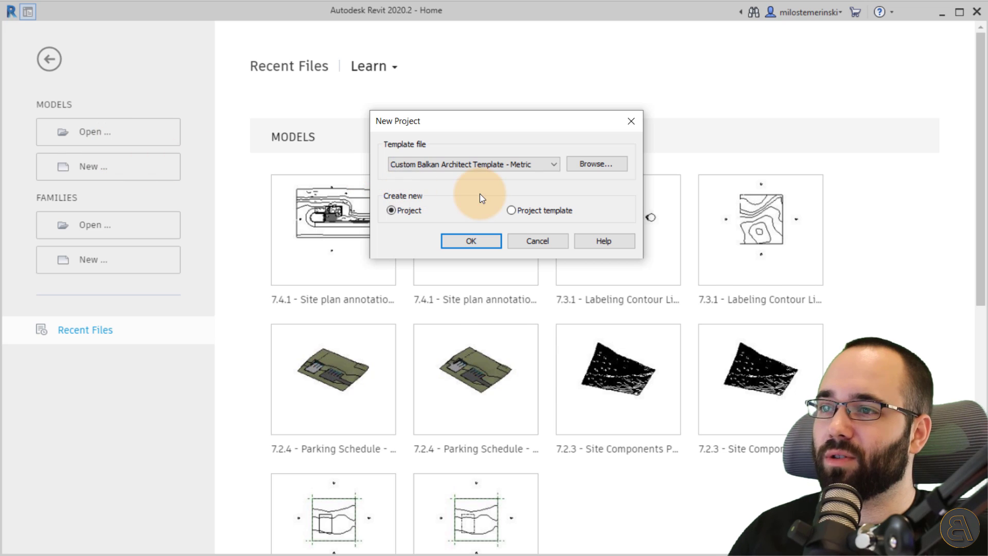
Pick Architecture Design Template - Metric from the New Project template file list
click(430, 165)
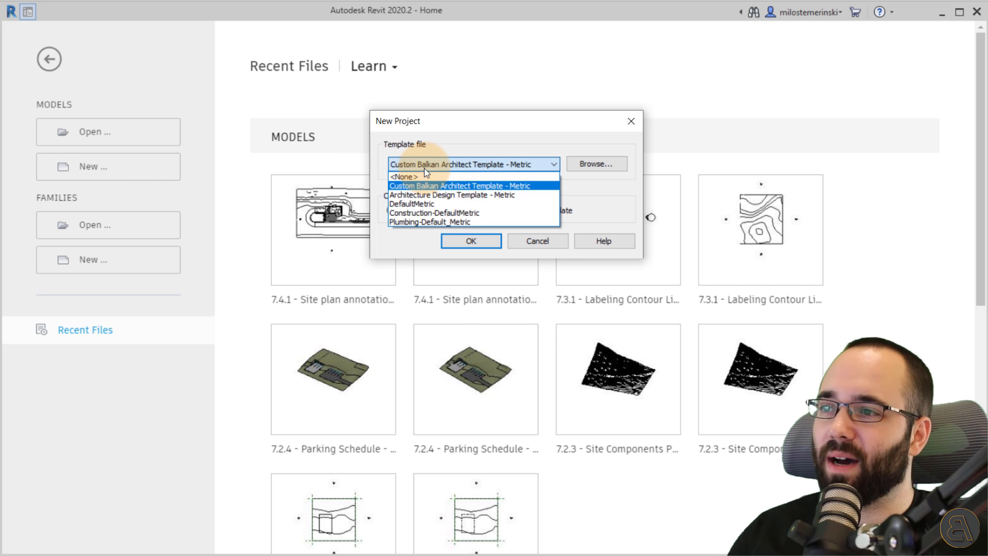
click(427, 196)
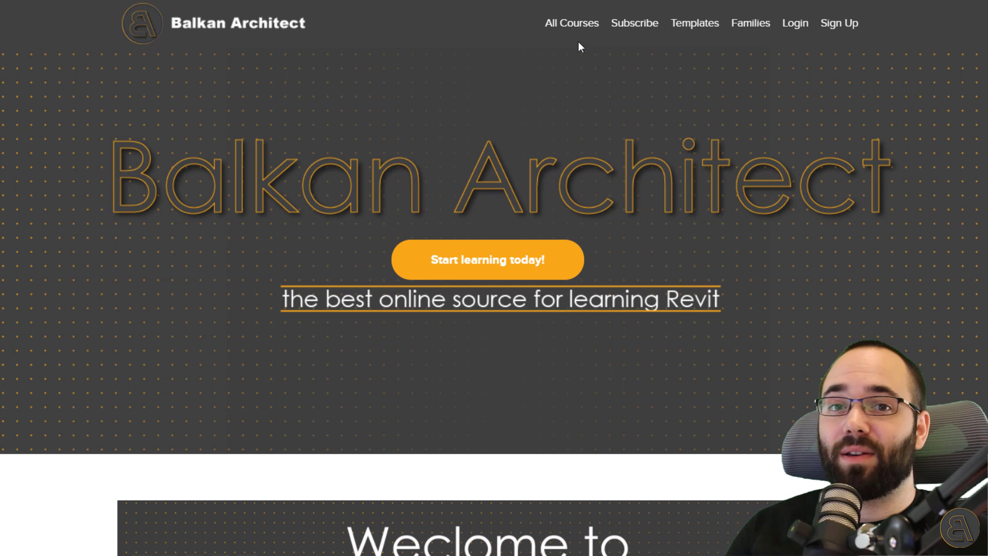
Browse the All Courses page of Balkan Architect courses and templates
click(572, 23)
scroll(488, 299, down, 15)
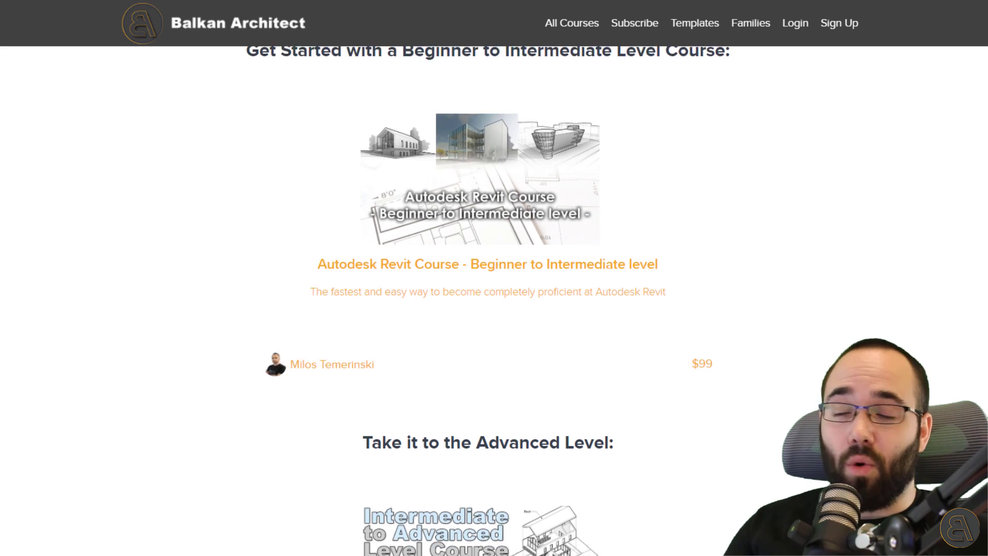
scroll(488, 299, down, 14)
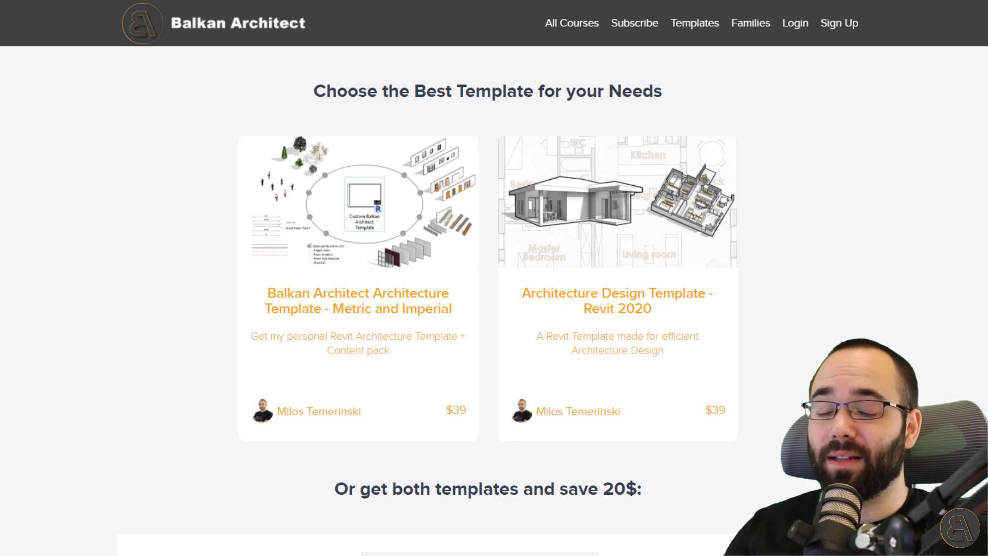
scroll(488, 299, down, 1)
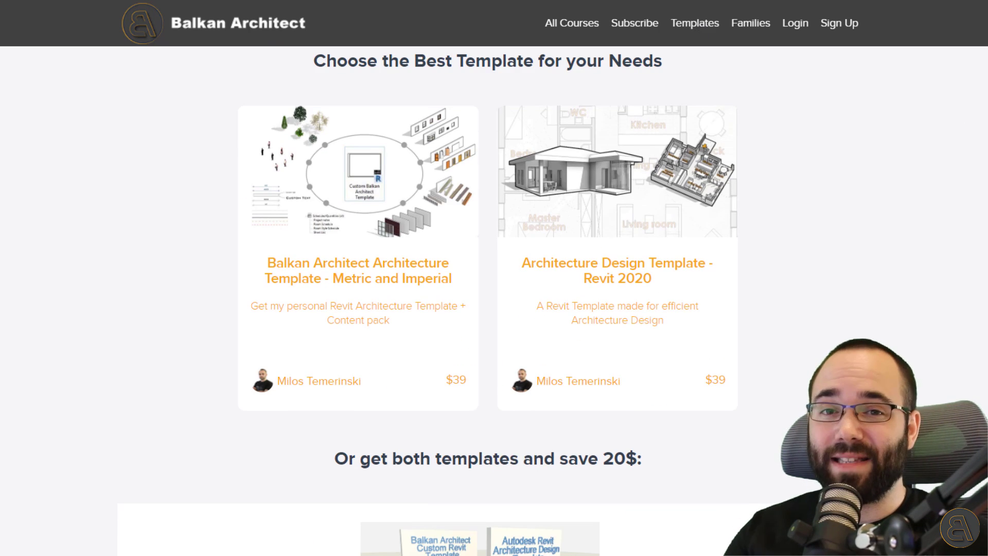
Scroll through the Revit family packs on the Families page
click(756, 27)
scroll(488, 299, down, 4)
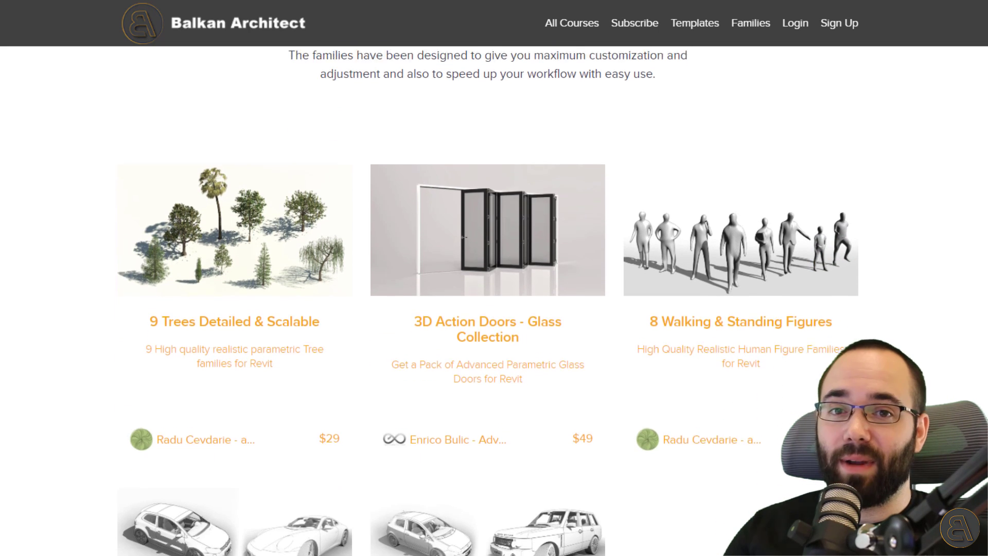
scroll(488, 298, down, 4)
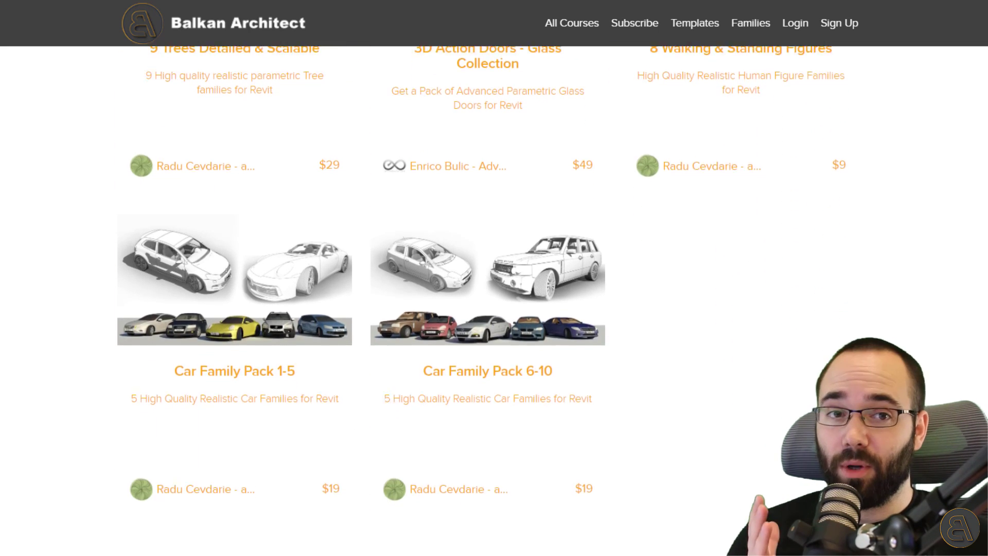
scroll(488, 299, up, 3)
scroll(488, 299, up, 4)
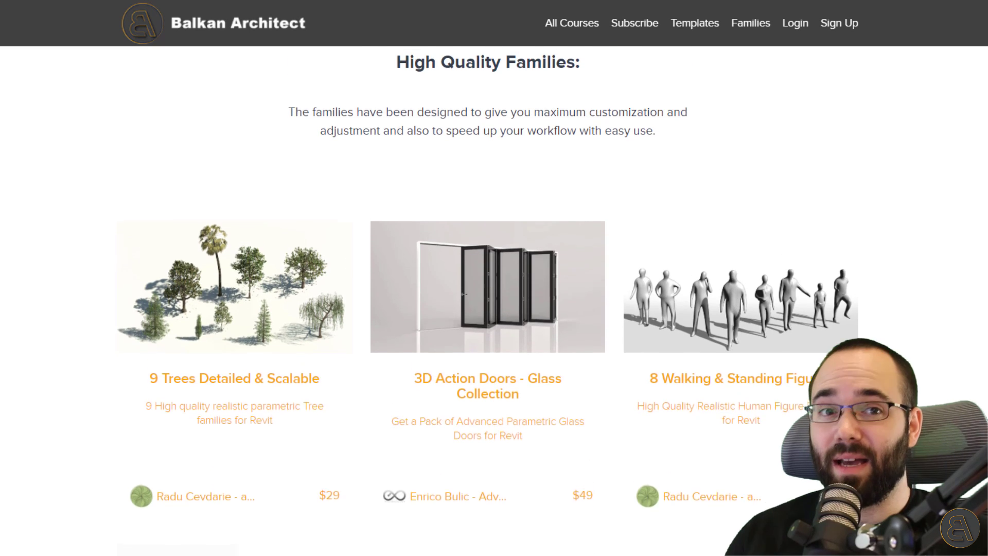
scroll(887, 221, down, 4)
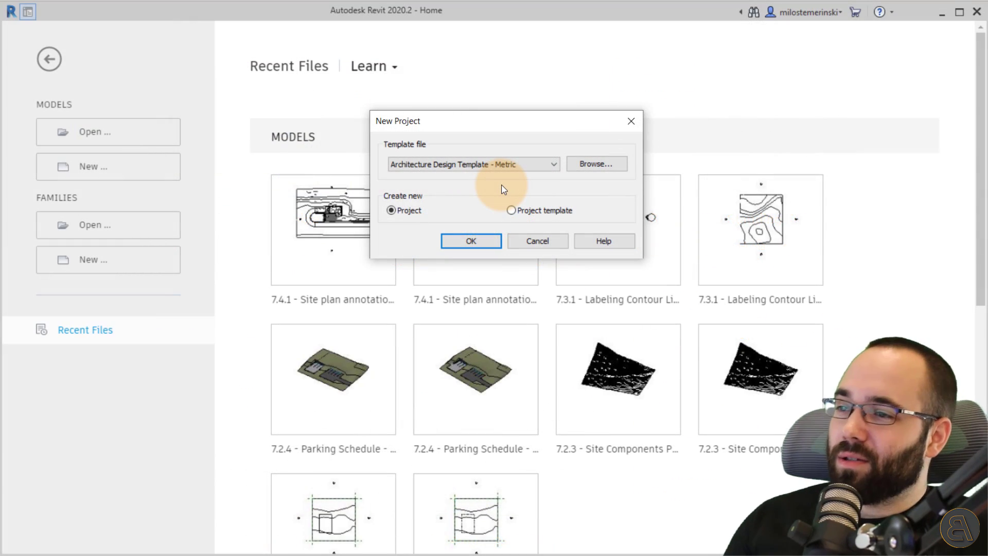
Create Project1 from the metric template and open its Level 1 floor plan
click(465, 240)
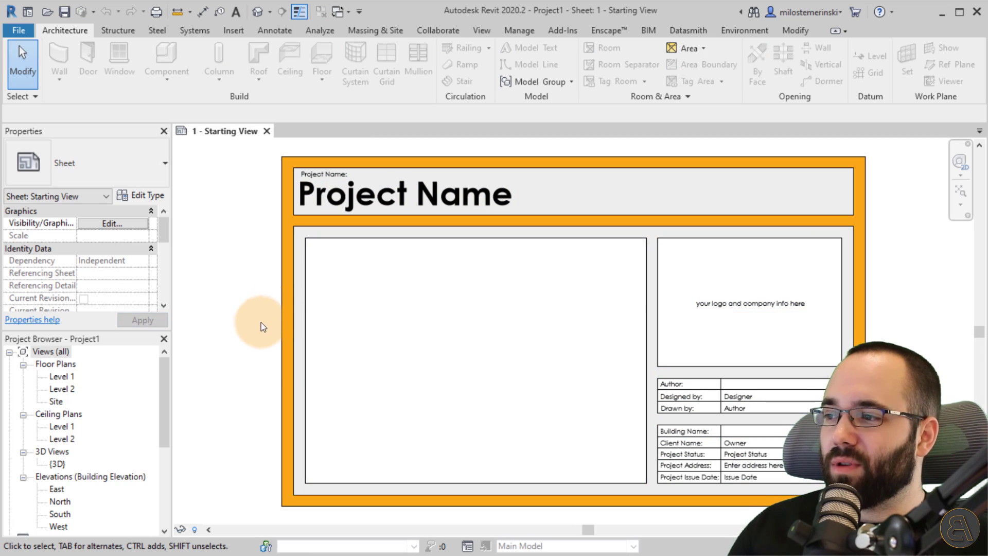
double_click(61, 379)
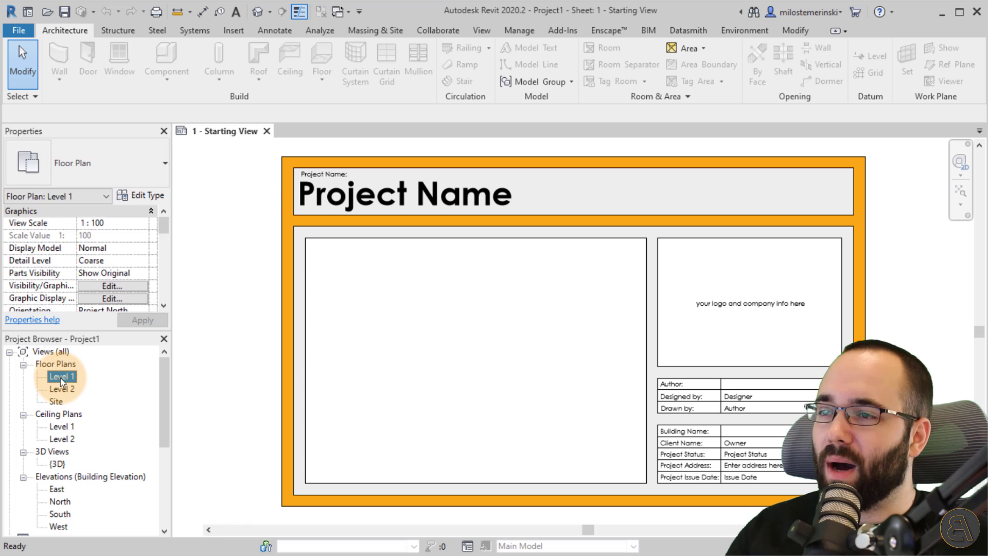
middle_drag(584, 331, 473, 337)
scroll(430, 334, down, 1)
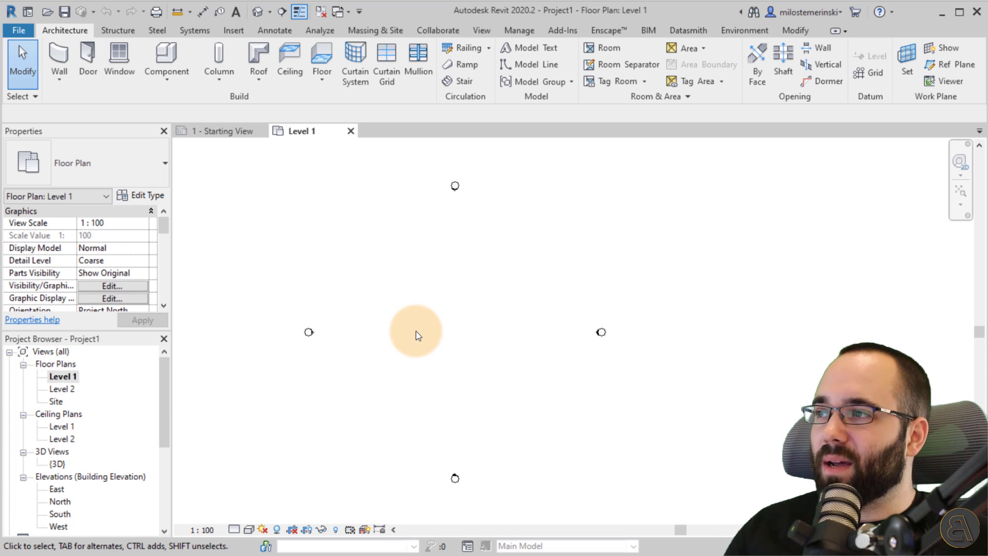
scroll(425, 340, up, 2)
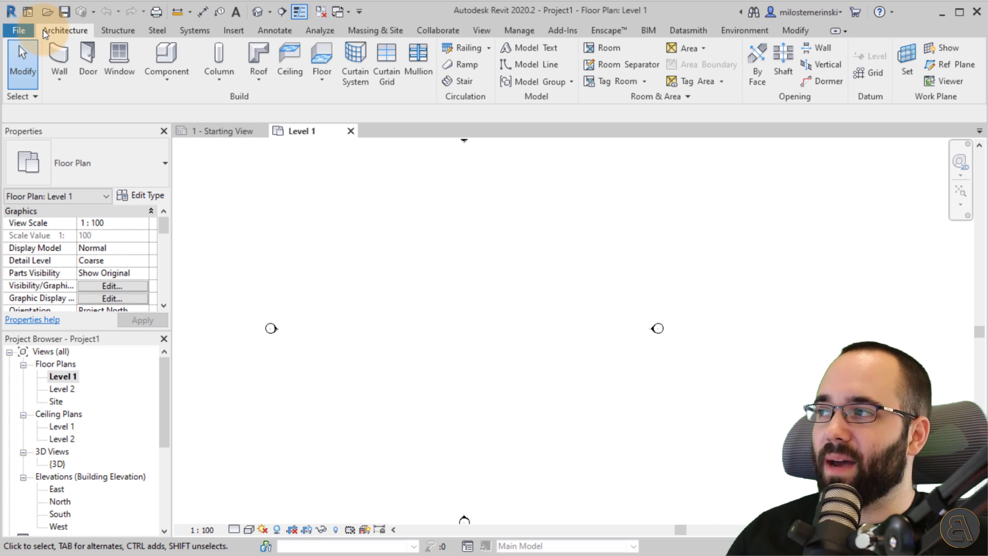
Draw a rectangle of Exterior Wall - Brick walls from two opposite corners on Level 1
click(64, 66)
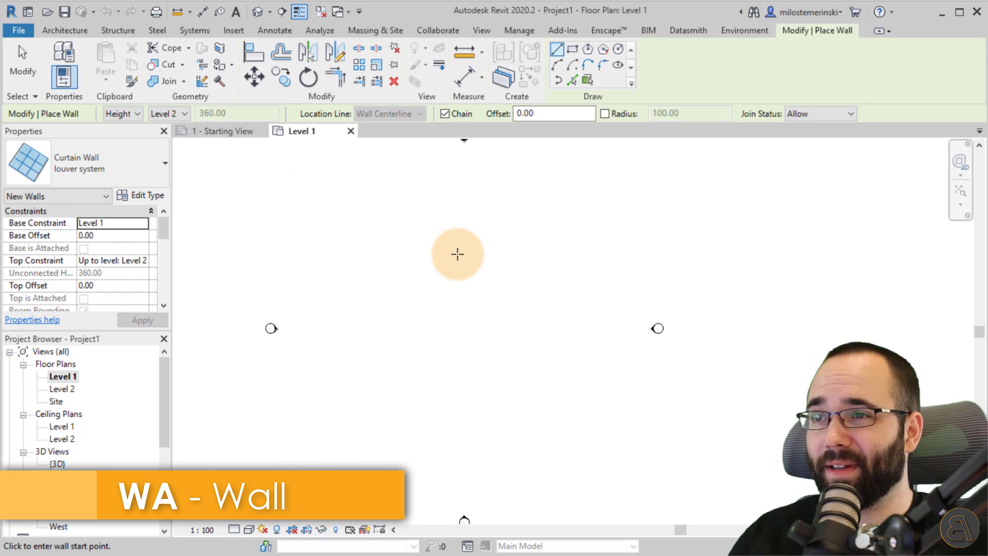
click(573, 49)
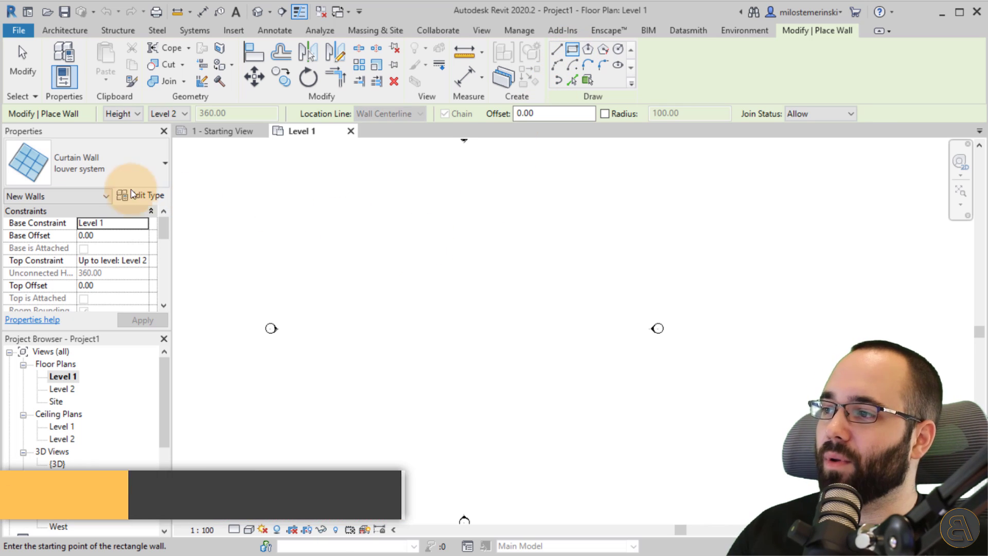
click(129, 175)
scroll(109, 329, up, 3)
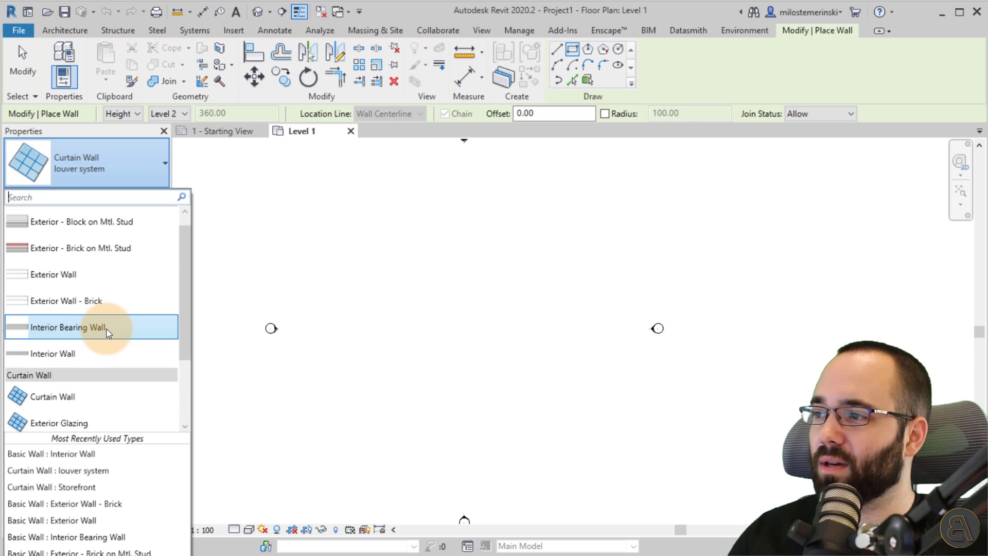
click(52, 301)
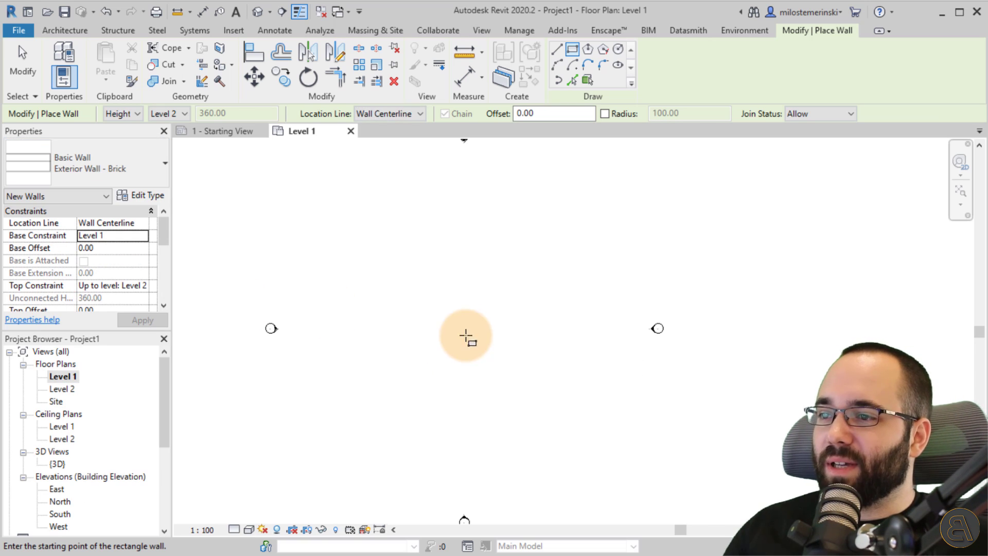
click(438, 316)
click(491, 347)
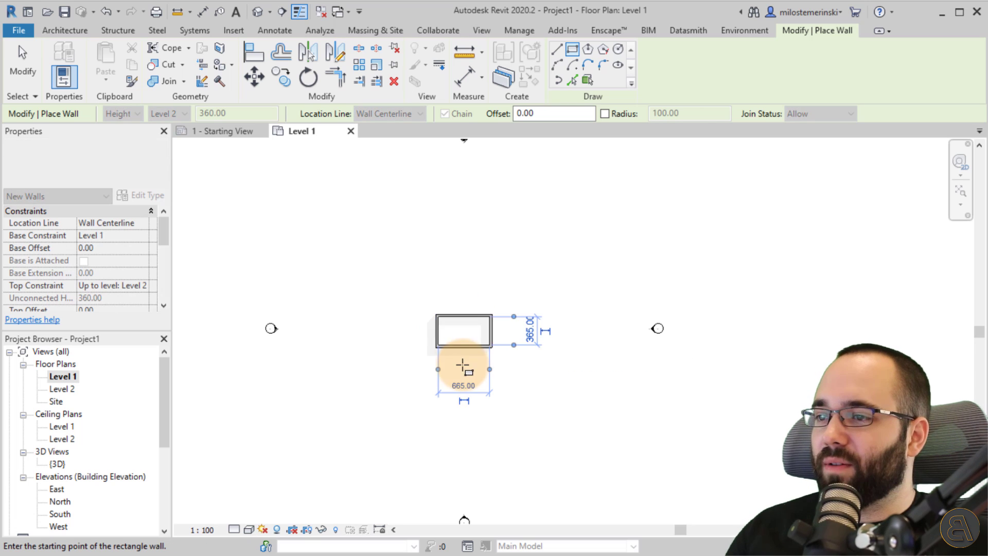
scroll(463, 365, up, 5)
key(Escape)
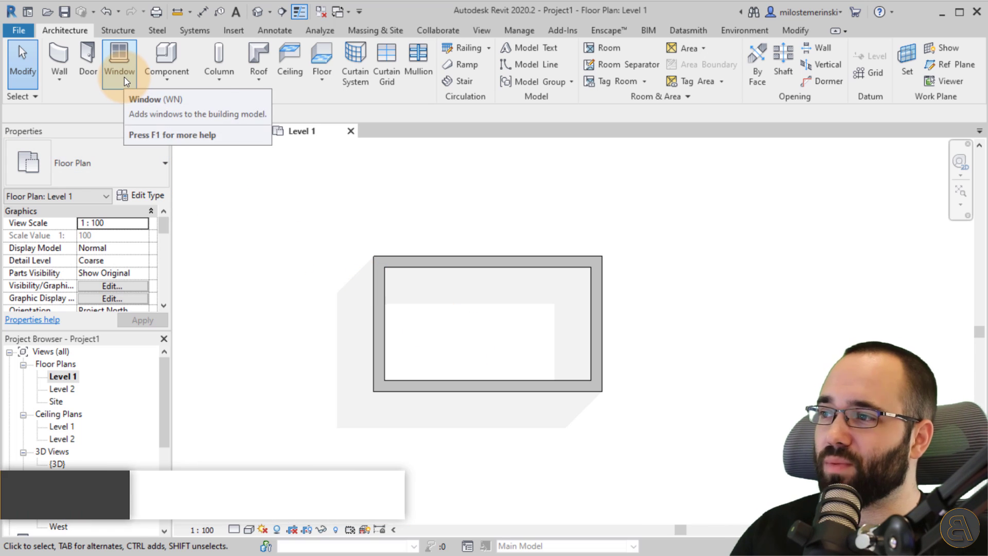
Place an AD_Window 1420 x 1600mm centred in the bottom brick wall
key(w)
key(n)
click(94, 172)
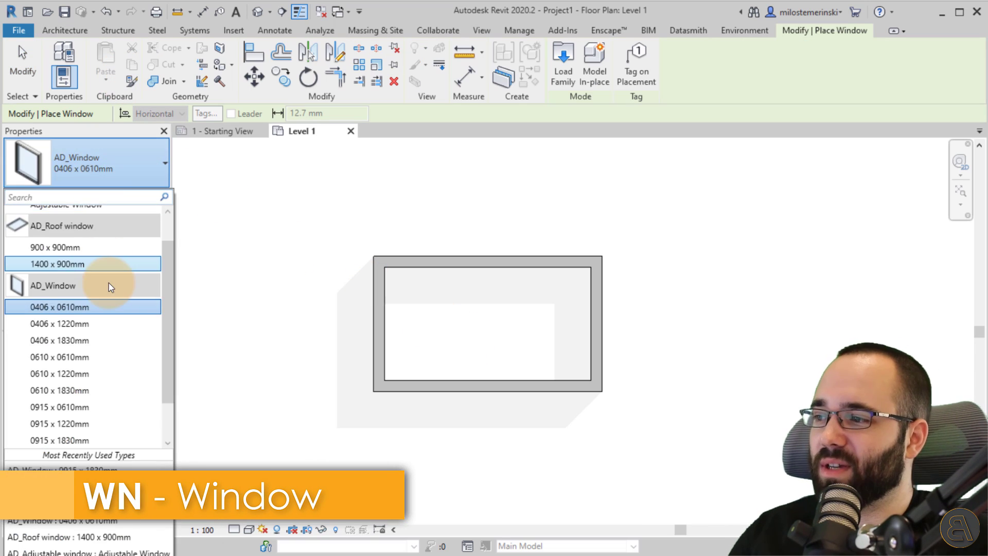
scroll(108, 288, down, 1)
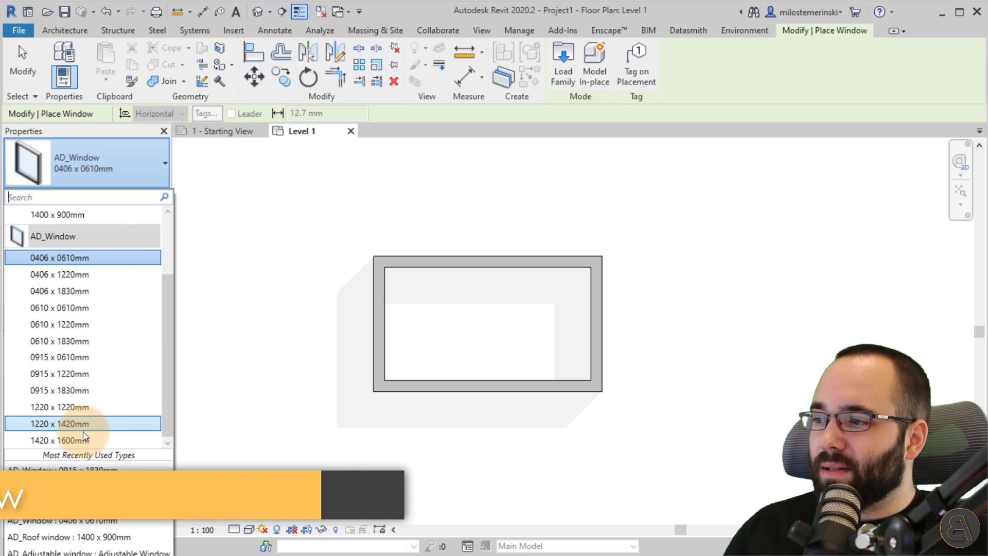
click(56, 441)
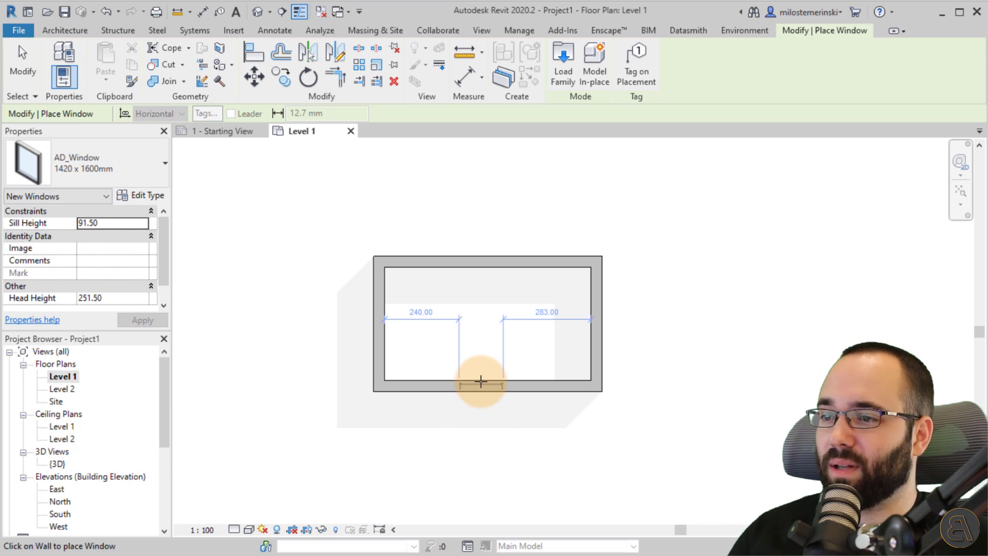
click(480, 390)
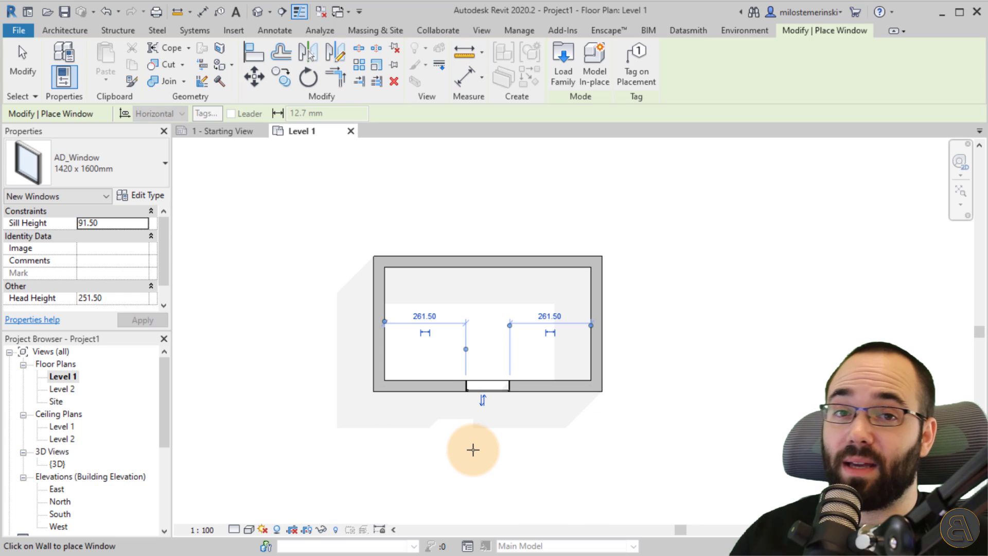
key(Escape)
key(Escape)
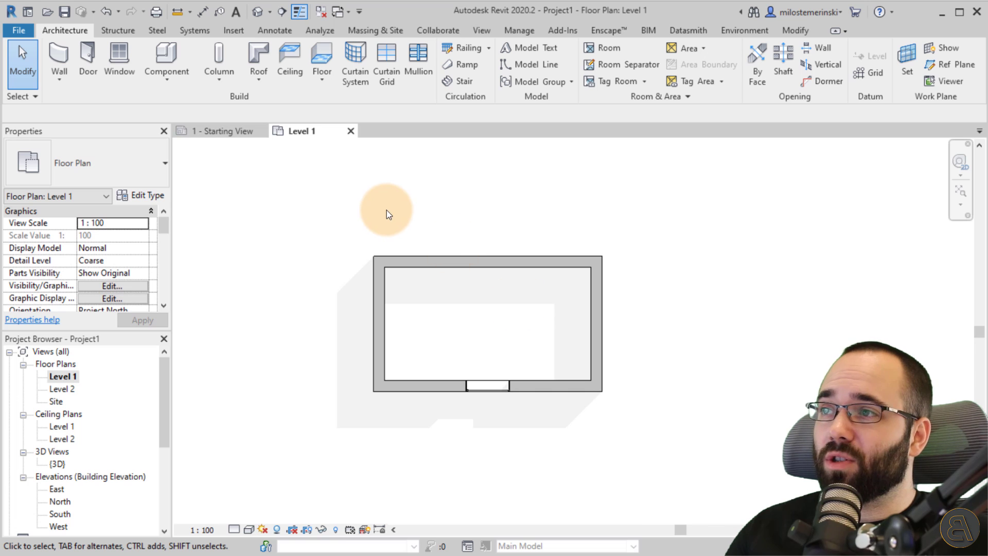
Switch to the default 3D view and close in on the window in the front brick wall
click(258, 11)
shift+middle_drag(531, 348, 729, 346)
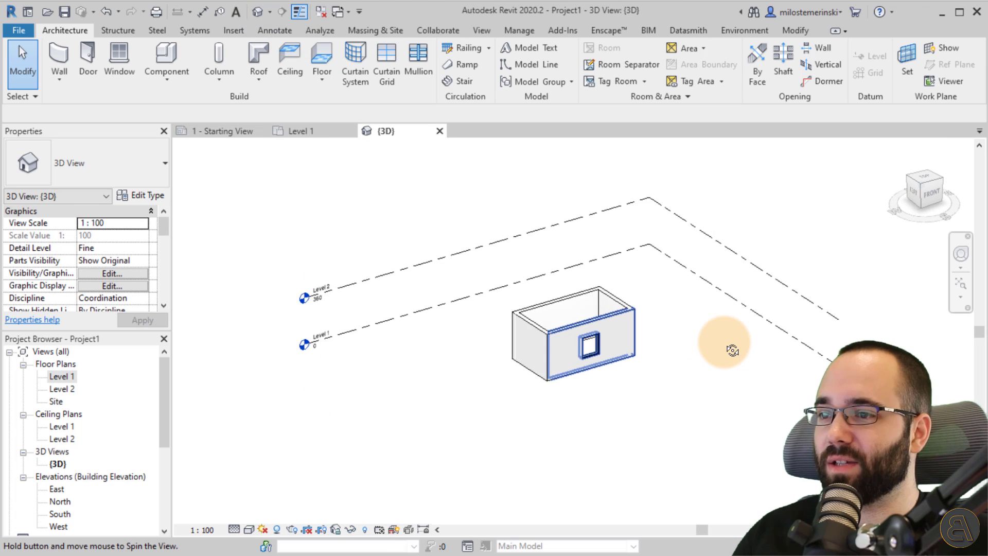
scroll(622, 358, up, 3)
scroll(531, 421, up, 3)
shift+middle_drag(530, 421, 600, 419)
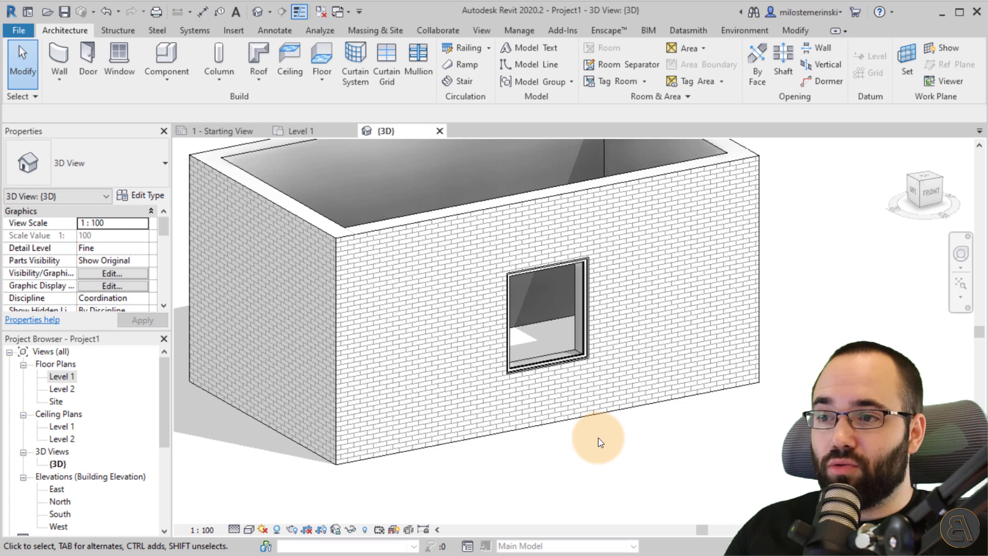
scroll(547, 380, up, 3)
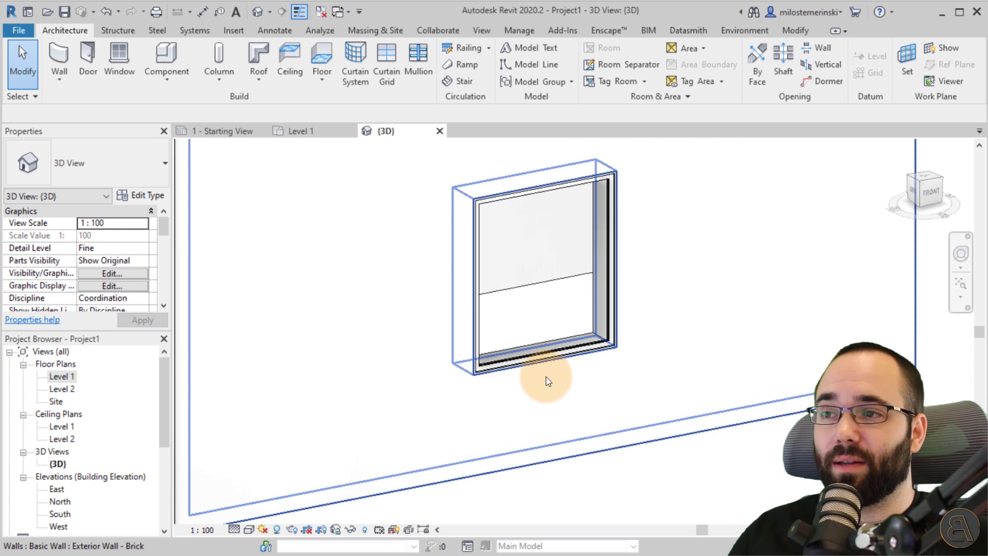
scroll(562, 475, down, 1)
middle_drag(585, 478, 577, 479)
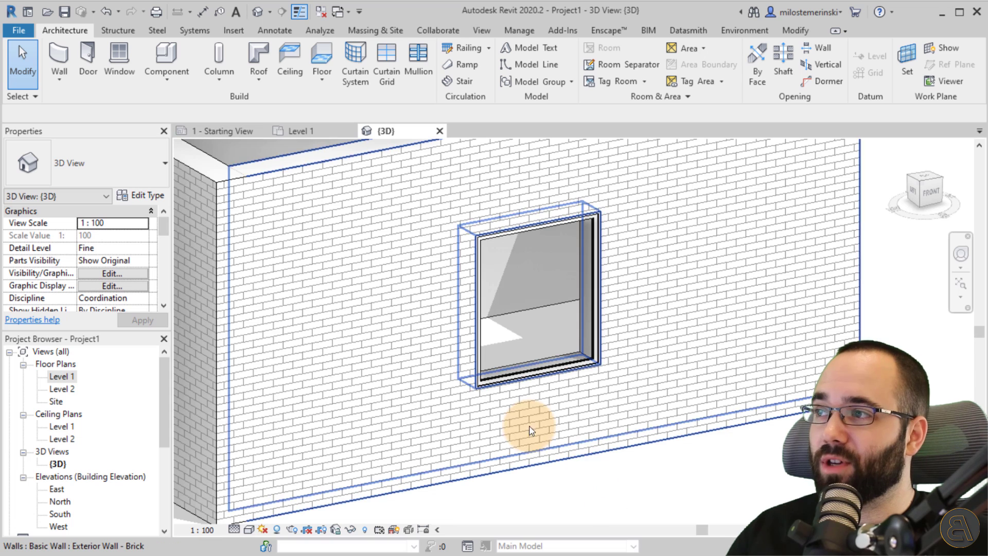
Create a new family from the Metric Generic Model wall based.rft template
click(22, 35)
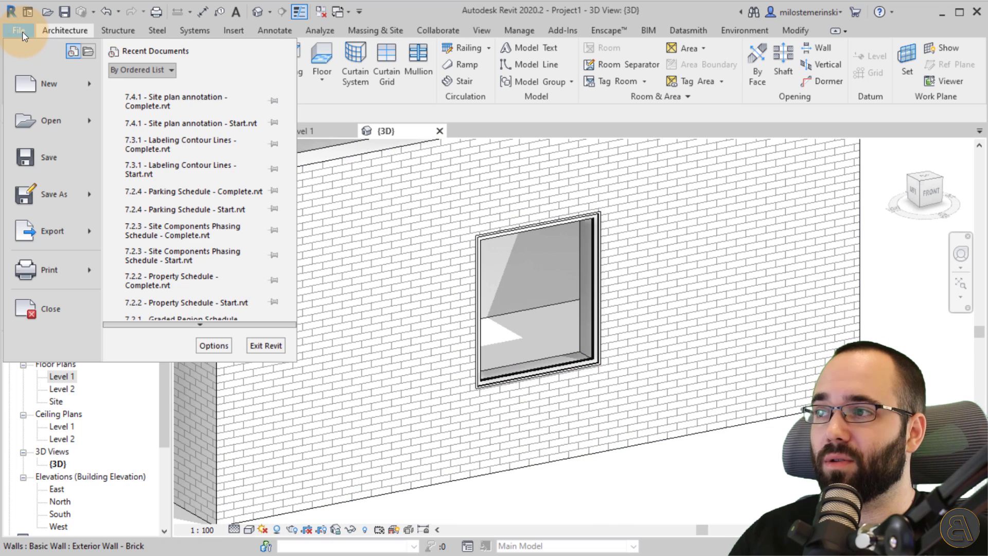
mouse_move(45, 91)
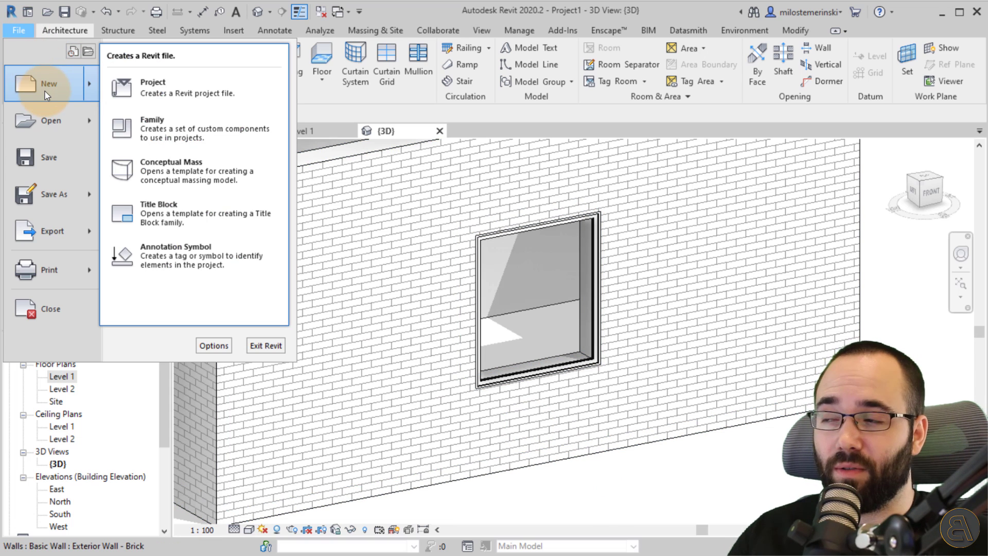
click(170, 132)
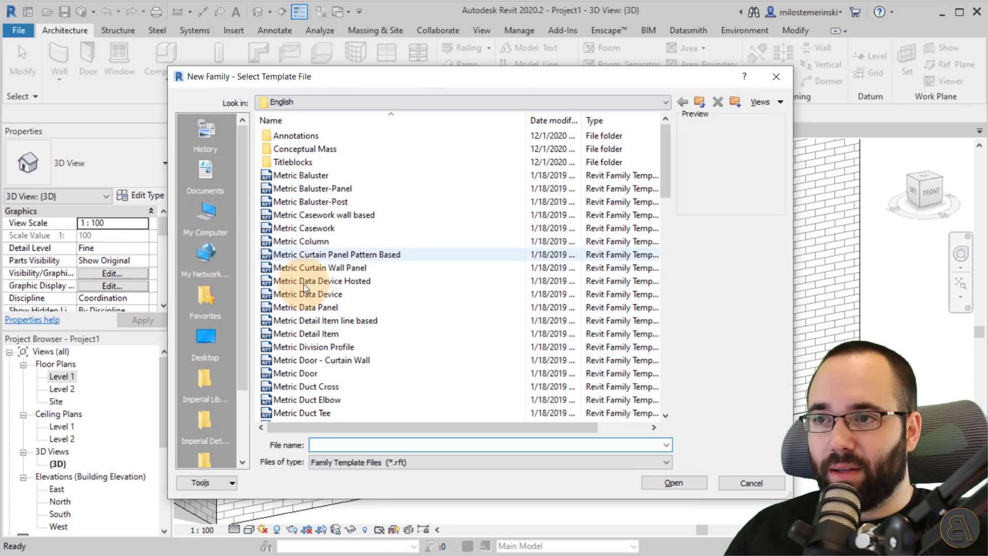
drag(666, 170, 669, 418)
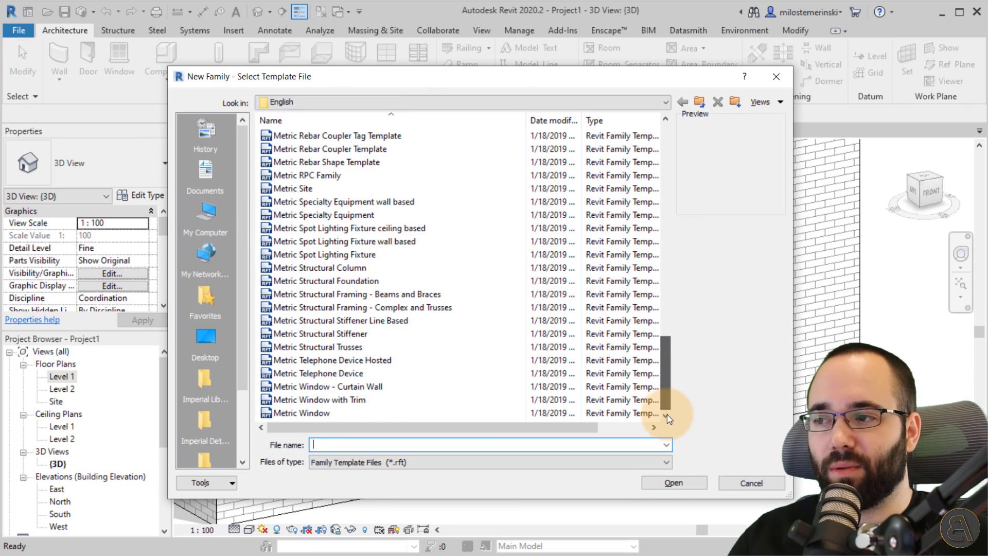
click(367, 413)
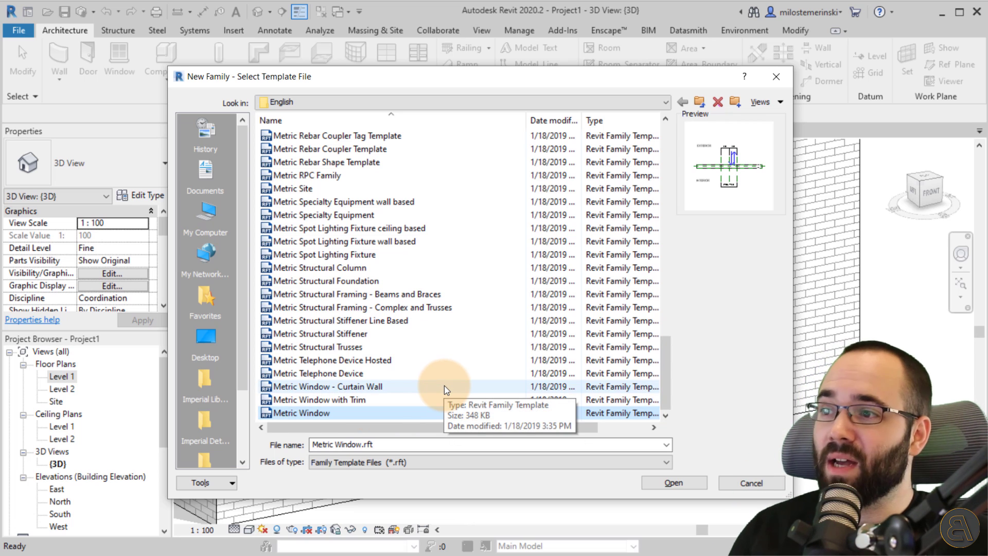
scroll(379, 360, up, 15)
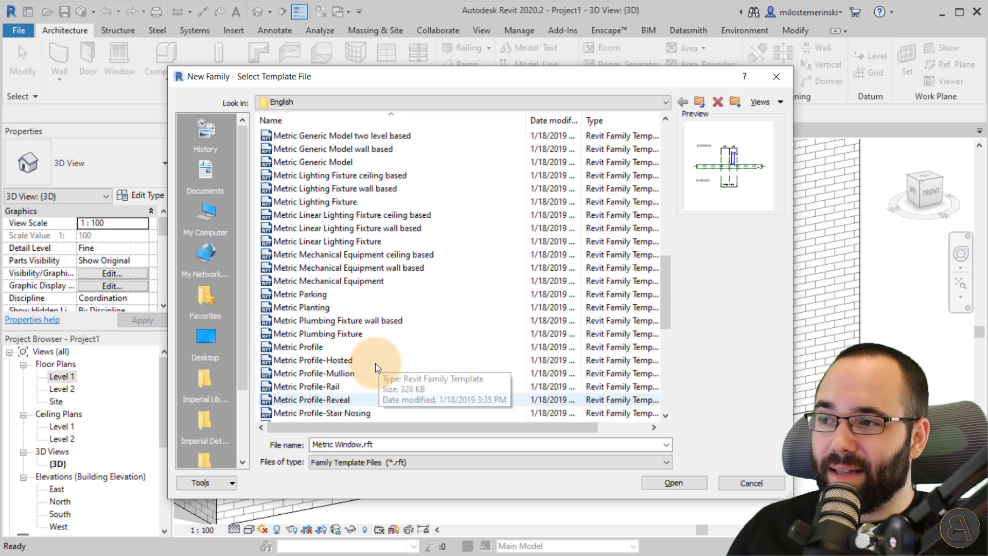
scroll(375, 371, down, 2)
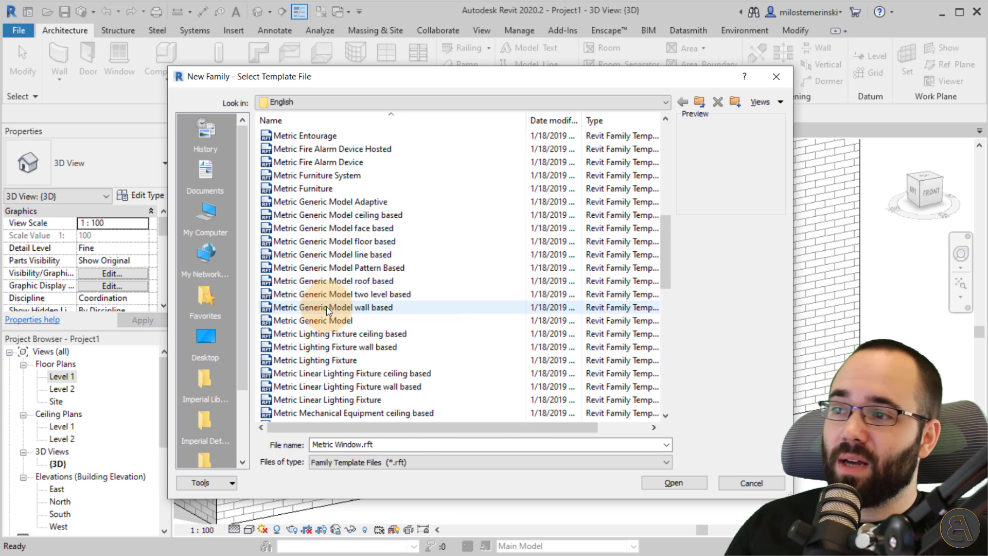
click(366, 307)
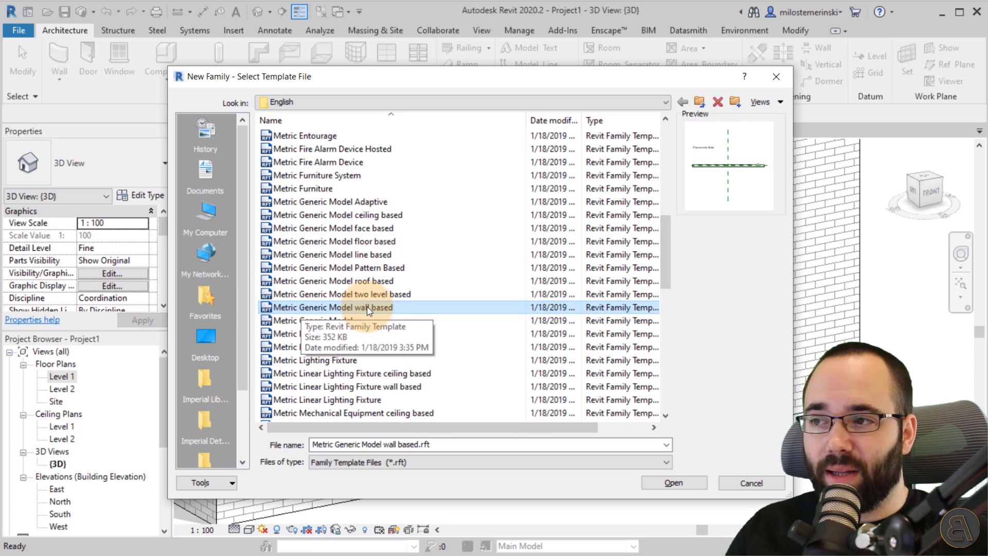
double_click(368, 308)
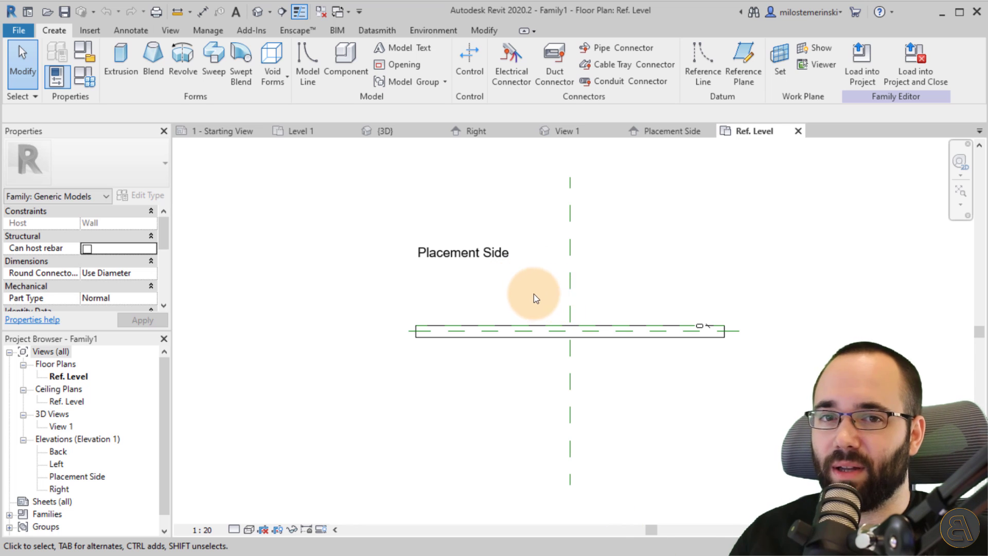
Open Elevations > Placement Side from the Project Browser and recentre the wall
middle_drag(534, 294, 519, 308)
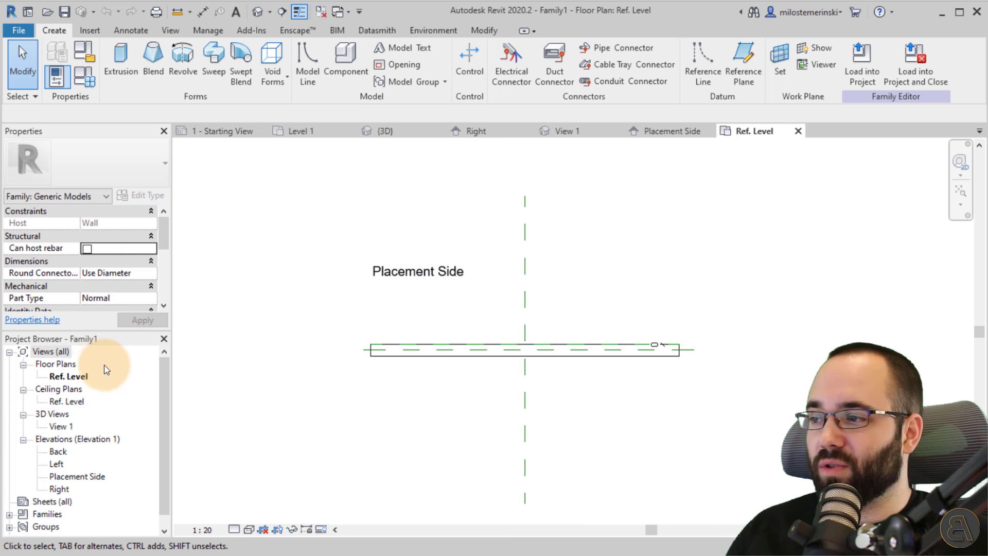
double_click(61, 475)
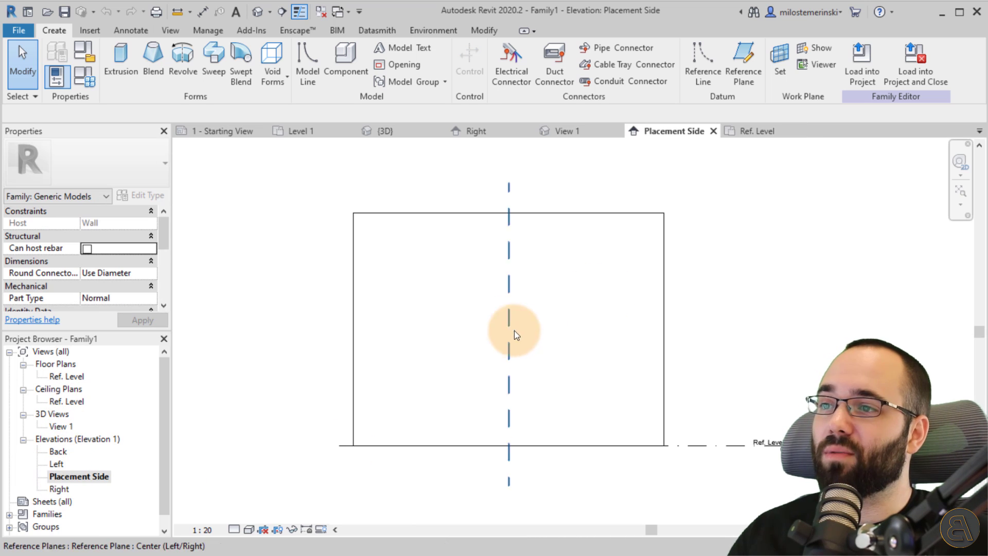
middle_drag(533, 336, 509, 335)
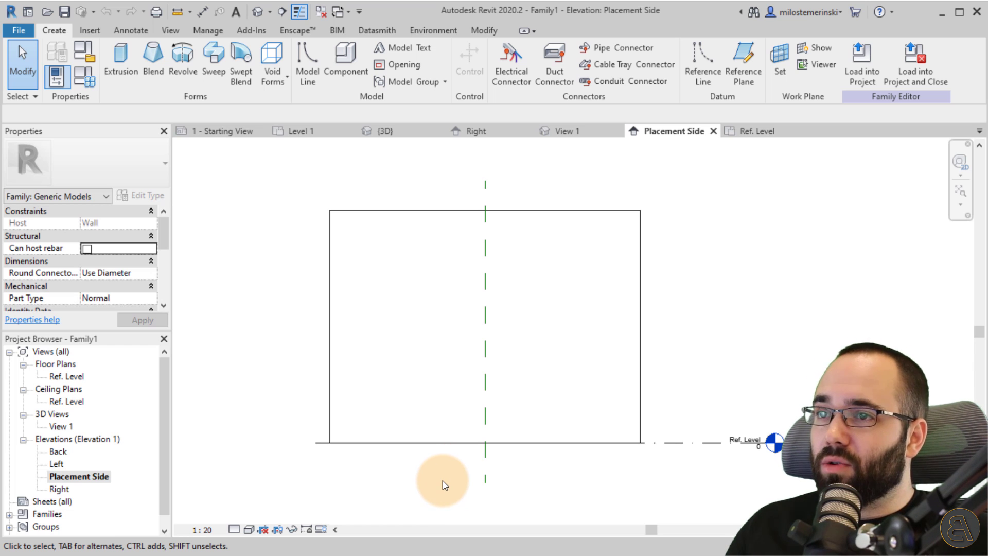
Draw two vertical reference planes either side of centre and two horizontal planes across the wall
click(742, 83)
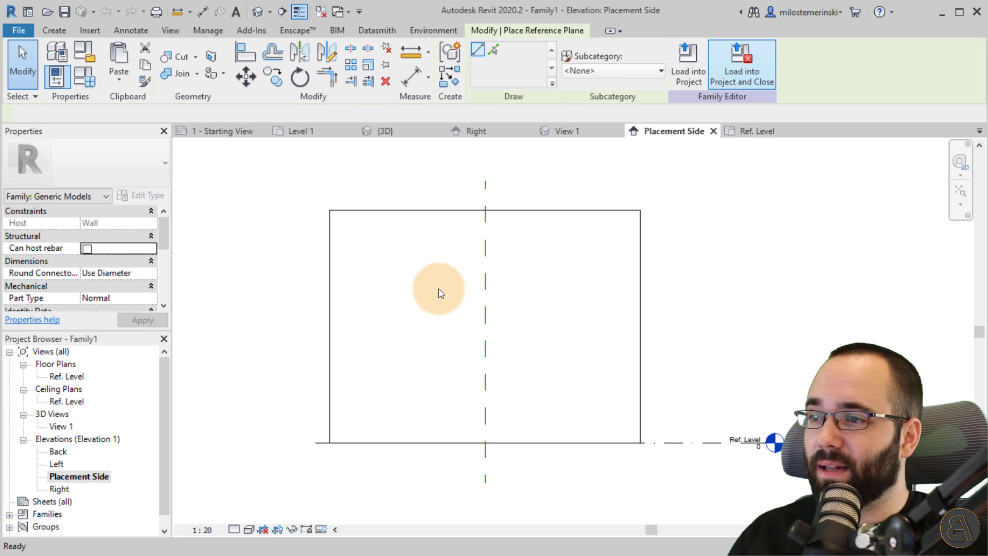
click(441, 219)
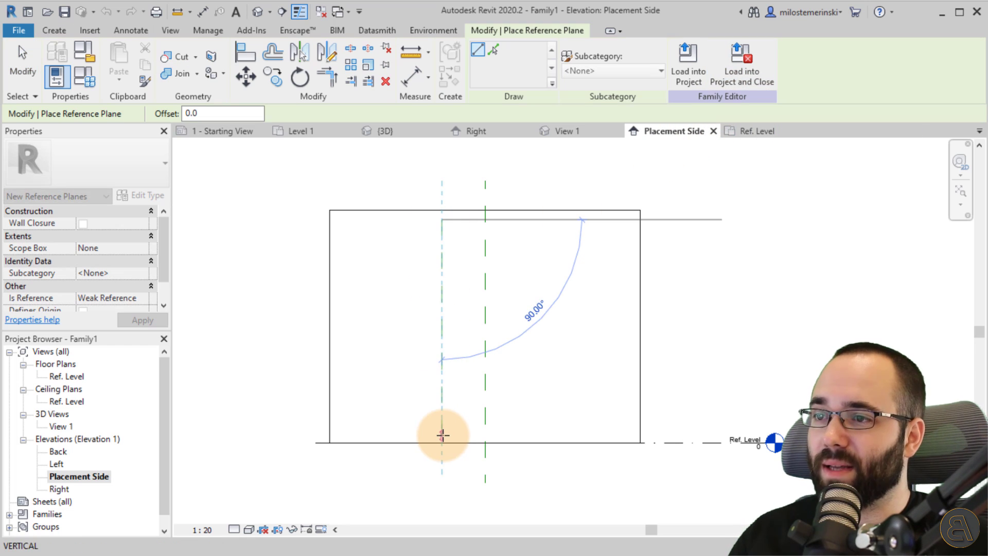
click(442, 435)
click(531, 219)
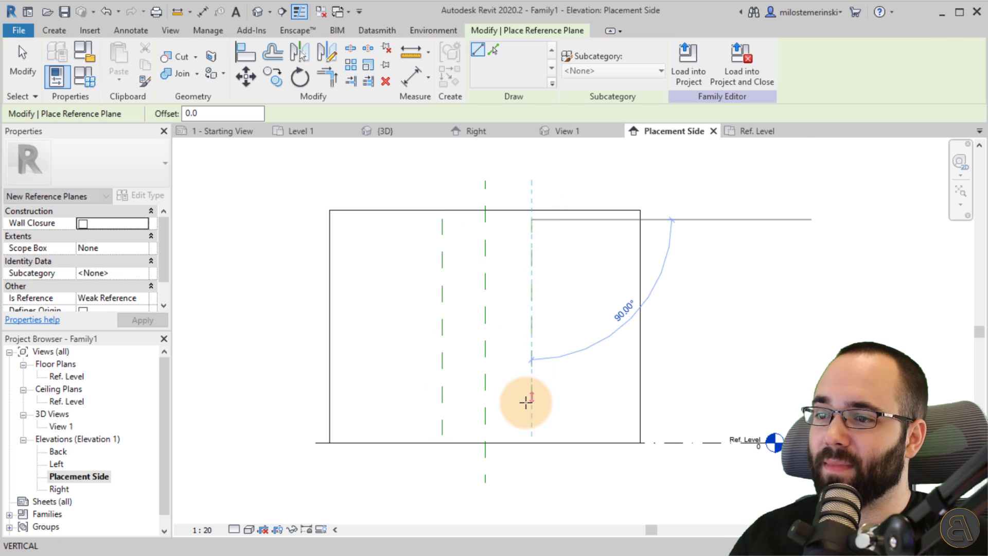
click(526, 433)
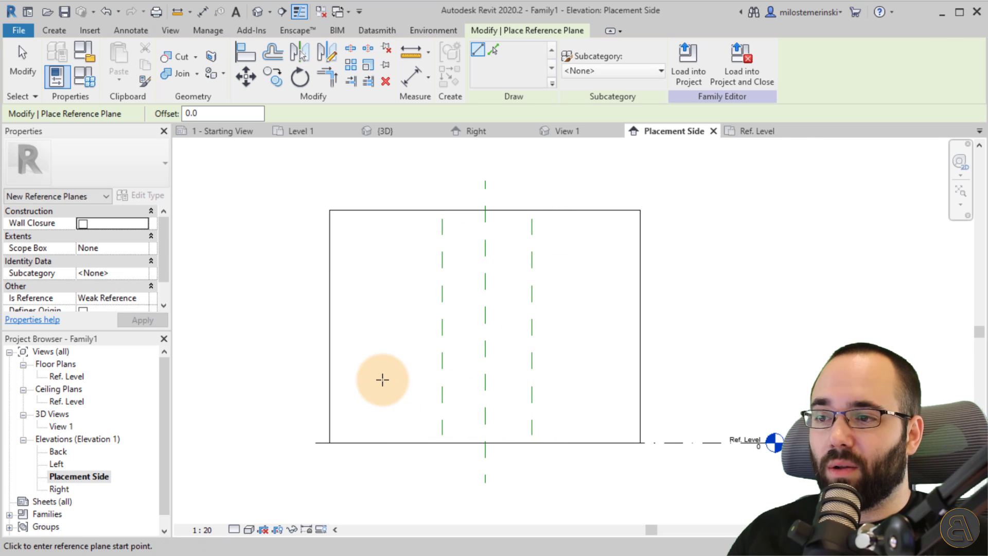
click(344, 379)
click(597, 380)
click(384, 272)
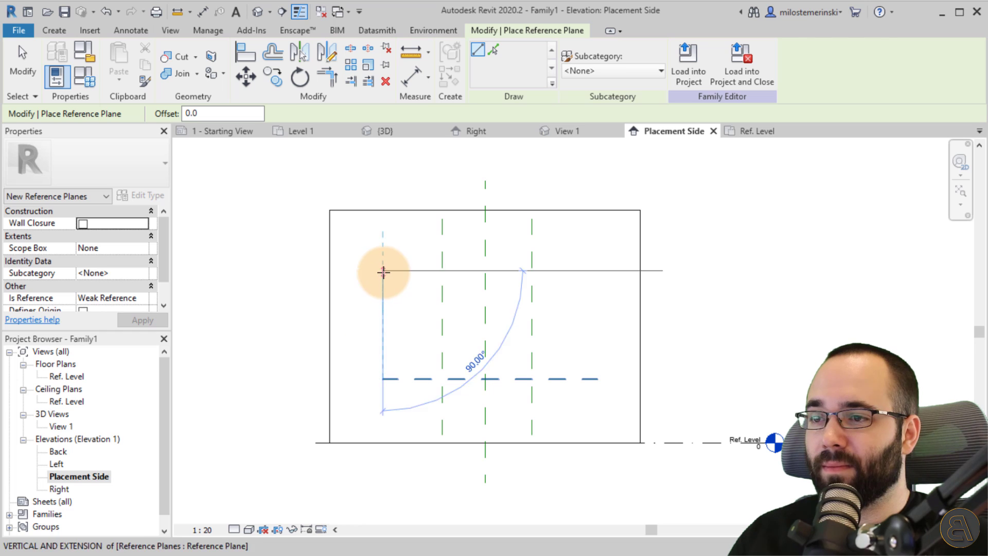
click(598, 271)
key(Escape)
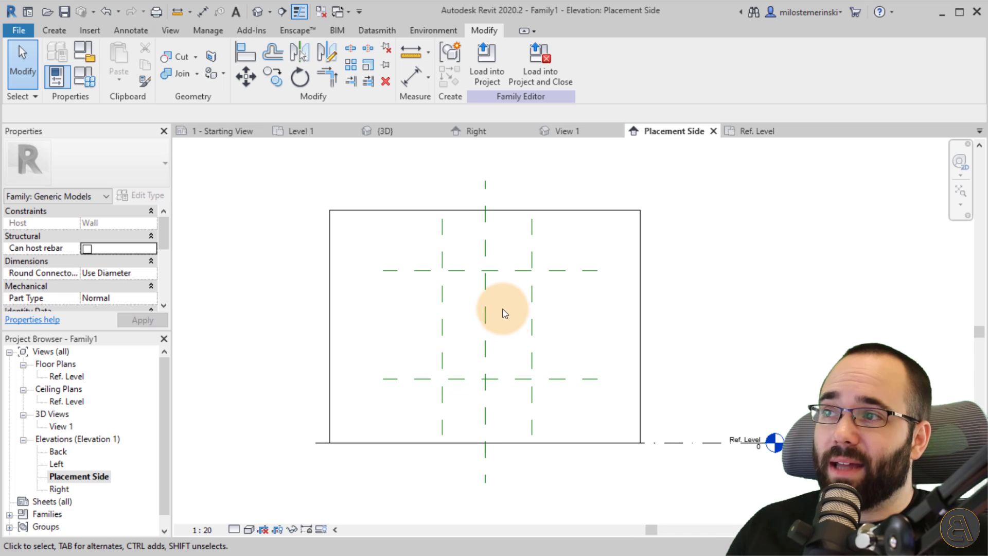
click(409, 78)
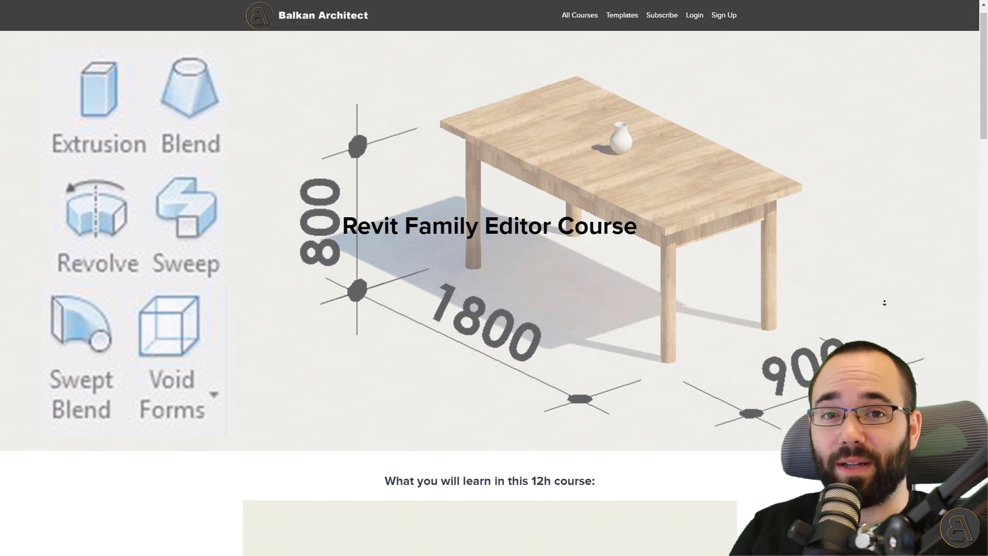
scroll(885, 303, down, 7)
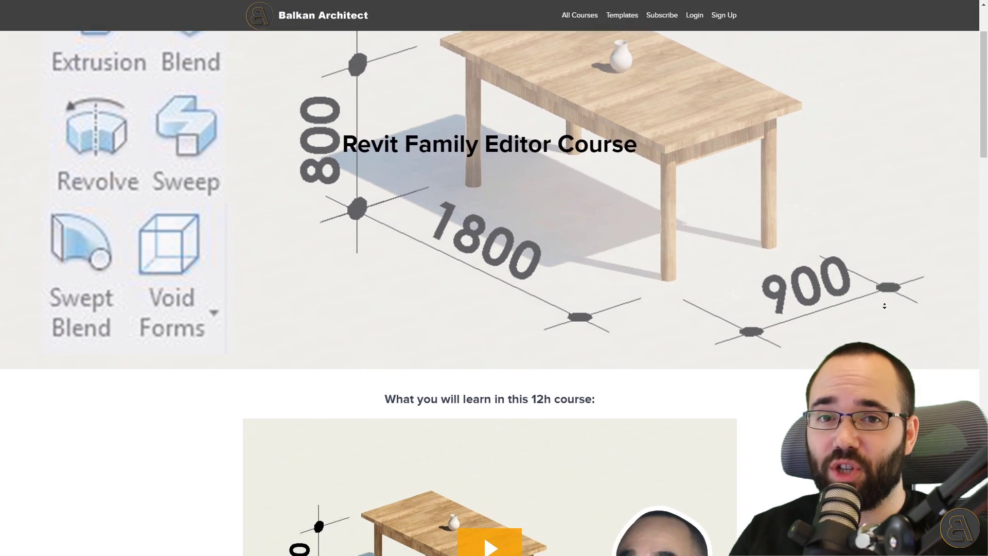
scroll(885, 308, down, 7)
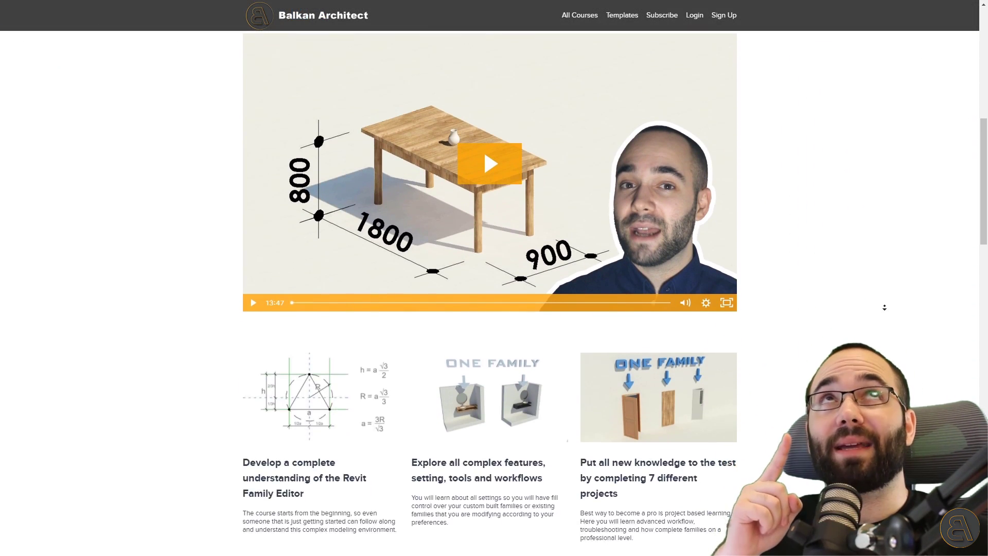
scroll(885, 307, down, 7)
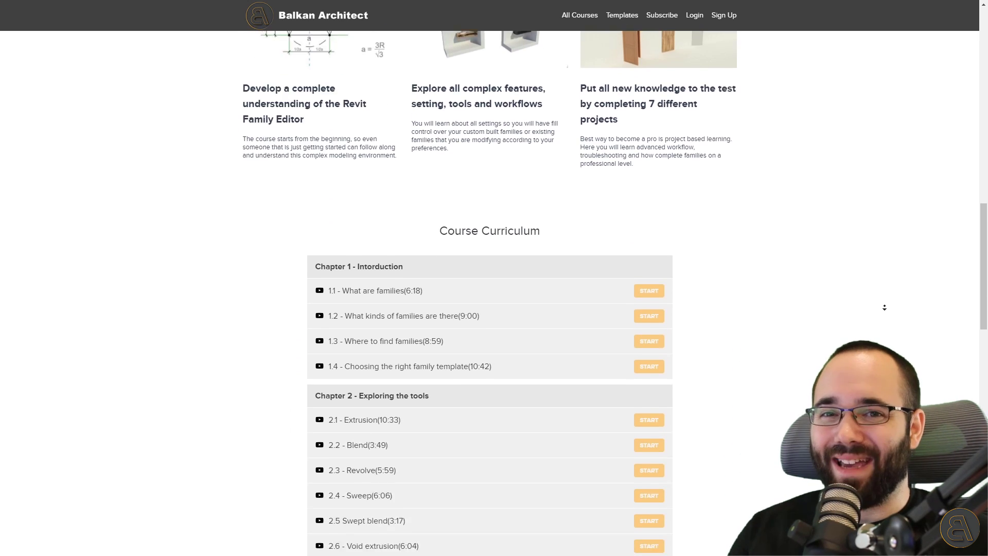
scroll(885, 308, down, 2)
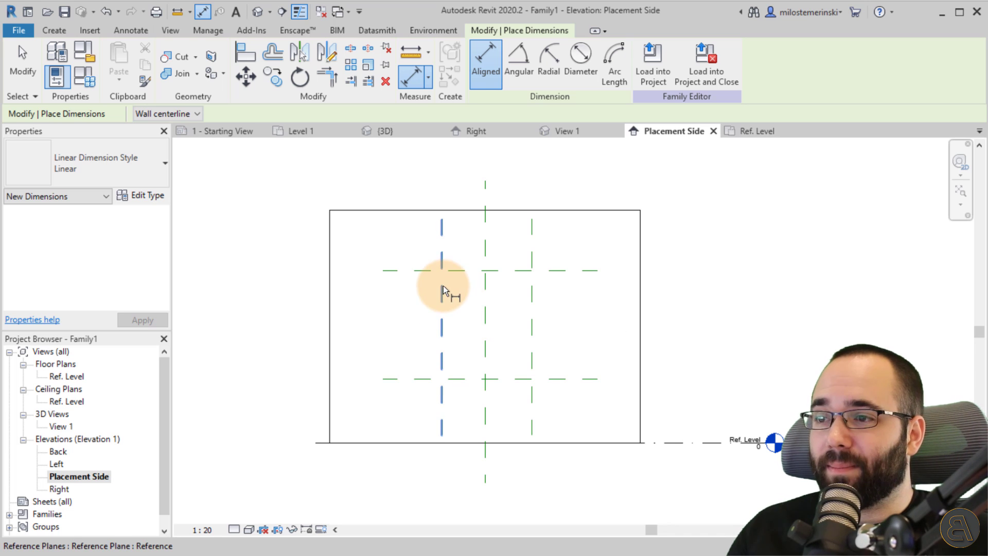
Dimension the left, centre and right planes, set them EQ, and widen the outer planes
click(443, 286)
click(485, 292)
click(533, 294)
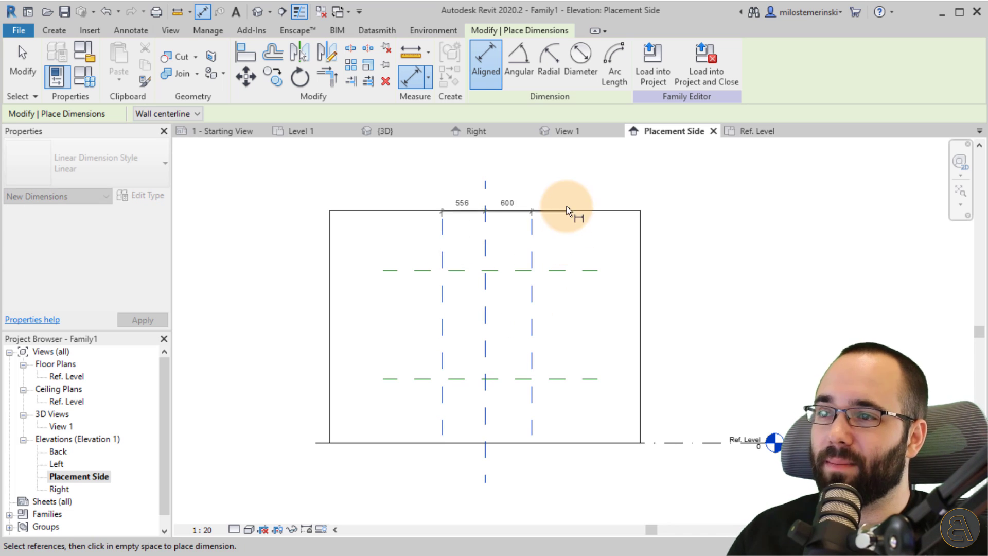
click(567, 190)
middle_drag(562, 203, 563, 255)
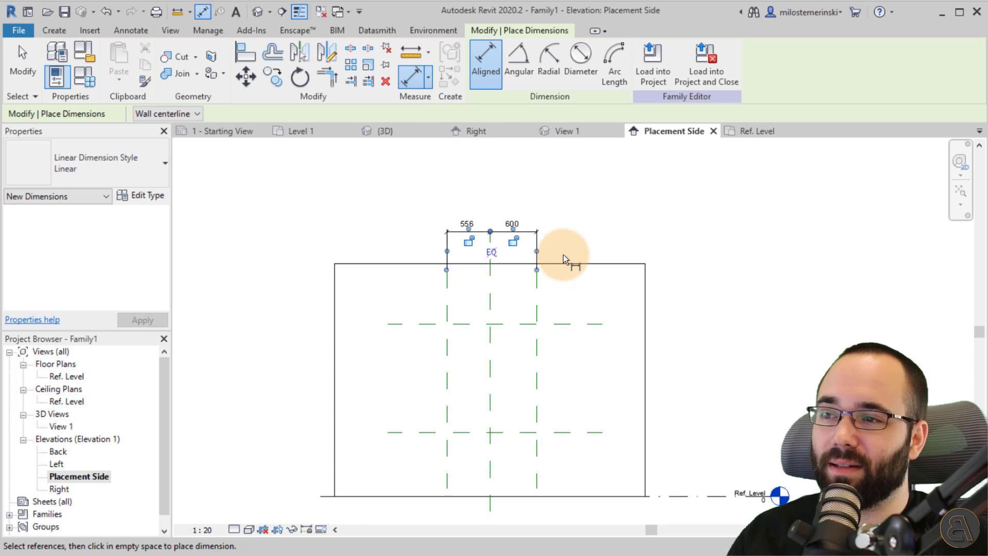
click(493, 253)
key(Escape)
key(Escape)
scroll(448, 348, up, 3)
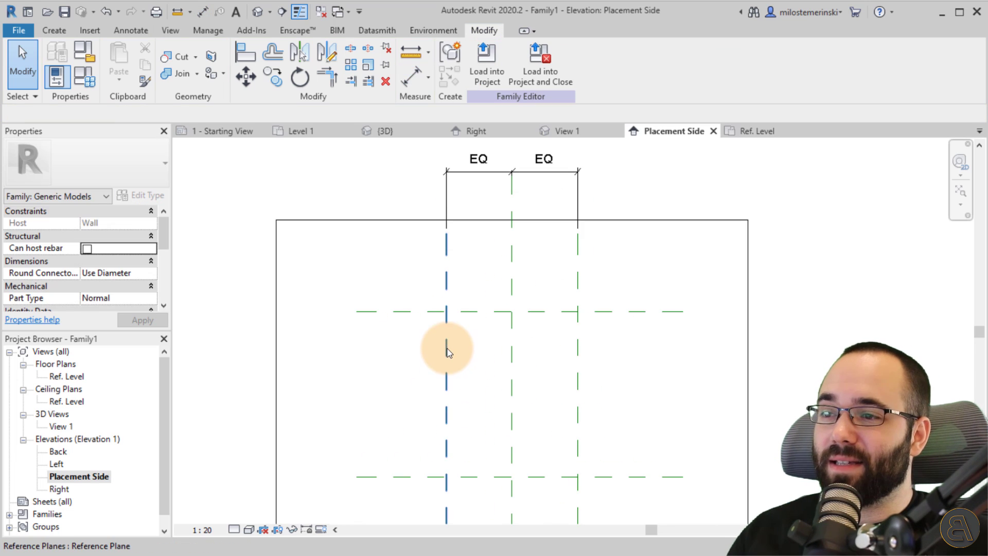
mouse_move(447, 347)
mouse_down()
mouse_move(413, 347)
mouse_move(470, 348)
mouse_move(453, 354)
mouse_up()
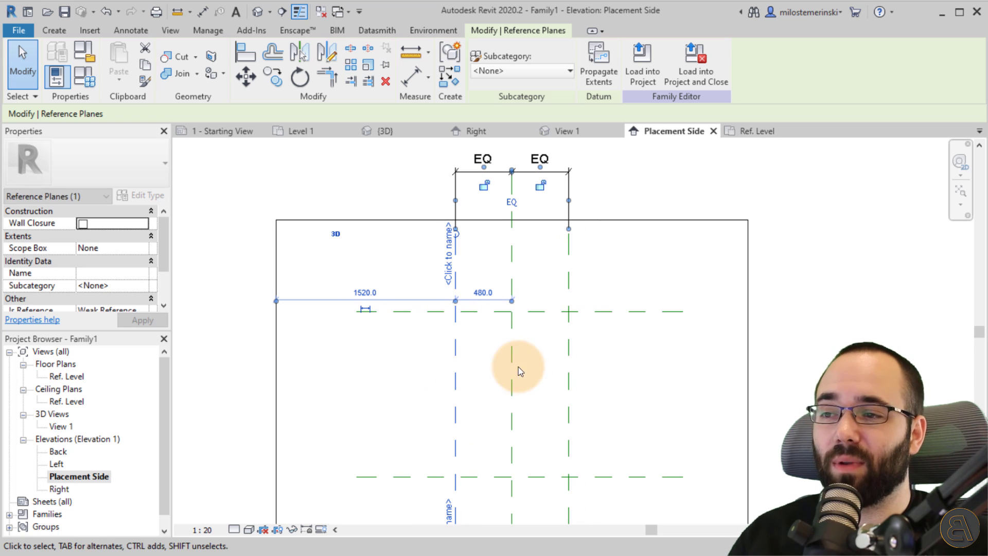
click(621, 347)
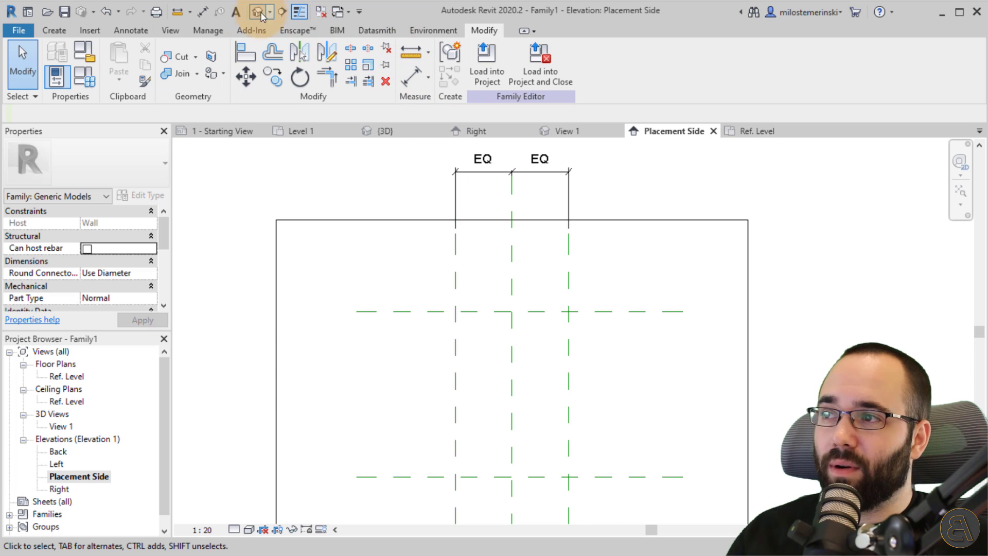
Add a 960 overall dimension between the outer vertical reference planes, above the EQ string
click(204, 12)
click(458, 367)
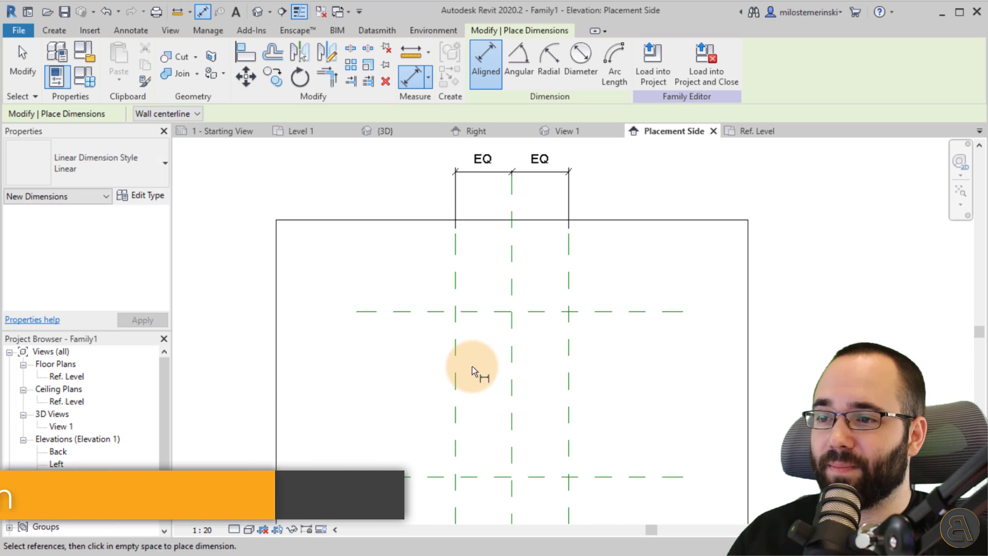
click(570, 376)
middle_drag(635, 263, 635, 377)
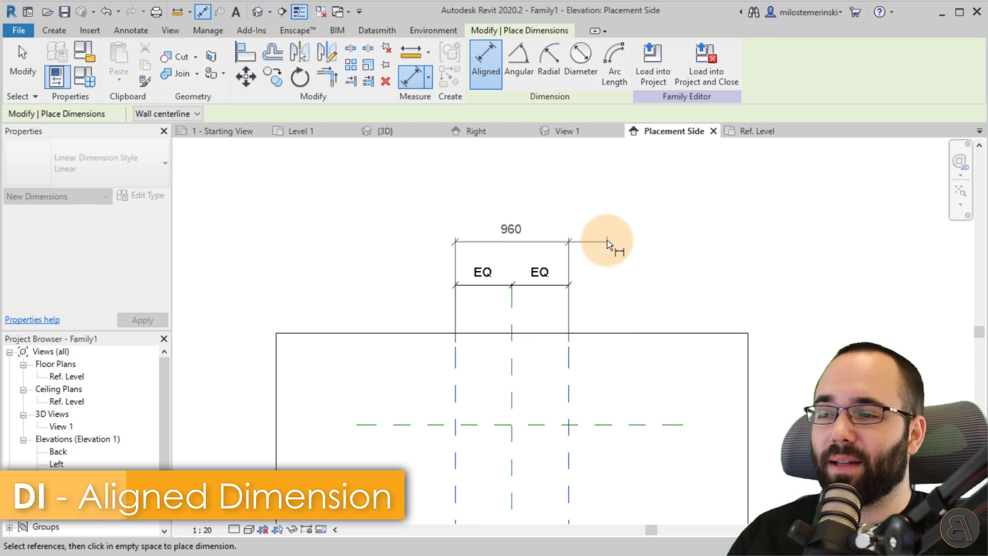
click(607, 238)
key(Escape)
key(Escape)
click(527, 238)
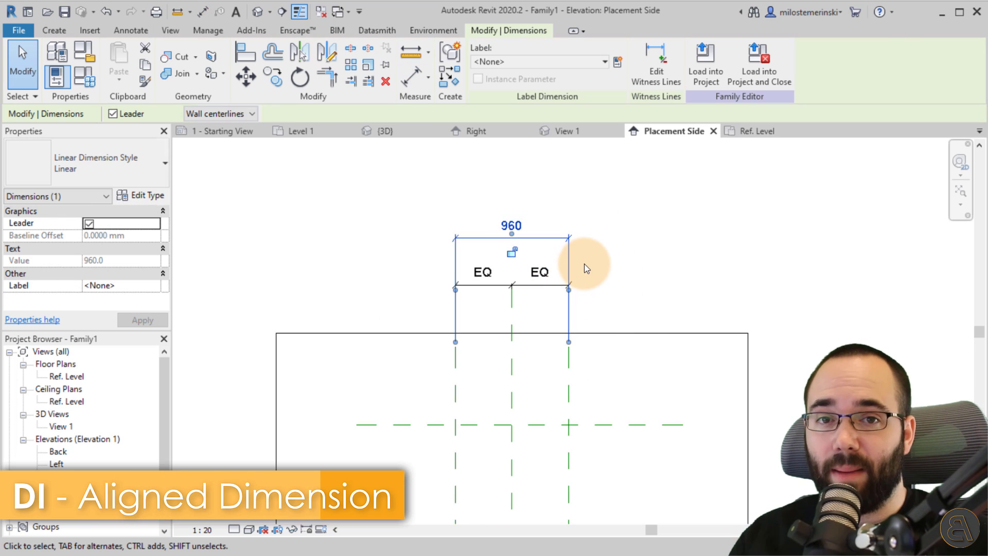
click(620, 256)
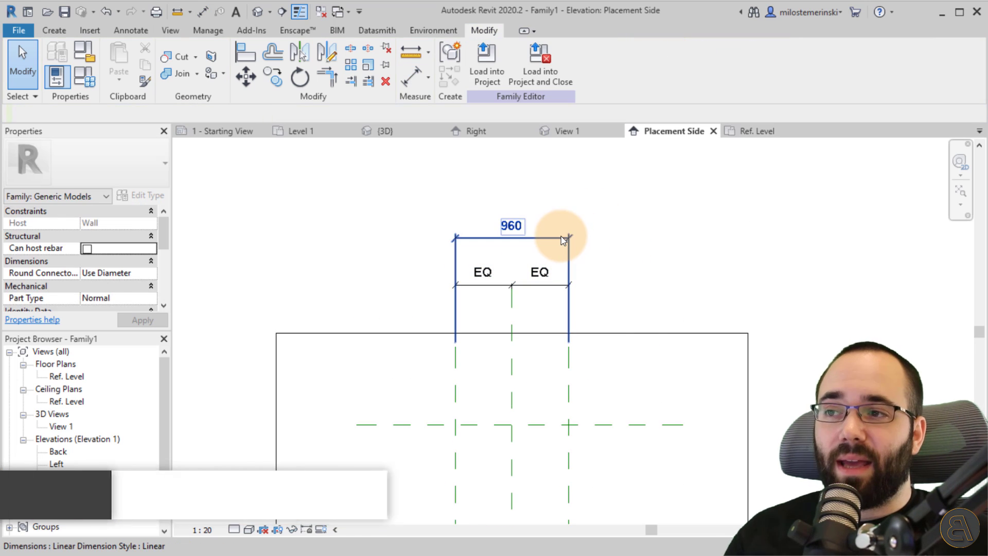
click(558, 242)
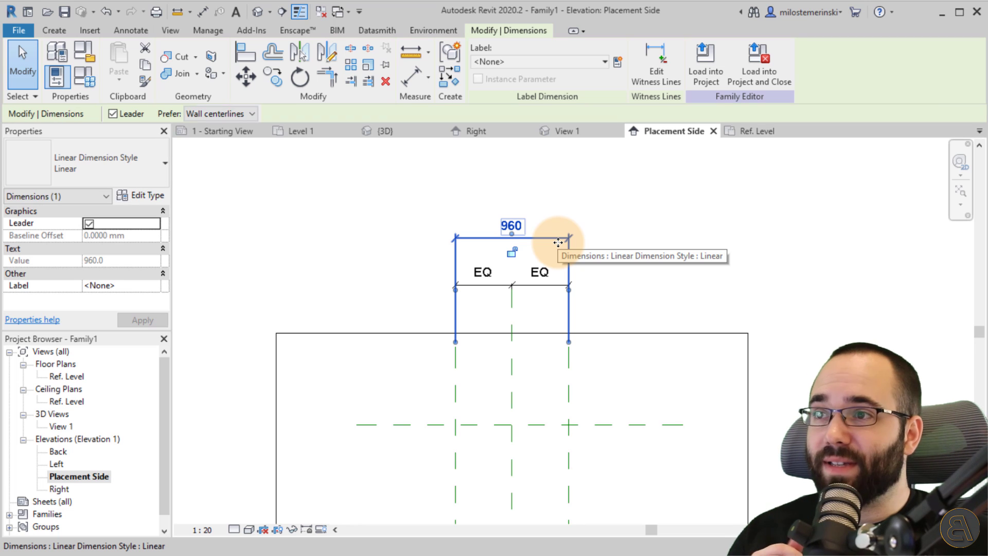
Assign a new instance parameter, Trim Width, to the 960 overall trim dimension
click(488, 66)
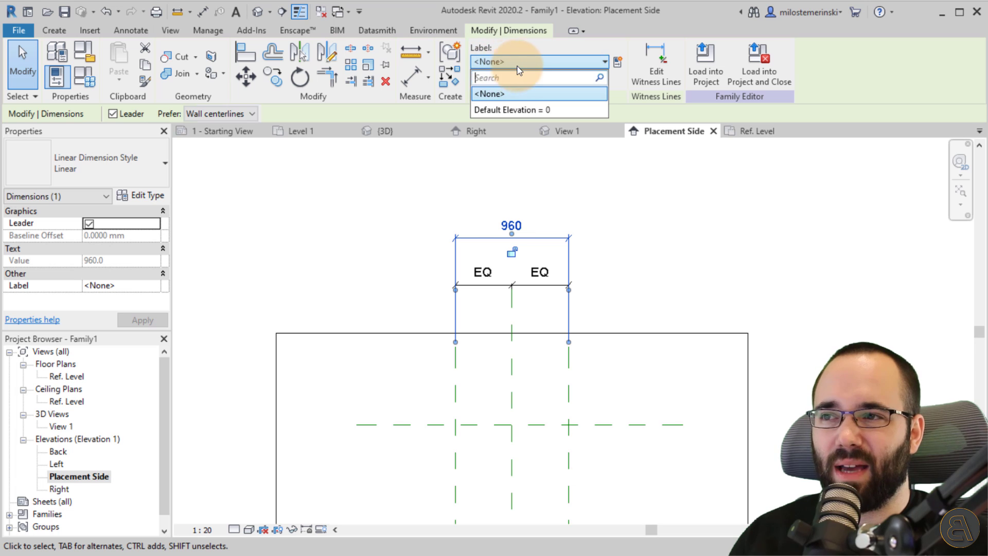
click(525, 63)
click(526, 65)
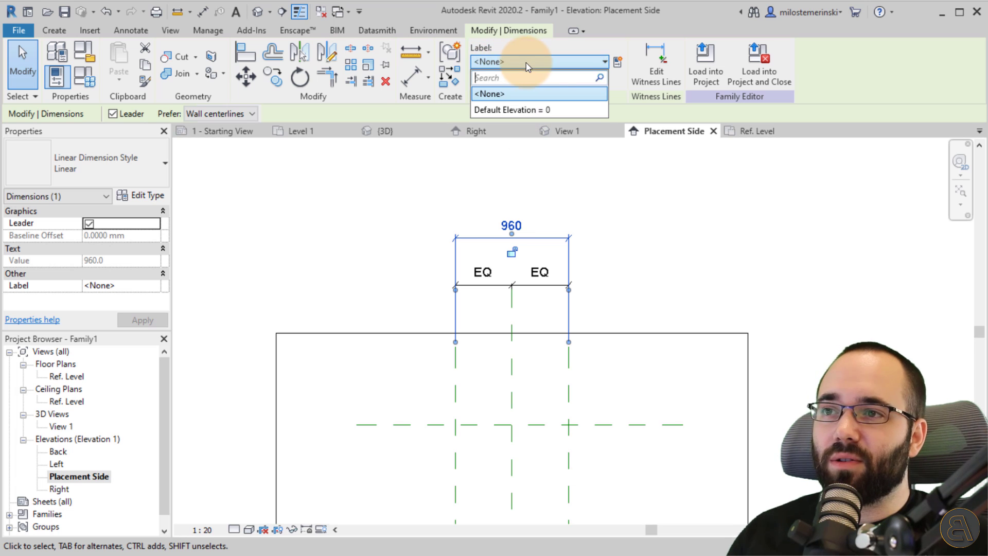
click(618, 62)
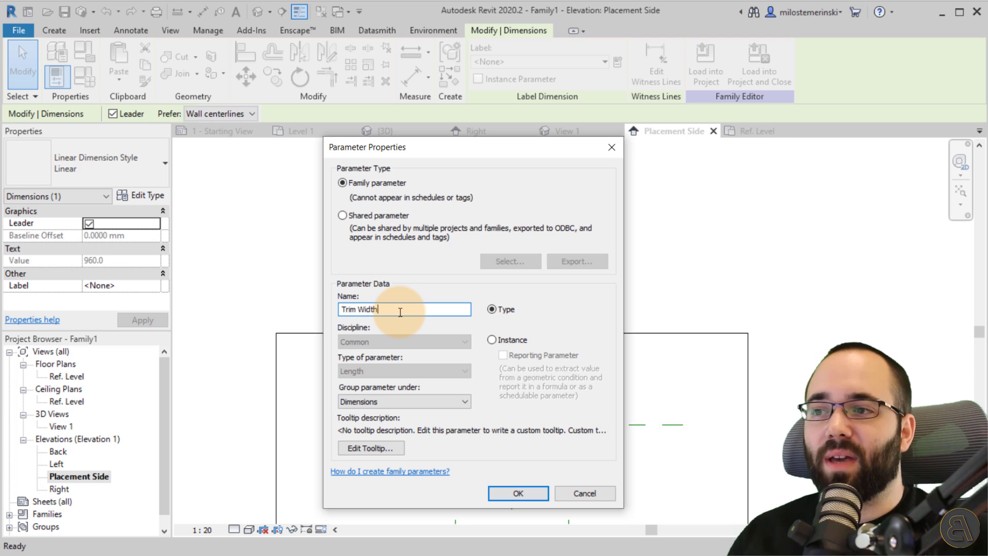
click(493, 340)
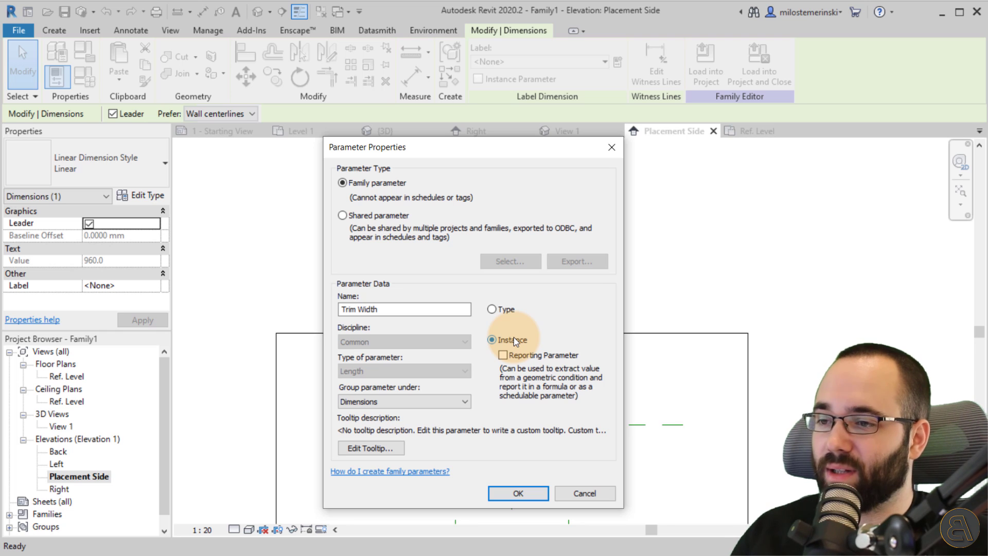
click(513, 495)
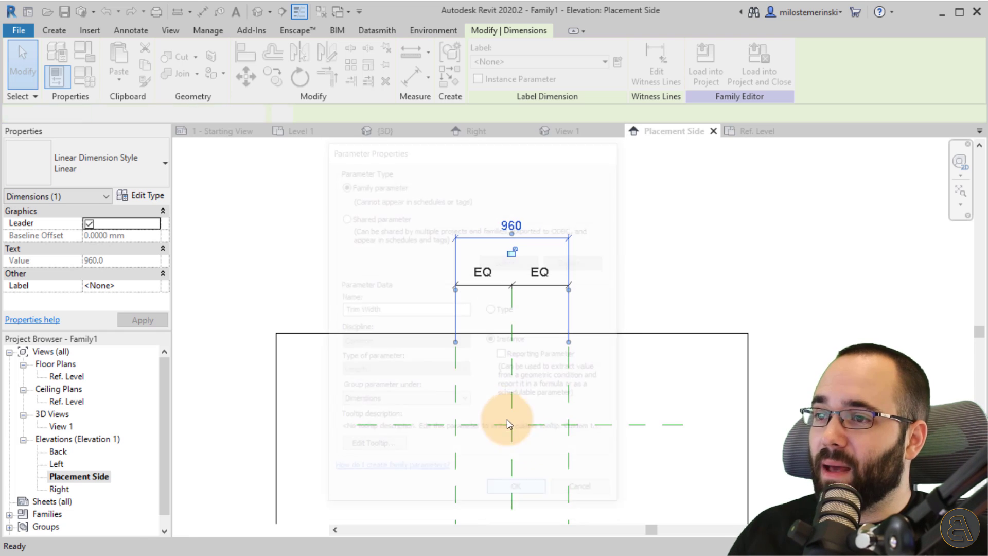
scroll(520, 381, down, 2)
middle_drag(545, 351, 519, 219)
scroll(510, 275, down, 1)
middle_drag(517, 281, 523, 331)
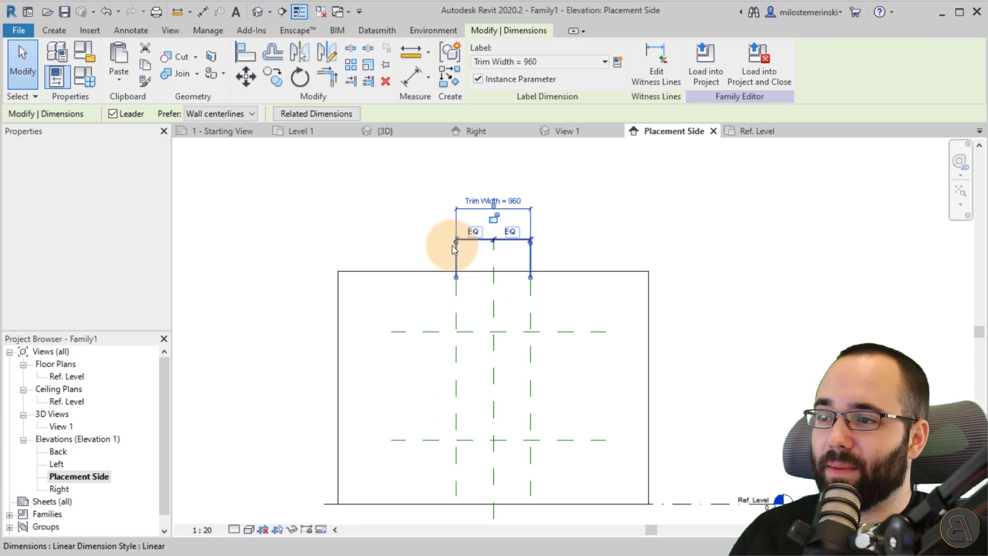
Place one dimension string from the reference level through both horizontal planes, left of the box
click(421, 237)
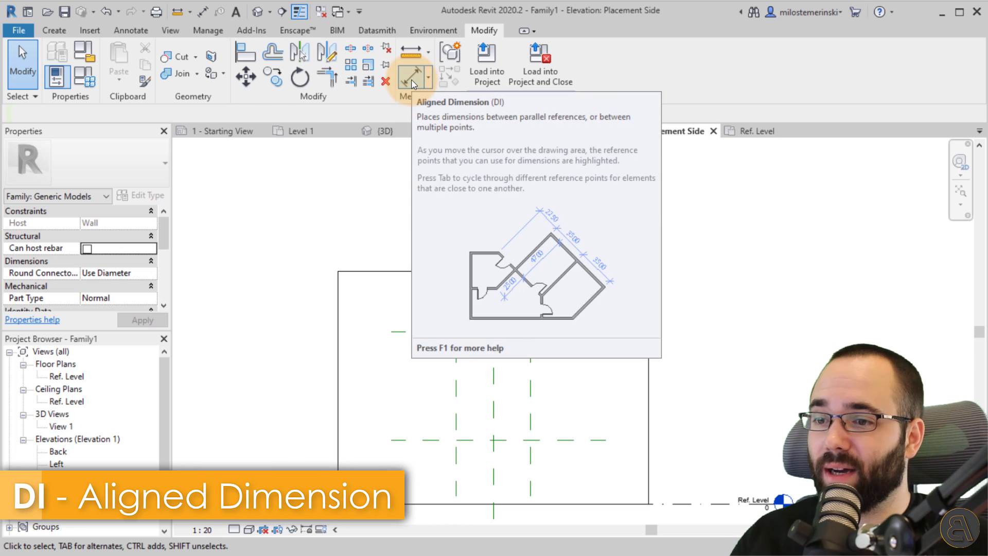
click(412, 80)
click(673, 501)
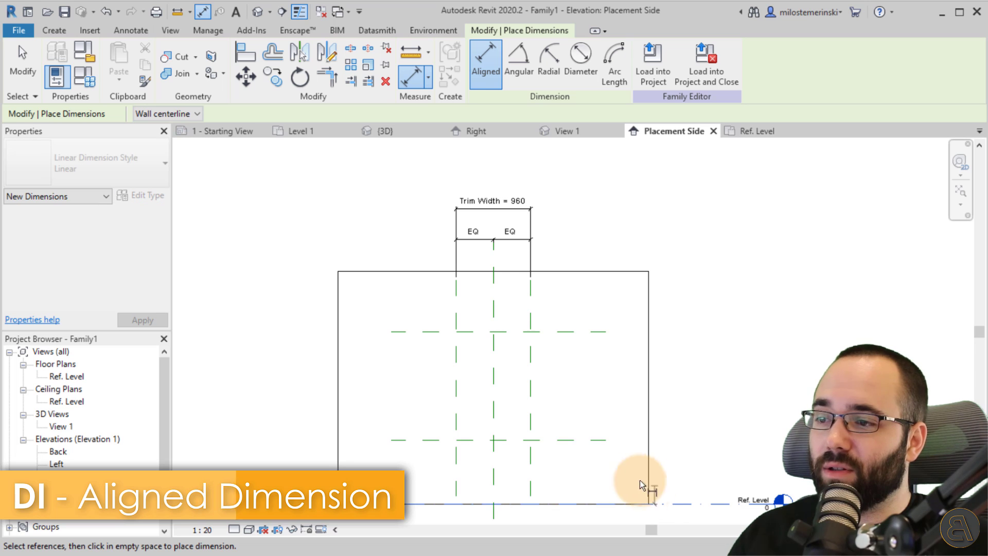
click(428, 441)
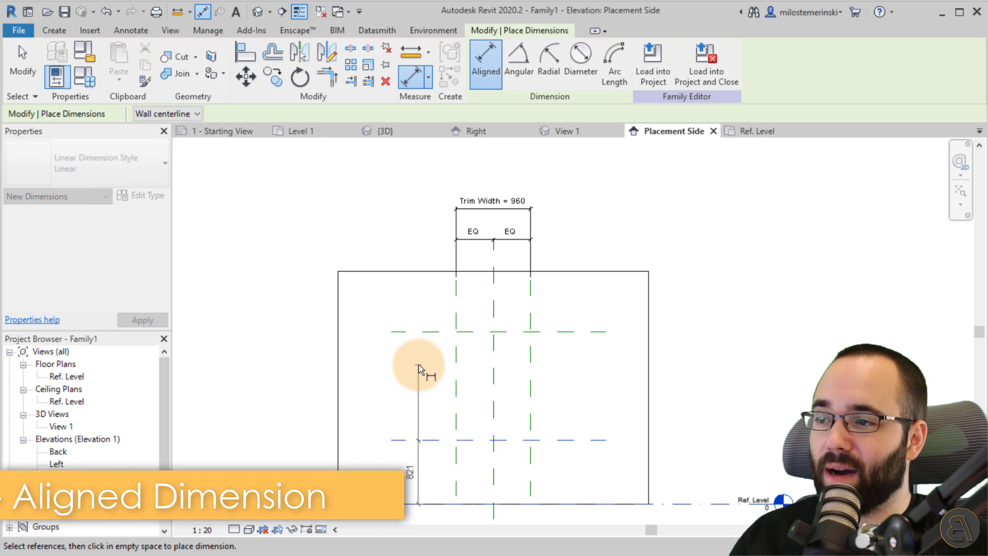
click(413, 332)
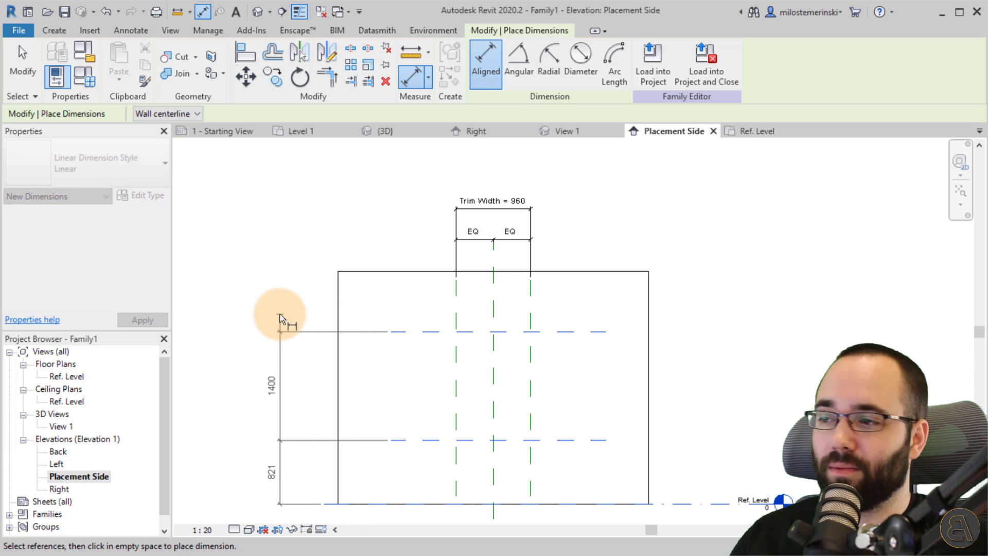
click(282, 329)
key(Escape)
key(Escape)
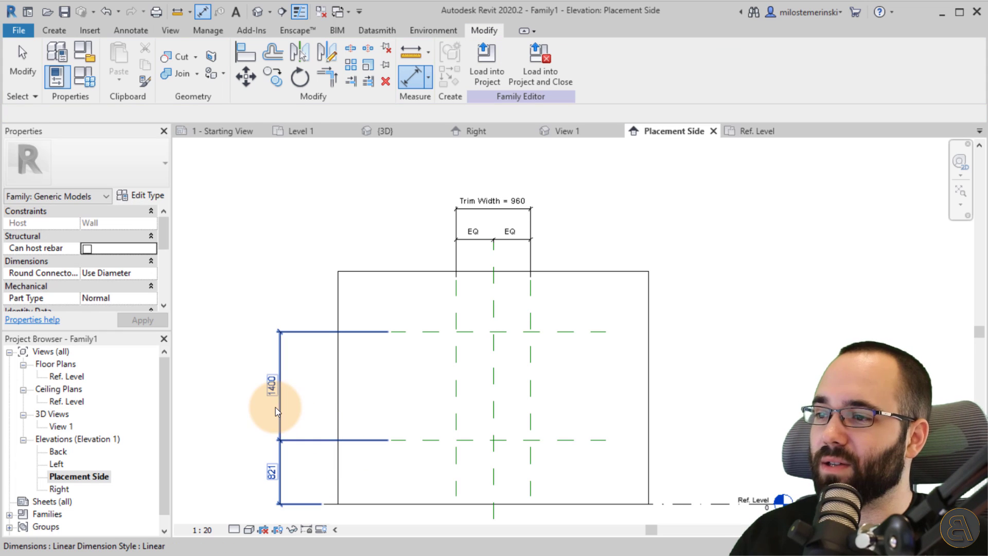
Delete the combined dimension string
click(283, 408)
middle_drag(324, 415, 383, 393)
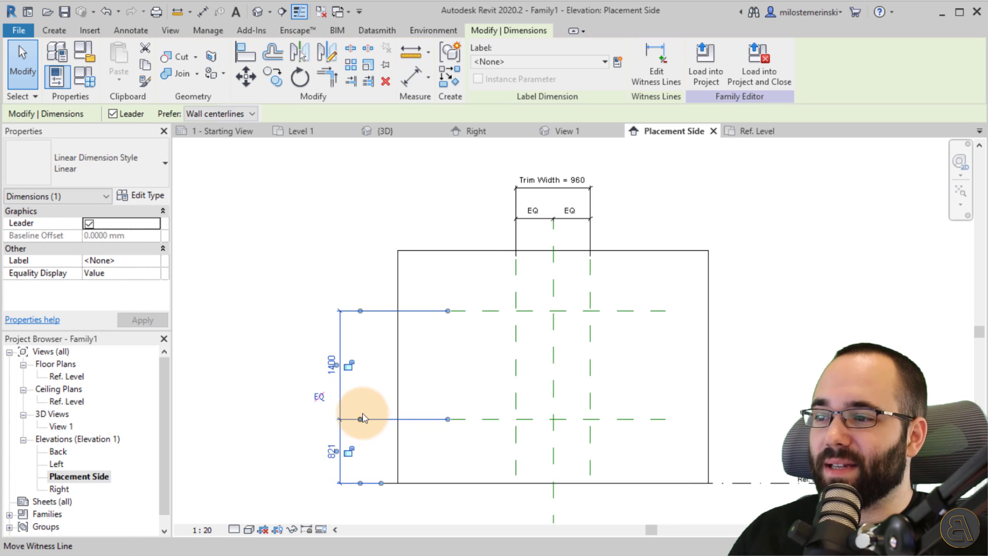
scroll(371, 448, up, 1)
click(365, 443)
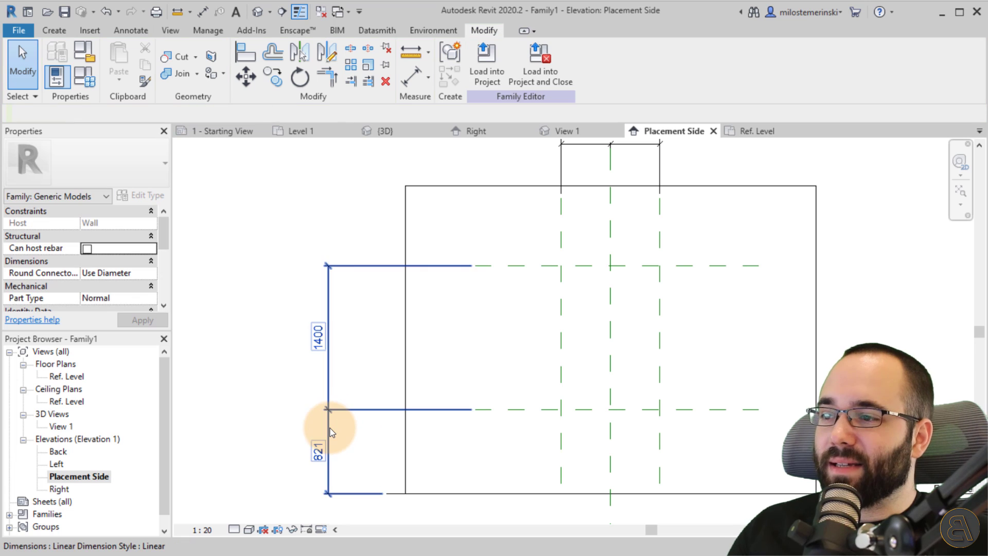
click(329, 427)
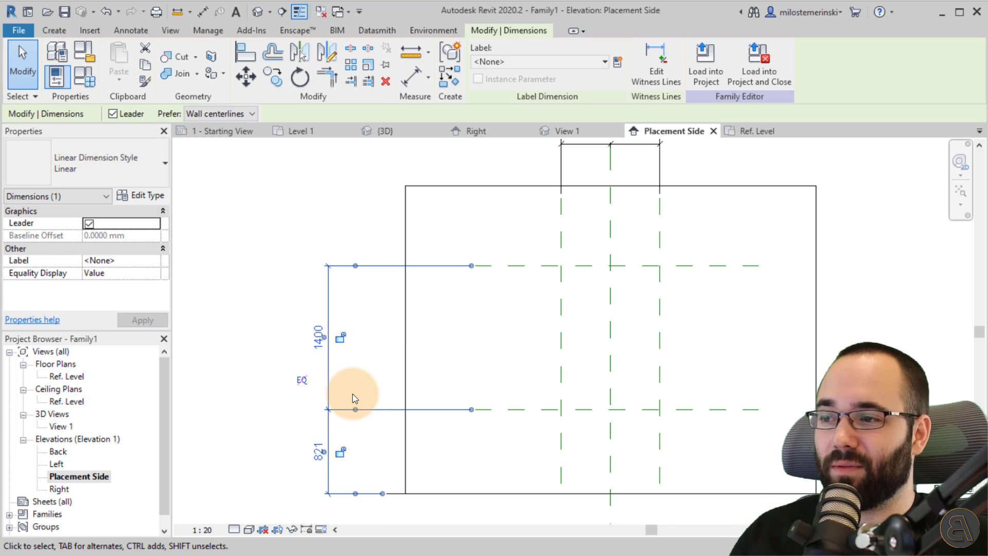
click(347, 399)
click(345, 406)
key(Delete)
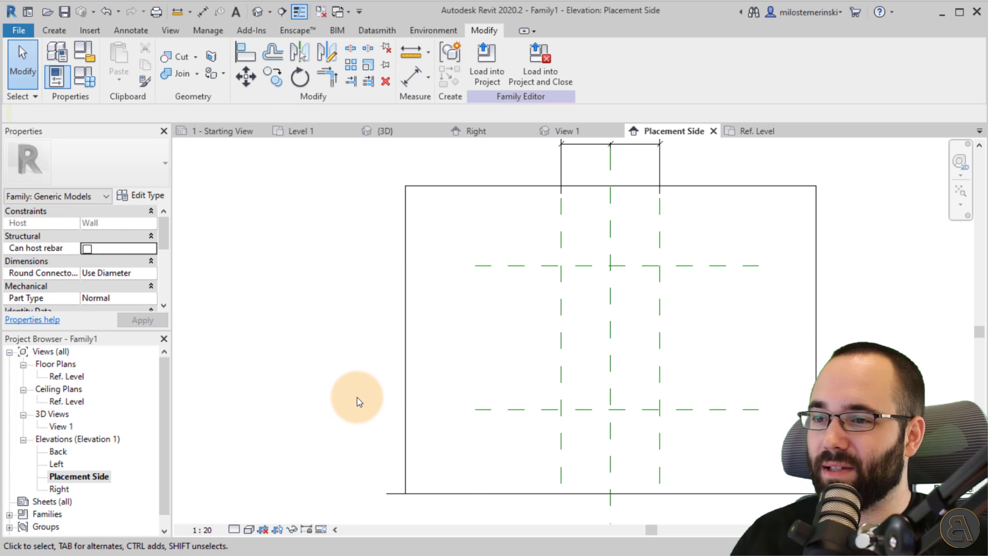
Add separate dimensions: 821 from the reference level to the lower plane, 1400 between the planes
click(411, 77)
click(519, 493)
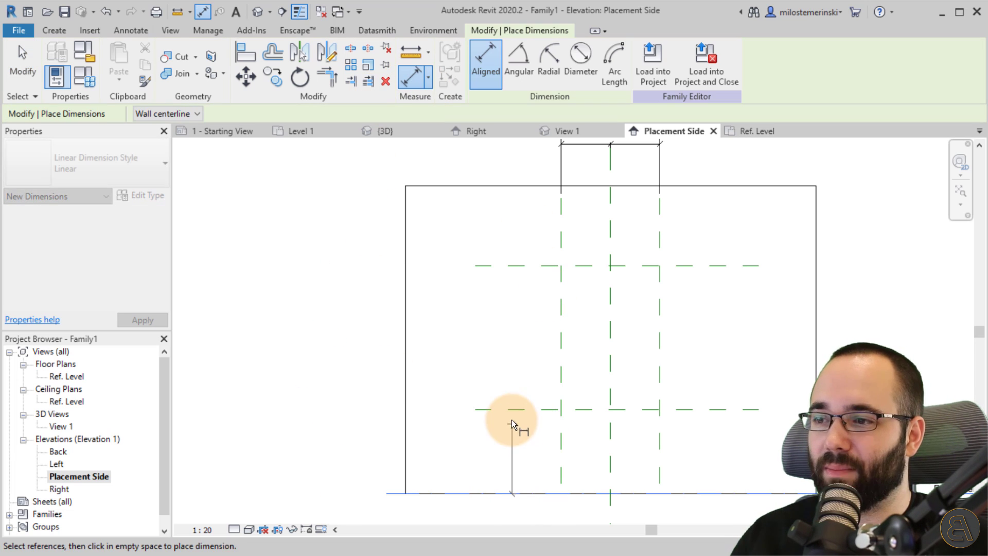
click(512, 410)
click(322, 376)
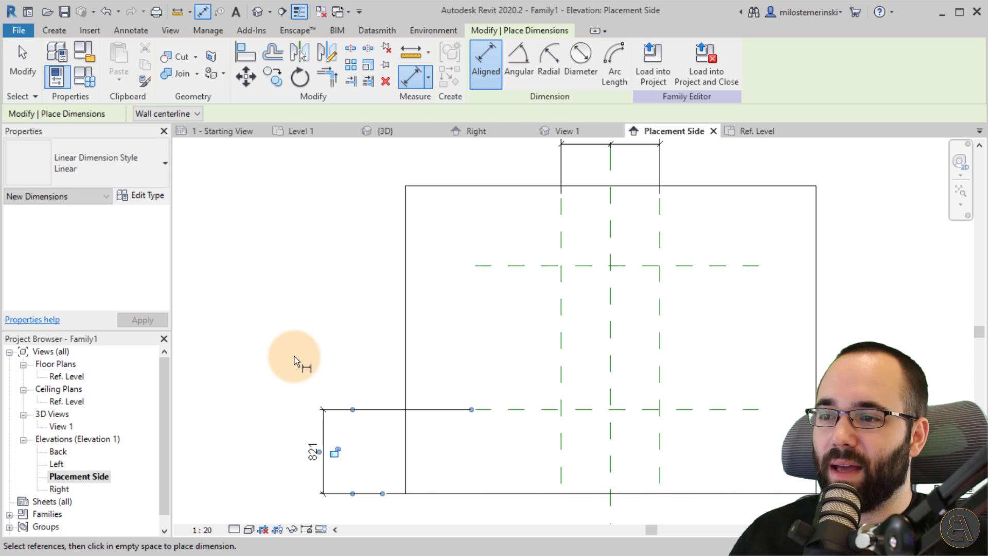
click(530, 410)
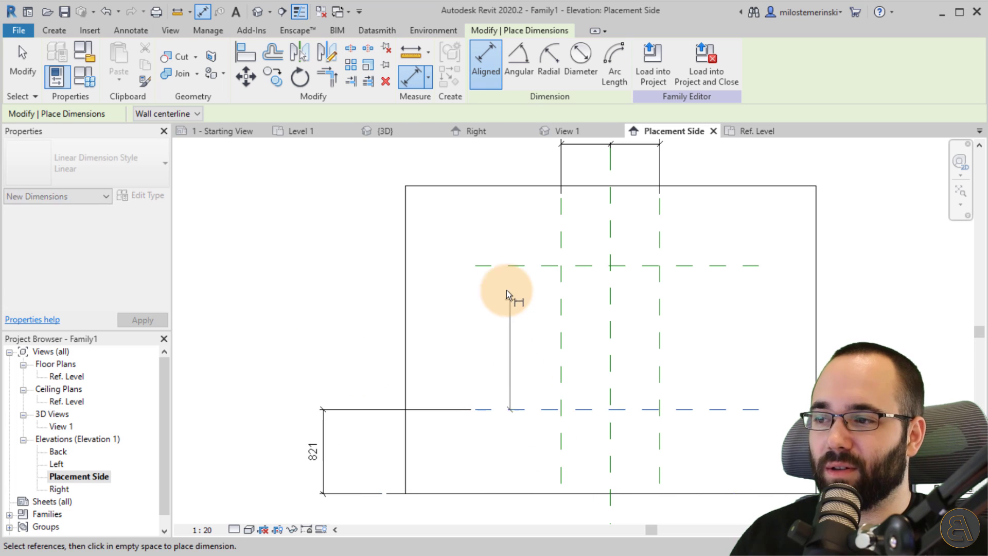
click(494, 264)
click(330, 252)
key(Escape)
key(Escape)
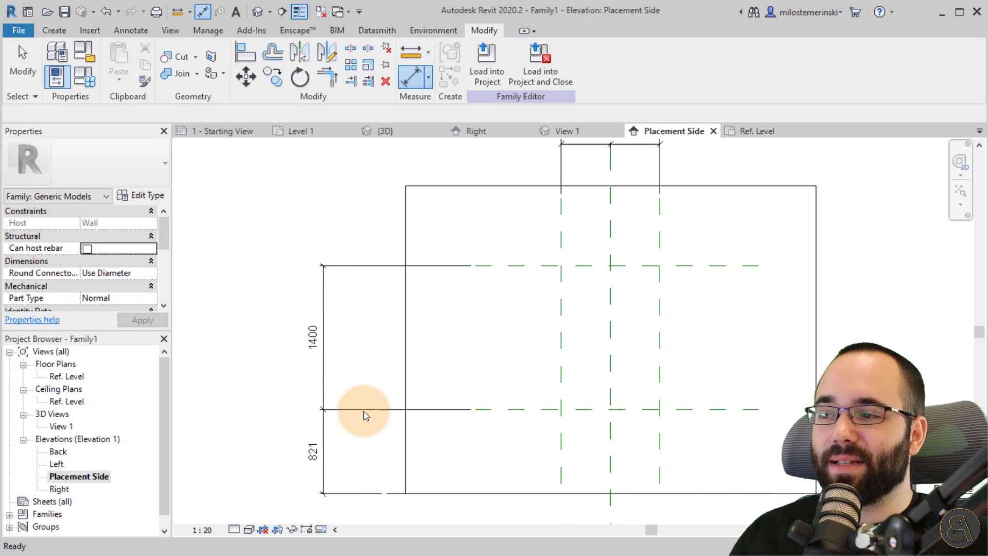
click(324, 381)
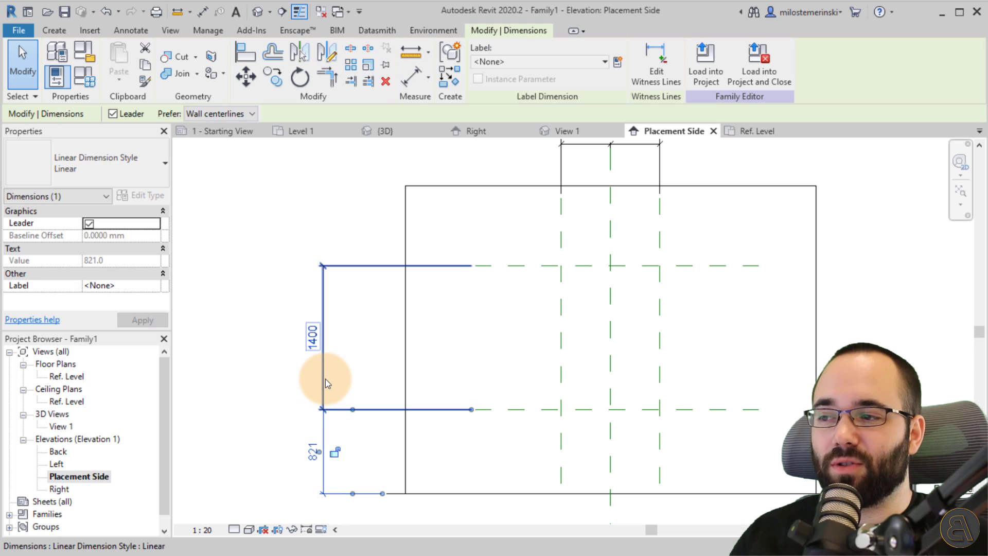
Label the 821 dimension with a new instance parameter, Sill height
click(334, 441)
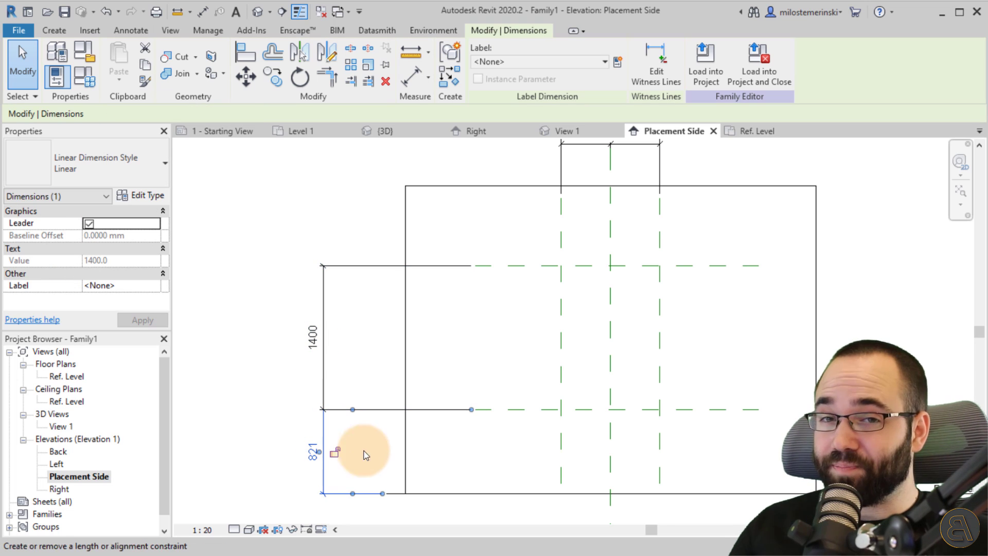
click(432, 452)
click(325, 434)
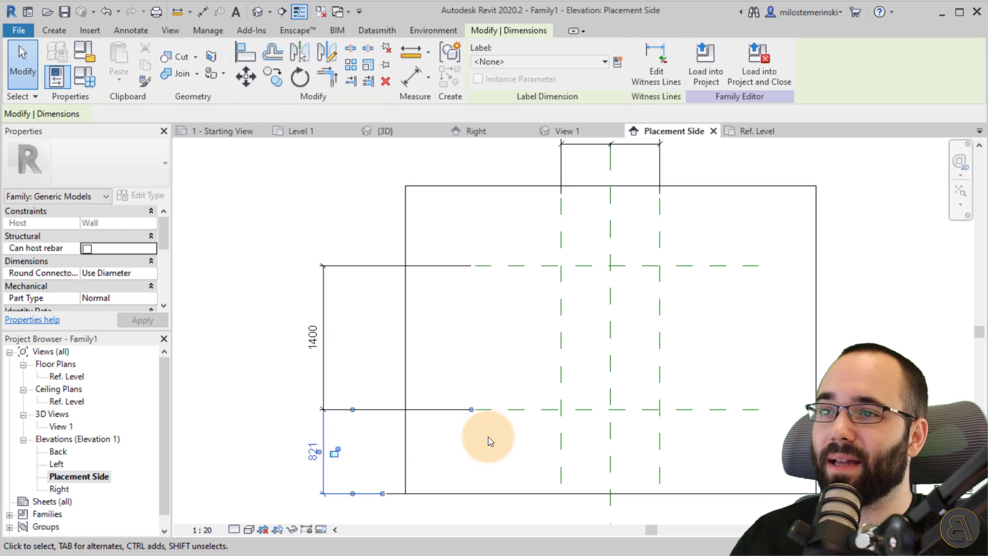
click(618, 62)
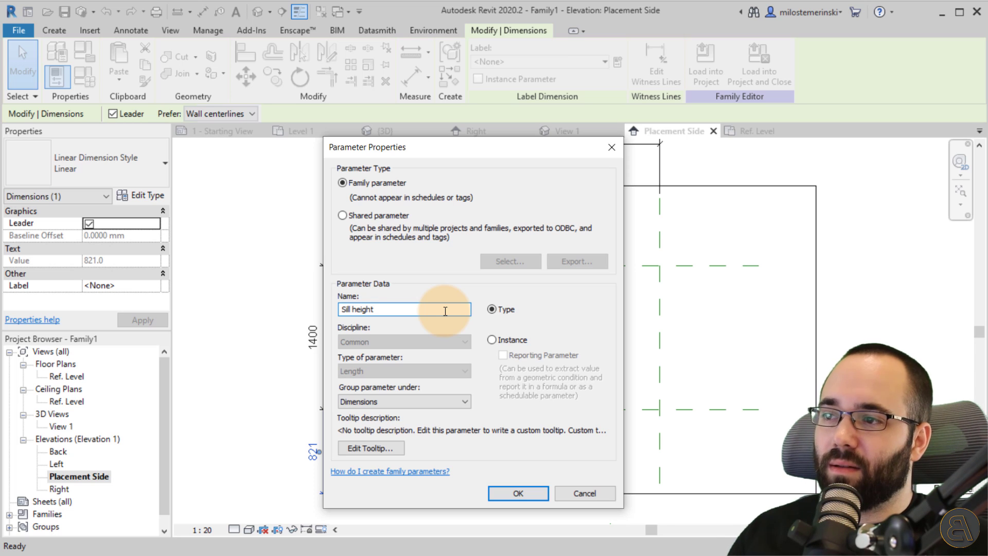
click(492, 342)
click(518, 494)
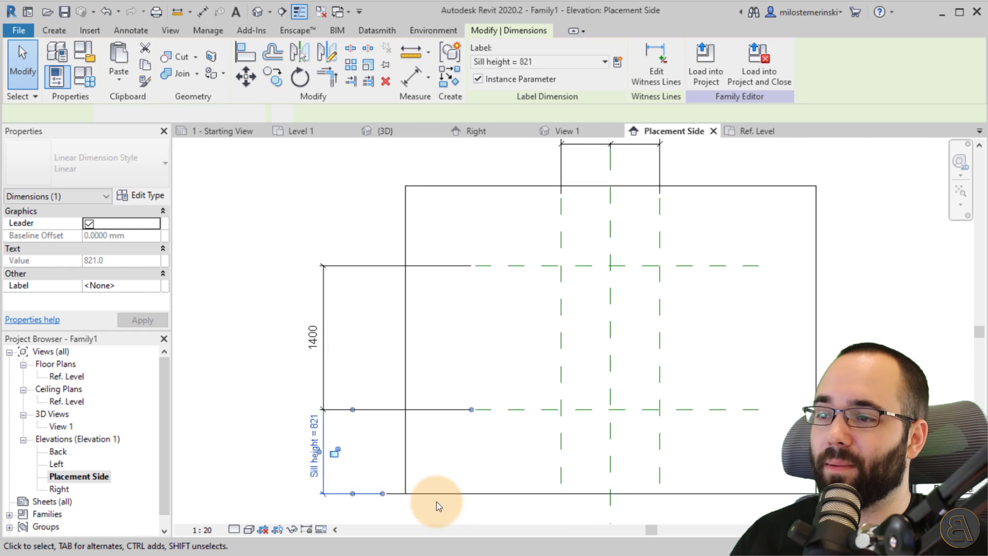
click(476, 456)
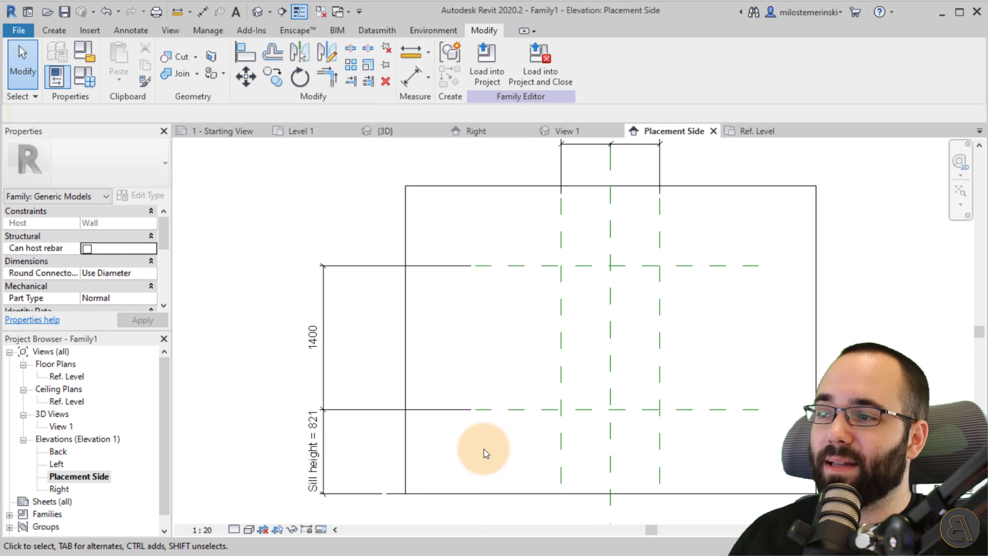
Label the 1400 dimension with a new instance parameter, Trim Height
click(323, 316)
click(613, 71)
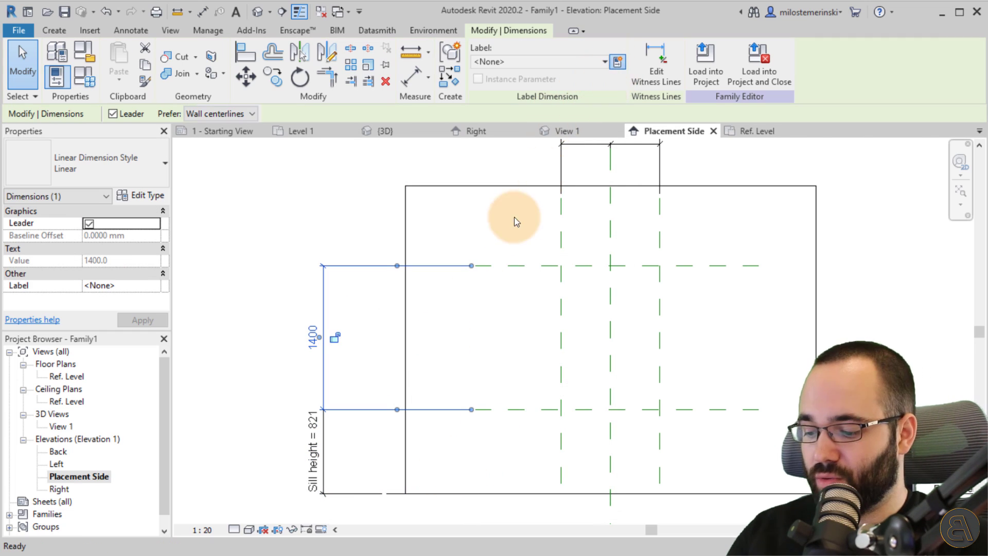
text(Trim Height)
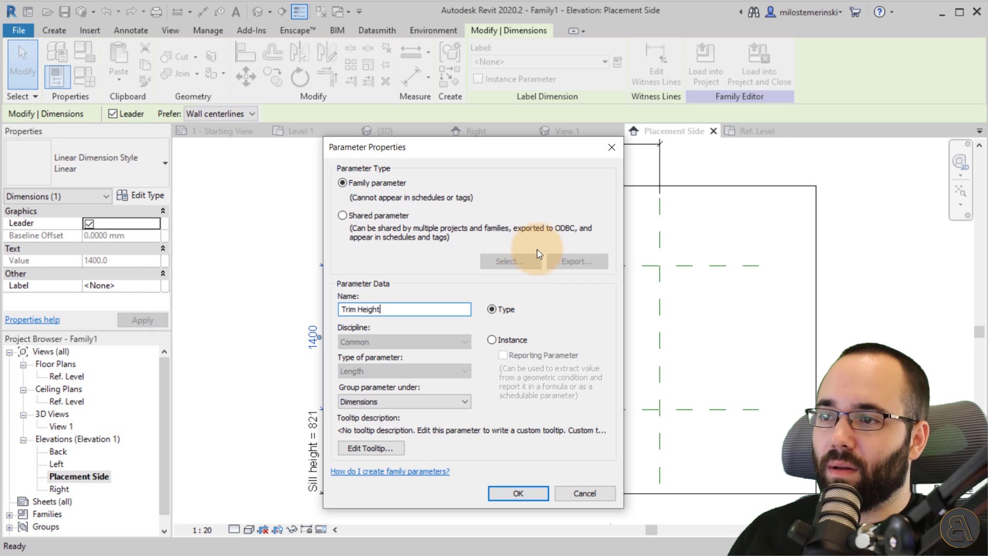
click(507, 340)
click(518, 493)
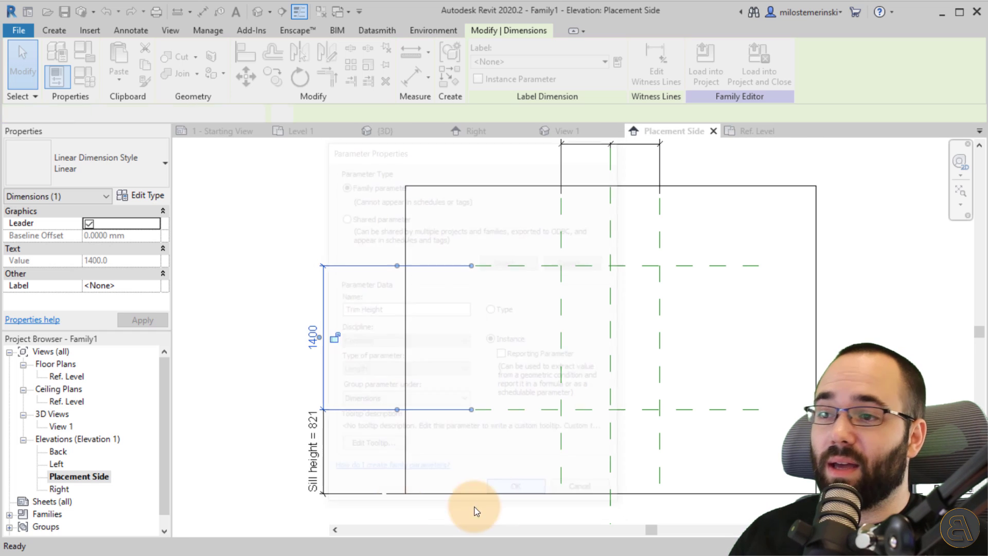
click(479, 461)
Recentre the Placement Side elevation on the opening and bring up the Create form tools
middle_drag(639, 404, 558, 393)
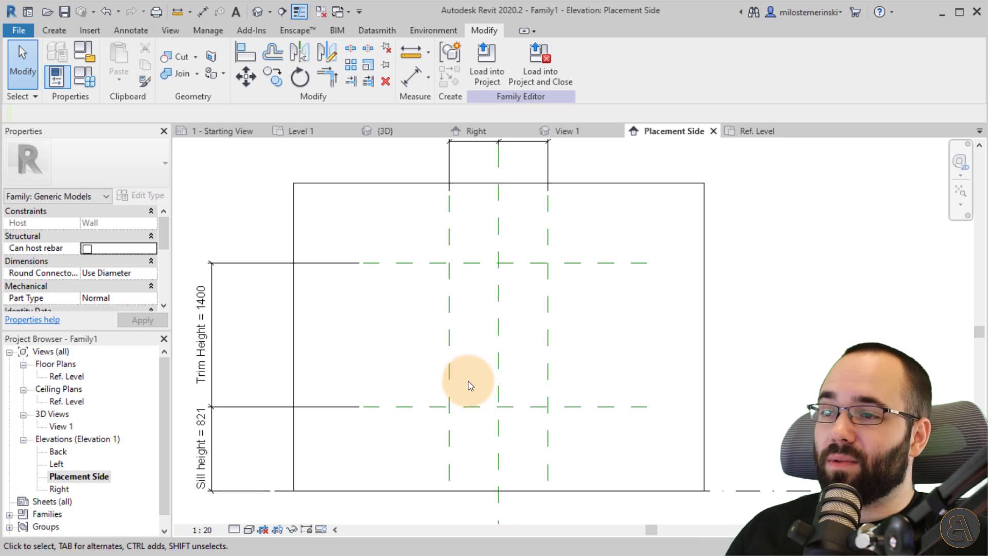
click(550, 315)
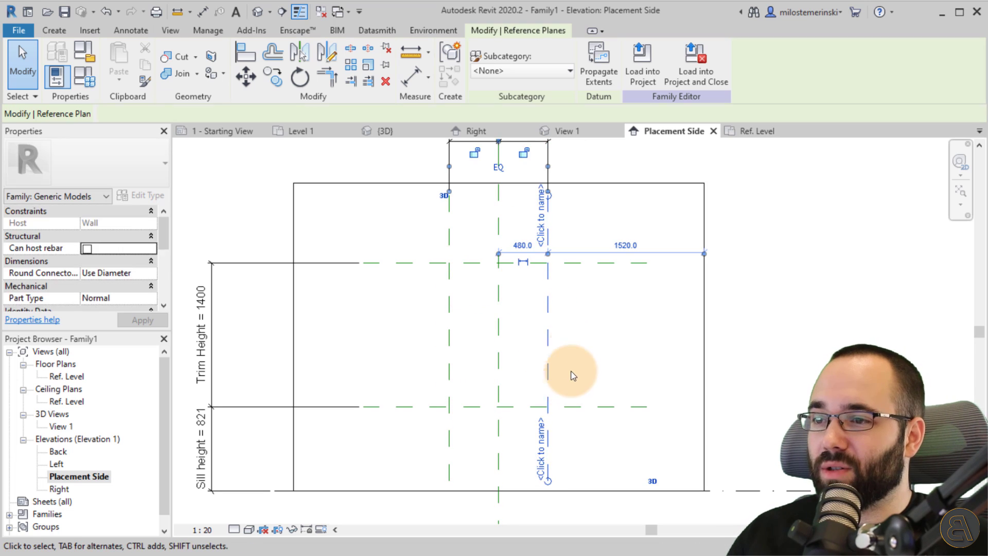
middle_drag(525, 235, 523, 312)
scroll(519, 307, up, 3)
scroll(535, 396, down, 1)
middle_drag(541, 406, 536, 291)
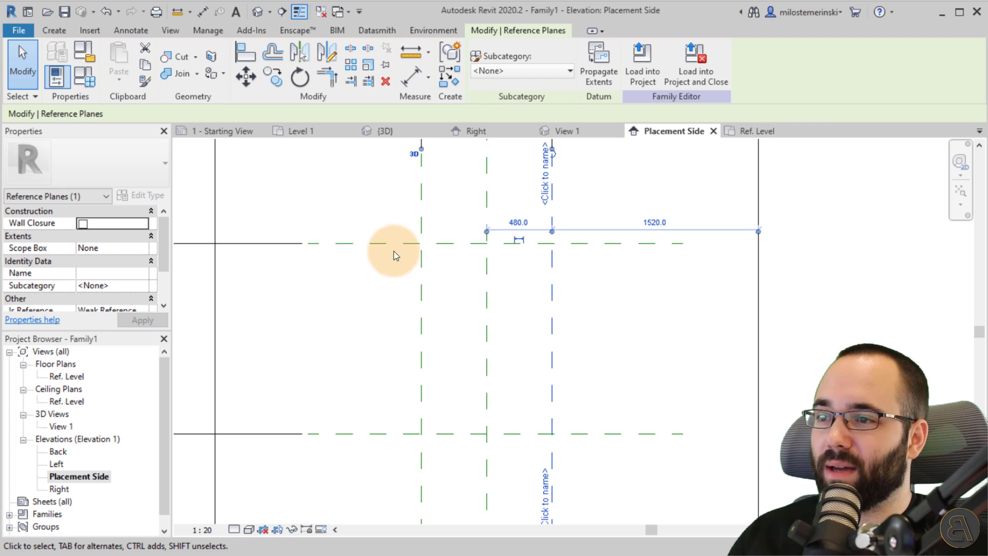
key(Escape)
click(389, 246)
scroll(394, 366, down, 2)
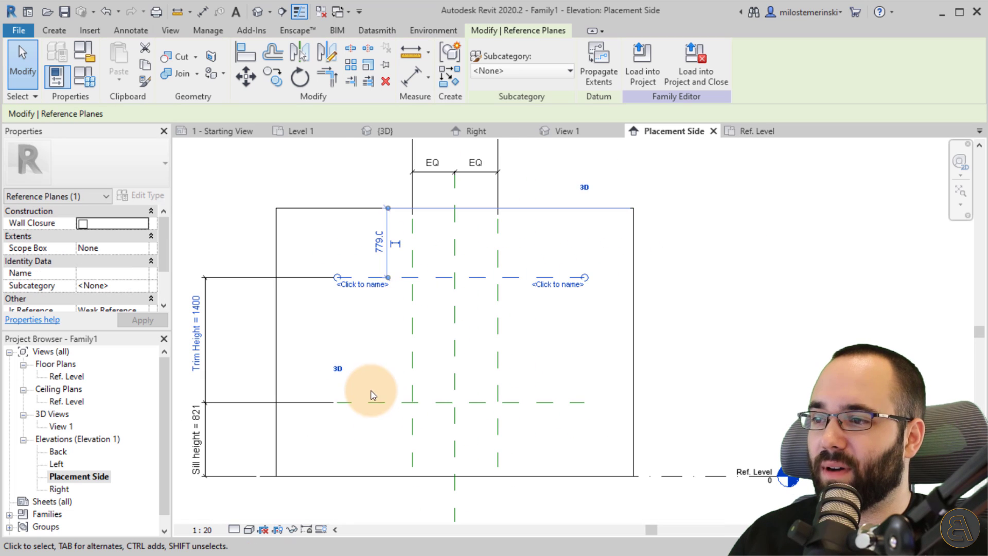
click(324, 363)
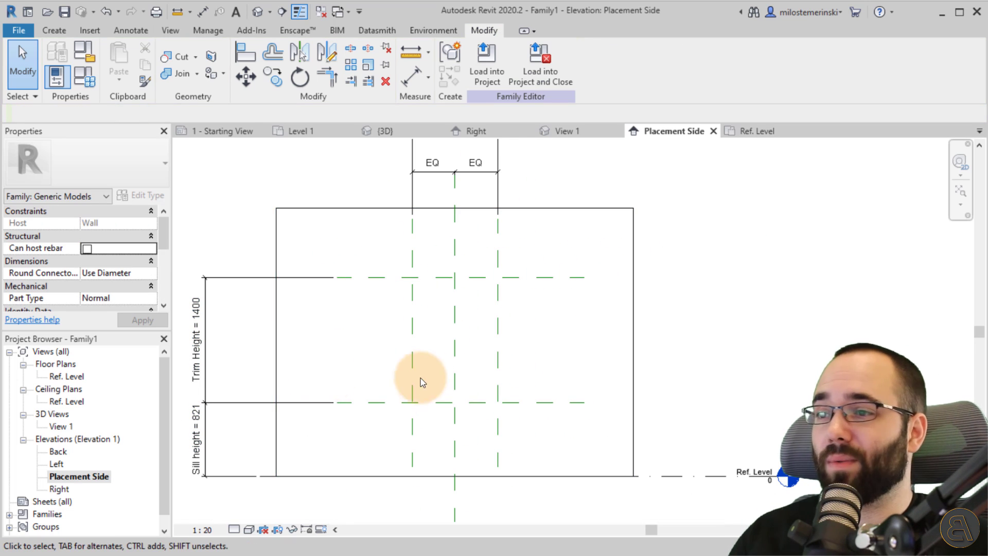
middle_drag(444, 353, 464, 359)
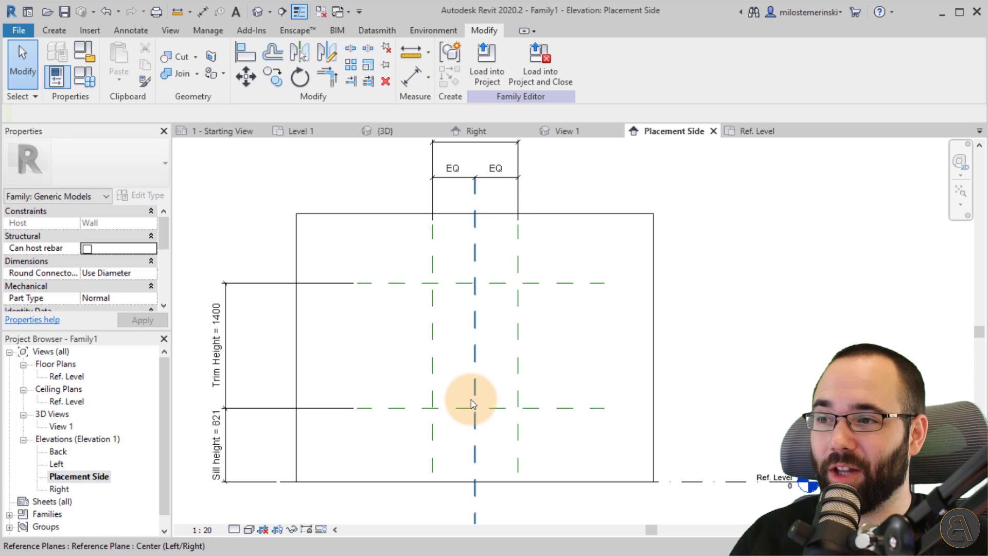
middle_drag(443, 385, 456, 381)
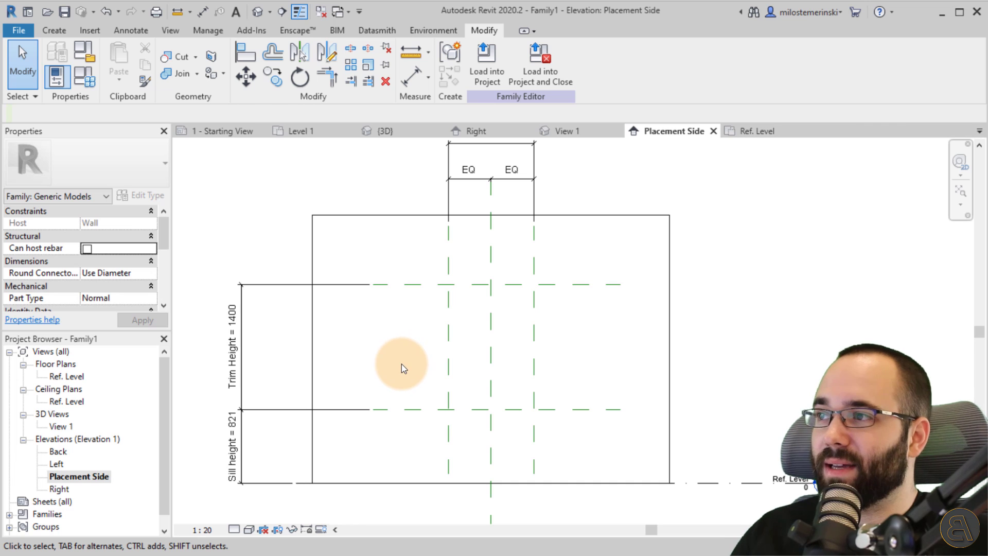
click(53, 34)
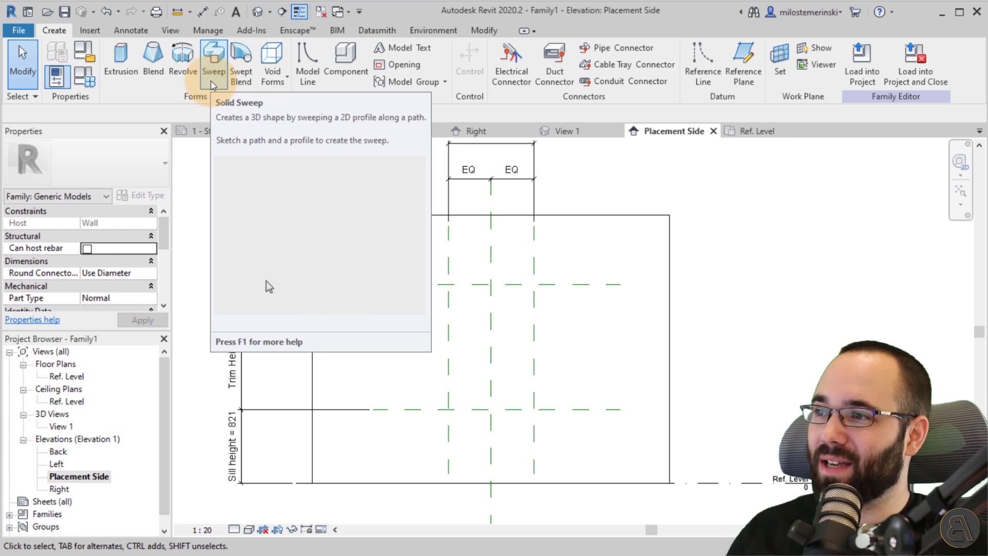
Start a sweep path sketch and pick the wall as work plane in the elevation
click(213, 77)
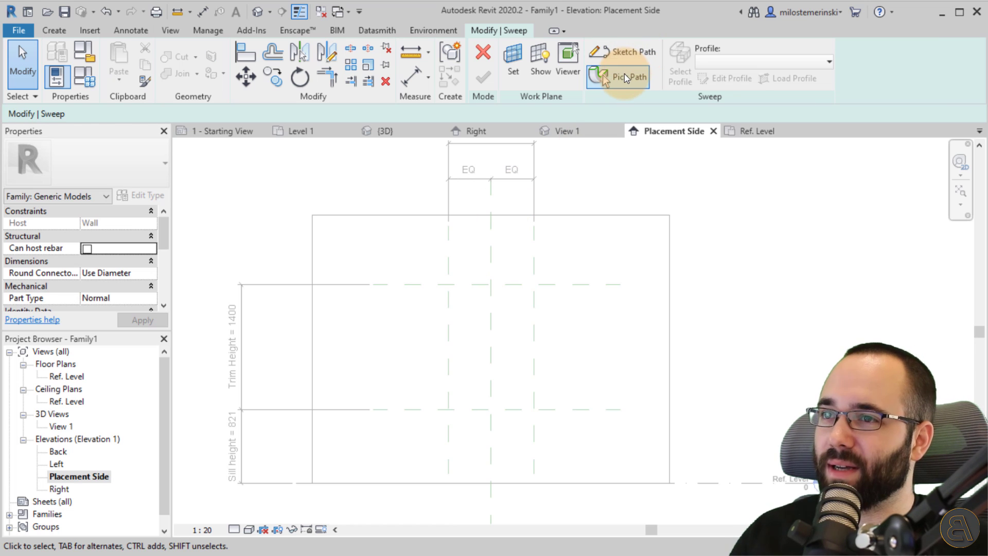
click(632, 53)
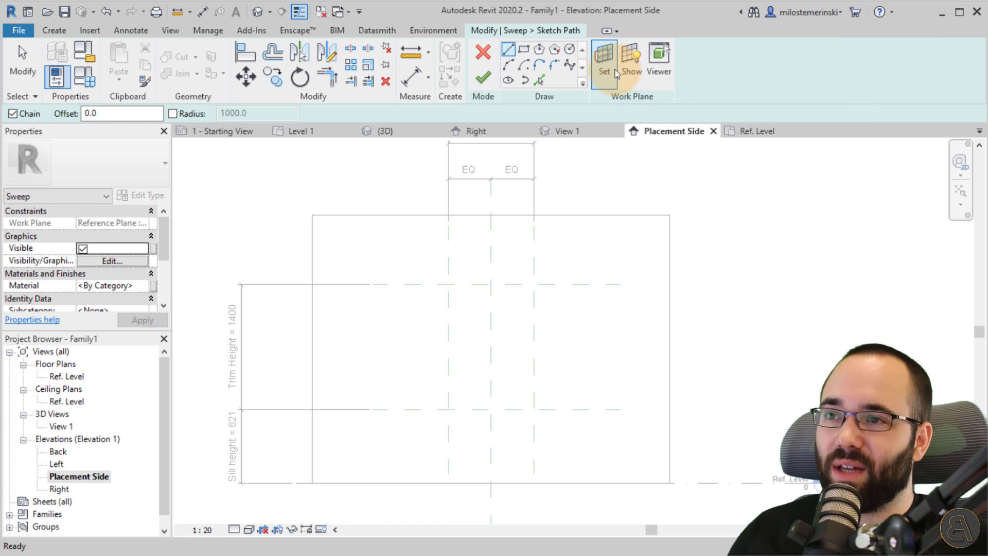
click(603, 61)
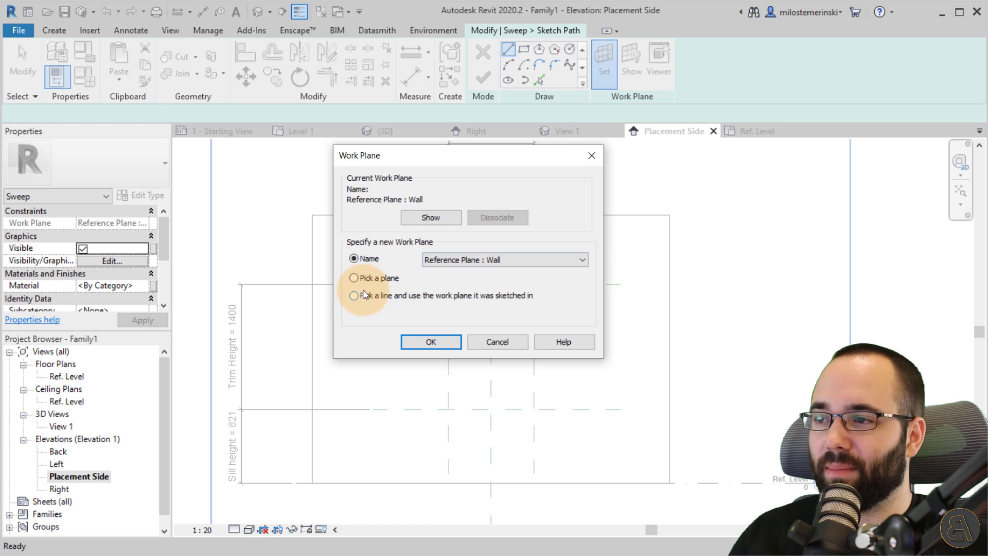
click(353, 278)
click(431, 342)
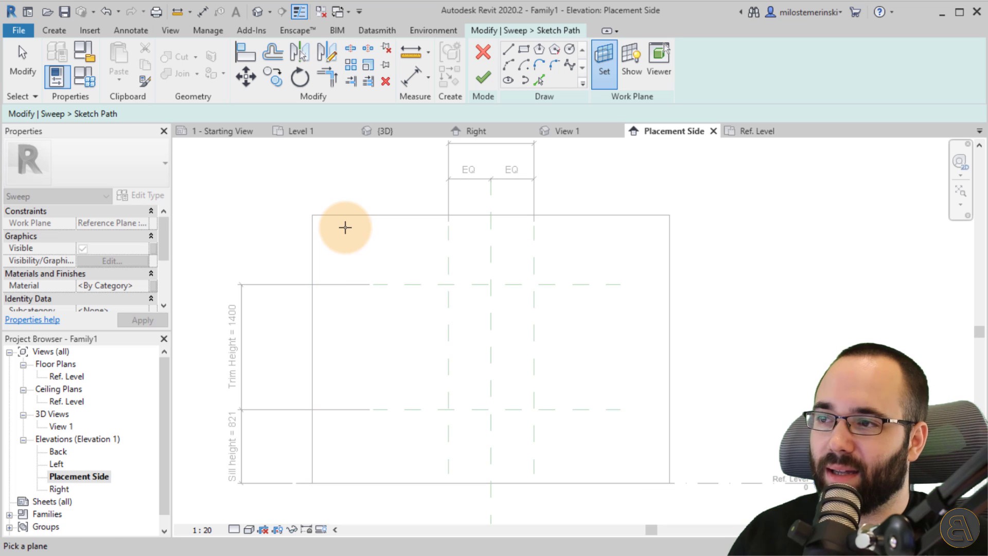
click(345, 218)
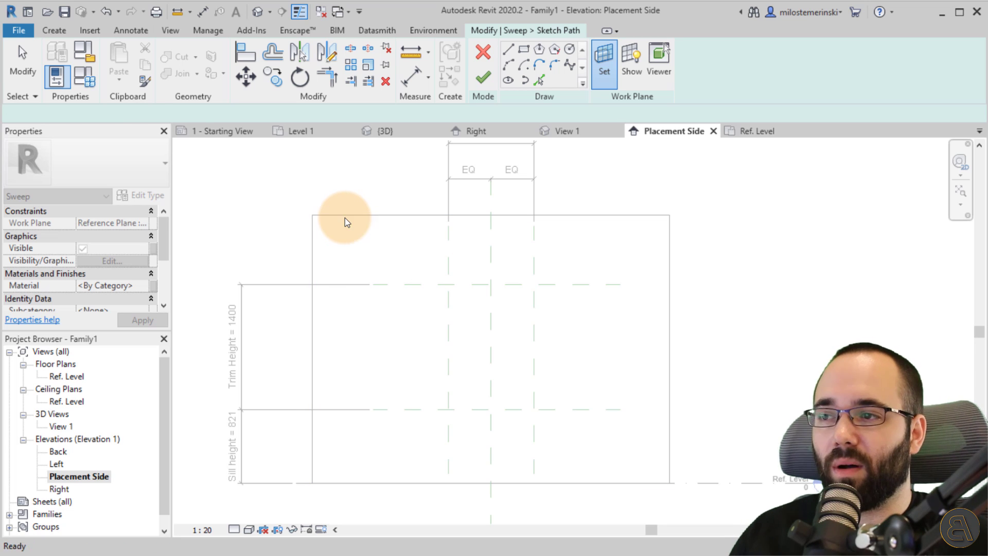
middle_drag(410, 344, 389, 345)
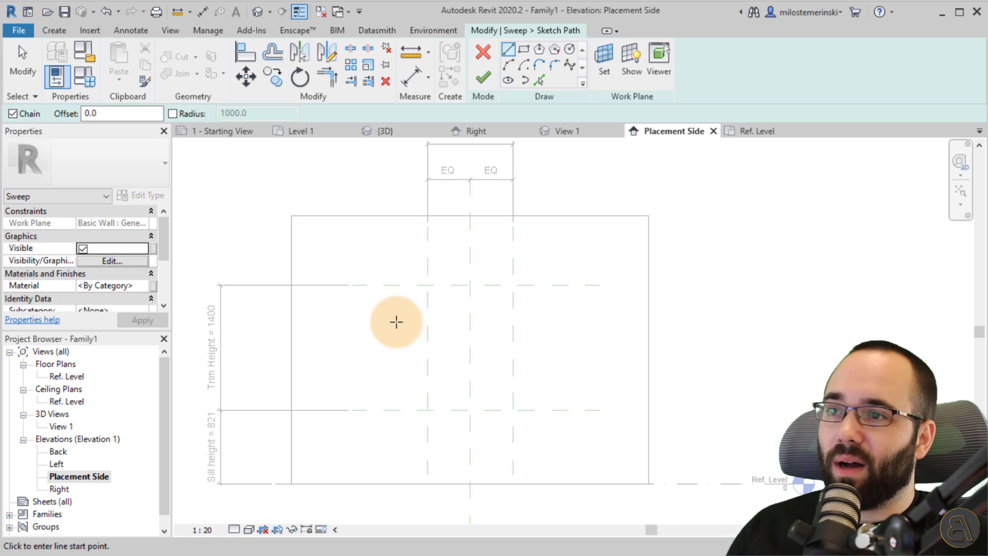
key(Escape)
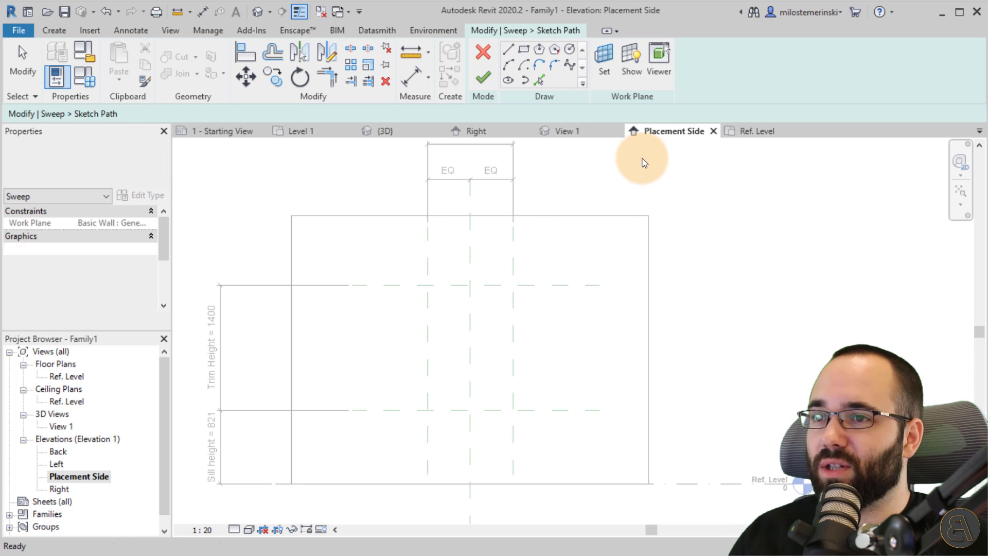
In the Ref. Level plan, set the Back reference plane as work plane, then open Placement Side
click(751, 133)
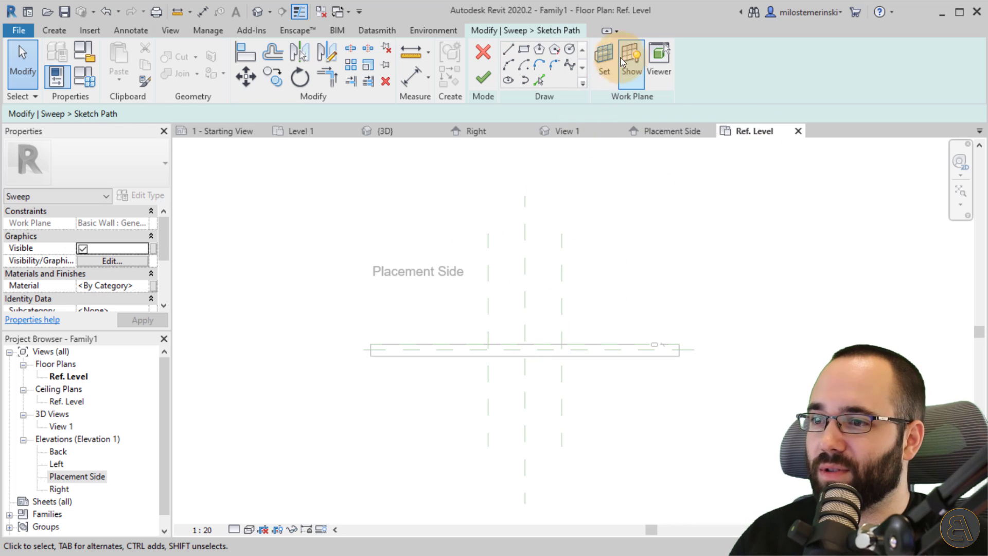
click(604, 70)
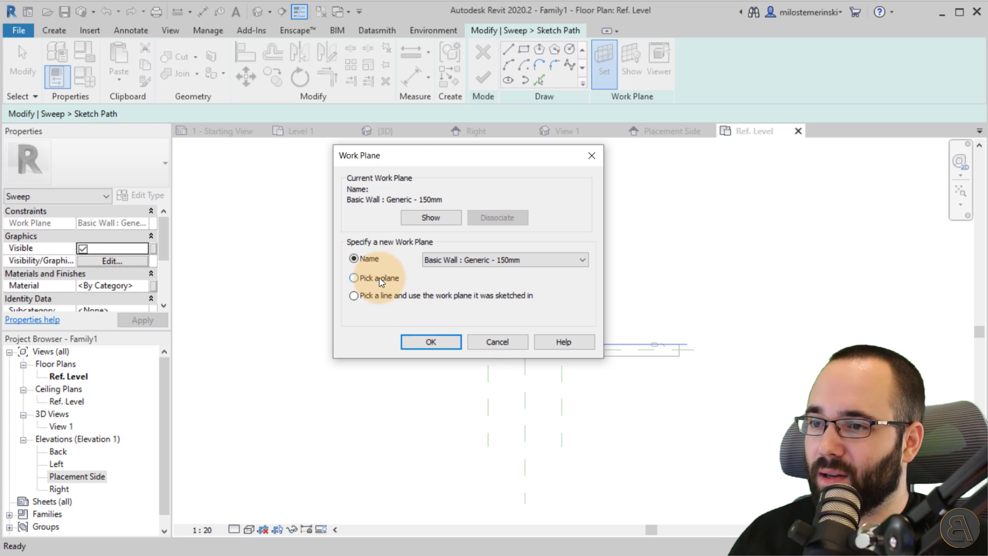
click(355, 278)
click(433, 342)
click(473, 345)
scroll(473, 345, up, 4)
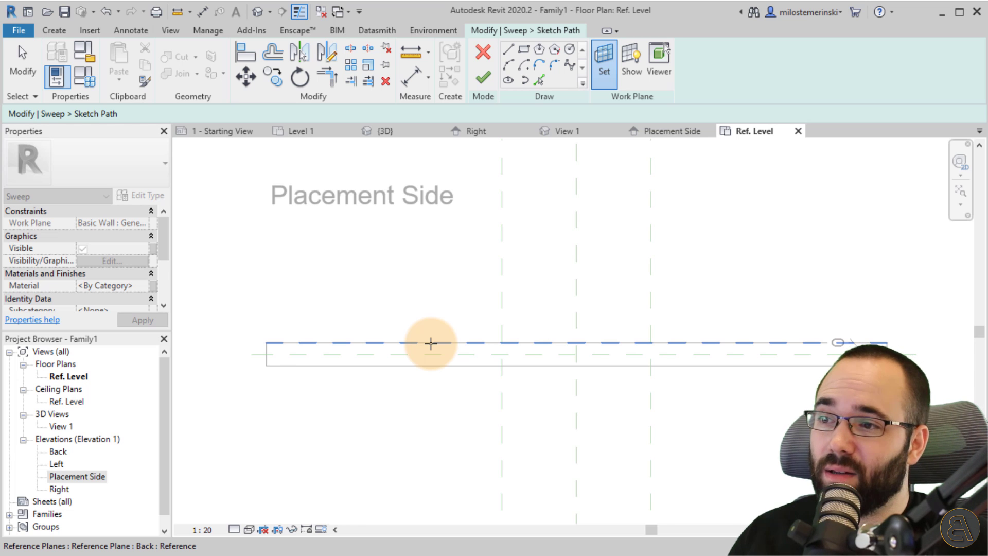
click(431, 343)
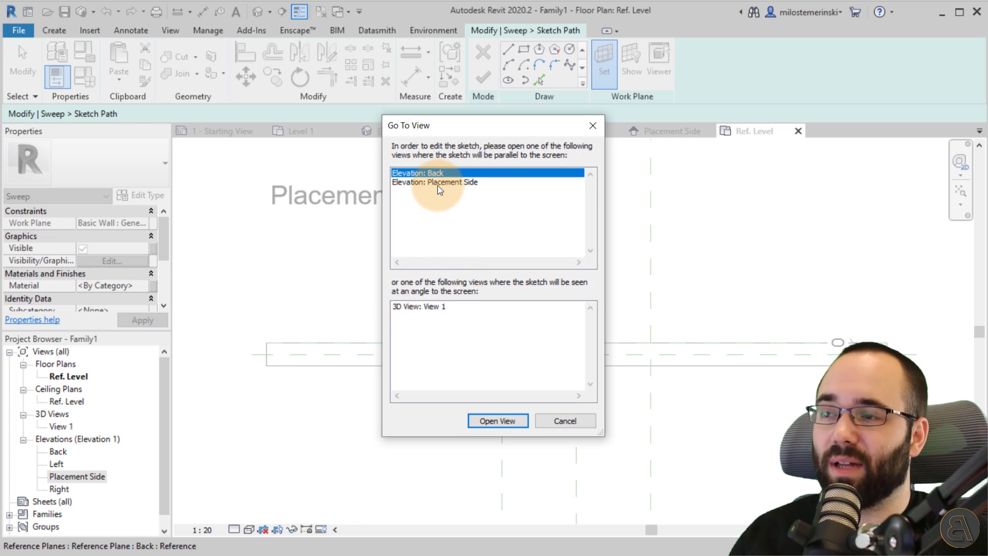
double_click(437, 183)
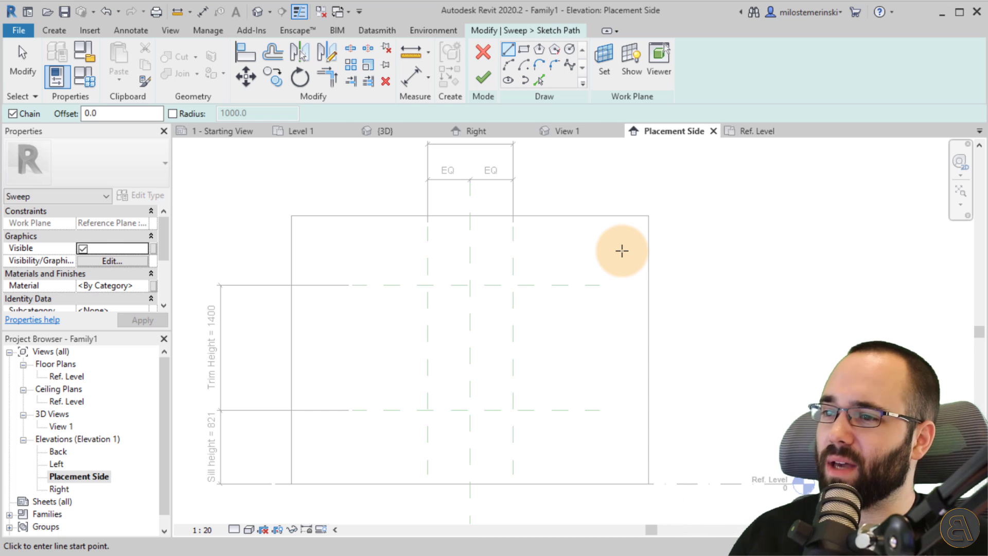
Draw three path lines up the left side, across the top and down the right side
scroll(422, 403, up, 1)
click(429, 415)
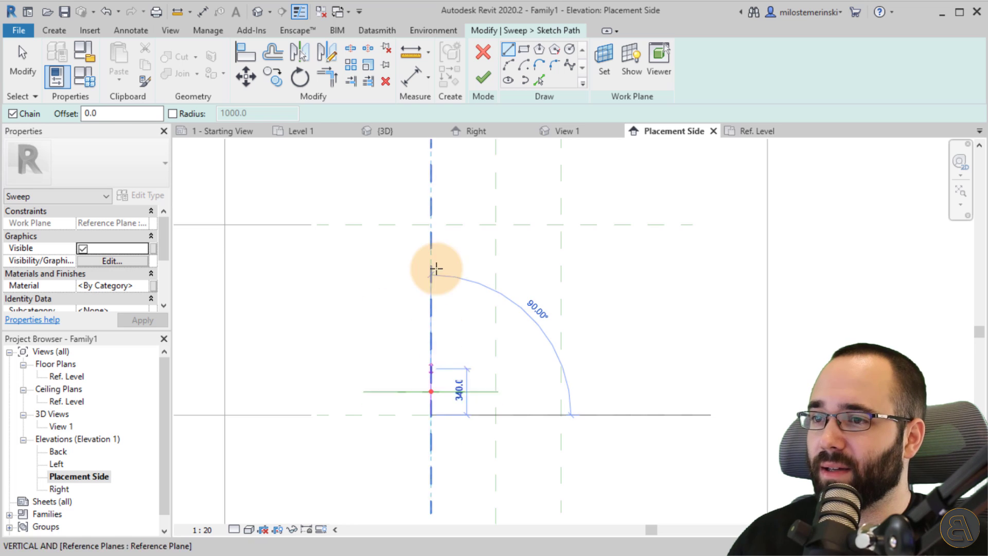
click(431, 225)
click(561, 224)
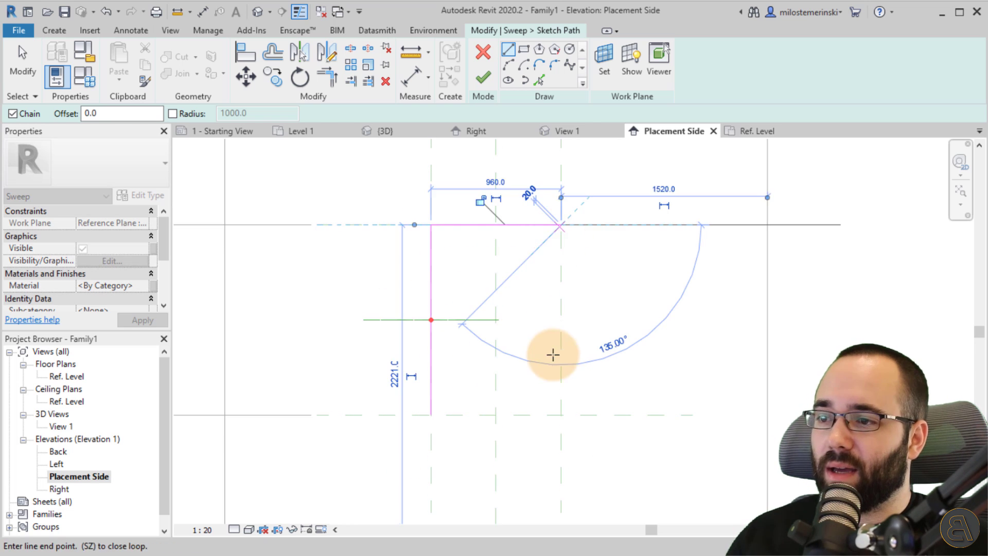
click(561, 415)
key(Escape)
key(Escape)
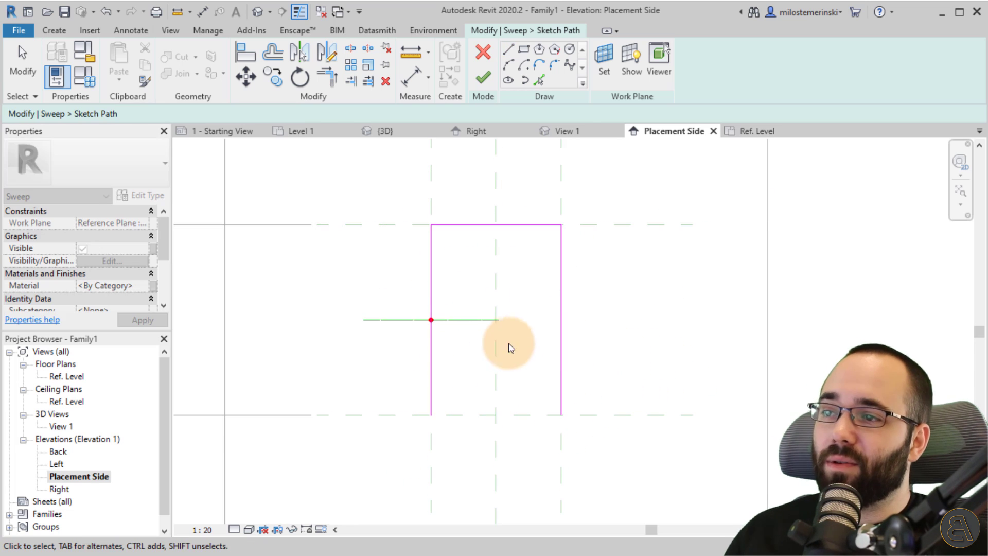
Lock the path lines to their reference planes
mouse_move(432, 262)
mouse_down()
mouse_move(406, 268)
mouse_move(432, 264)
mouse_up()
click(407, 352)
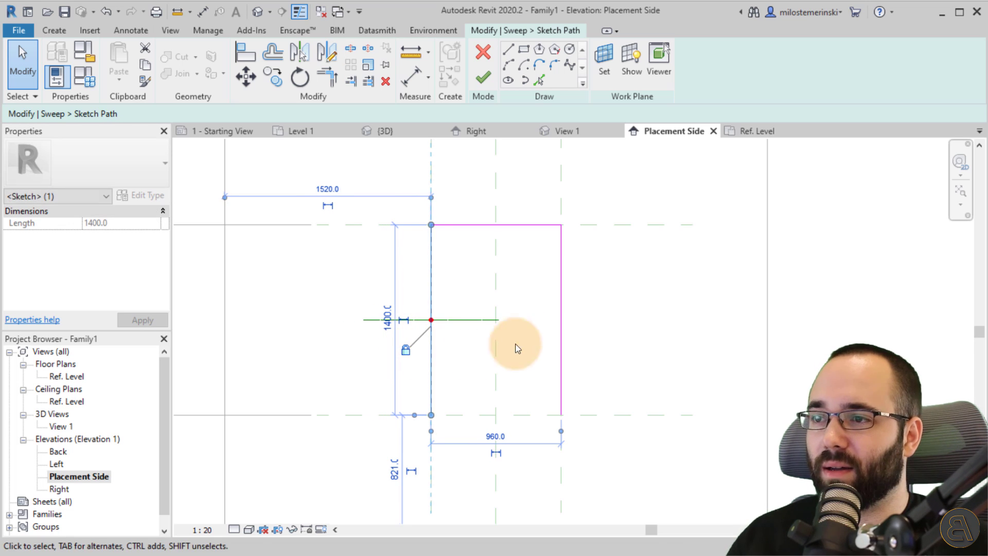
drag(512, 225, 511, 225)
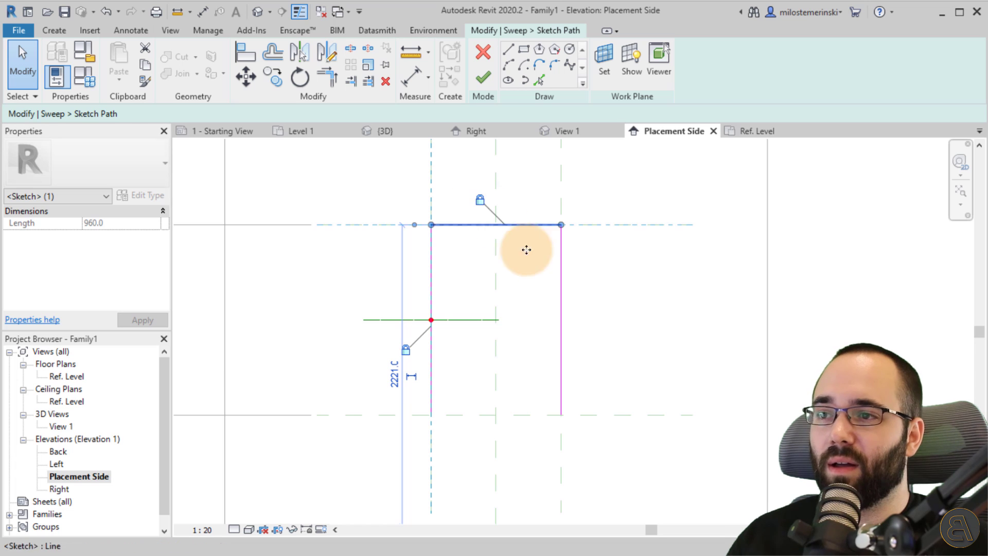
mouse_move(565, 282)
mouse_down()
mouse_move(565, 311)
mouse_move(584, 308)
mouse_up()
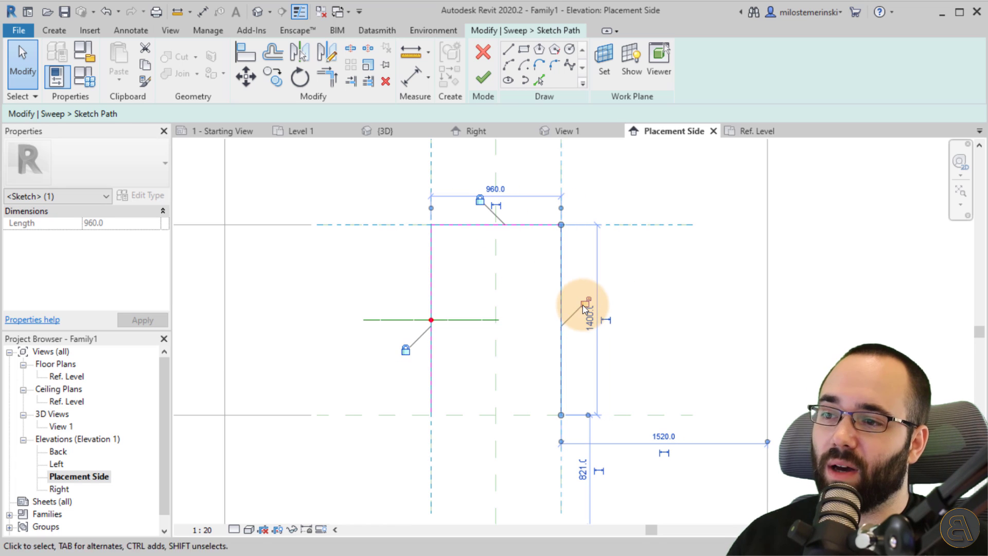
click(559, 421)
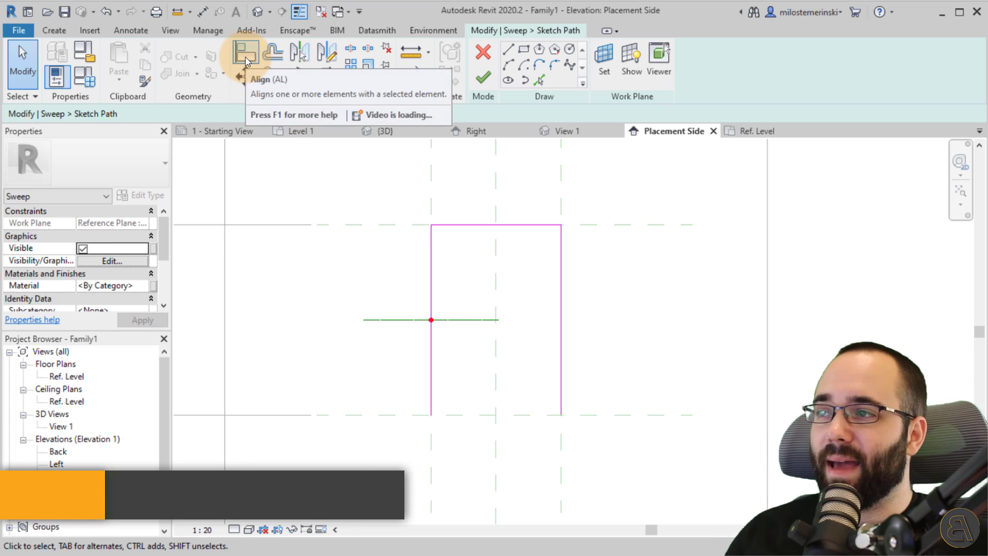
Align the path line ends to the sill reference plane and finish the path sketch
click(245, 58)
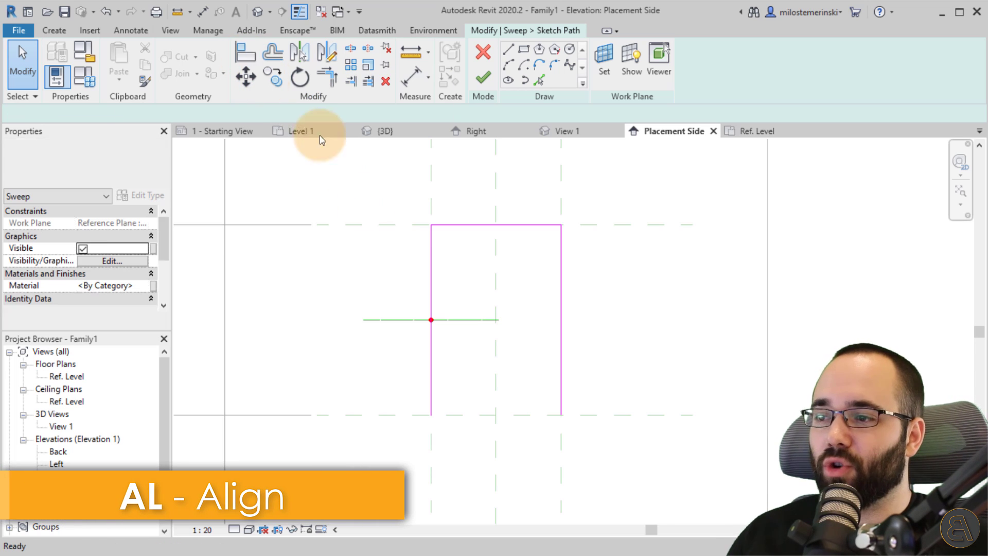
click(394, 418)
click(432, 411)
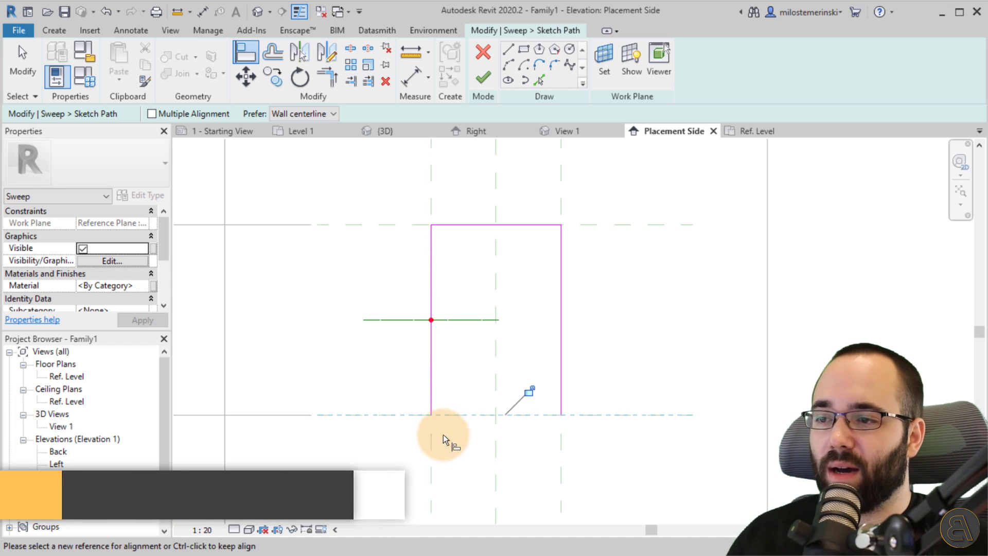
click(543, 417)
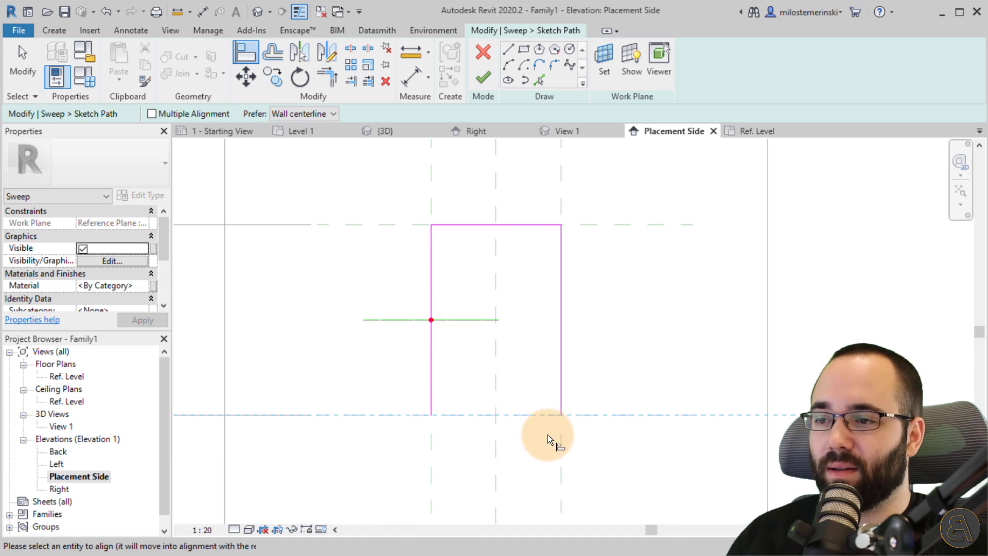
key(Escape)
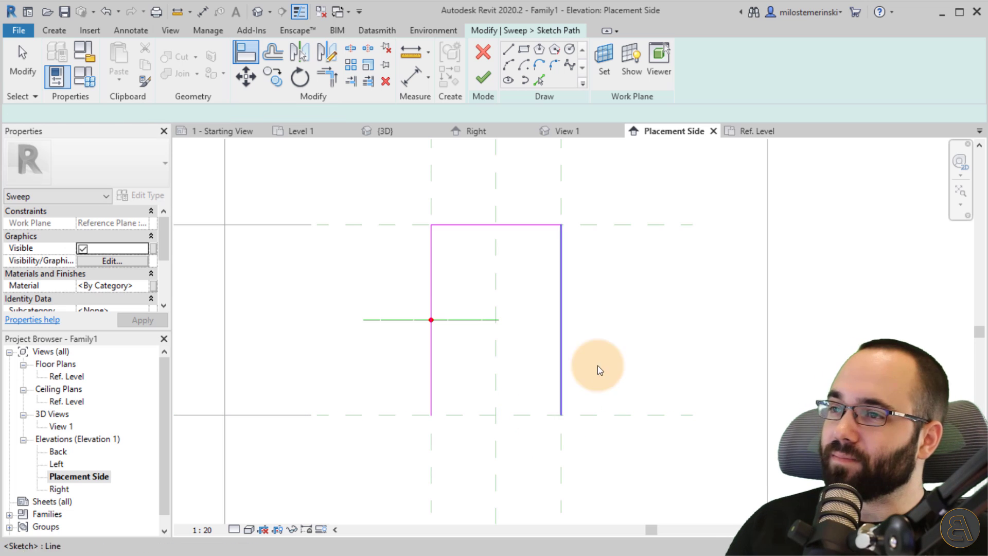
click(484, 79)
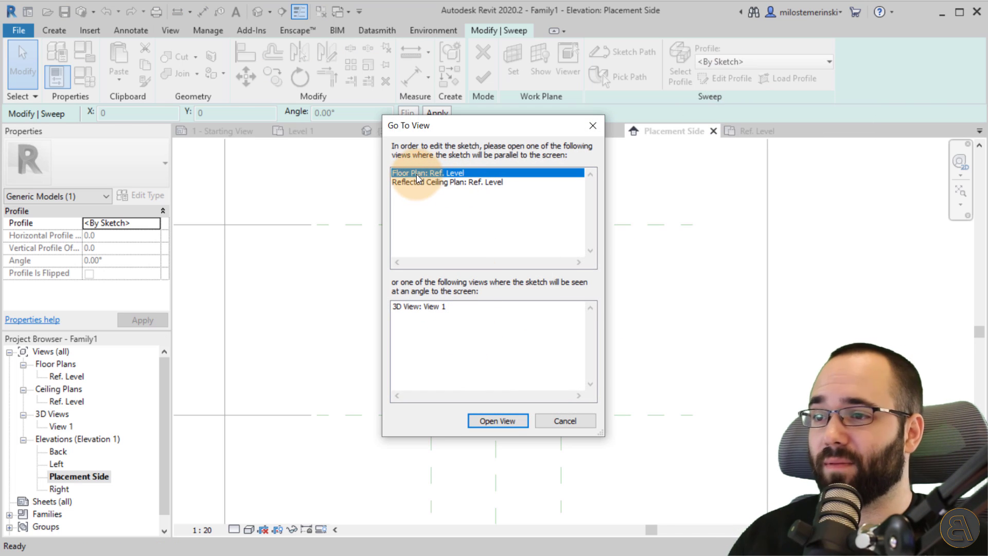
In the Ref. Level plan, draw a rectangle from the reference-plane intersection, about 160 × 40
double_click(418, 178)
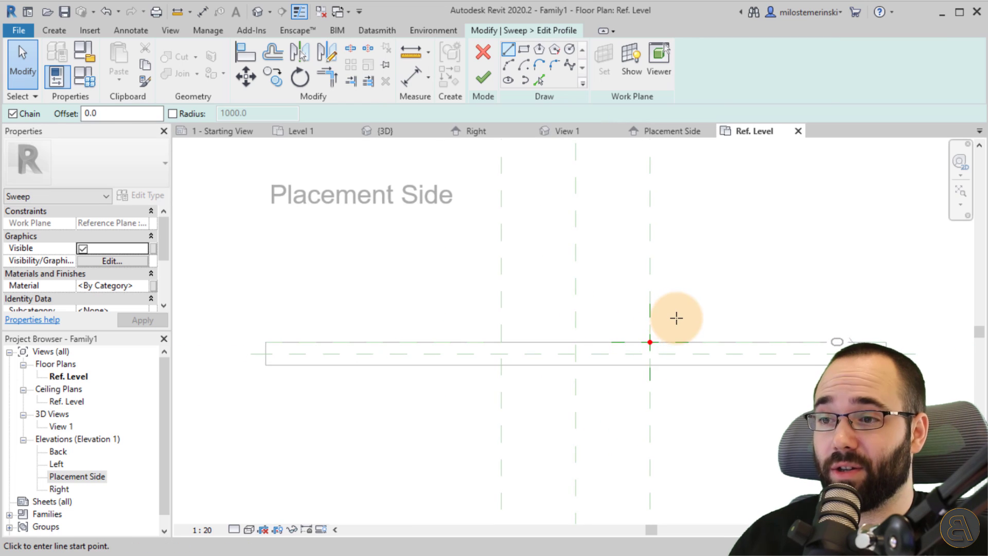
scroll(626, 367, up, 3)
mouse_move(560, 382)
middle_down()
mouse_move(510, 408)
mouse_move(515, 400)
middle_up()
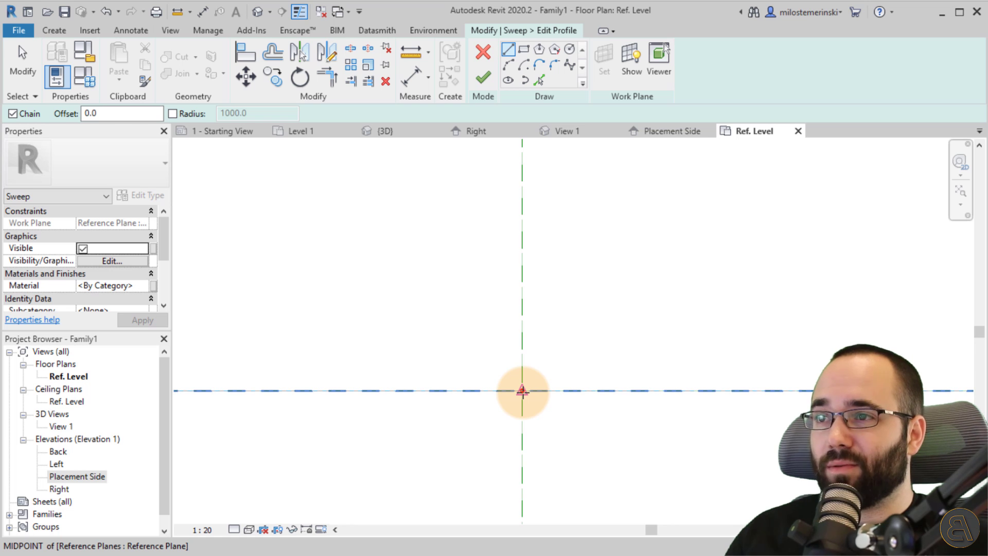
click(524, 49)
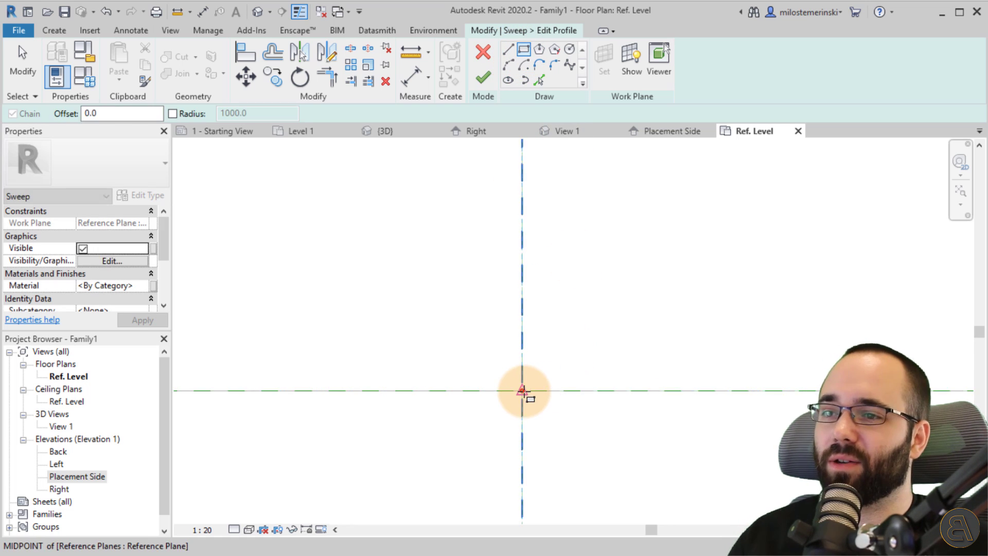
click(523, 390)
scroll(616, 342, down, 2)
scroll(681, 320, down, 3)
middle_drag(708, 313, 598, 325)
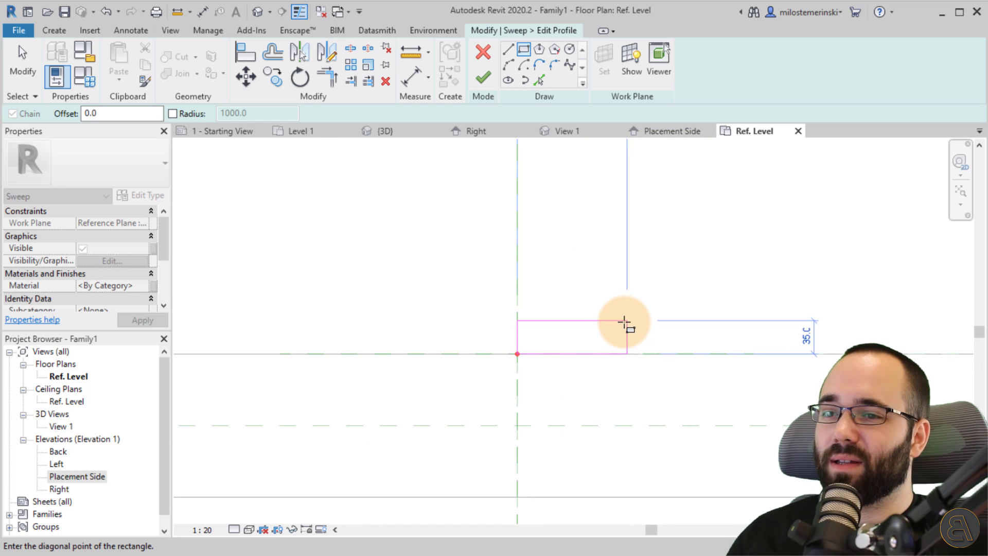
scroll(696, 313, down, 1)
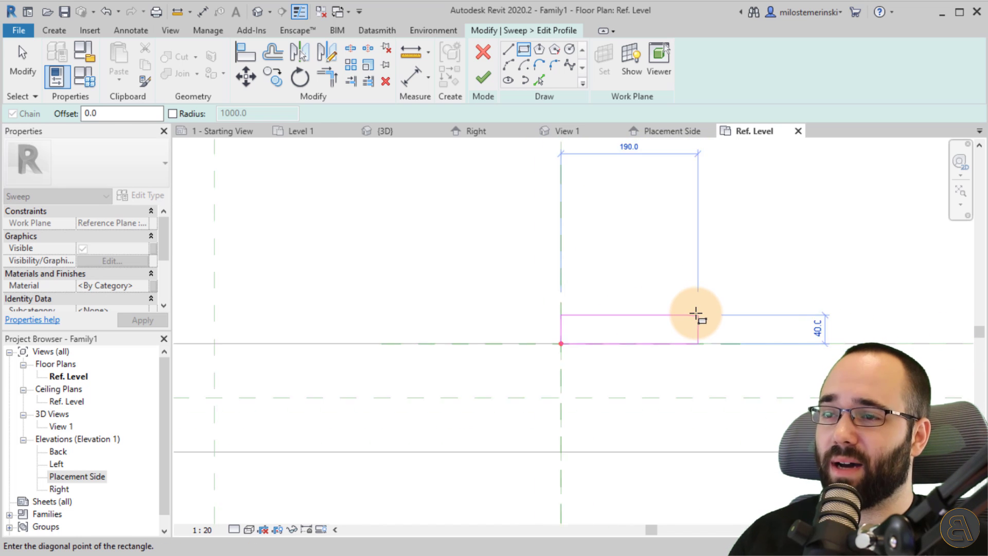
middle_drag(696, 313, 683, 382)
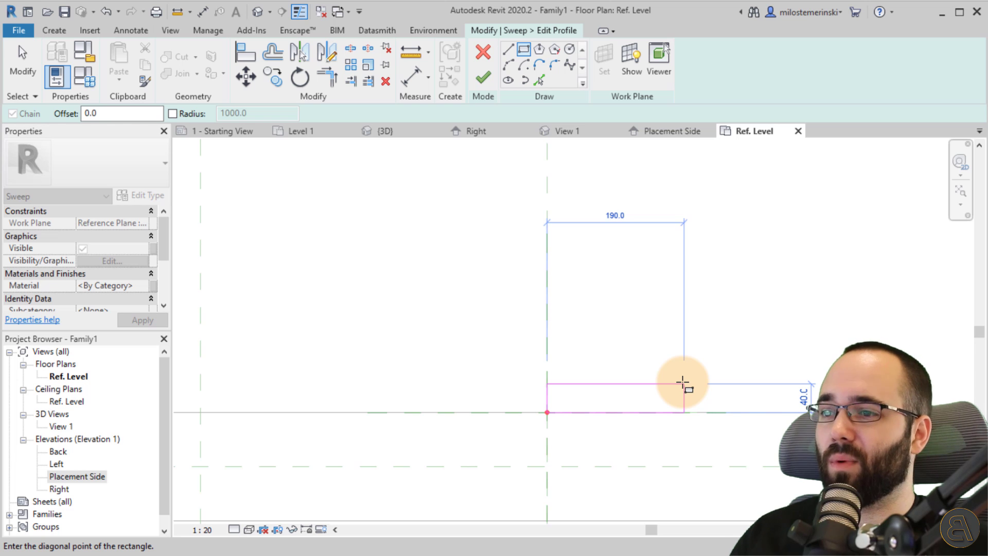
click(683, 382)
key(Escape)
key(Escape)
Adjust the rectangle's right edge, keeping its width at 160.0
middle_drag(607, 397, 570, 371)
scroll(622, 365, down, 1)
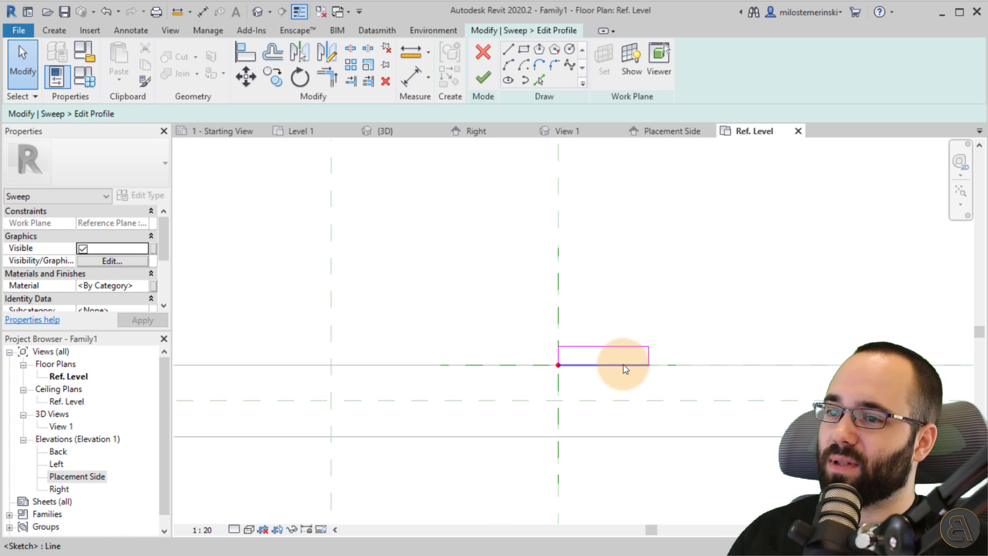
scroll(623, 364, down, 2)
scroll(624, 370, up, 6)
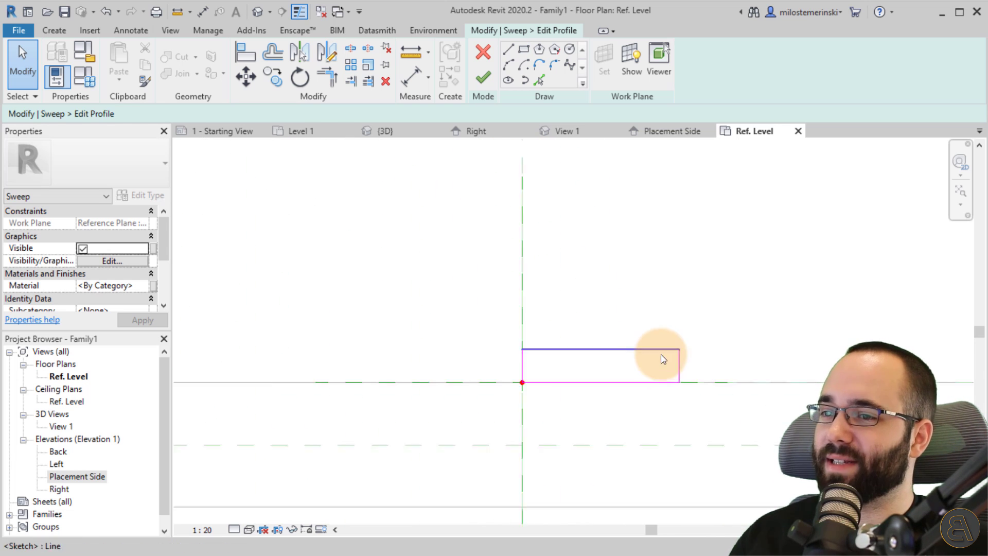
scroll(664, 358, up, 1)
click(657, 362)
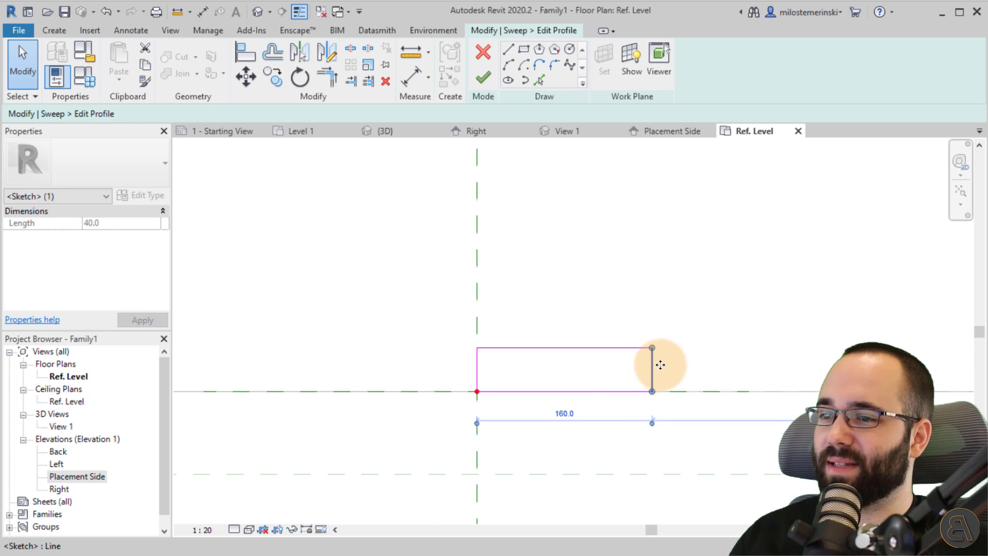
drag(660, 365, 654, 367)
click(714, 356)
Draw a sloped line from the reference-plane intersection followed by a short horizontal segment
scroll(692, 372, down, 1)
middle_drag(672, 366, 675, 358)
scroll(528, 312, up, 3)
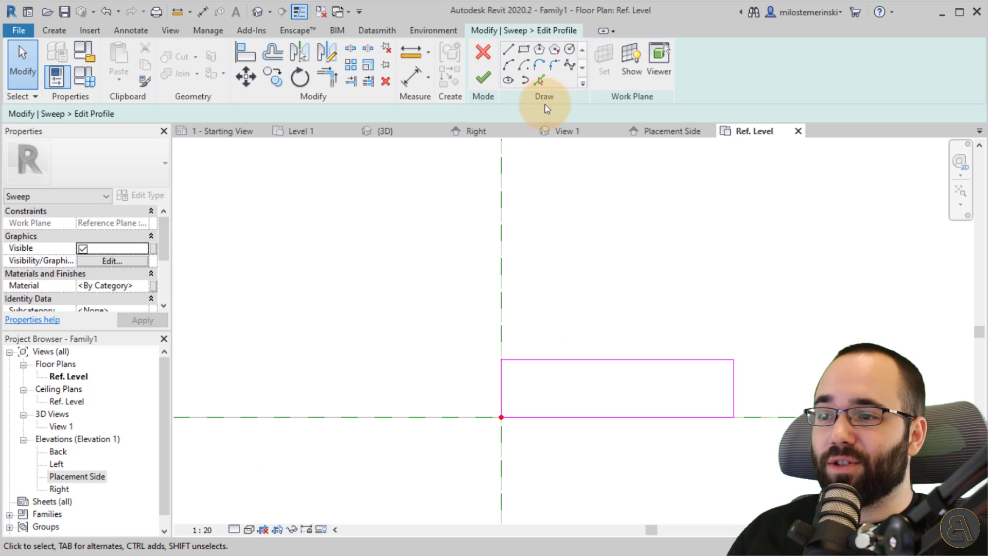
click(509, 51)
scroll(528, 382, up, 2)
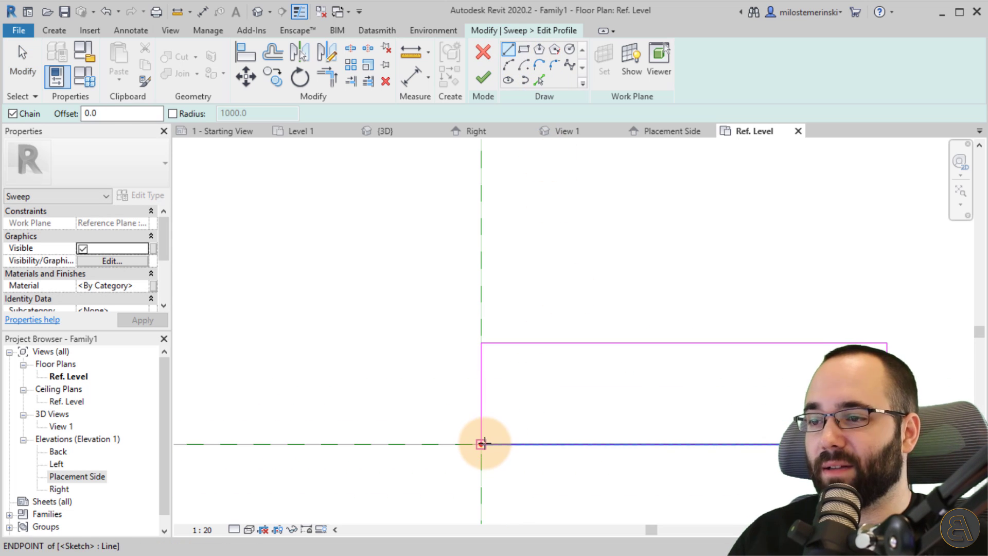
click(481, 444)
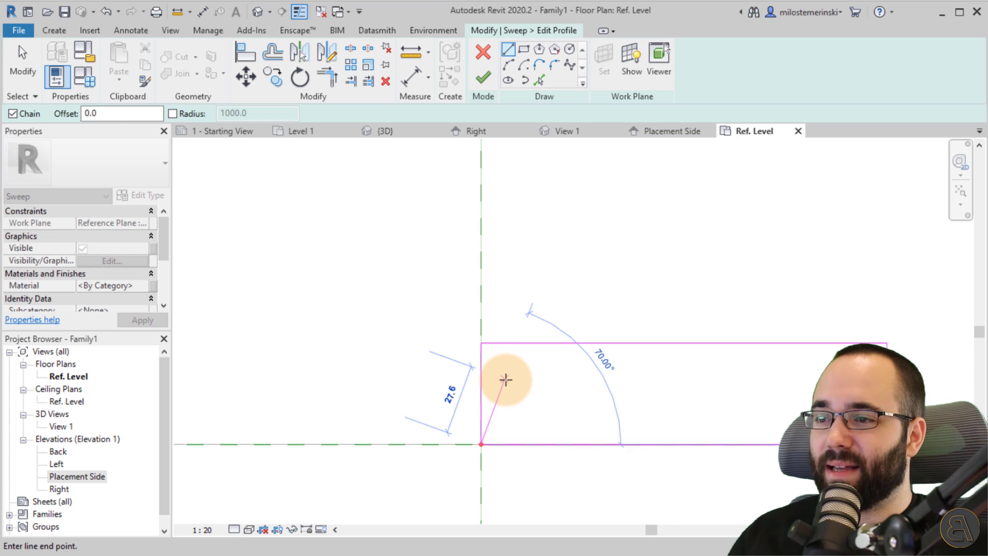
click(506, 379)
click(531, 379)
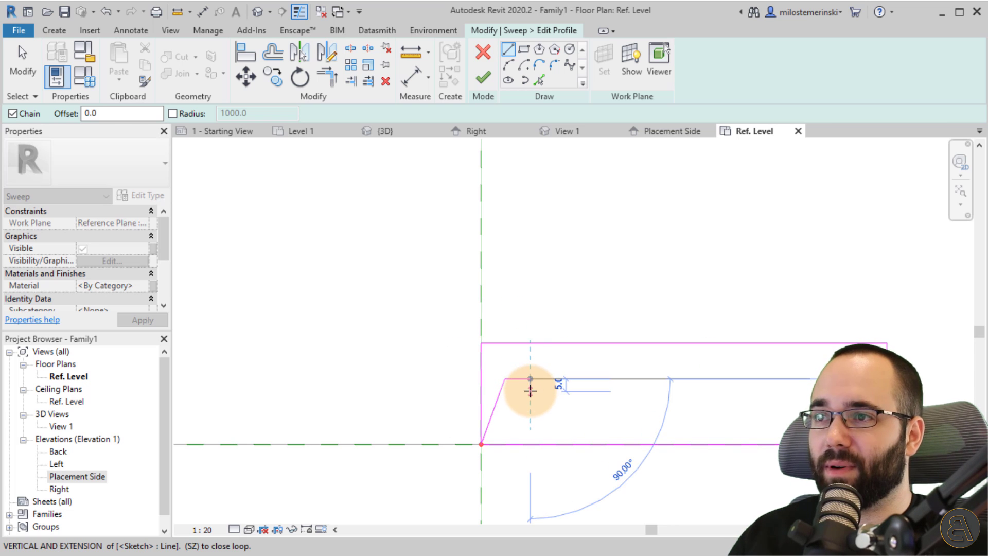
Add a rounded fillet arc continuing the profile
click(509, 65)
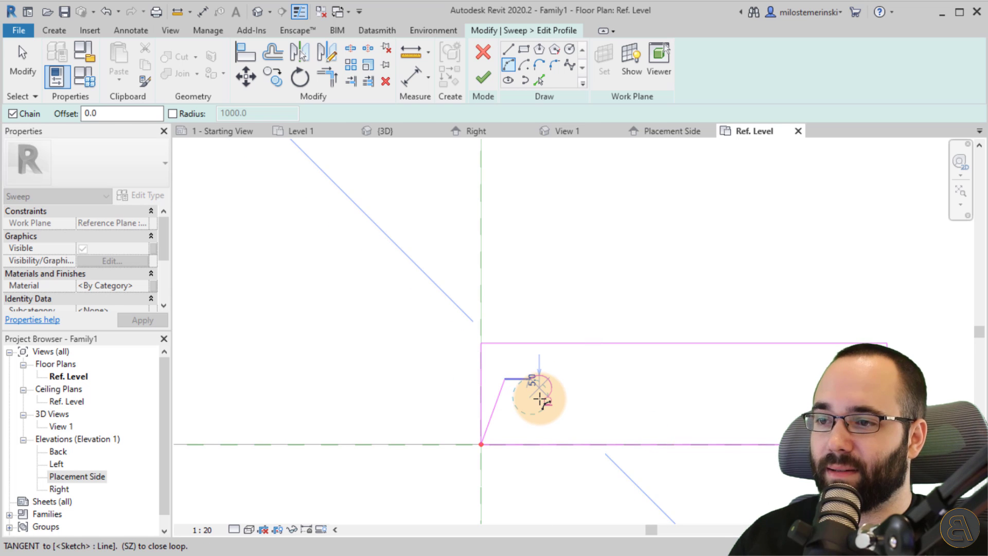
scroll(529, 393, up, 3)
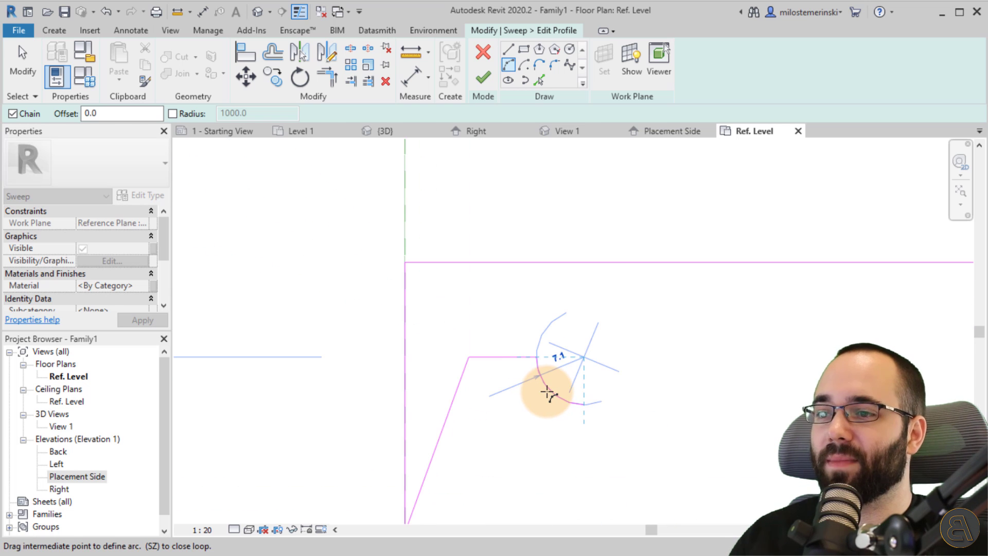
click(549, 393)
click(651, 297)
click(539, 65)
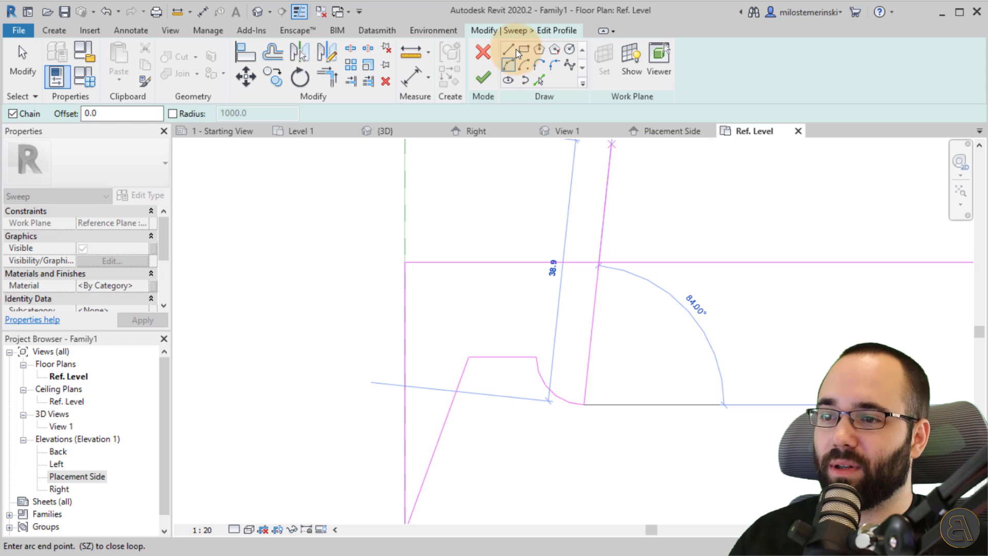
Draw the long flat line and a sloped line up to the rectangle's top edge
click(514, 52)
scroll(640, 392, down, 3)
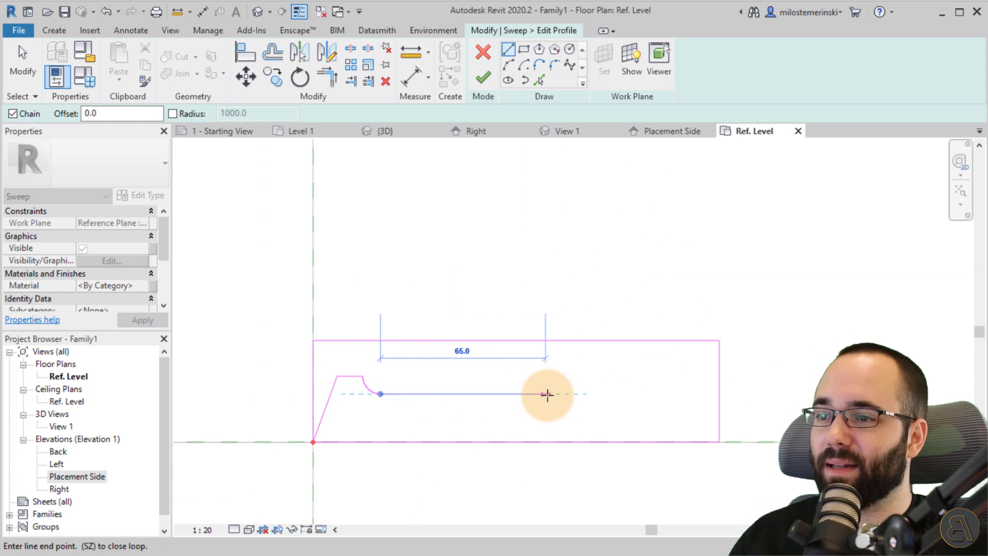
click(547, 394)
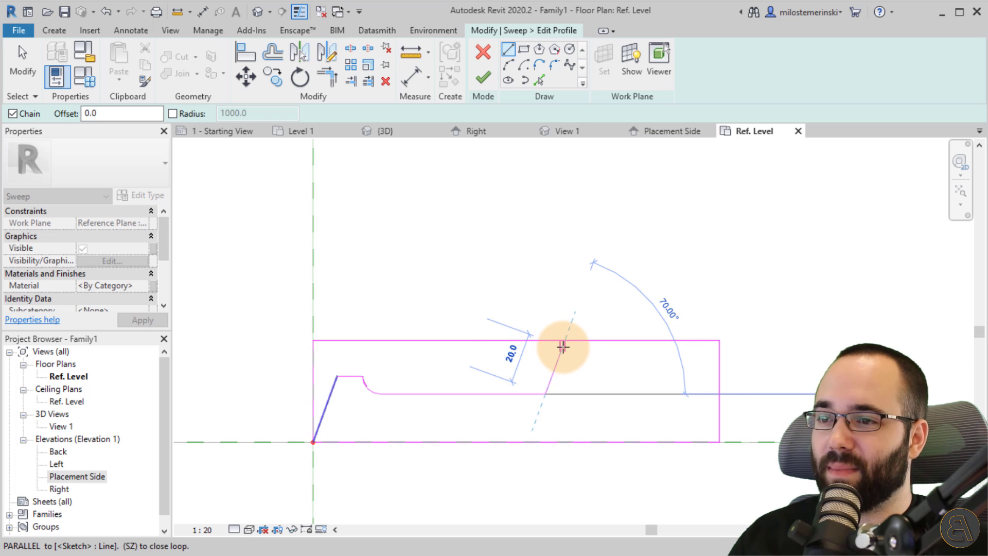
click(564, 340)
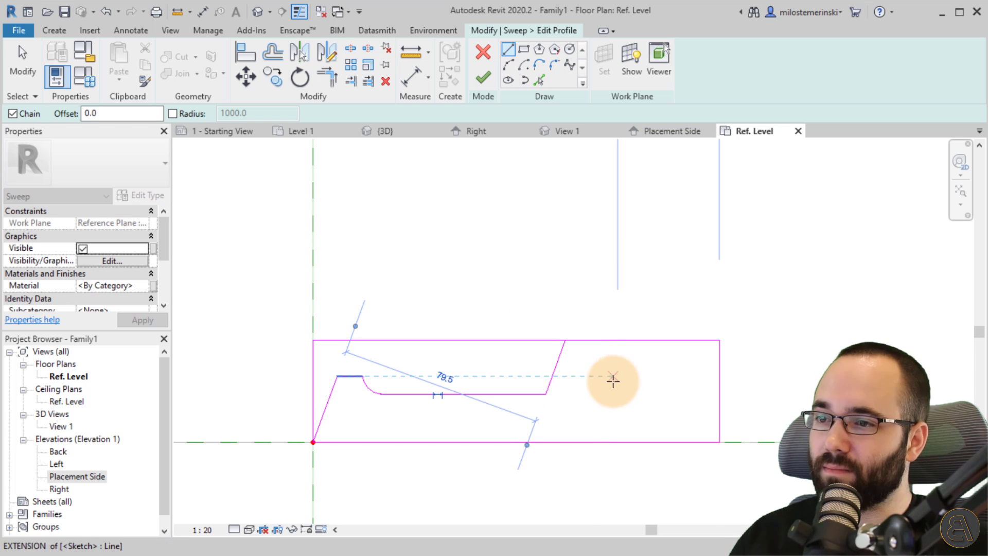
Add a small start-end-radius arc from the rectangle's top edge
click(510, 66)
scroll(575, 331, up, 2)
click(597, 342)
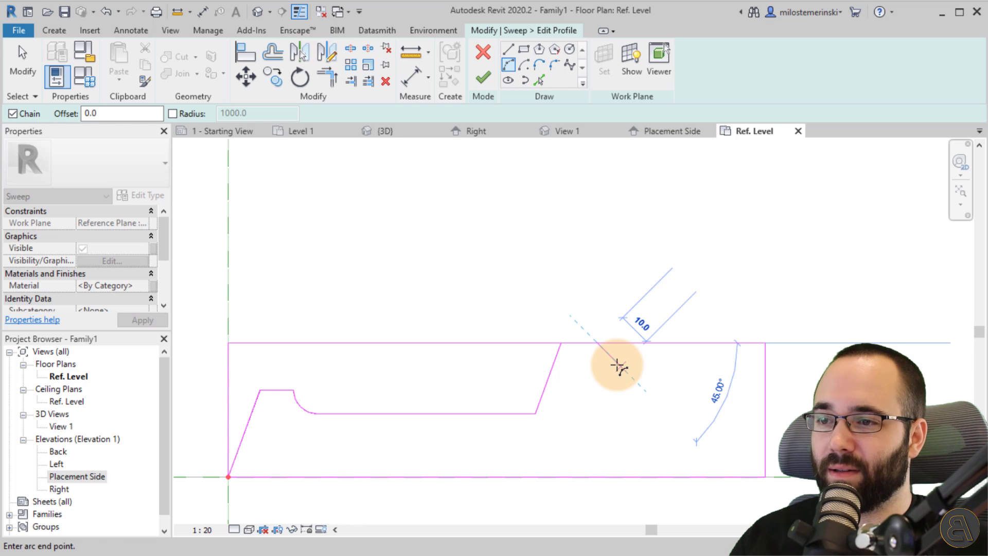
click(608, 369)
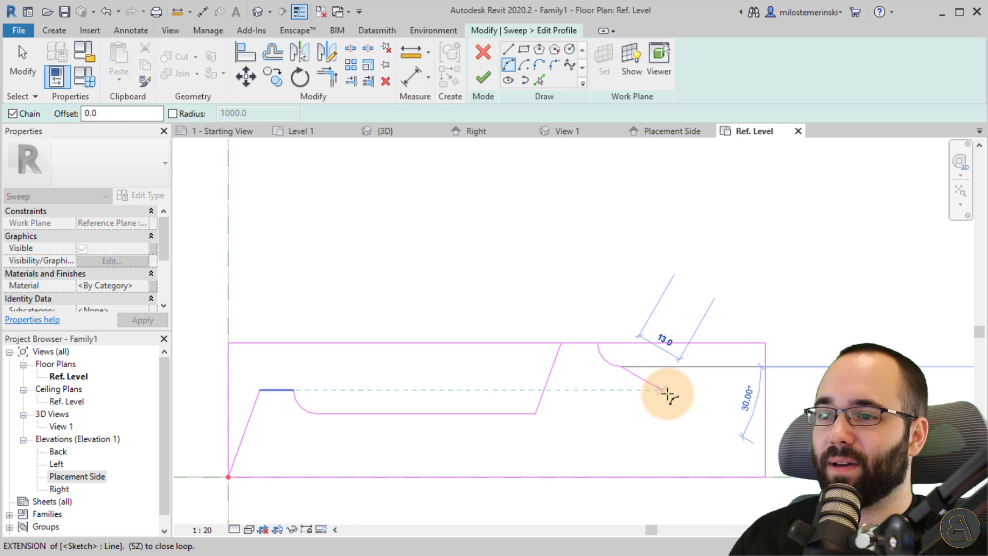
key(Escape)
key(Escape)
Nudge the new small top arc slightly left and reselect it
click(606, 362)
key(Left)
key(Left)
key(Left)
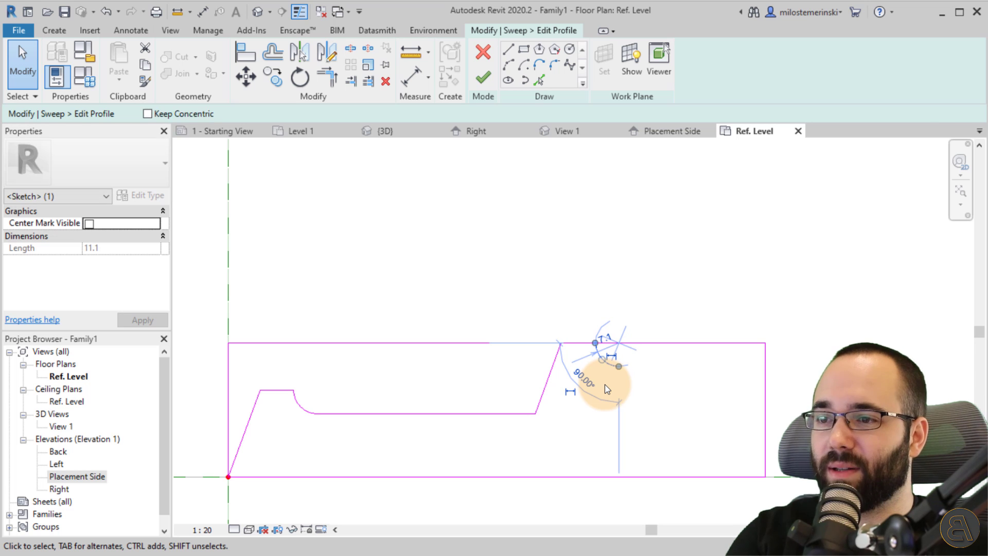
click(609, 389)
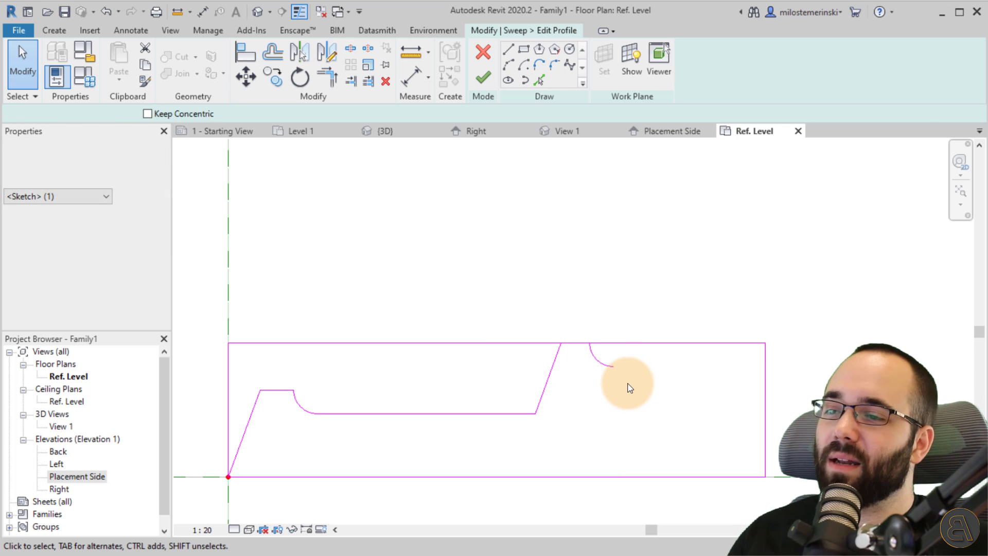
click(602, 361)
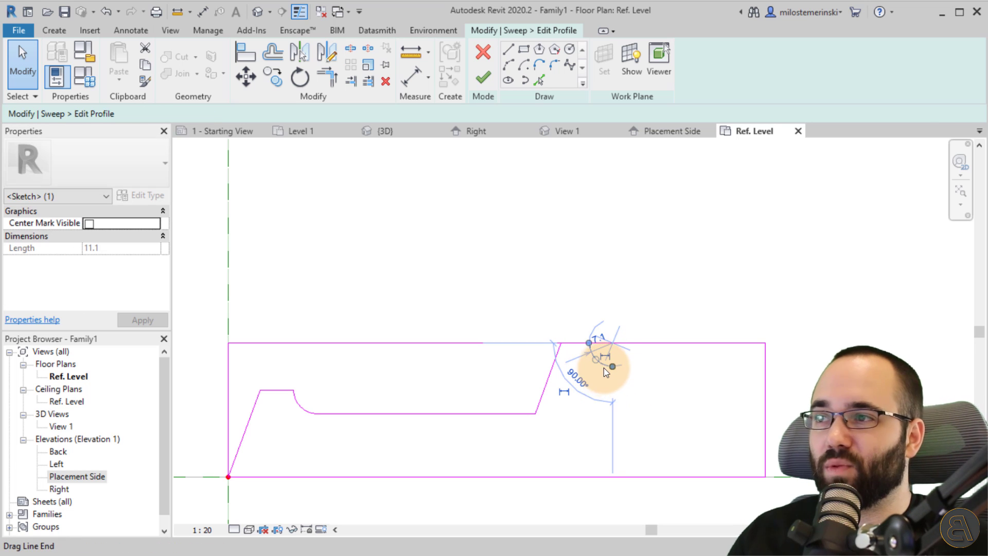
Mirror a copy of the arc to the right across a vertical axis and begin a connecting line
click(329, 54)
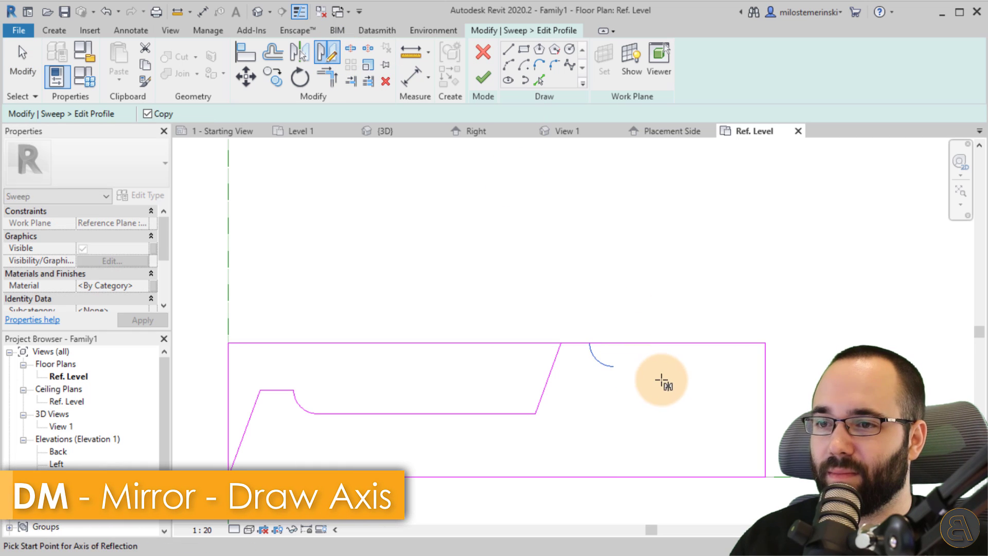
click(664, 381)
click(664, 265)
key(Escape)
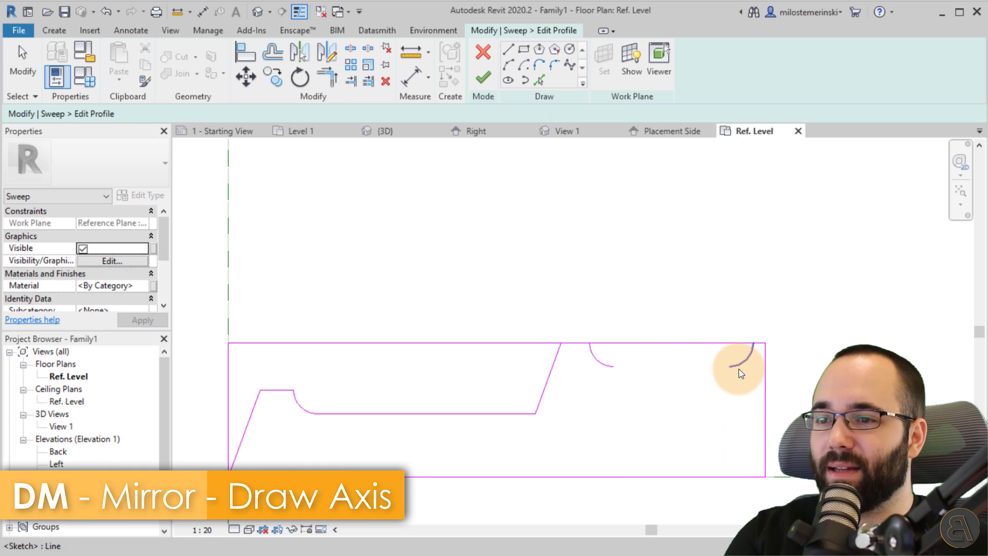
click(740, 369)
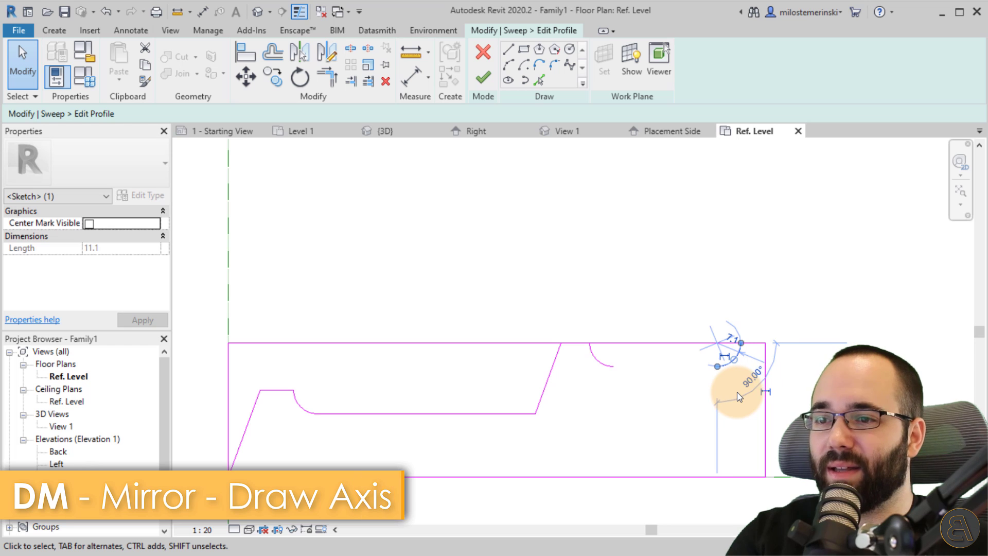
click(729, 435)
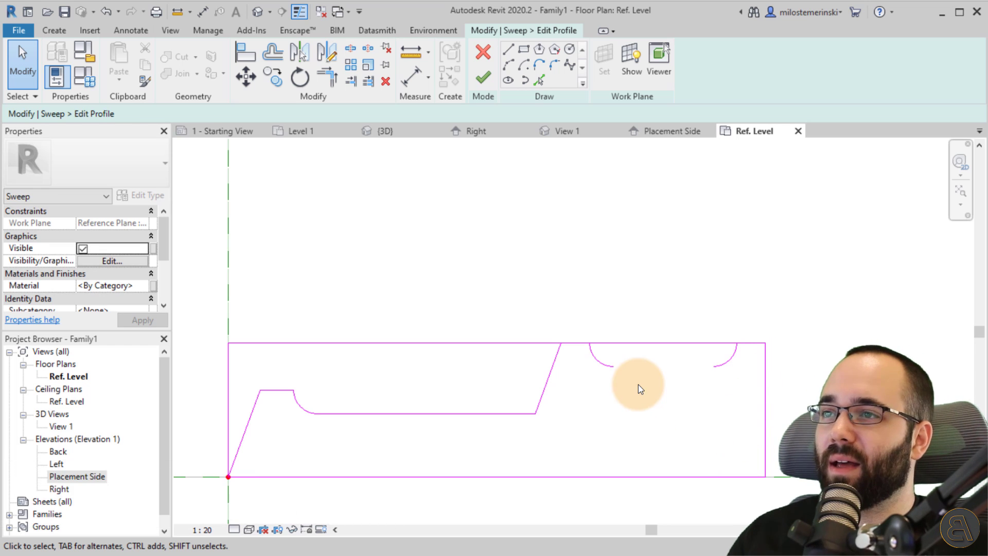
click(508, 49)
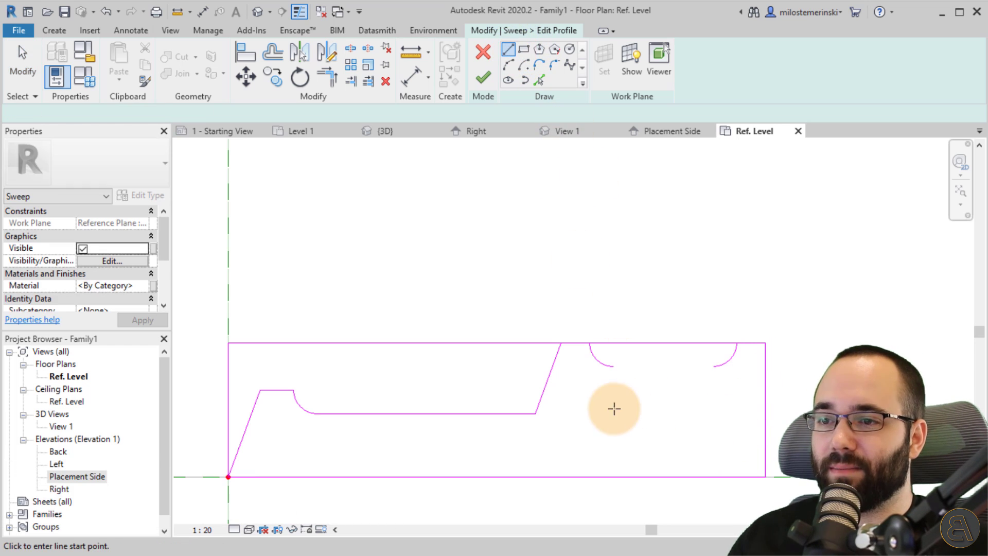
click(613, 366)
Close the groove with a line to the right arc and delete the rectangle's left edge
click(713, 366)
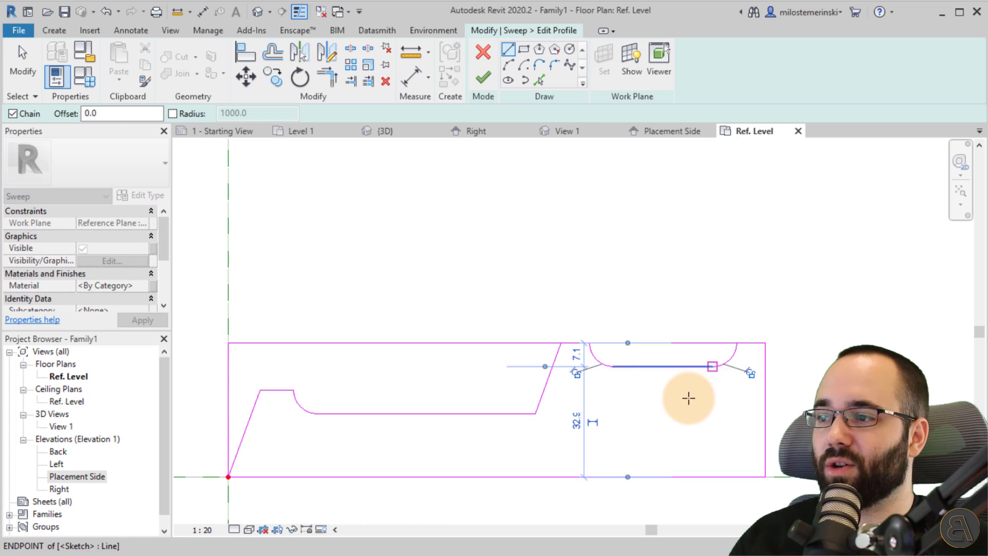
key(Escape)
key(Escape)
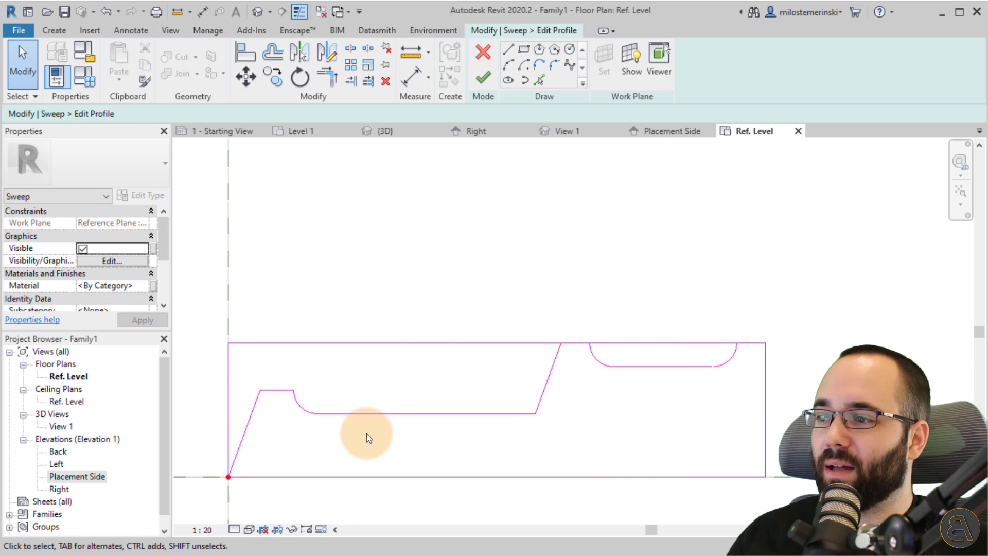
click(231, 384)
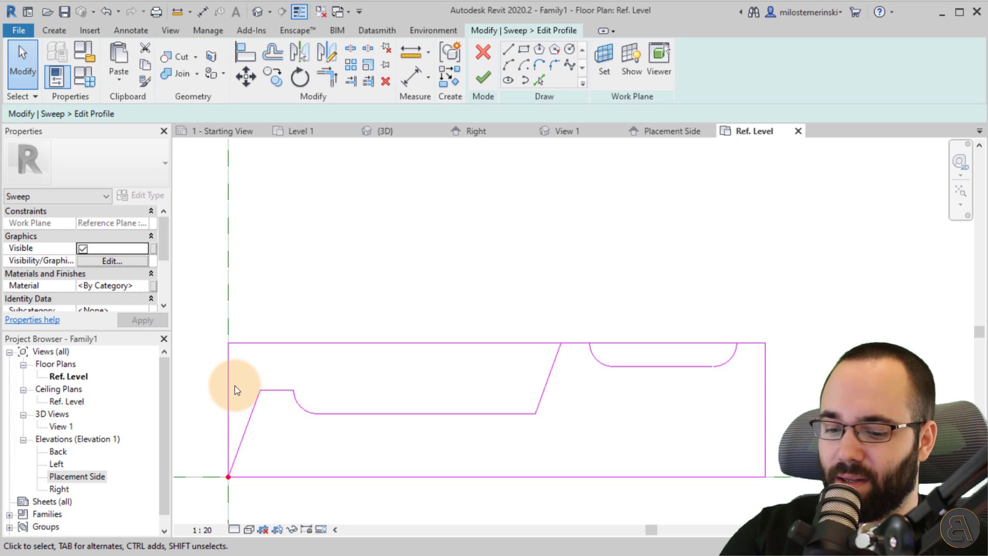
key(Delete)
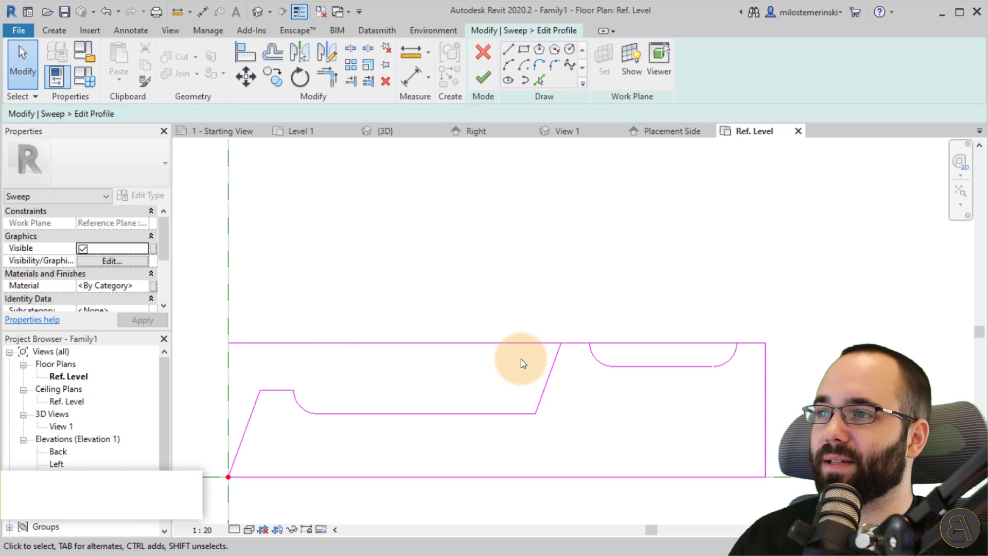
Trim the top profile line into corners with the diagonal and with the right side
key(s)
key(l)
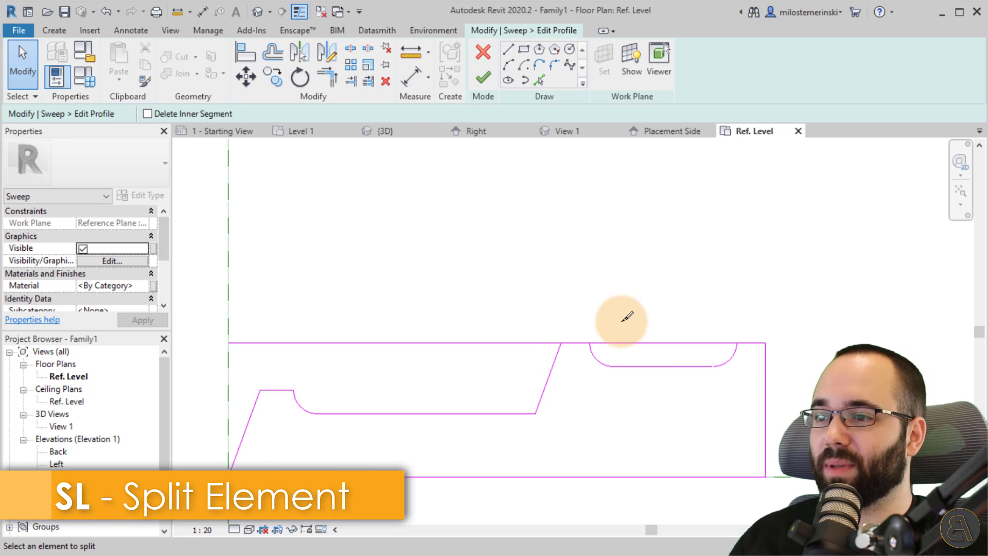
key(Escape)
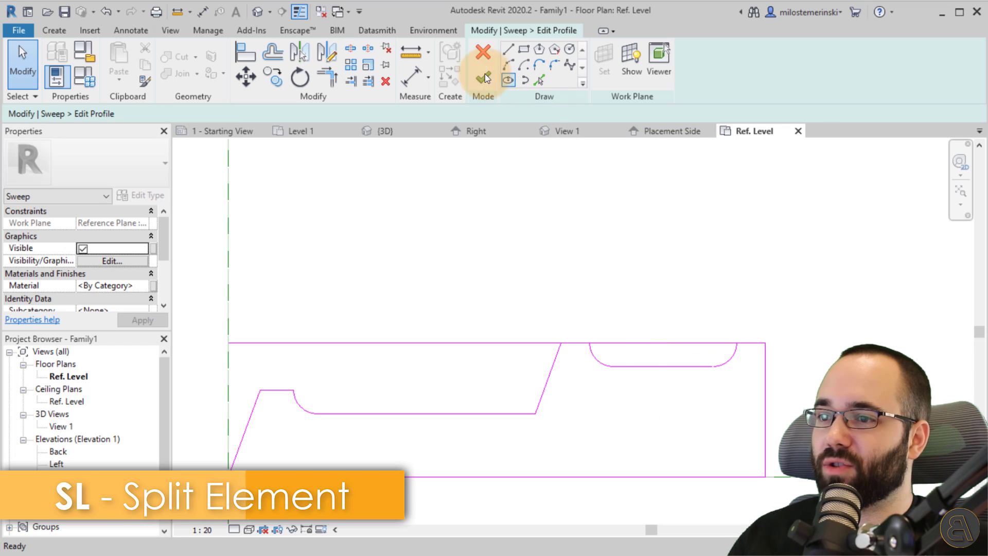
click(327, 77)
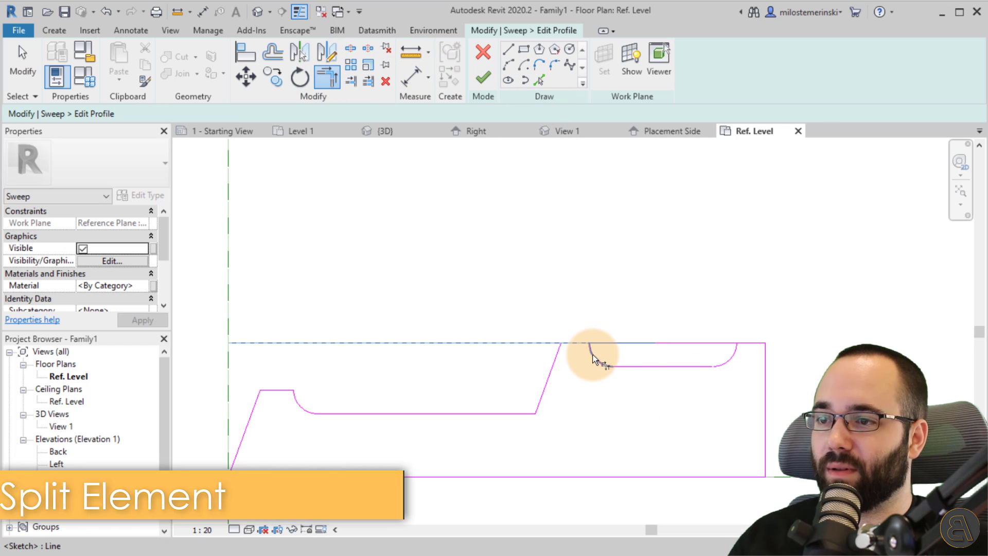
click(574, 343)
click(563, 359)
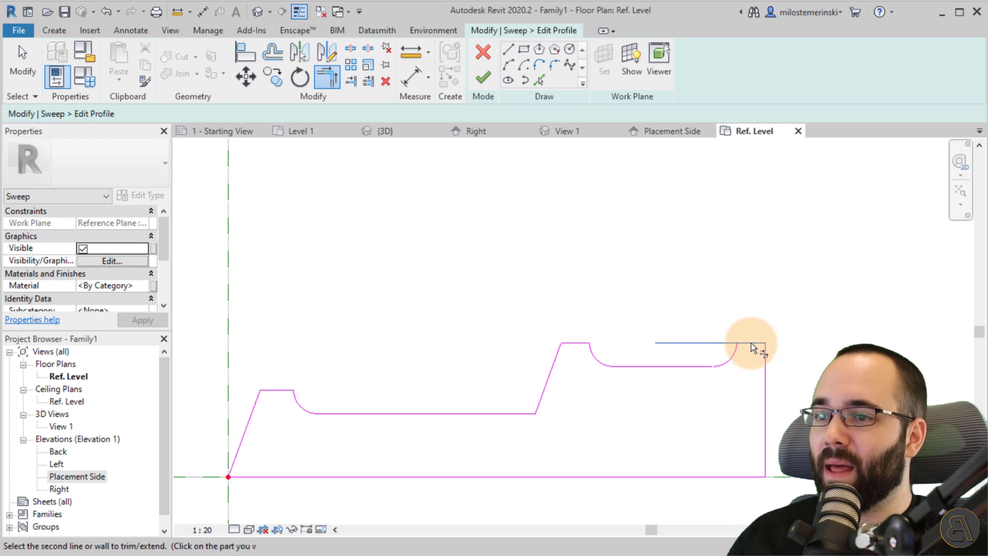
click(765, 354)
scroll(763, 353, down, 2)
key(Escape)
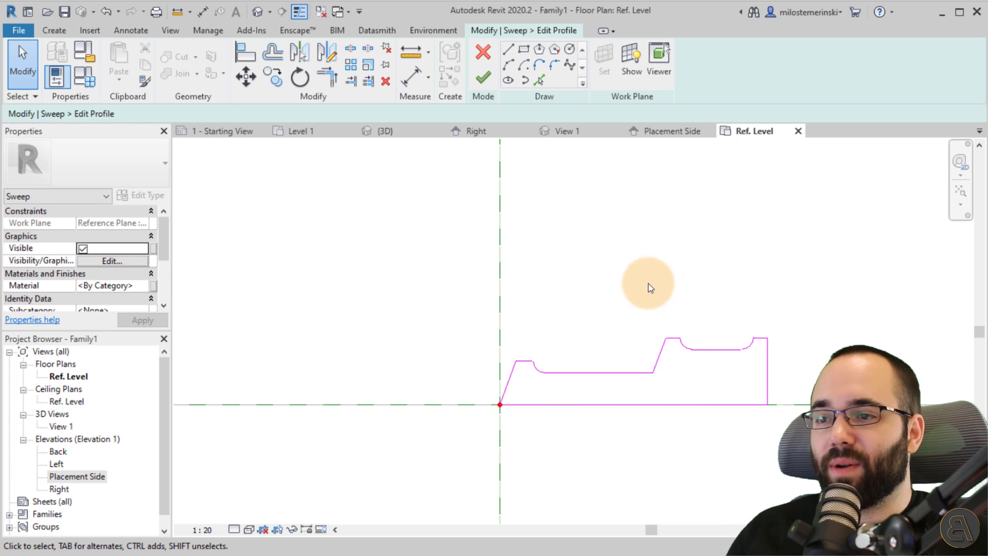
scroll(650, 375, up, 3)
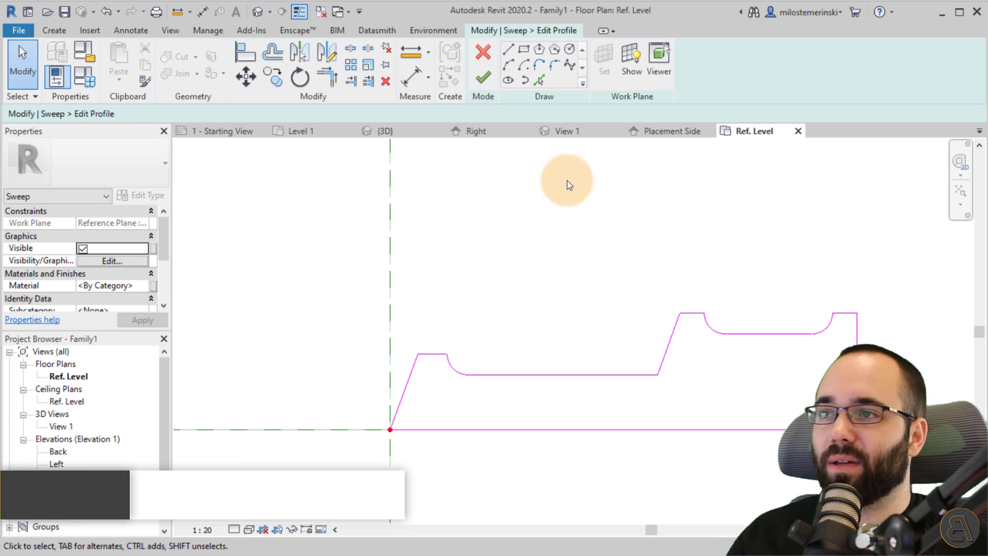
Finish the trim profile and look through the 3D, Placement Side and Ref. Level views
click(478, 80)
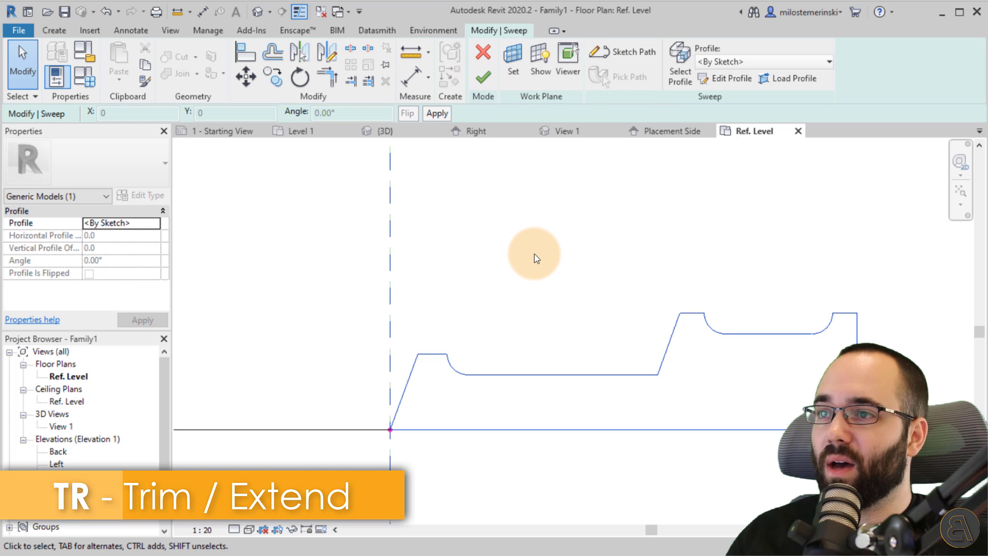
click(588, 132)
click(673, 131)
click(741, 131)
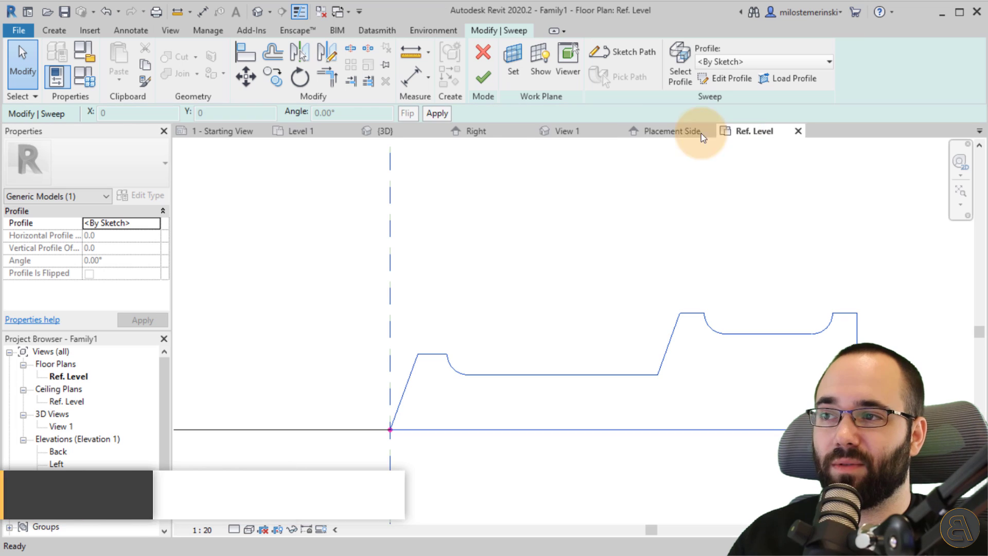
click(386, 132)
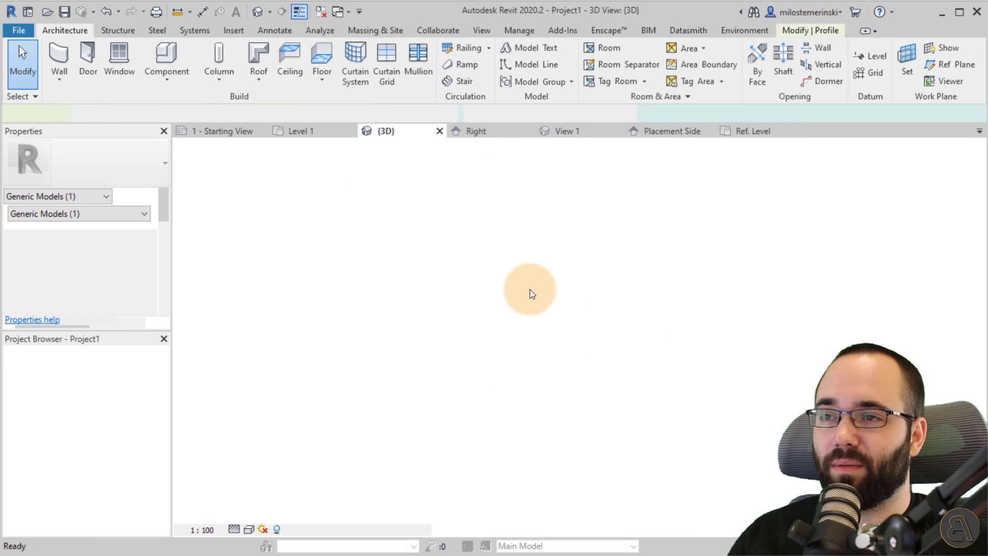
click(746, 130)
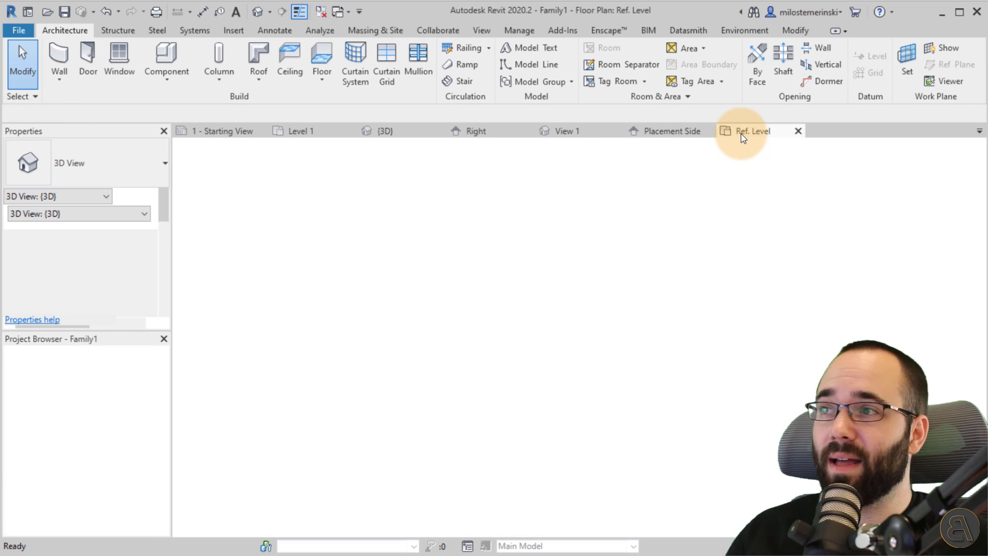
In the default 3D view, orbit to the sweep and finish the trim sweep
click(257, 16)
shift+middle_drag(595, 283, 549, 336)
click(482, 77)
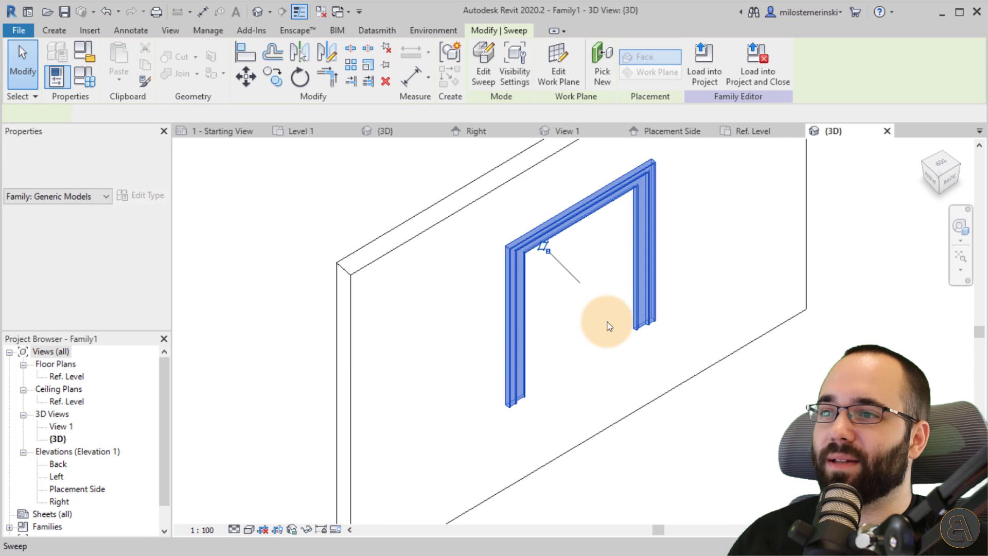
Set the 3D view's Visual Style to Shaded and orbit around the moulded door frame
mouse_move(609, 326)
shift+middle_down()
mouse_move(529, 166)
mouse_move(613, 316)
shift+middle_up()
click(596, 382)
shift+middle_drag(596, 382, 532, 221)
scroll(575, 309, up, 3)
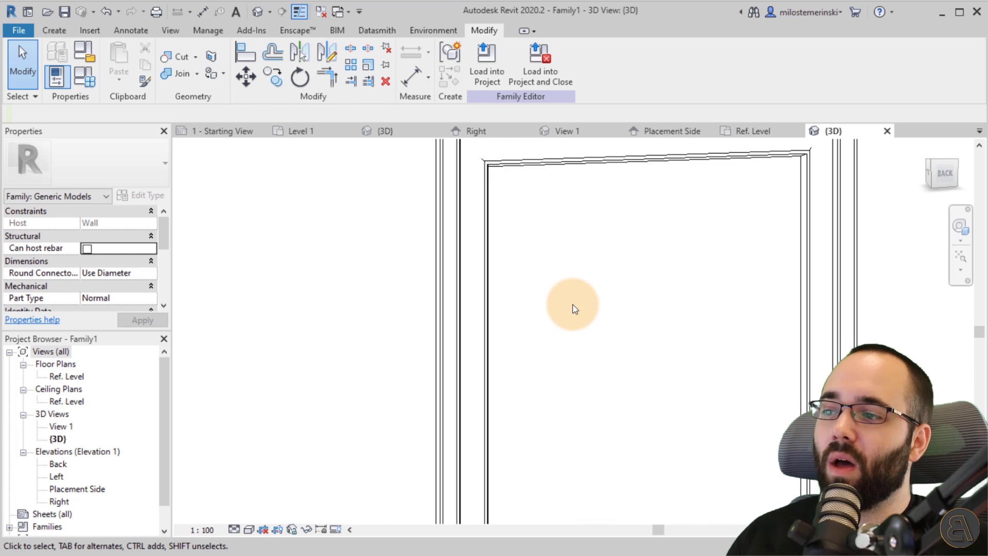
scroll(575, 308, down, 3)
click(250, 531)
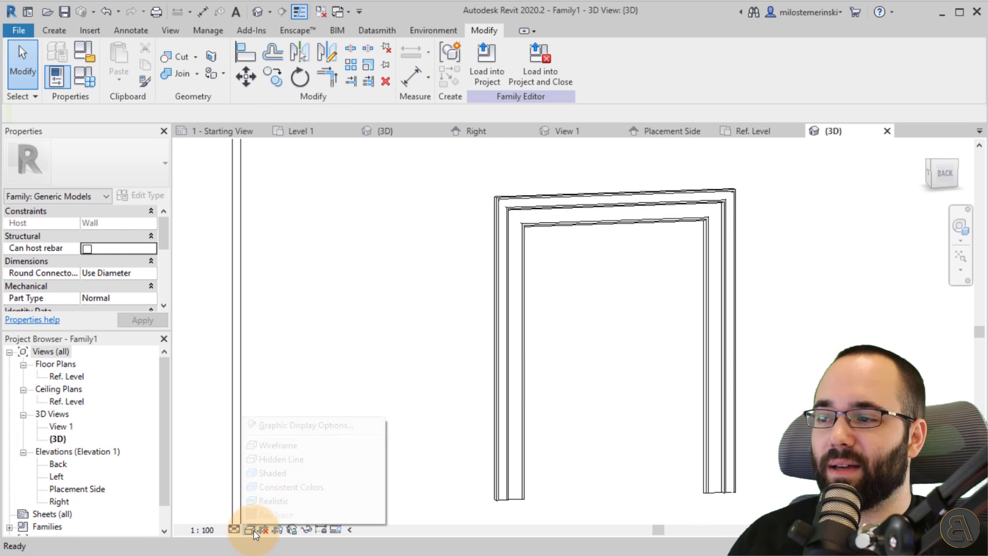
click(272, 472)
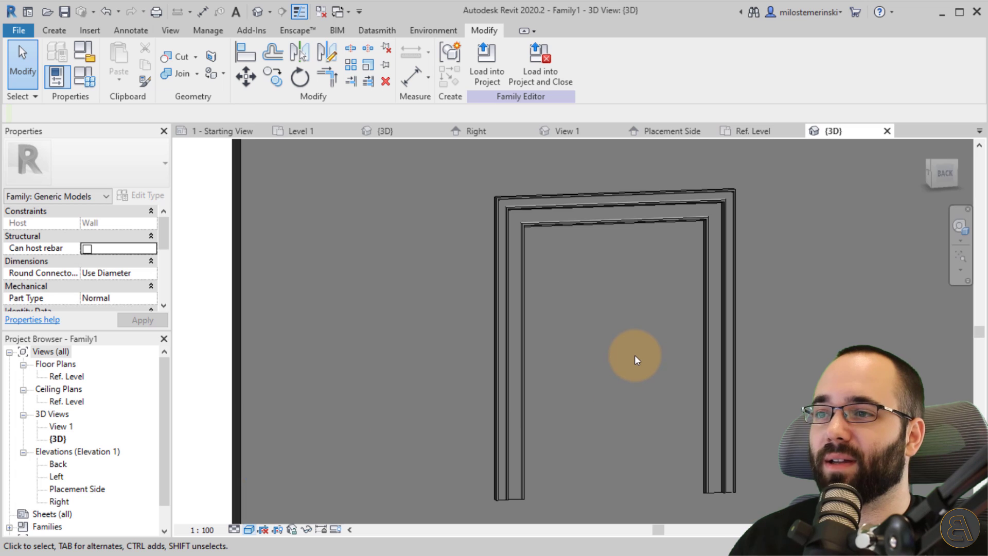
scroll(485, 186, up, 4)
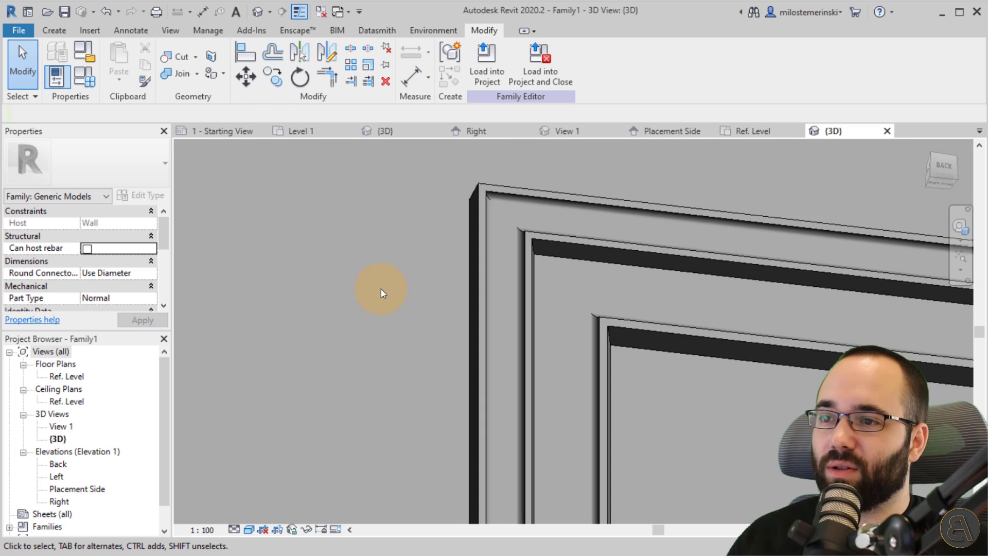
shift+middle_drag(381, 294, 364, 260)
scroll(505, 332, down, 3)
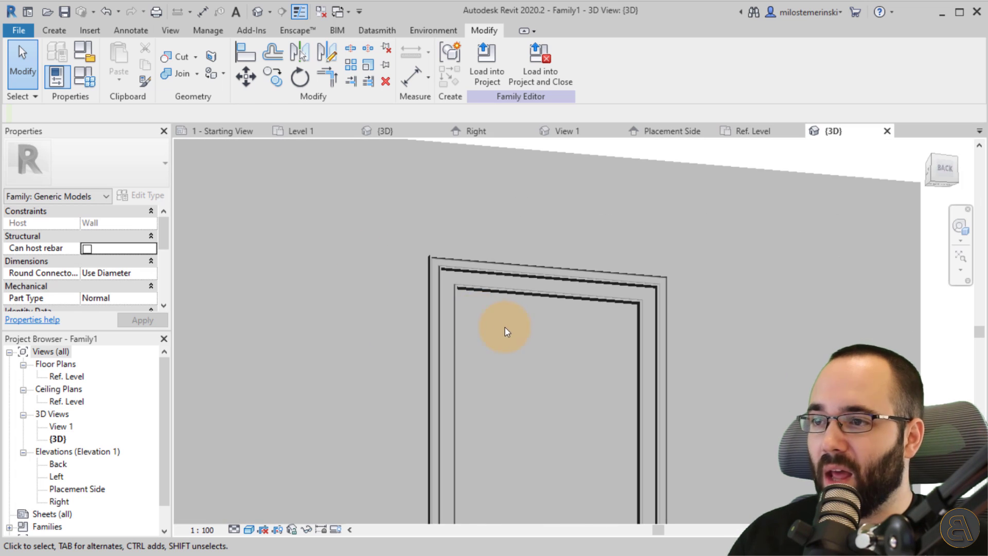
shift+middle_drag(505, 332, 492, 381)
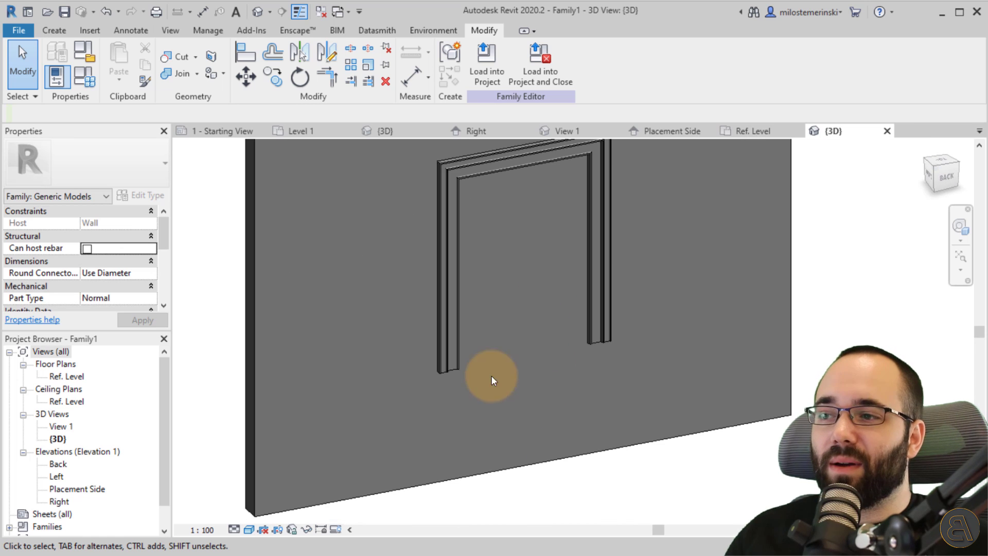
scroll(491, 381, up, 5)
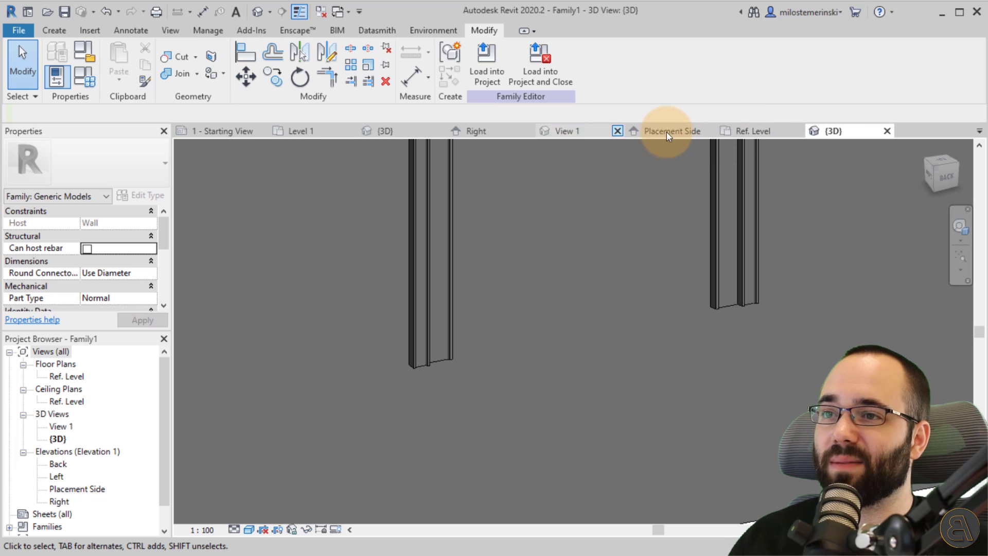
In the Placement Side elevation, name the sill-height reference plane 'Bottom', then return to Ref. Level
click(683, 133)
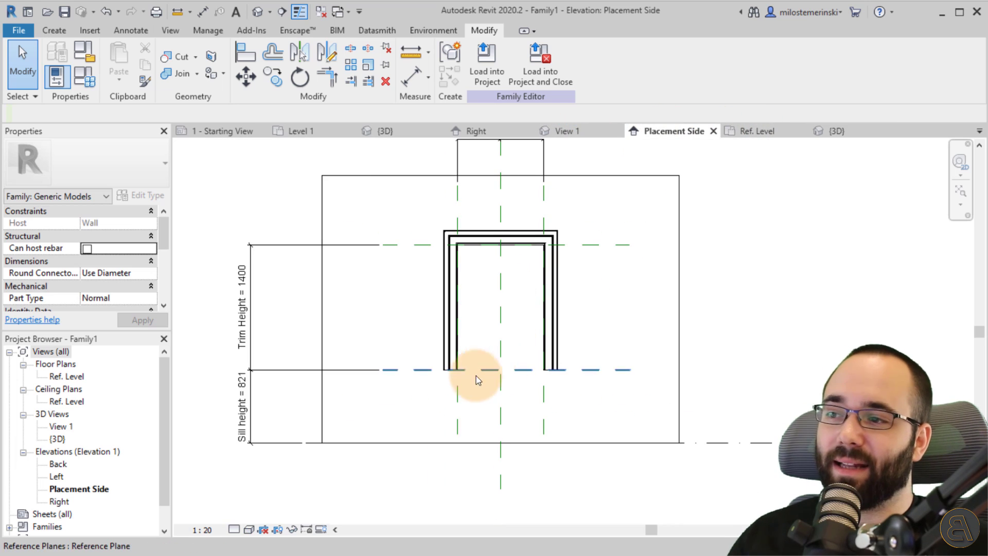
click(416, 373)
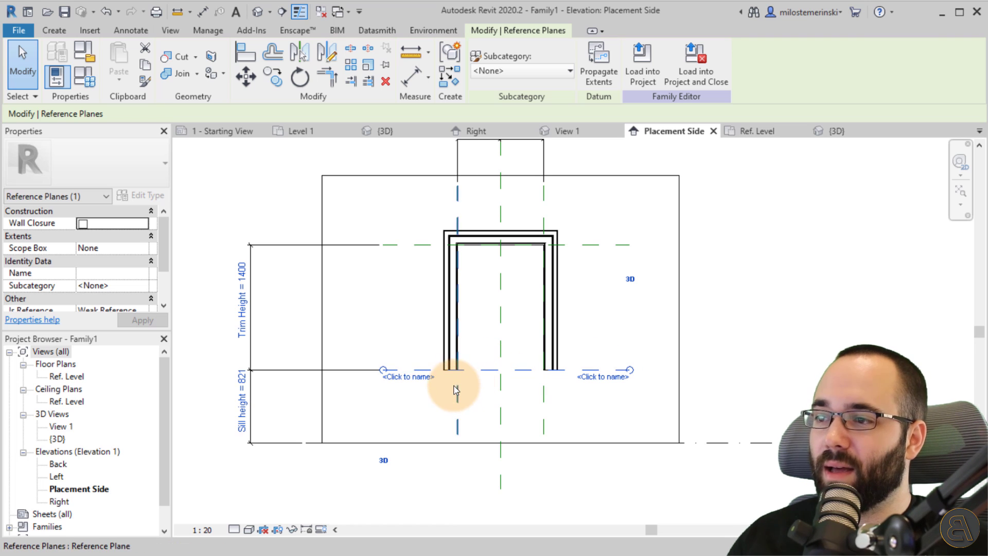
click(410, 382)
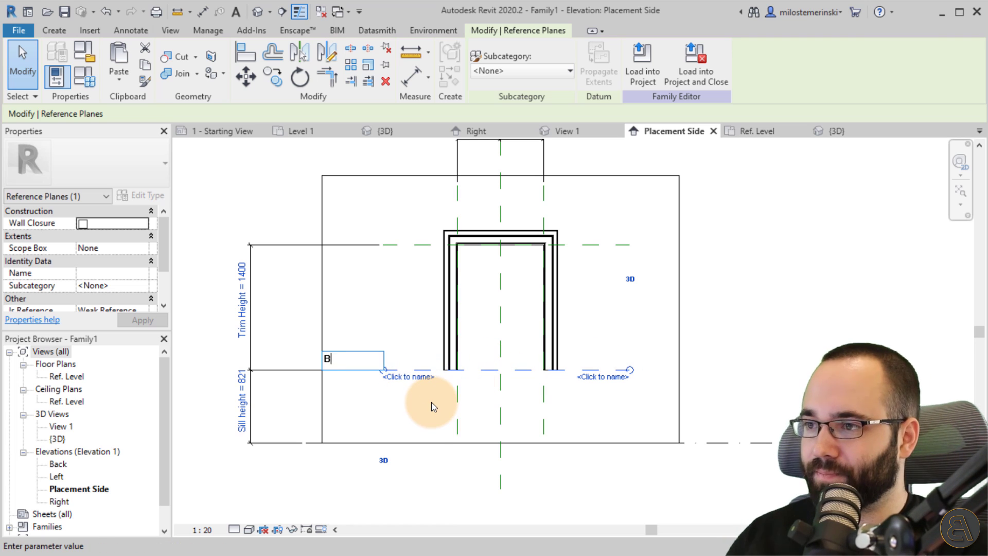
text(Bottom)
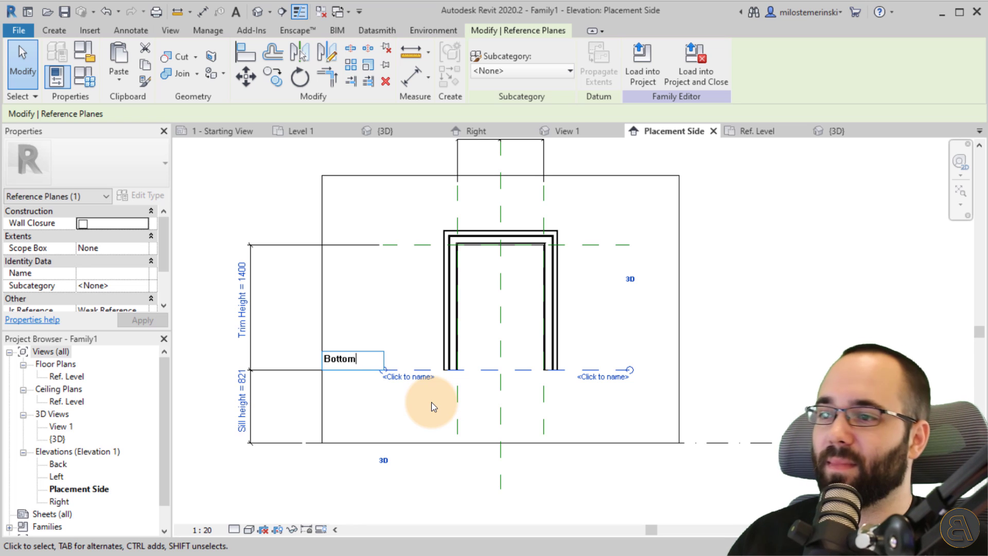
click(432, 406)
click(764, 166)
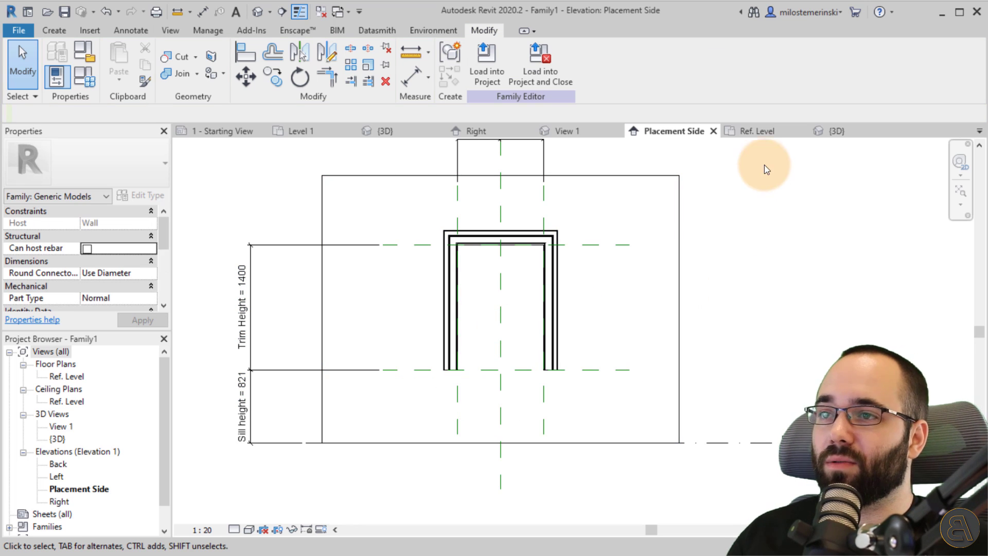
click(748, 139)
Start a new sweep with Reference Plane : Bottom as its work plane
scroll(549, 331, down, 6)
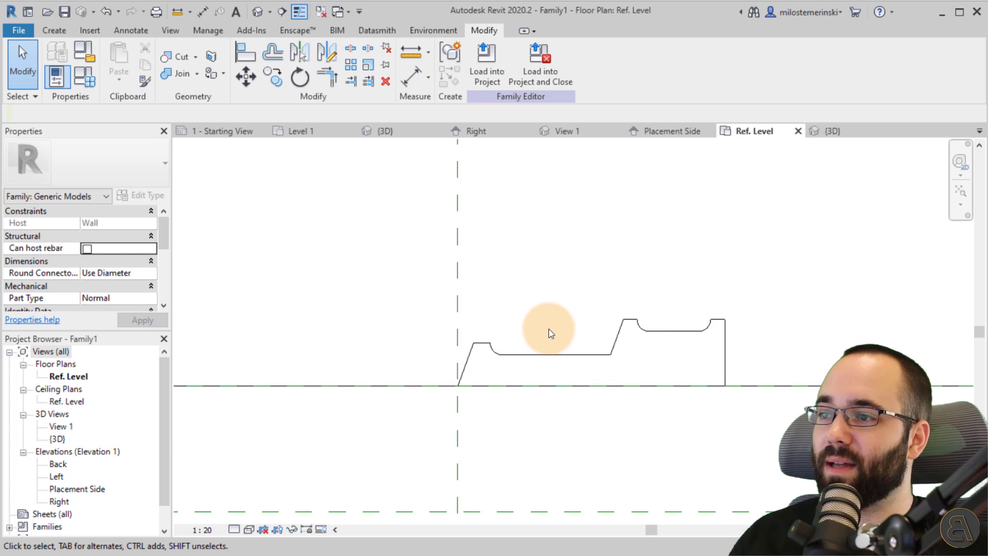
middle_drag(406, 301, 507, 320)
scroll(525, 353, up, 3)
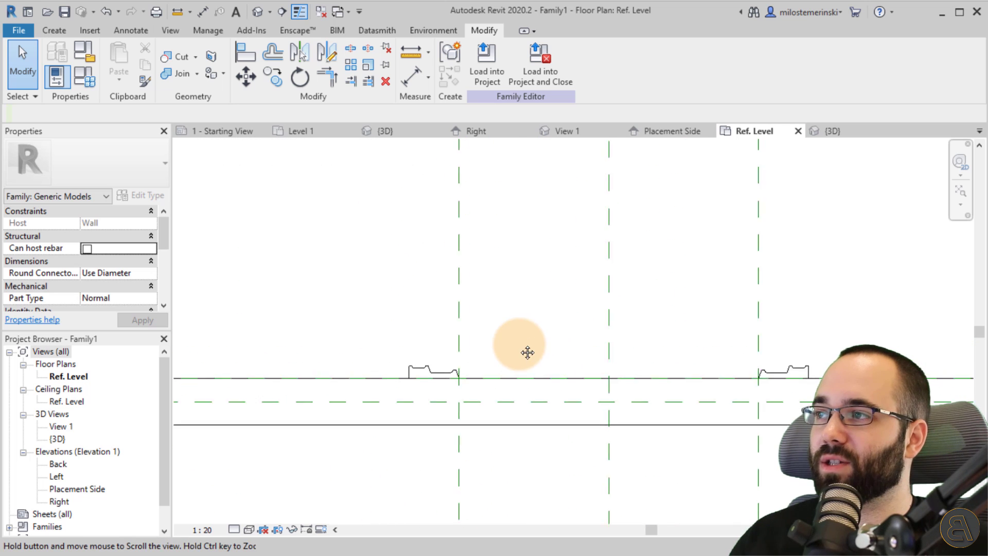
click(60, 32)
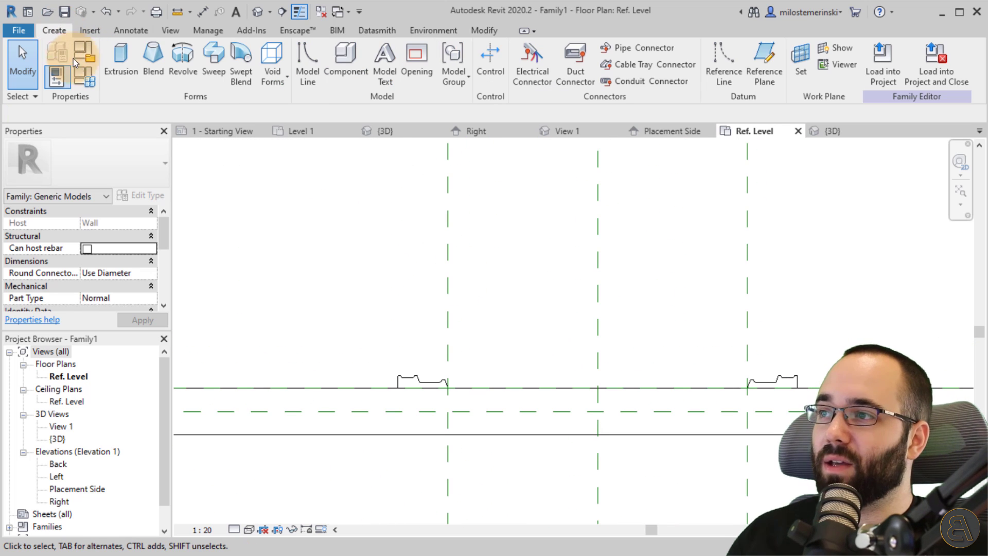
click(215, 76)
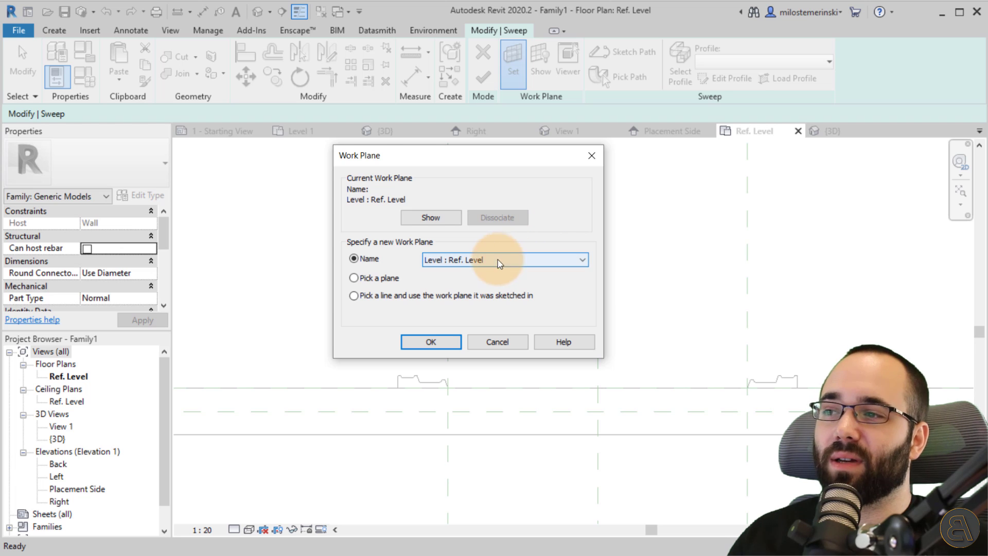
click(475, 260)
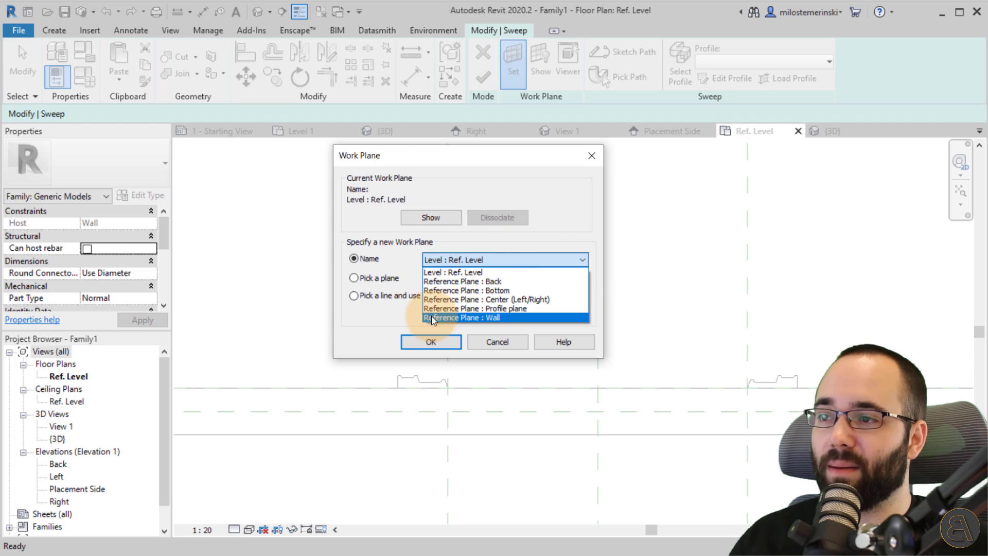
click(437, 290)
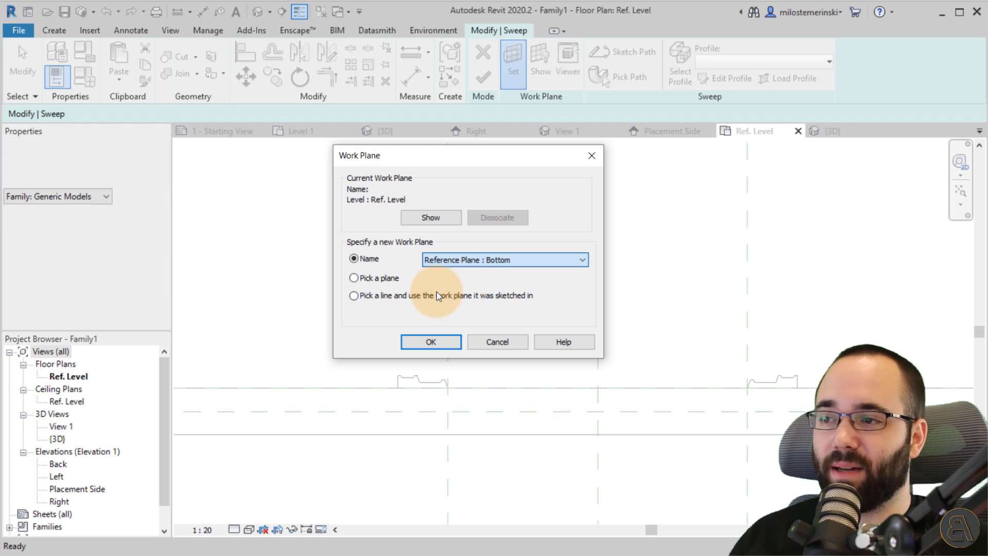
click(457, 341)
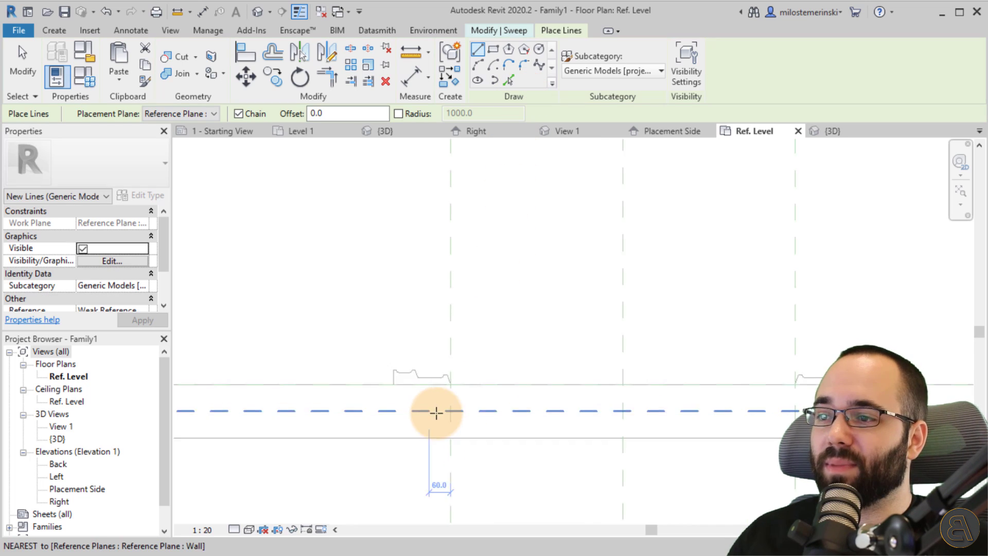
Begin the sweep path sketch with a 40 vertical rise from the plane intersection
scroll(436, 413, up, 2)
click(466, 362)
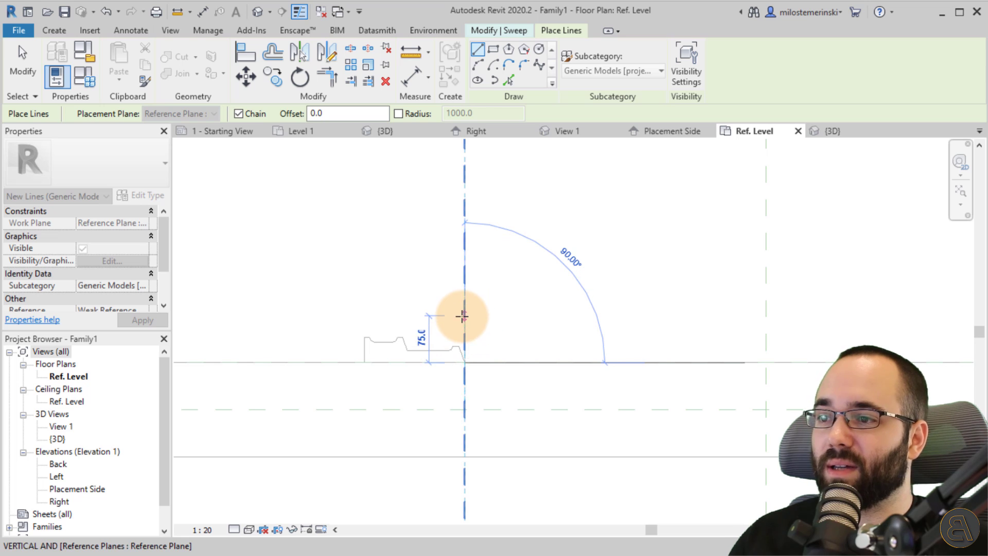
key(Escape)
key(Escape)
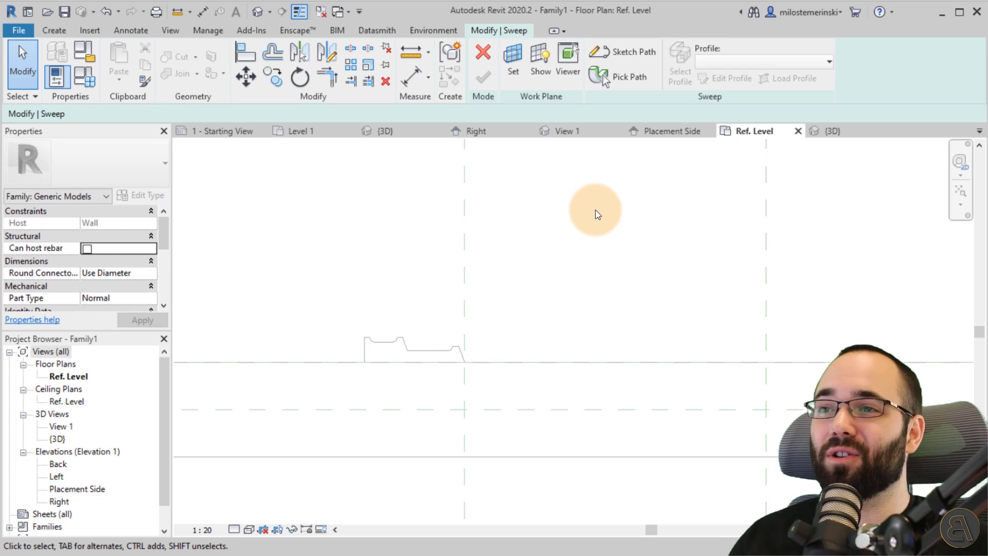
click(628, 54)
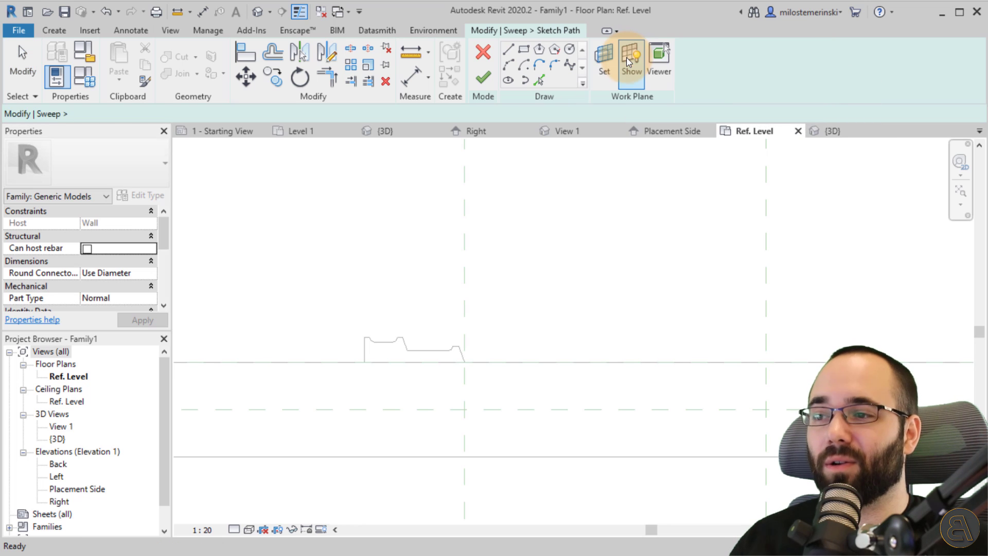
click(464, 362)
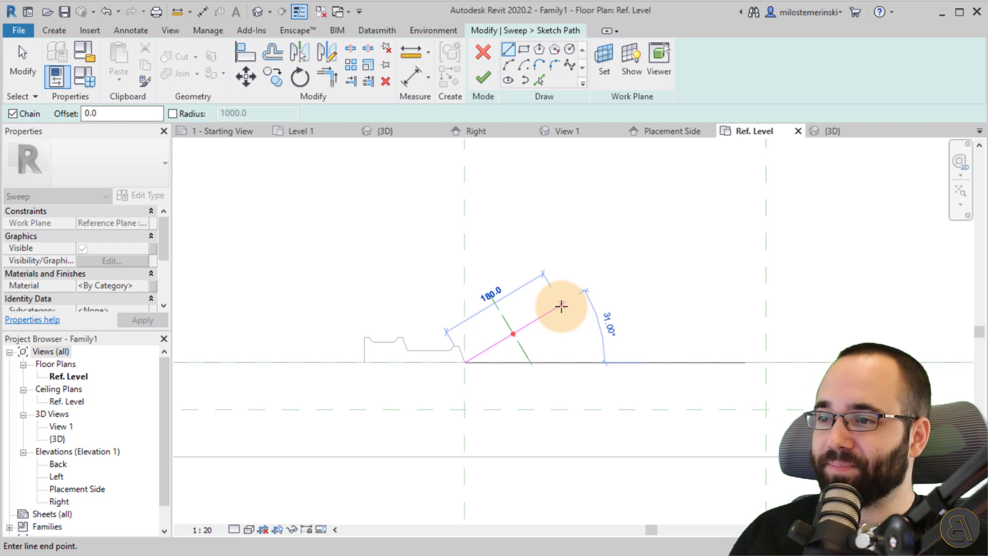
scroll(453, 327, up, 4)
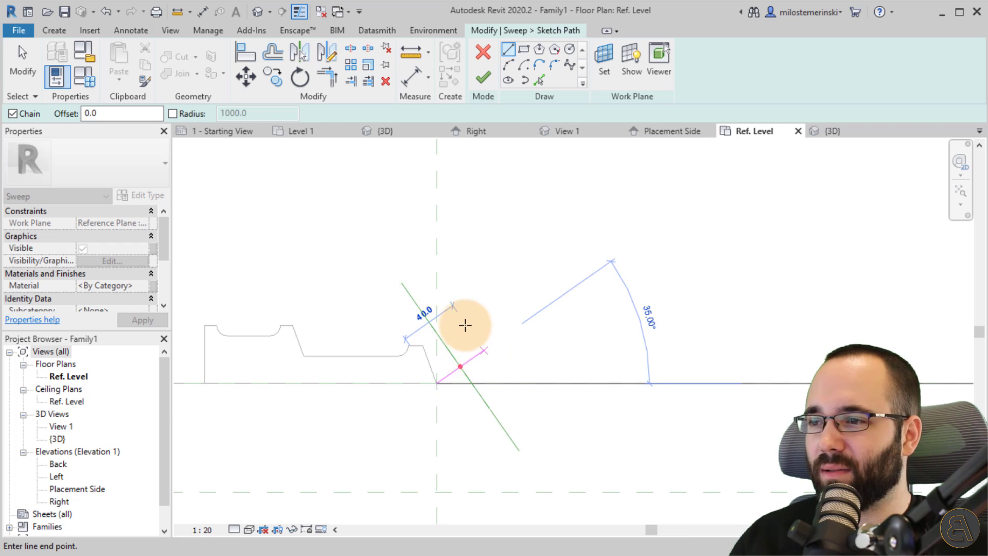
click(434, 323)
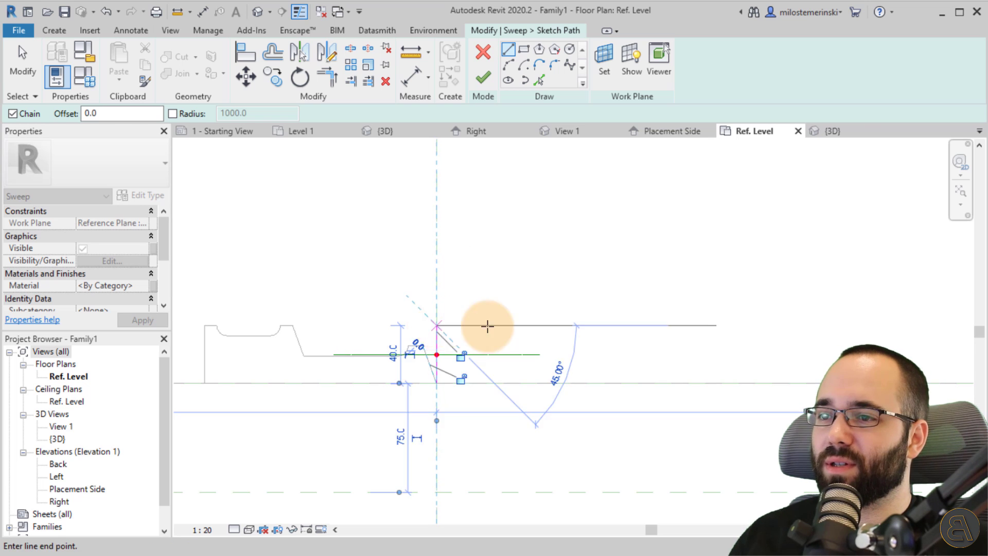
Draw the long horizontal run across the opening and the short drop back down
scroll(612, 335, down, 2)
middle_drag(691, 324, 363, 315)
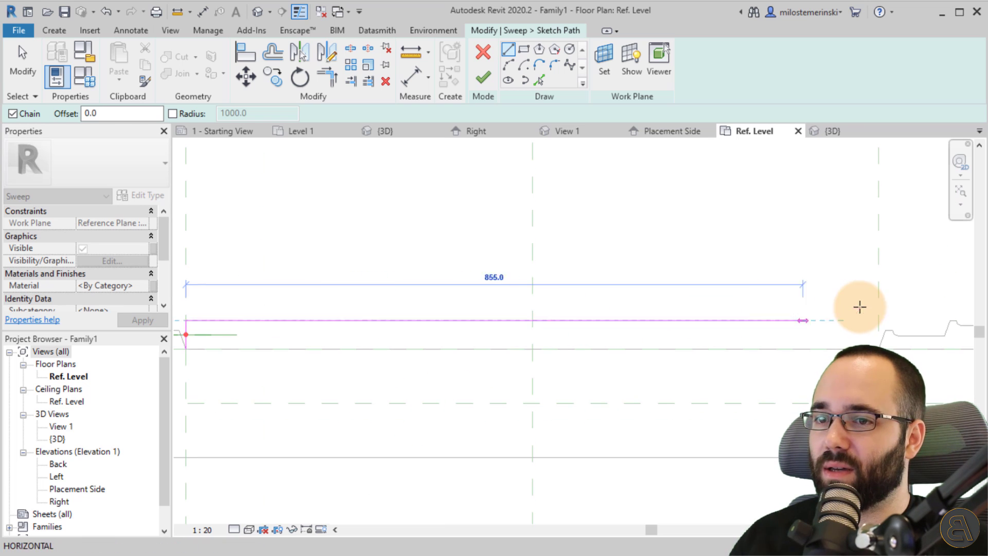
click(879, 317)
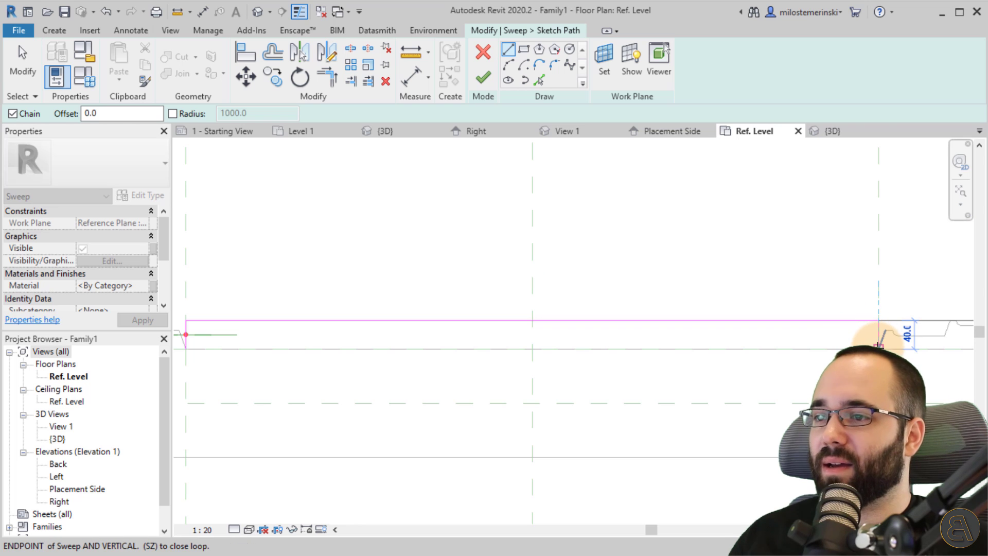
click(879, 347)
key(Escape)
key(Escape)
scroll(579, 403, down, 3)
Check the path's end lines, reconnecting the vertical 40 line's lower end to its endpoint
scroll(421, 375, up, 5)
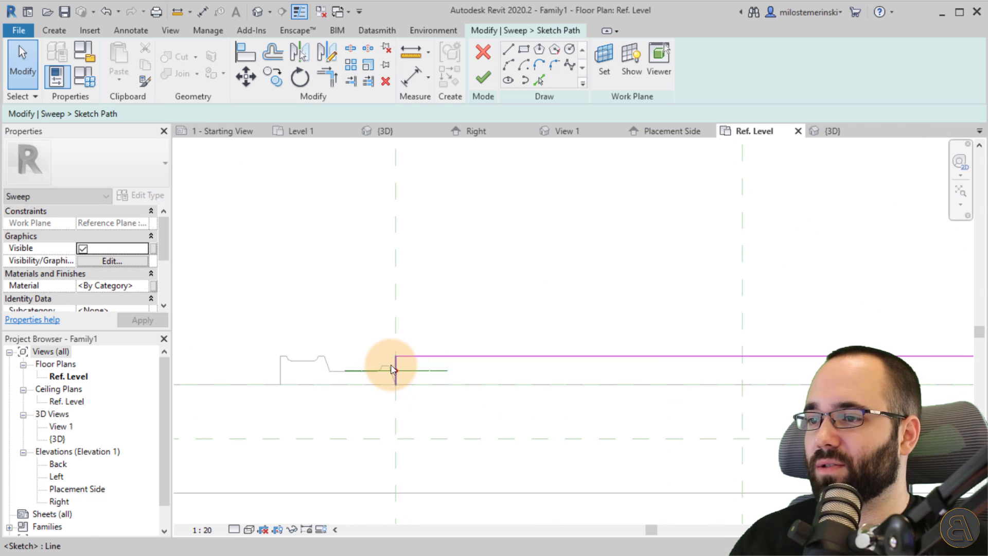
click(402, 363)
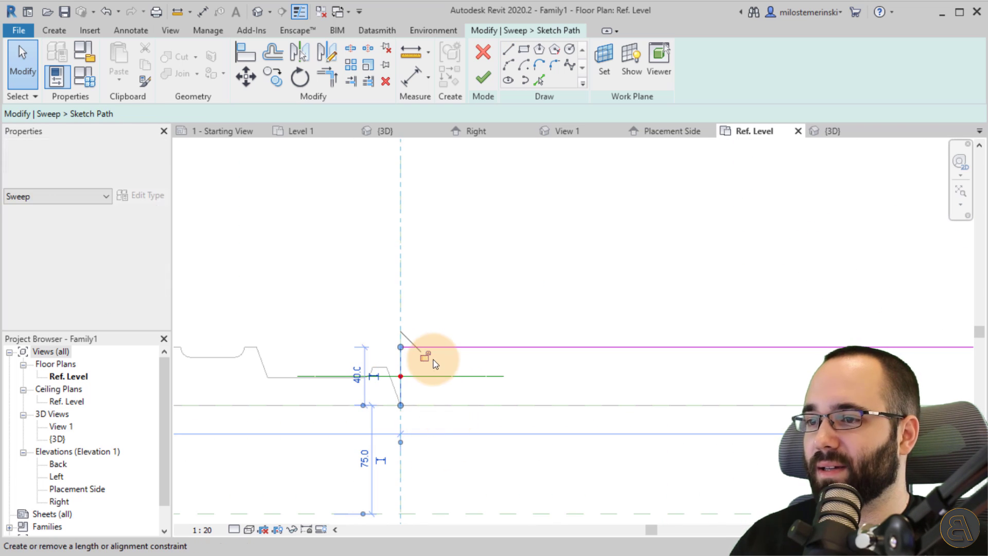
middle_drag(585, 391, 190, 377)
scroll(706, 368, up, 2)
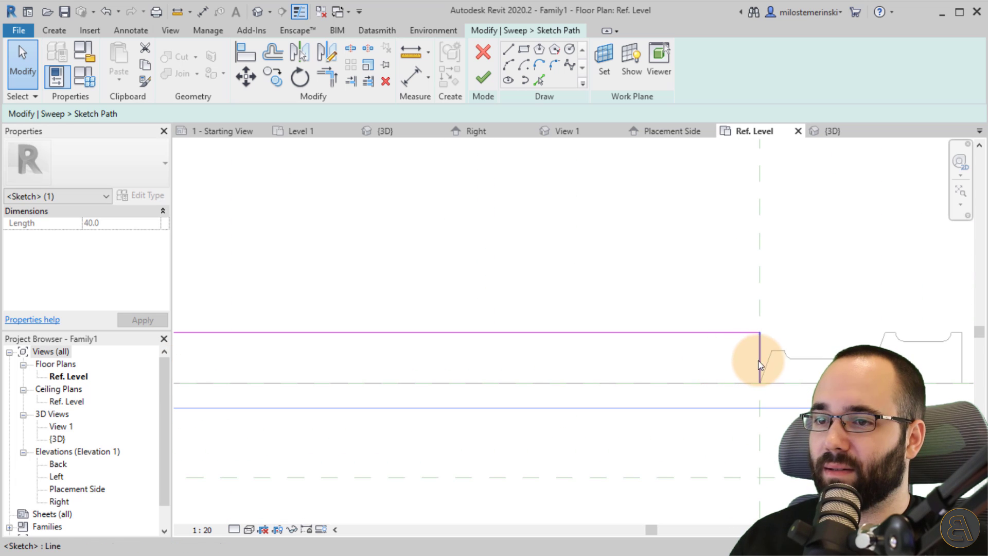
click(760, 361)
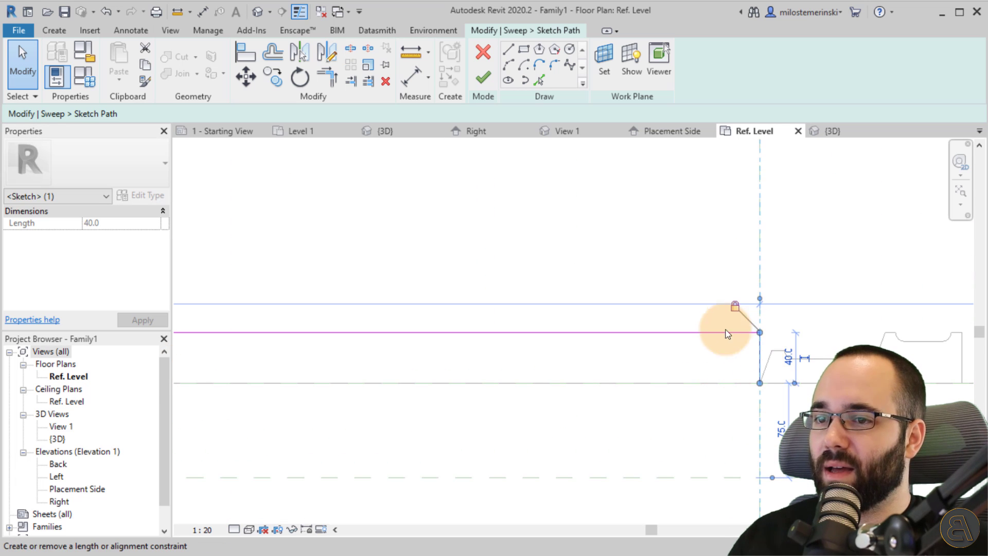
click(750, 368)
scroll(720, 365, down, 2)
mouse_move(720, 365)
middle_down()
mouse_move(791, 371)
mouse_move(874, 341)
middle_up()
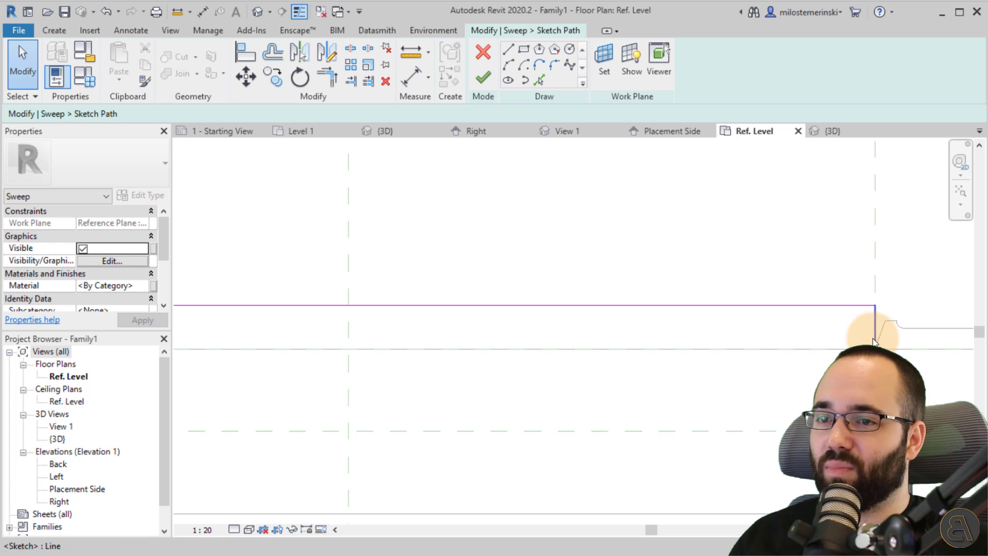
mouse_move(875, 349)
mouse_down()
mouse_move(876, 337)
mouse_move(876, 350)
mouse_up()
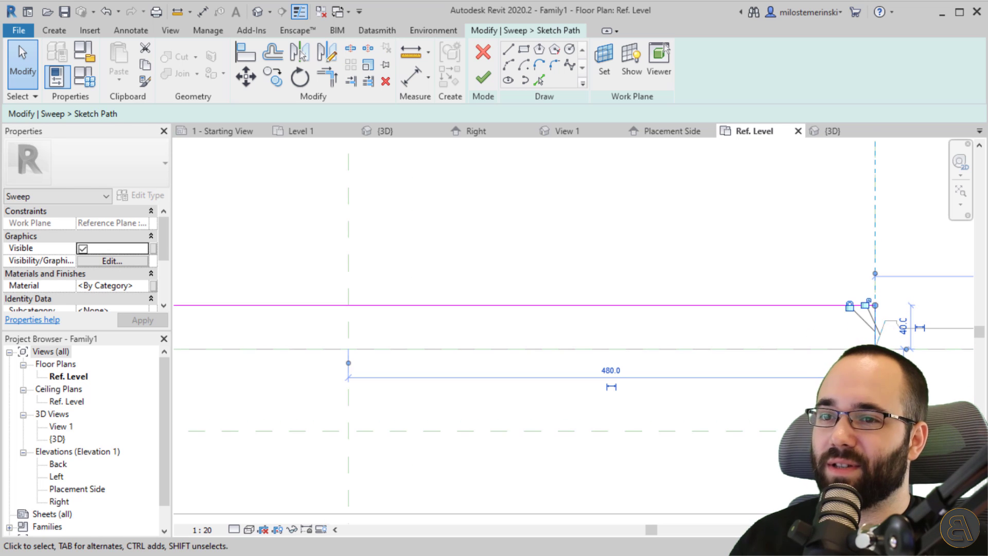
click(867, 308)
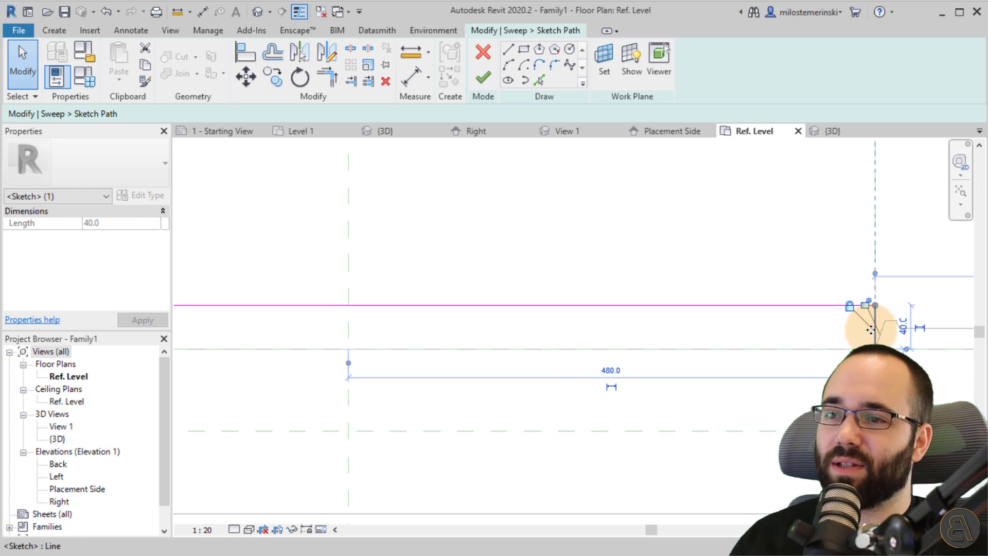
scroll(870, 320, up, 3)
middle_drag(911, 358, 650, 351)
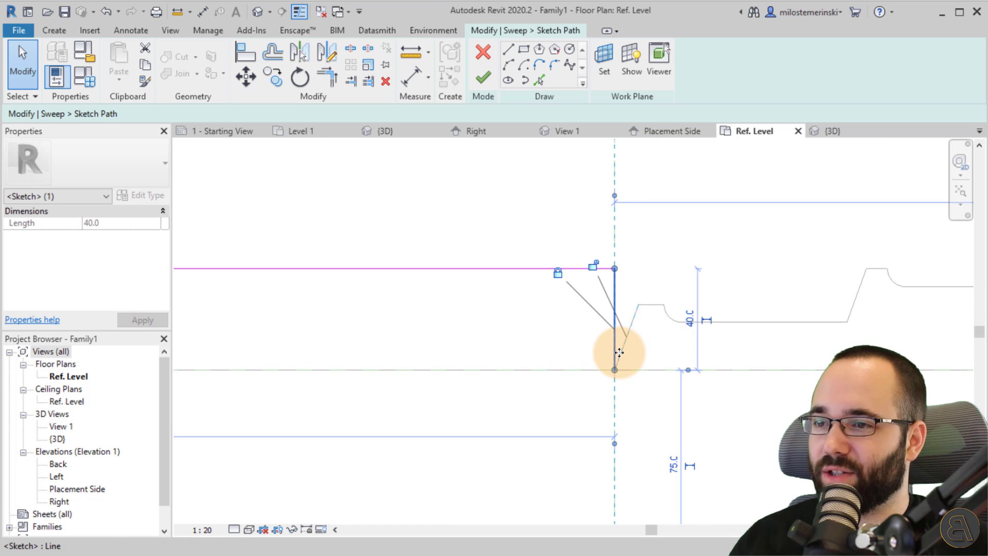
scroll(619, 352, down, 5)
key(Escape)
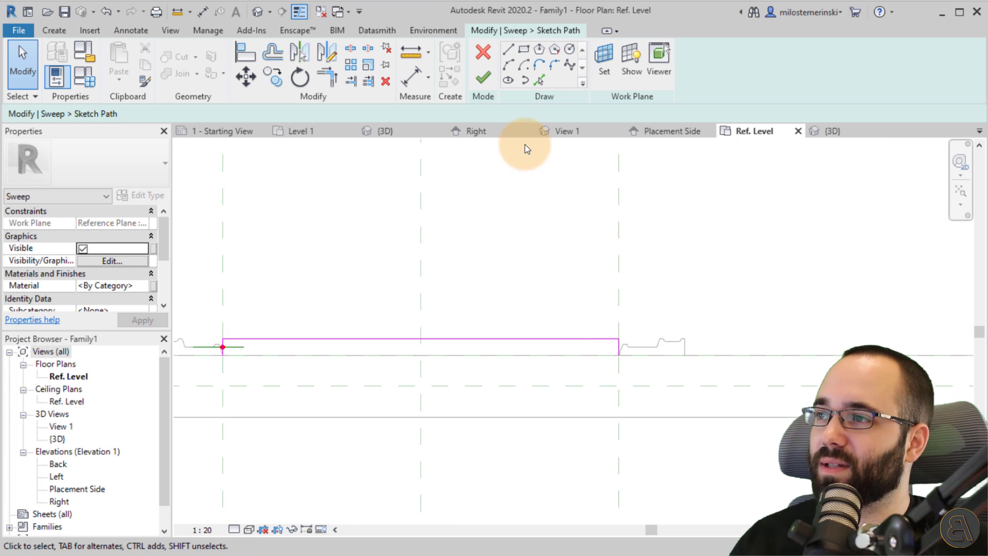
Align the path endpoint to the Back reference plane and lock it
click(246, 54)
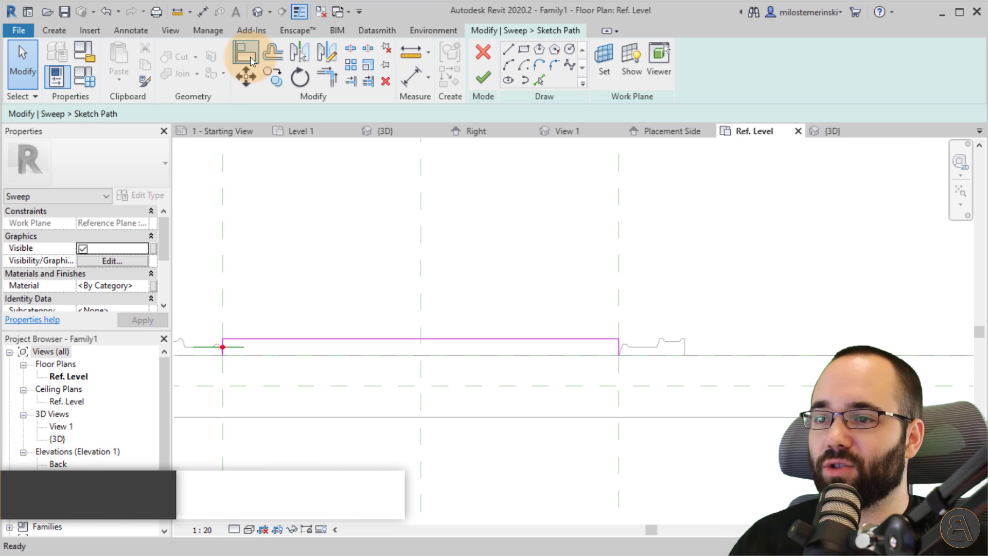
click(736, 356)
scroll(591, 357, up, 4)
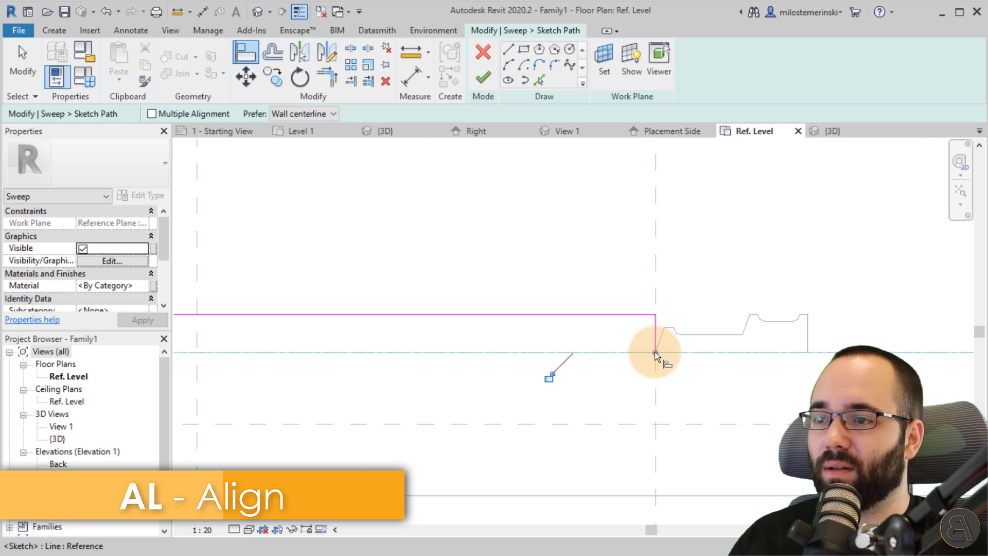
scroll(495, 388, down, 4)
middle_drag(489, 387, 893, 381)
scroll(453, 355, up, 3)
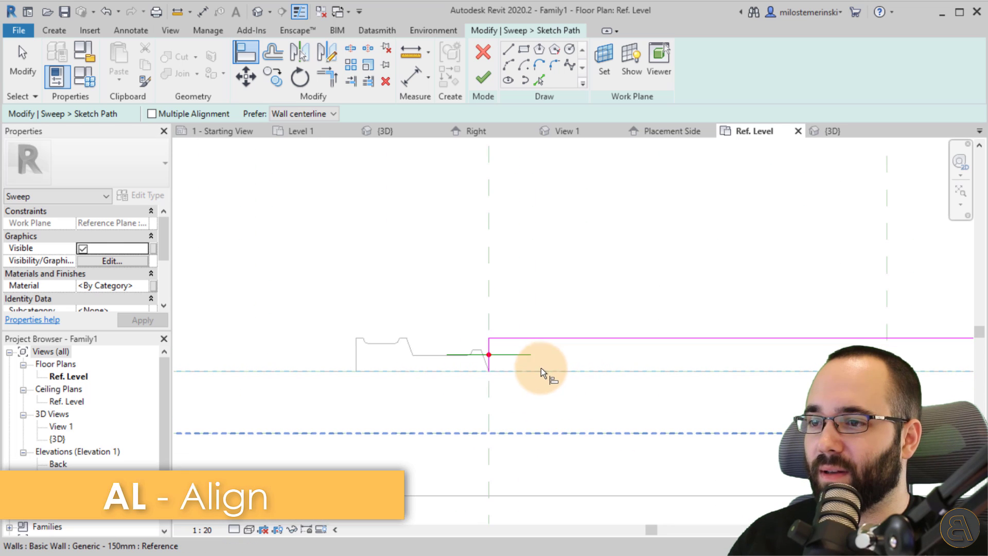
key(Tab)
click(491, 371)
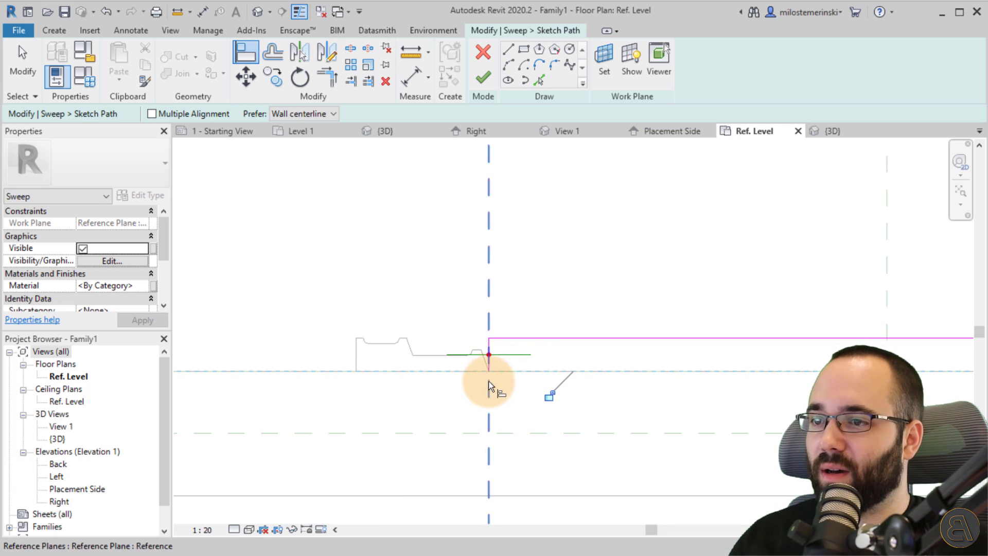
click(550, 395)
scroll(566, 396, down, 2)
middle_drag(571, 396, 349, 385)
key(Escape)
key(Escape)
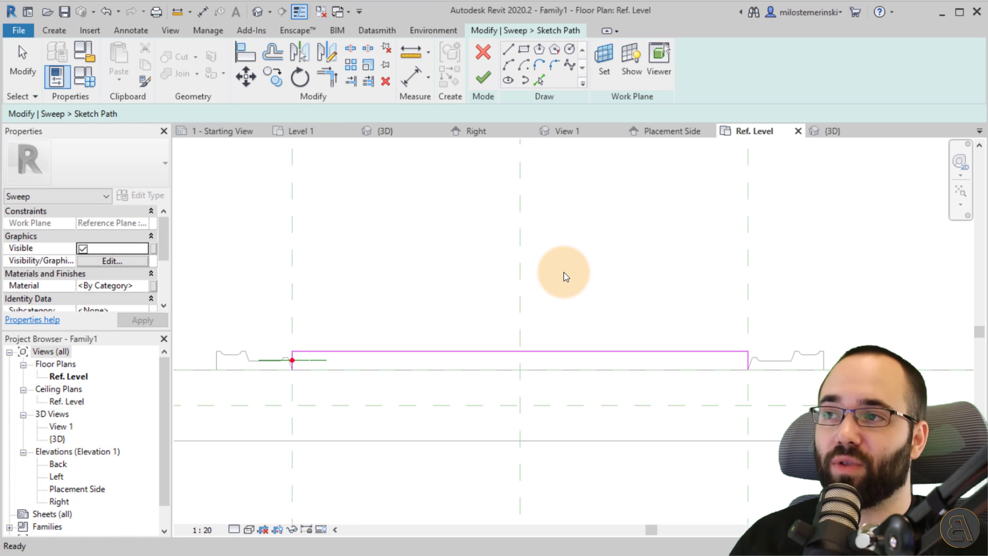
Add a 40 aligned dimension between the wall and the path's right end
click(412, 83)
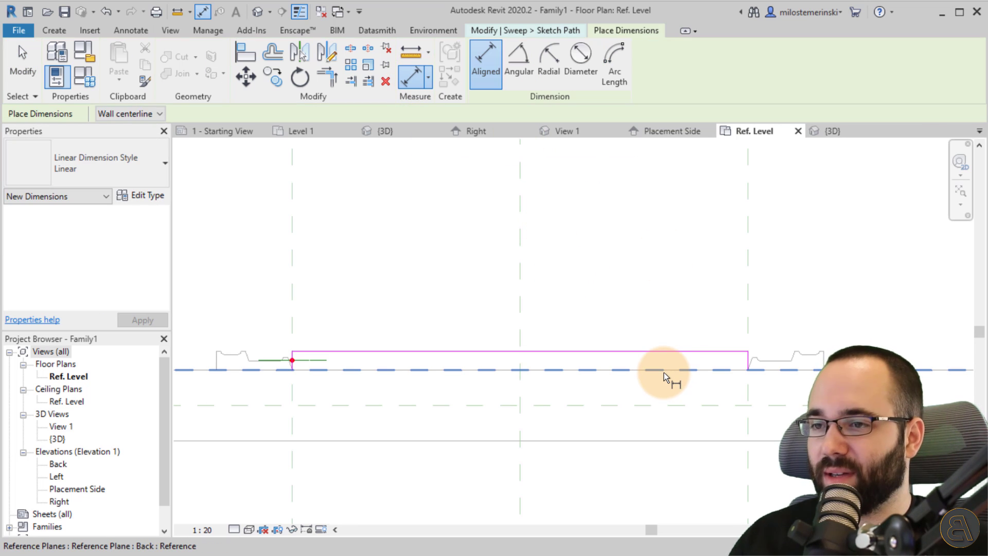
click(635, 371)
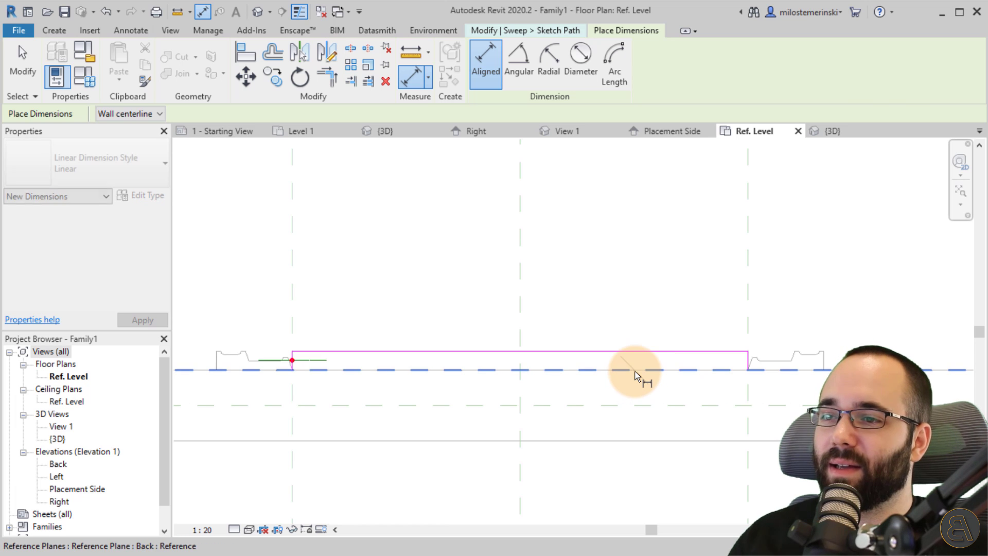
scroll(651, 341, down, 2)
scroll(652, 341, down, 1)
click(823, 336)
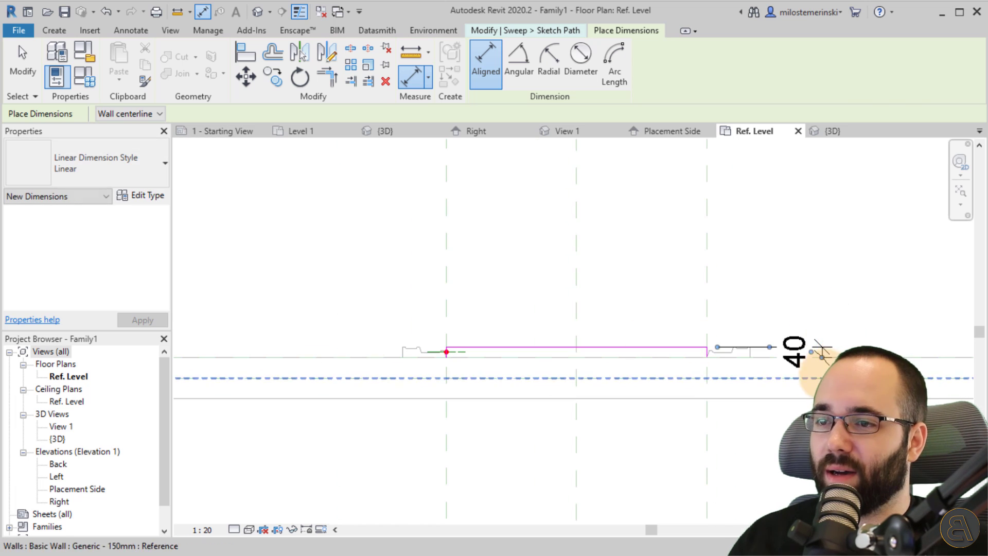
scroll(816, 380, down, 2)
middle_drag(816, 379, 540, 375)
key(Escape)
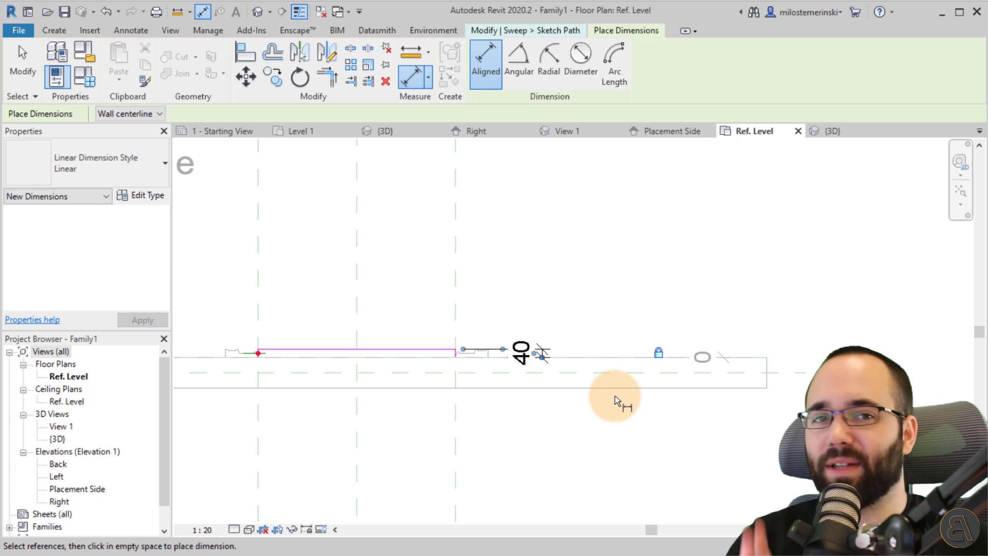
key(Escape)
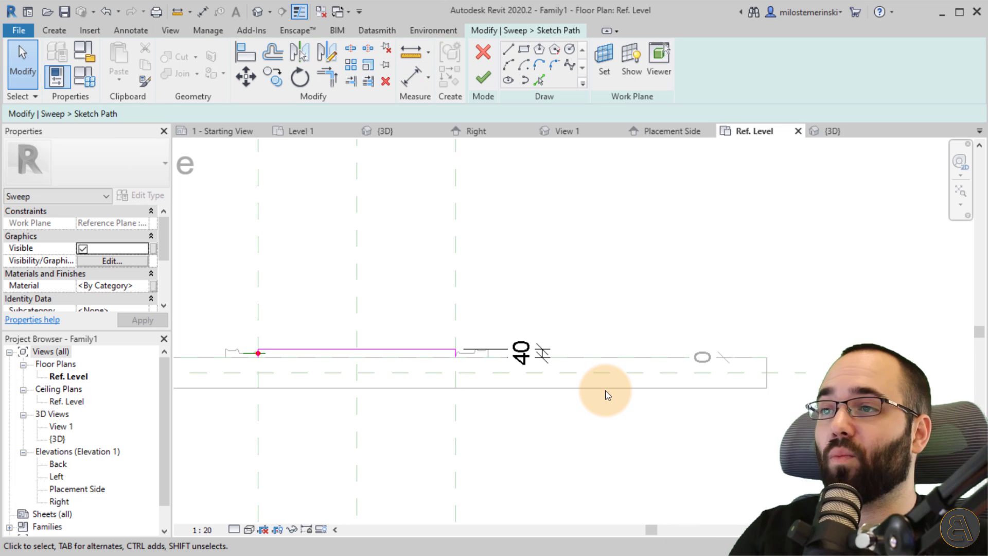
Finish the path sketch, choose Edit Profile, and go to Elevation: Placement Side
click(489, 84)
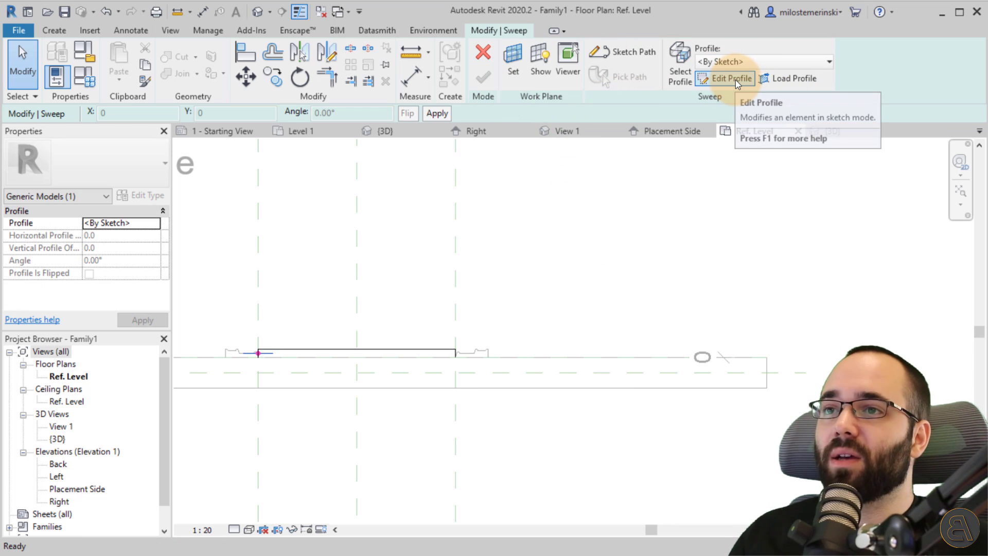
click(736, 80)
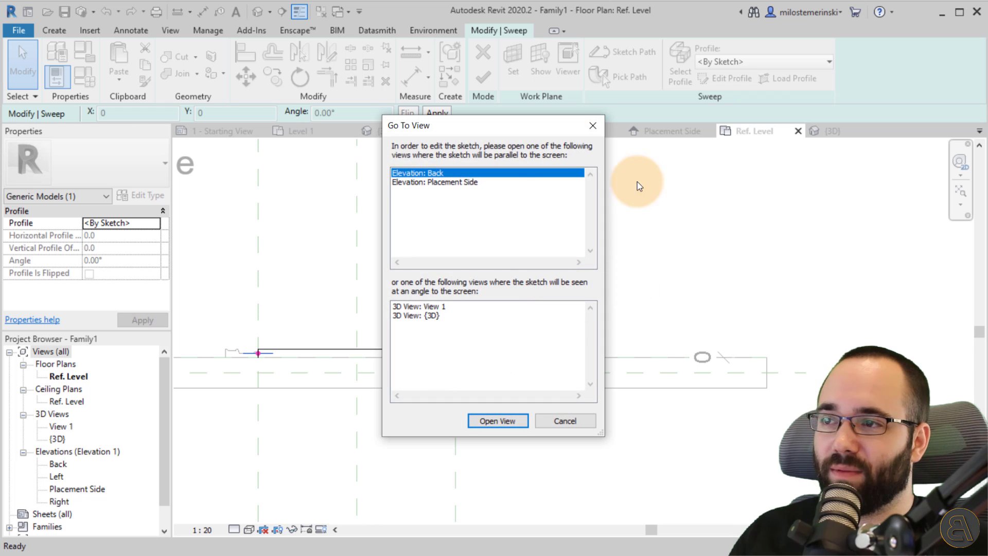
double_click(447, 183)
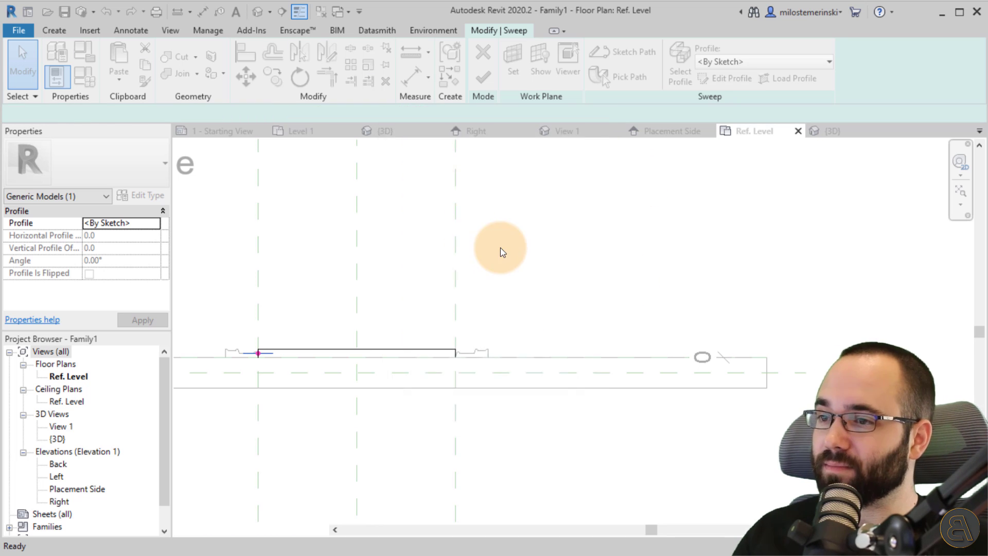
scroll(507, 309, up, 5)
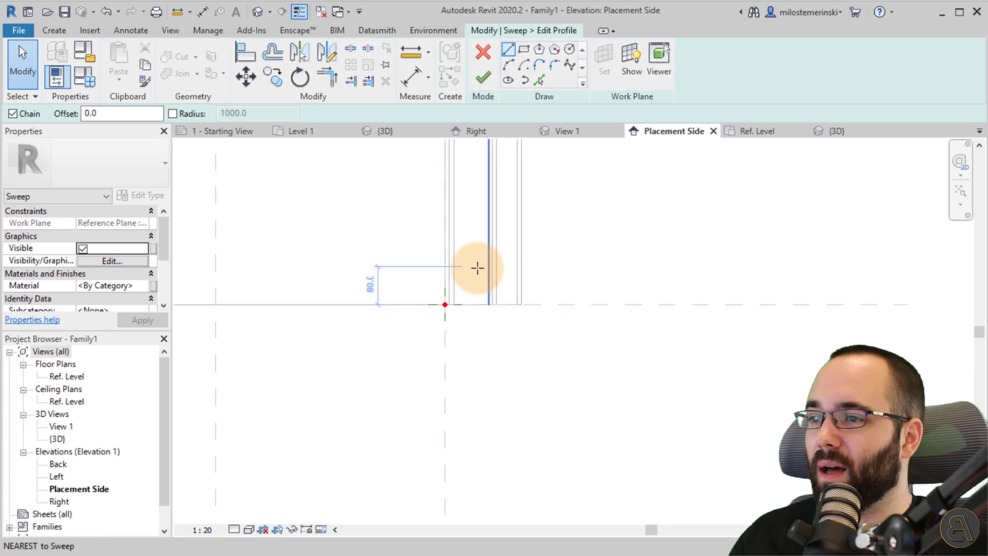
Sketch the stepped sill outline from the origin, including the bevel, sloped face and 35 mm vertical
click(440, 310)
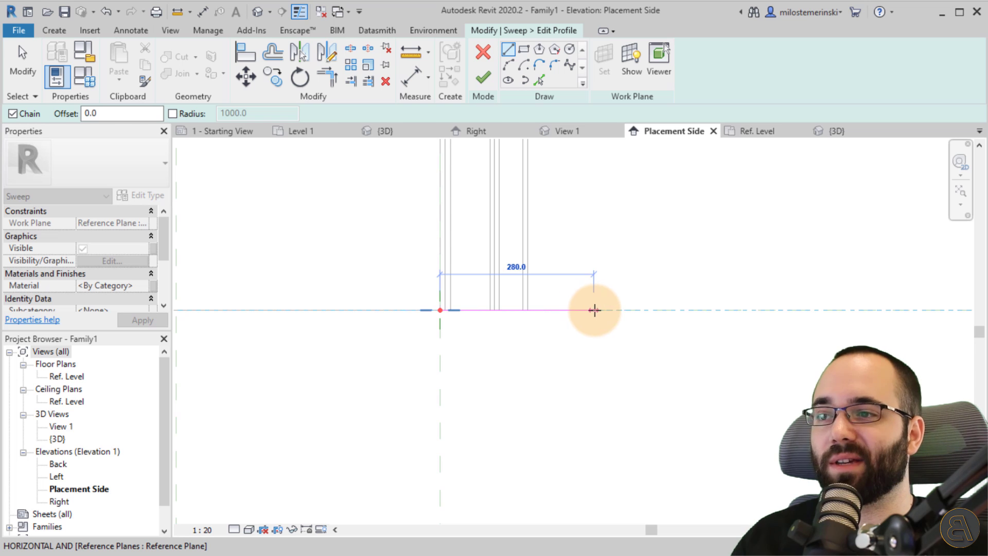
click(603, 310)
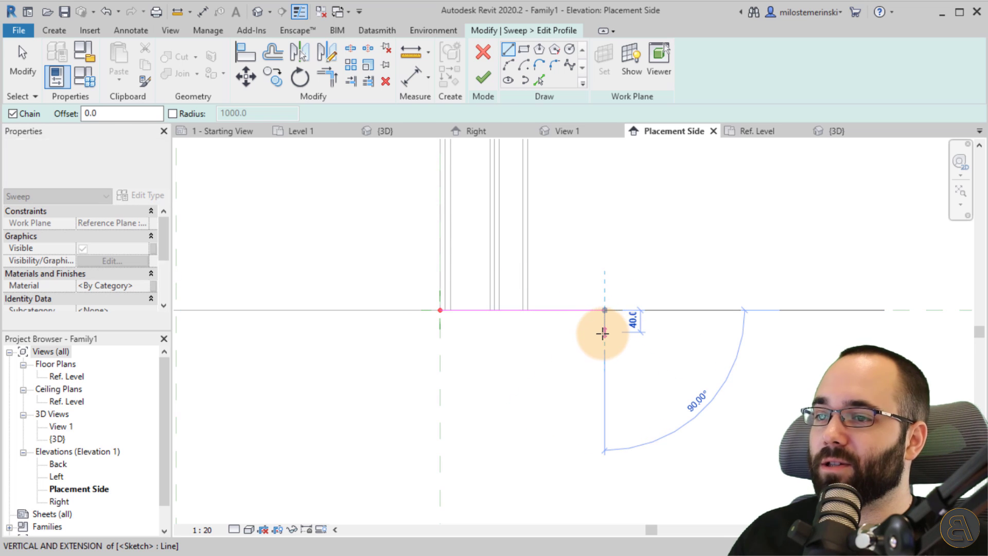
click(604, 332)
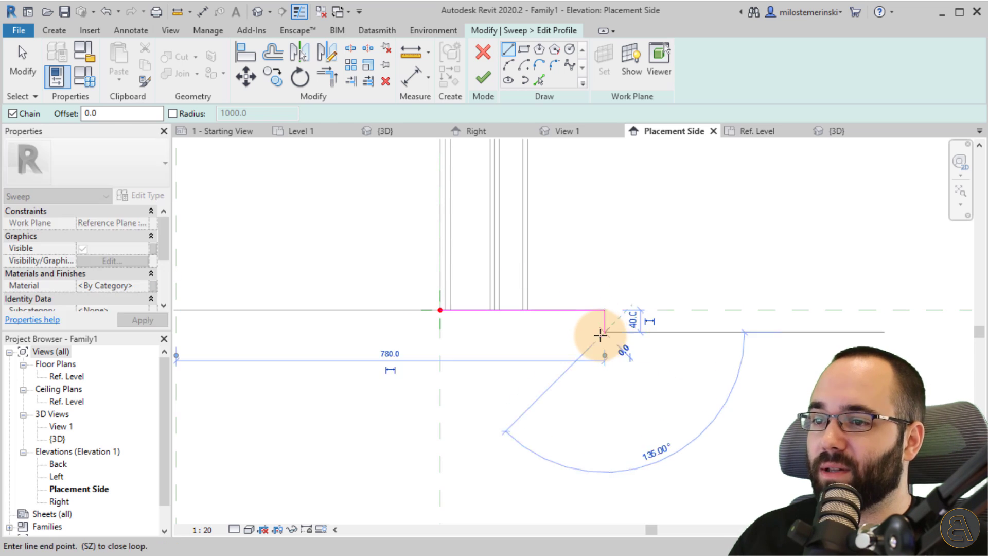
click(572, 332)
scroll(566, 337, up, 3)
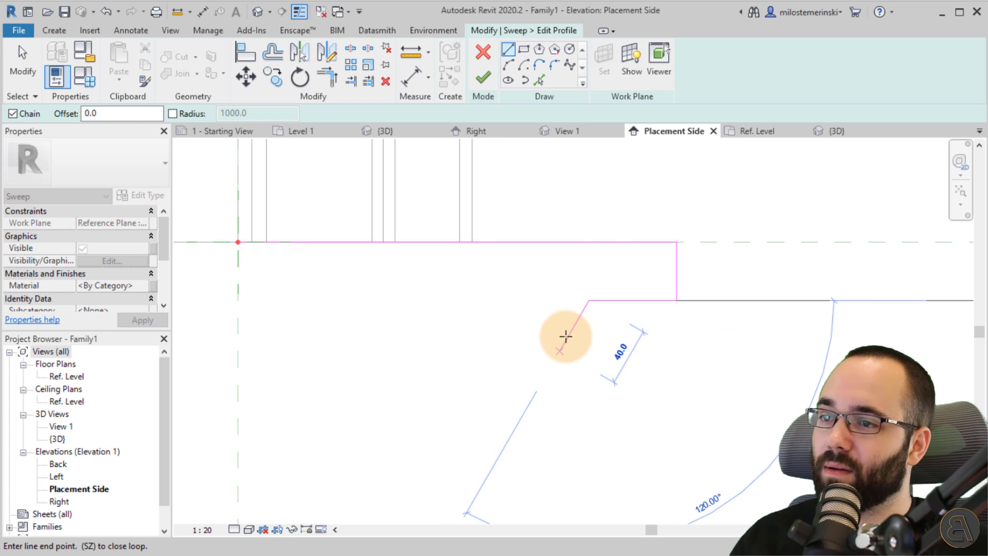
click(578, 310)
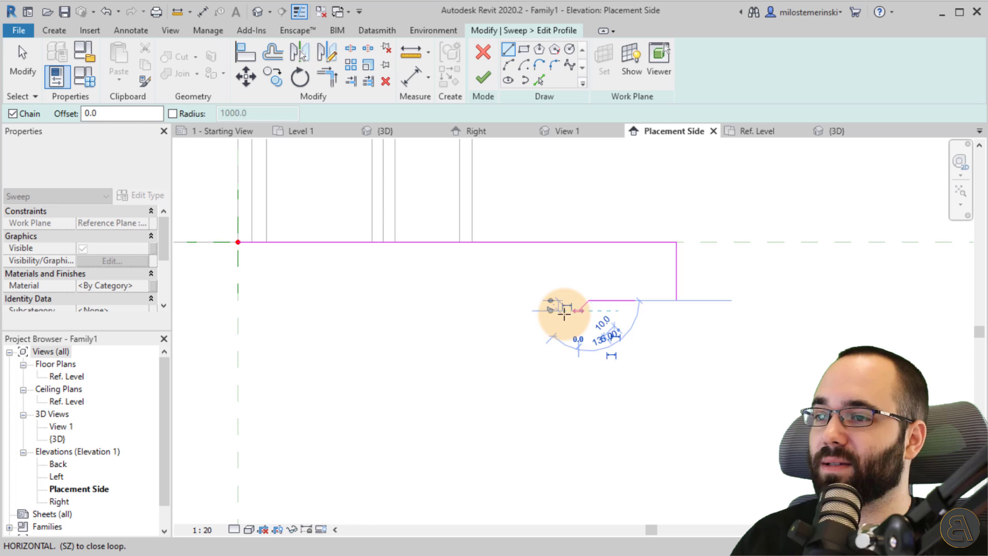
click(520, 310)
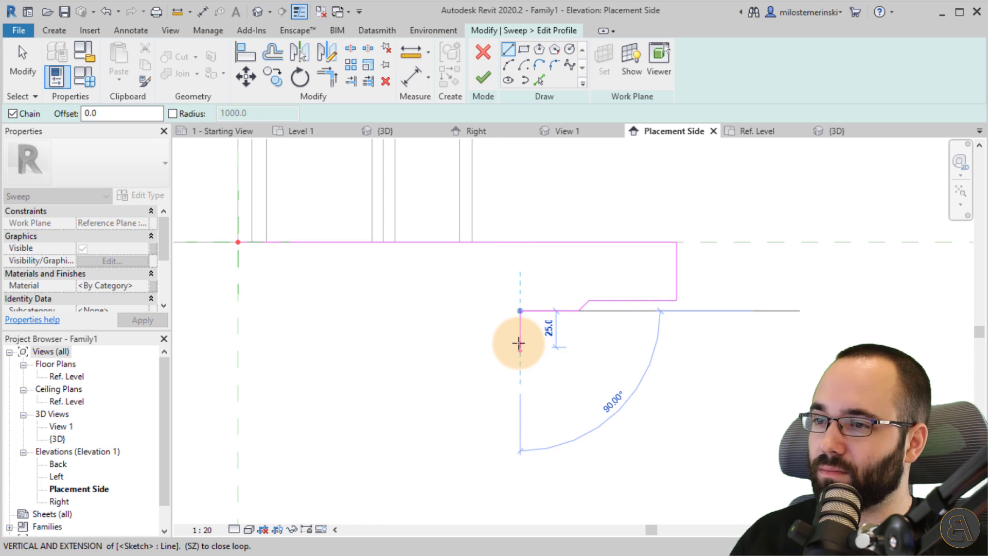
click(492, 362)
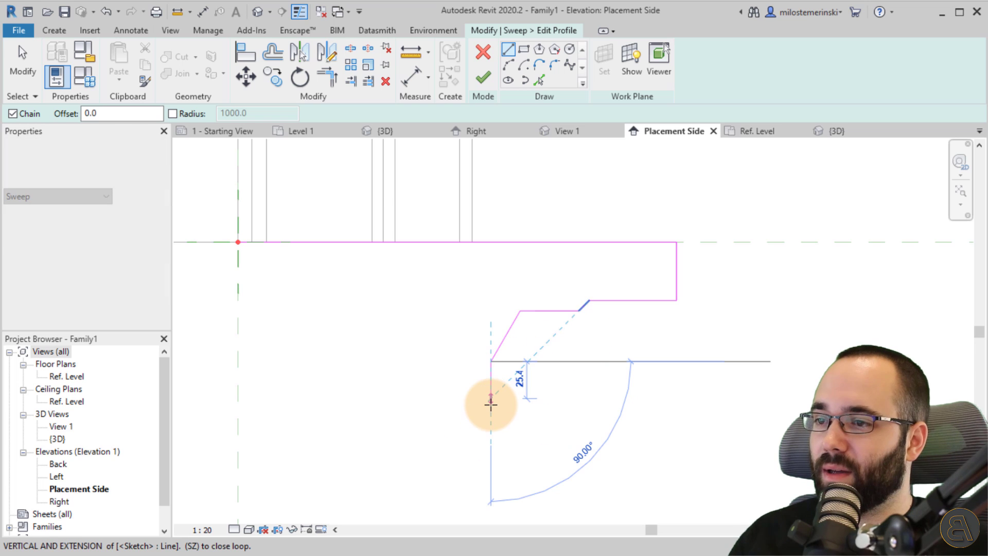
click(488, 415)
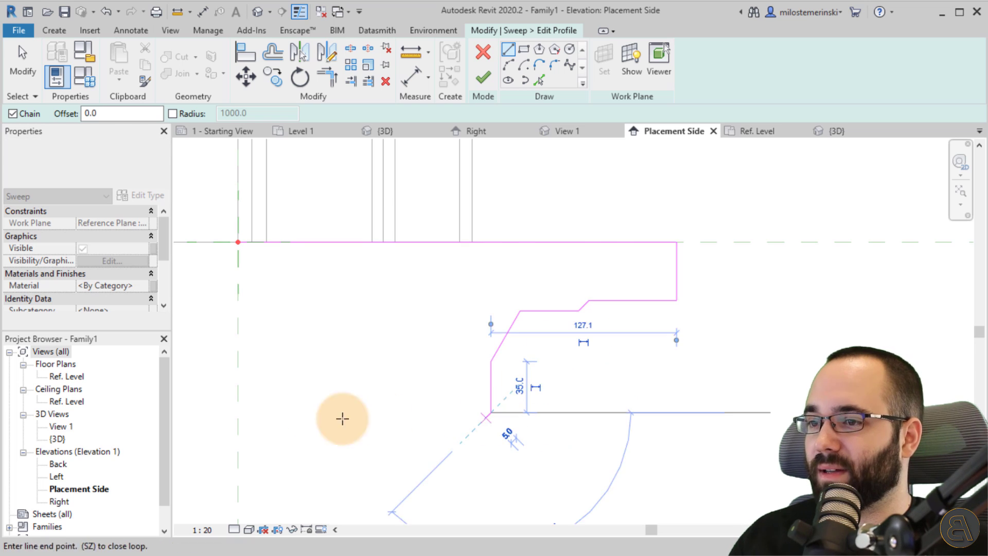
scroll(344, 419, down, 2)
middle_drag(352, 420, 455, 427)
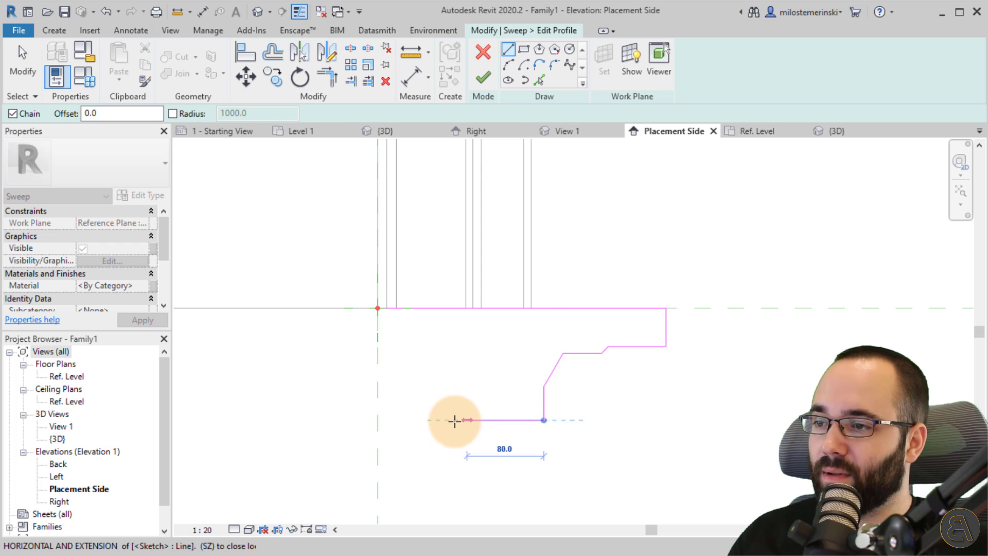
click(379, 420)
key(Escape)
key(Escape)
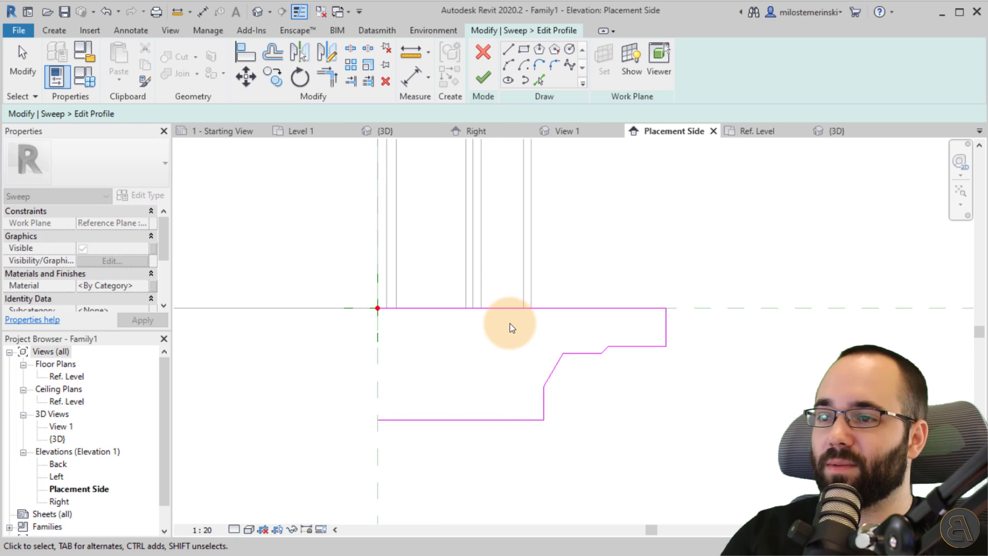
Nudge the stepped profile lines leftward with the arrow keys
mouse_move(509, 322)
mouse_down()
mouse_move(603, 478)
mouse_move(623, 474)
mouse_up()
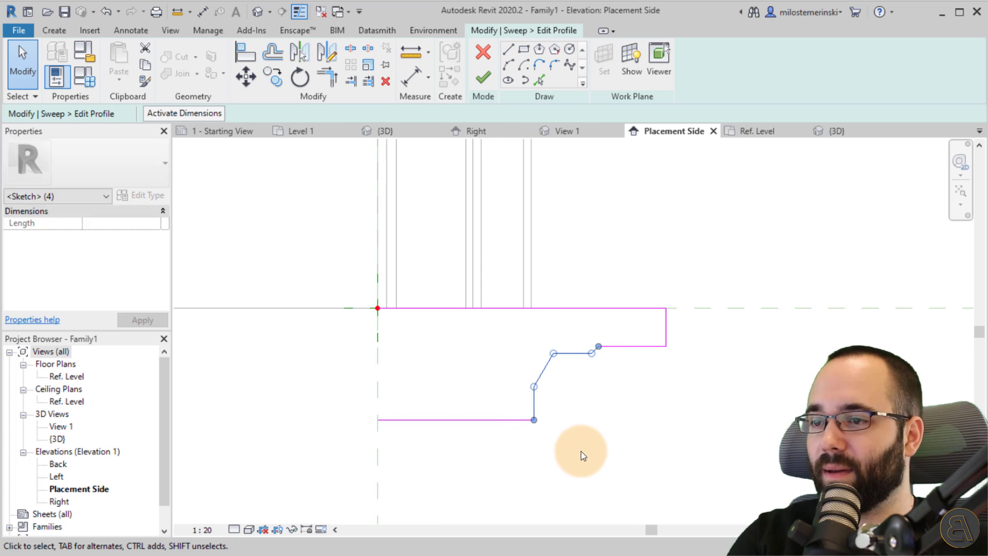
key(Left)
key(Left)
key(Left)
key(Left)
key(Left)
key(Left)
mouse_move(492, 328)
mouse_down()
mouse_move(533, 426)
mouse_move(559, 456)
mouse_up()
key(Left)
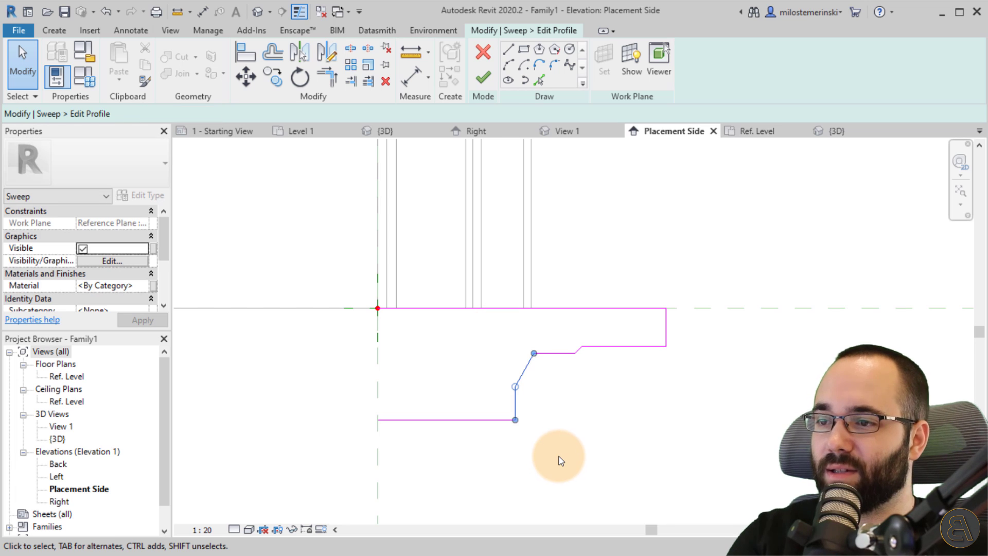
key(Left)
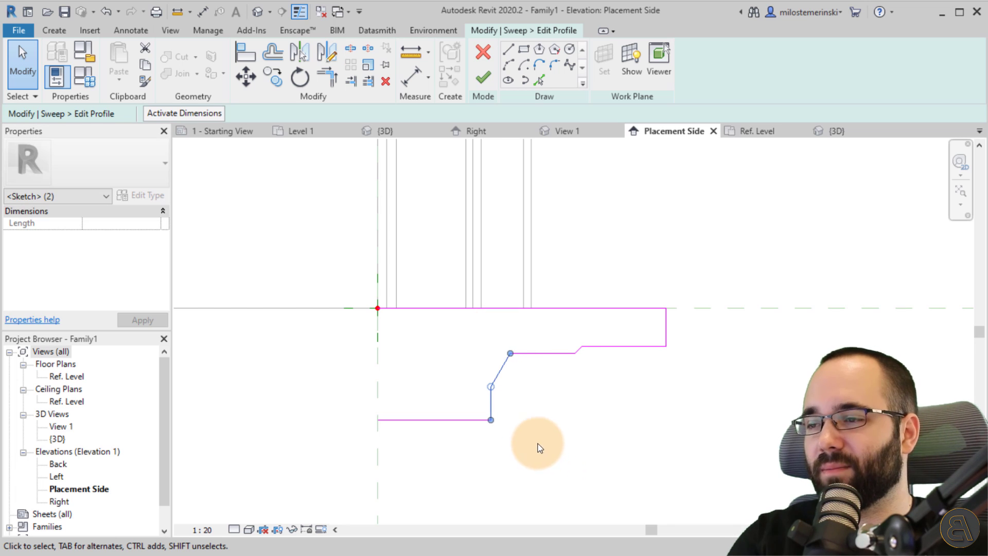
click(573, 375)
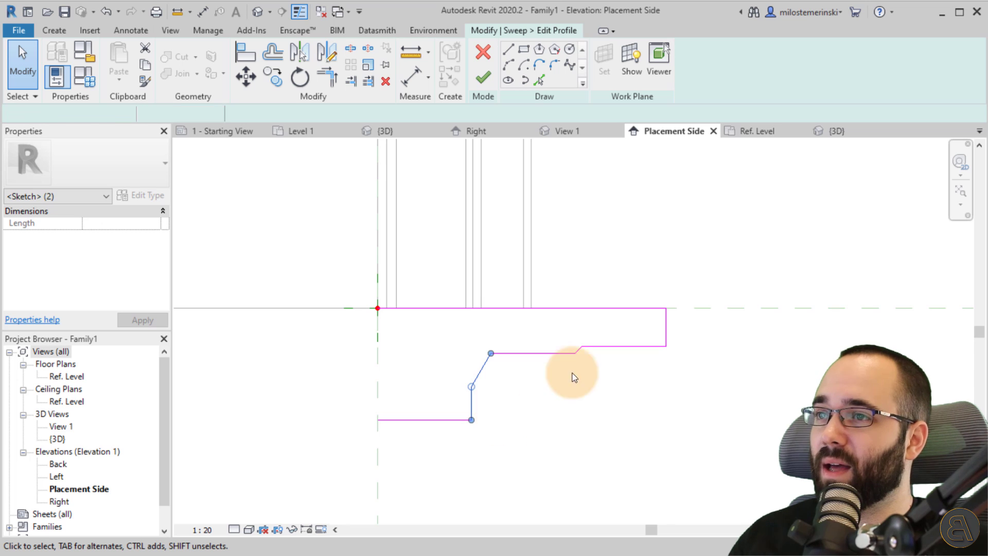
Close the profile with a vertical line from the bottom-left to the top-left corner
click(508, 50)
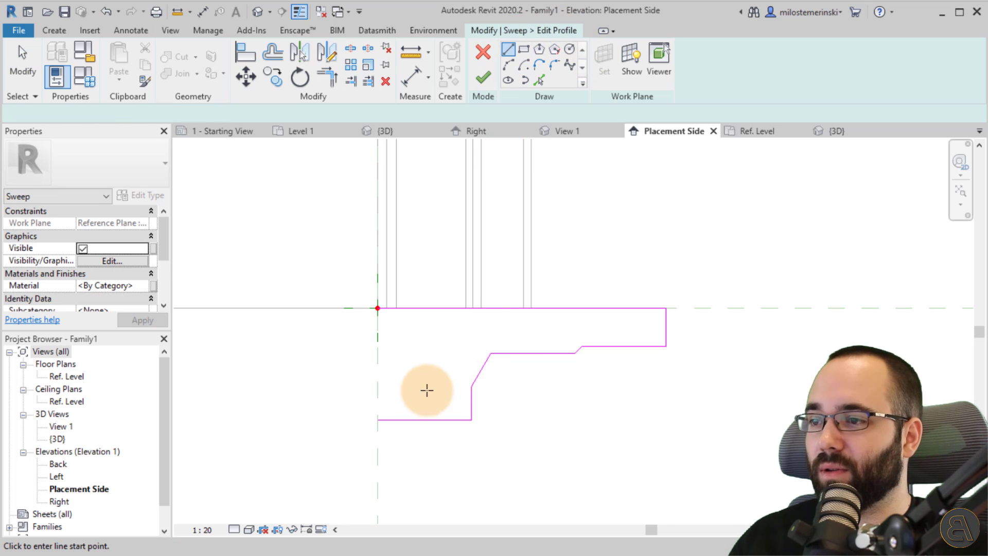
click(378, 420)
click(378, 308)
key(Escape)
key(Escape)
scroll(585, 347, down, 3)
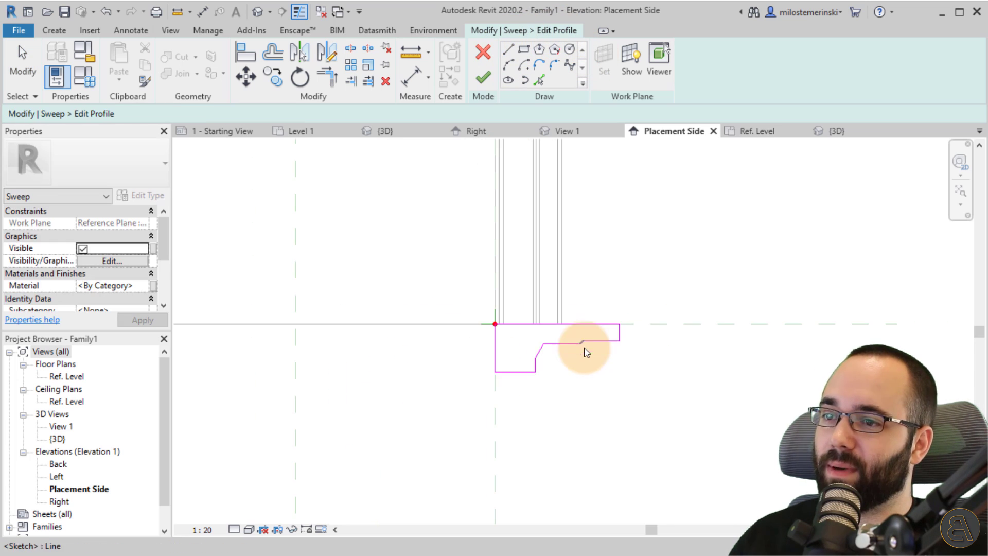
scroll(603, 341, up, 2)
scroll(603, 344, up, 2)
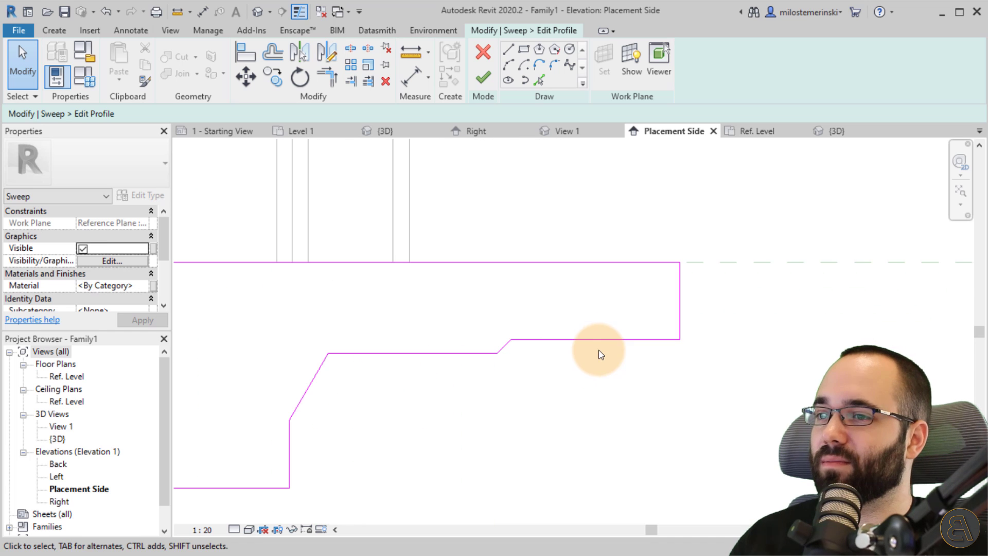
scroll(592, 329, down, 2)
scroll(632, 341, up, 8)
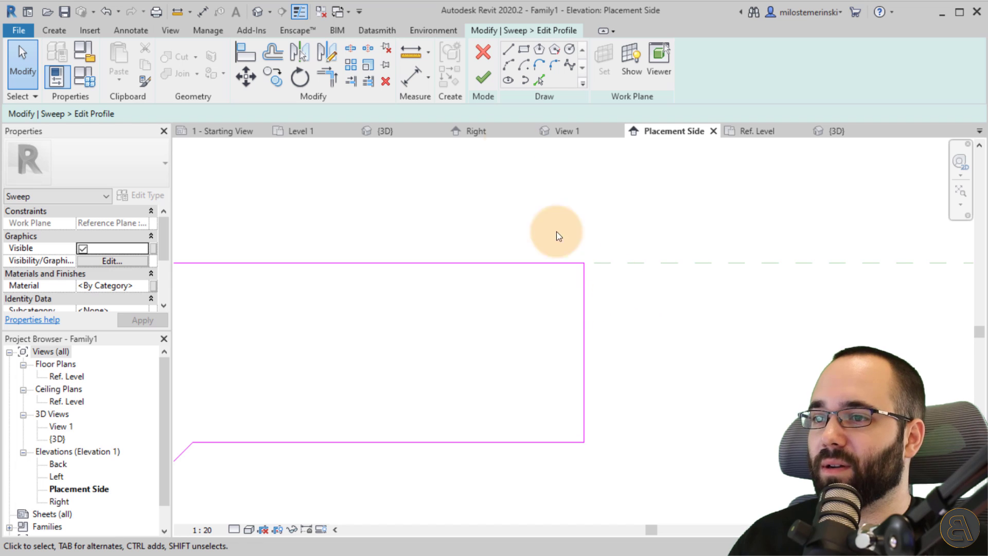
Add a chamfered notch on the right edge and shorten the old right edge to a stub
click(508, 49)
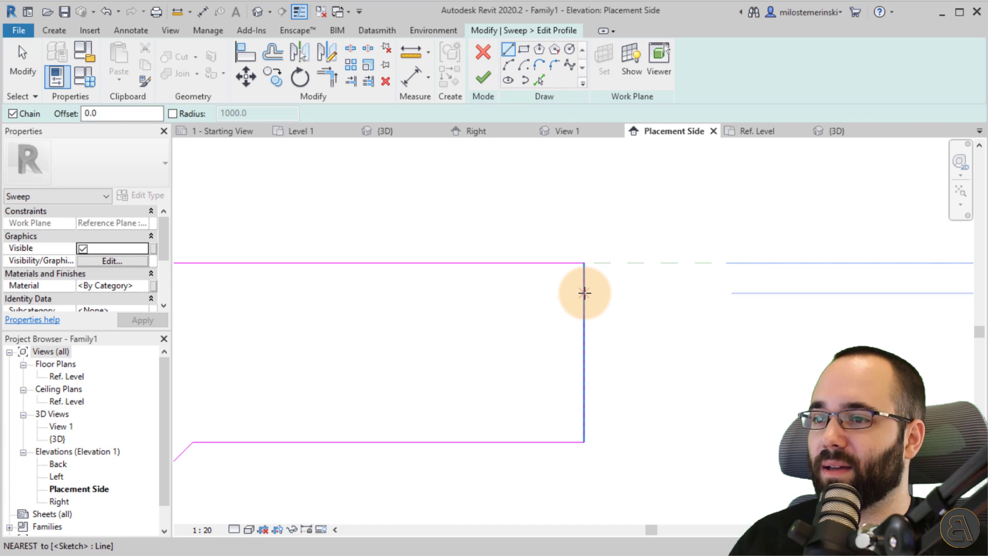
click(585, 293)
click(568, 309)
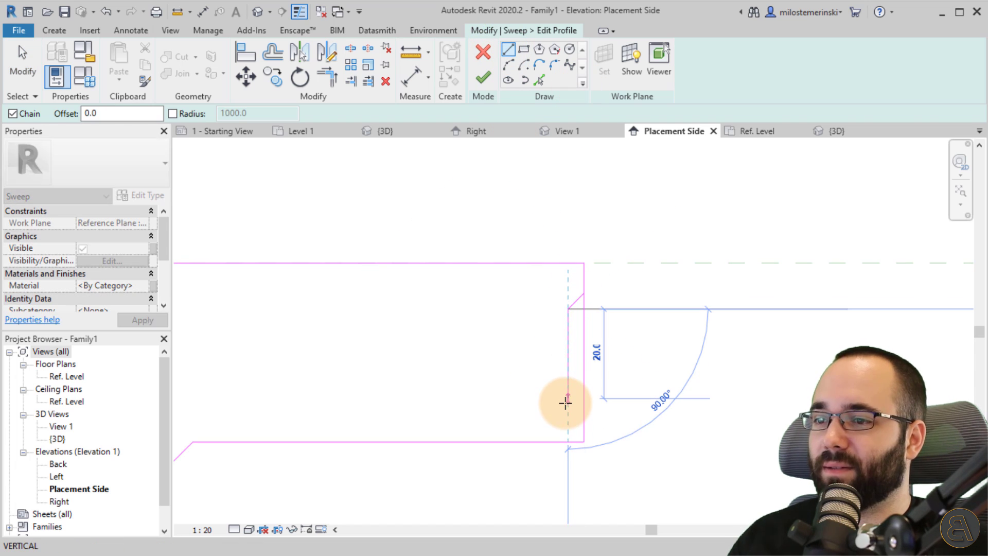
click(569, 398)
click(585, 415)
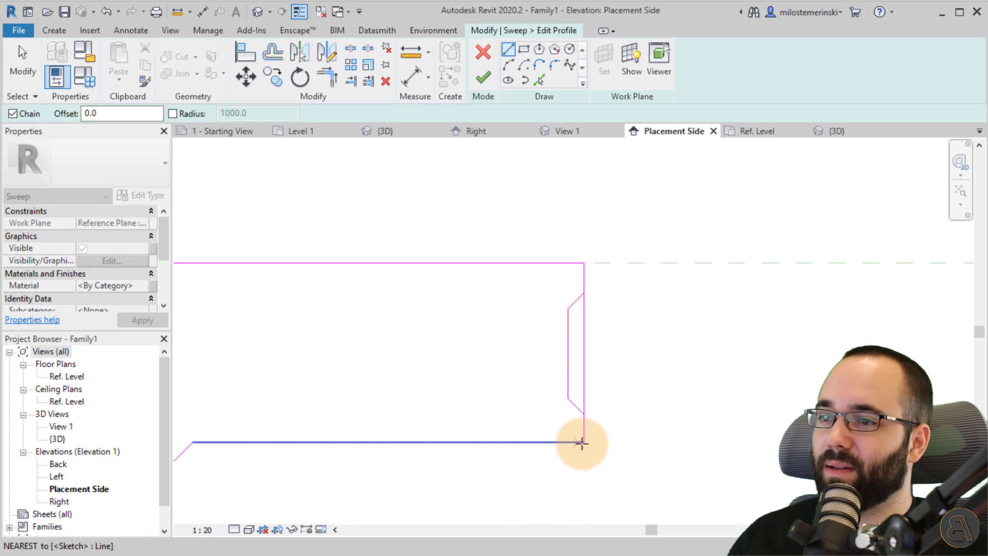
key(Escape)
key(Escape)
click(587, 268)
drag(588, 268, 582, 411)
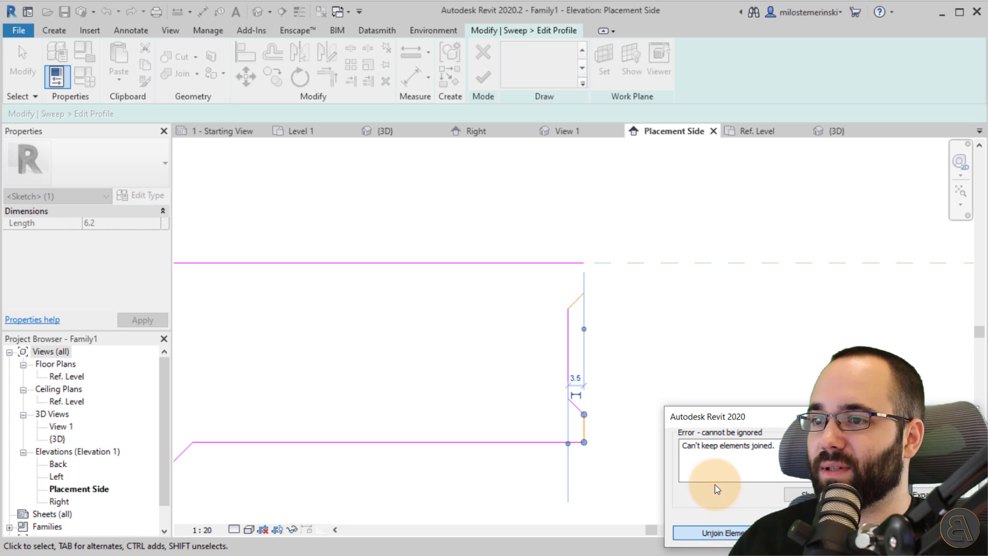
click(720, 533)
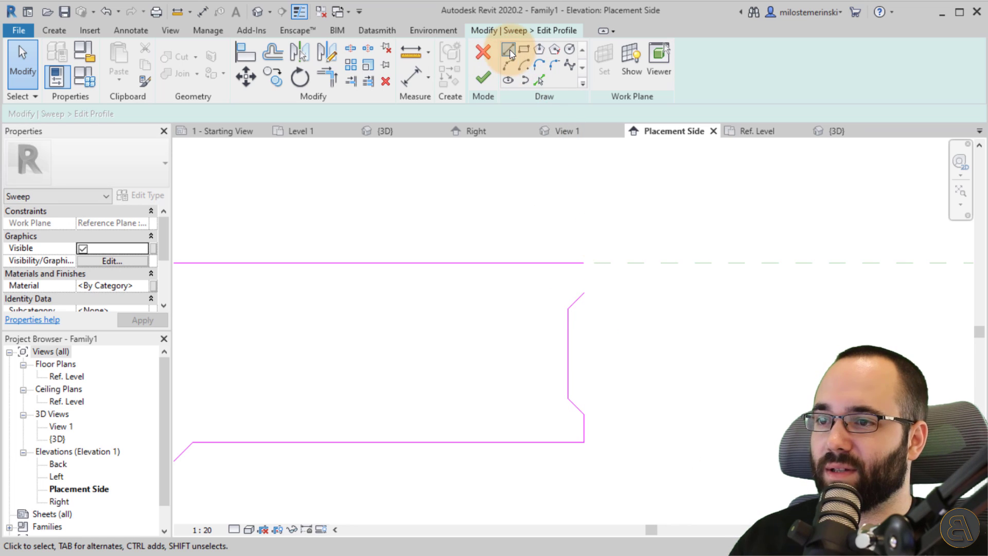
Close the gap above the notch, finish the sill profile, and show the {3D} view
click(510, 50)
click(584, 293)
click(584, 263)
key(Escape)
key(Escape)
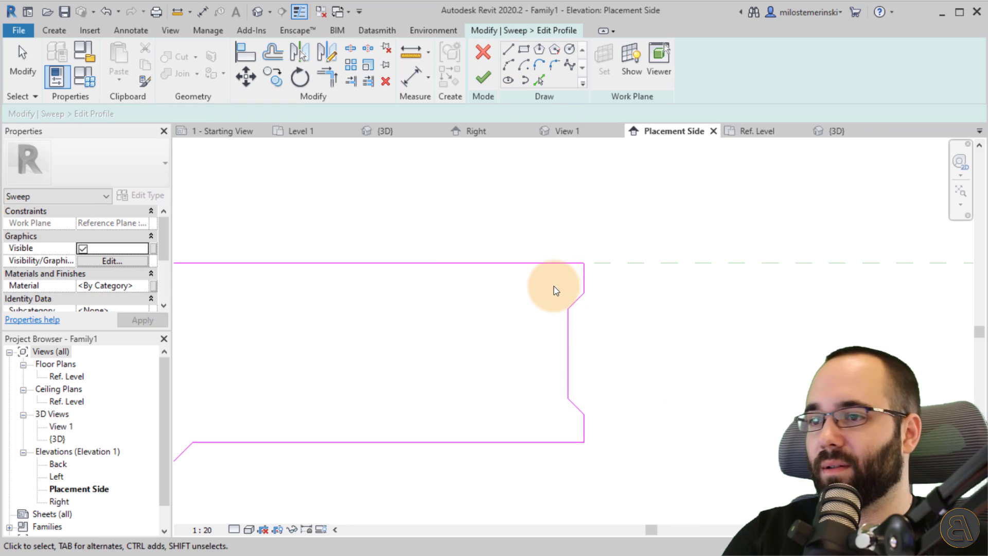
drag(554, 290, 604, 326)
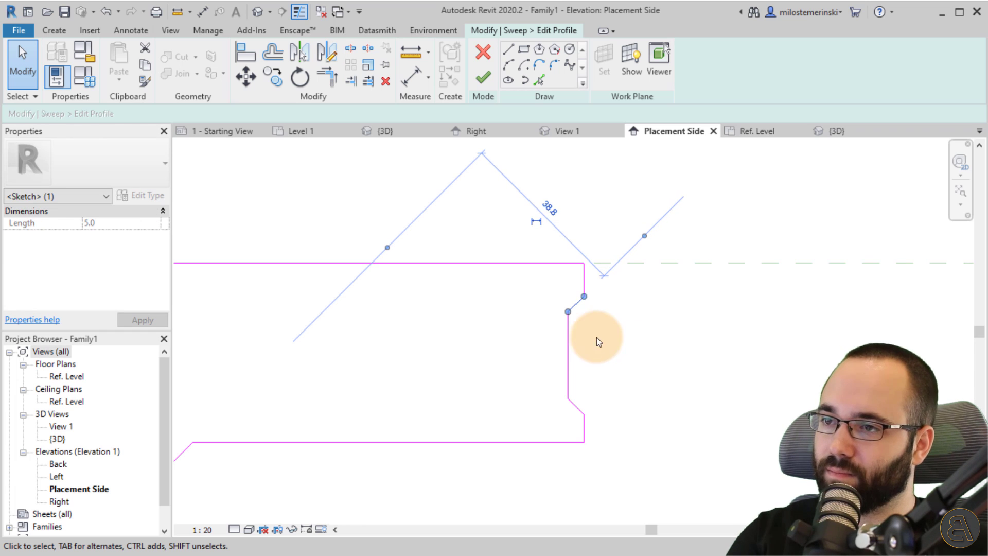
scroll(597, 338, up, 2)
click(752, 353)
scroll(751, 352, down, 5)
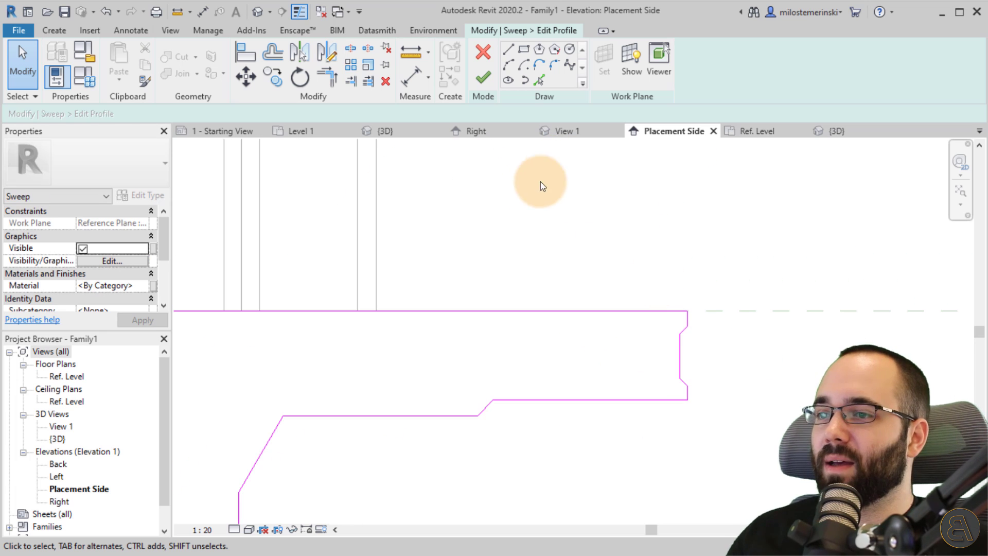
click(483, 78)
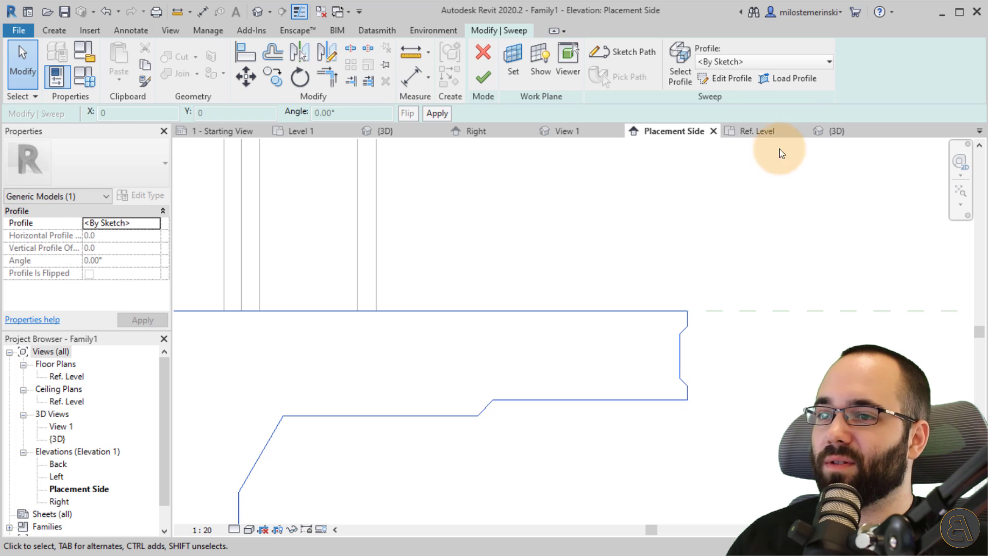
click(838, 133)
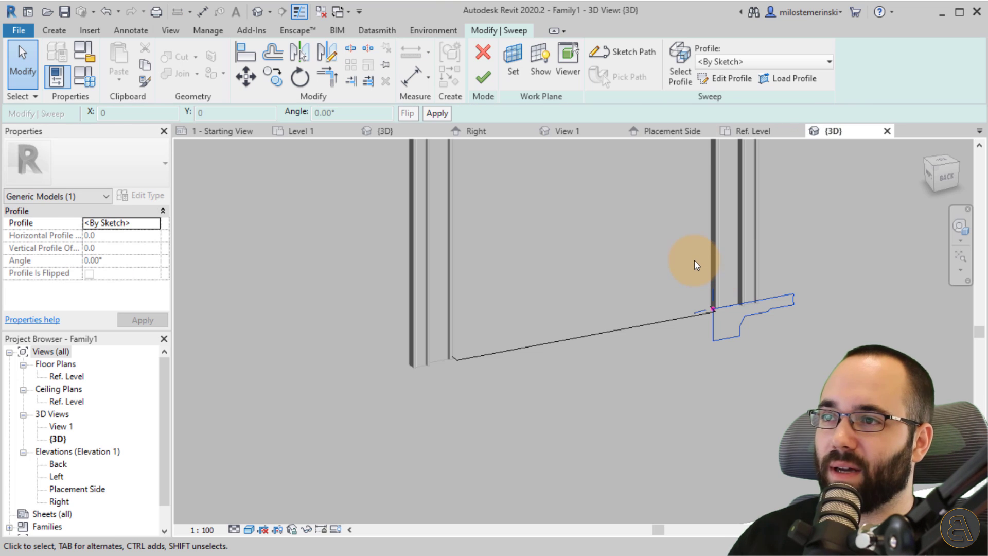
Finish the sill sweep, inspect it in 3D, then reopen its profile for editing
click(496, 86)
click(670, 437)
mouse_move(670, 437)
shift+middle_down()
mouse_move(675, 301)
mouse_move(759, 322)
mouse_move(592, 305)
mouse_move(468, 273)
mouse_move(514, 357)
mouse_move(728, 331)
mouse_move(708, 261)
mouse_move(633, 234)
mouse_move(587, 236)
mouse_move(584, 289)
mouse_move(600, 353)
mouse_move(655, 449)
shift+middle_up()
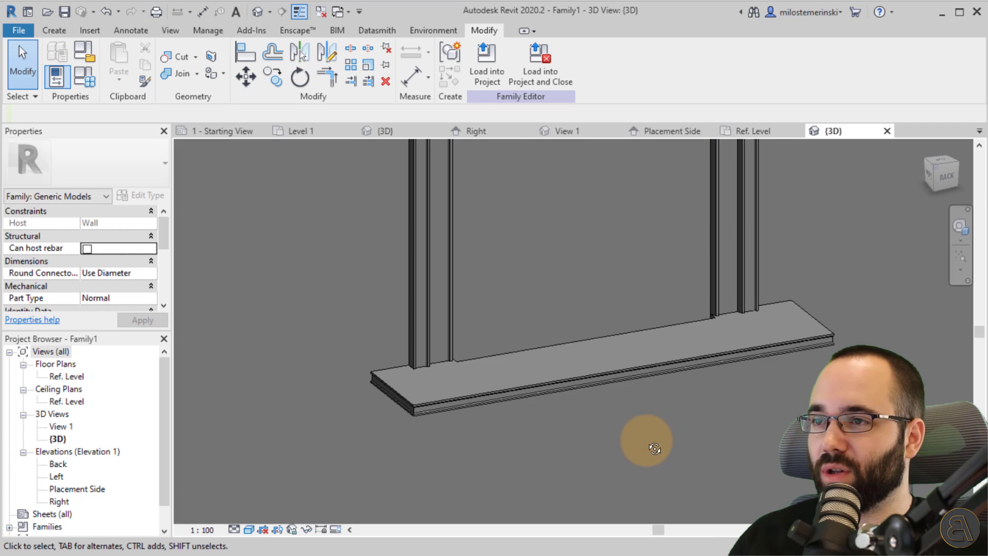
click(611, 377)
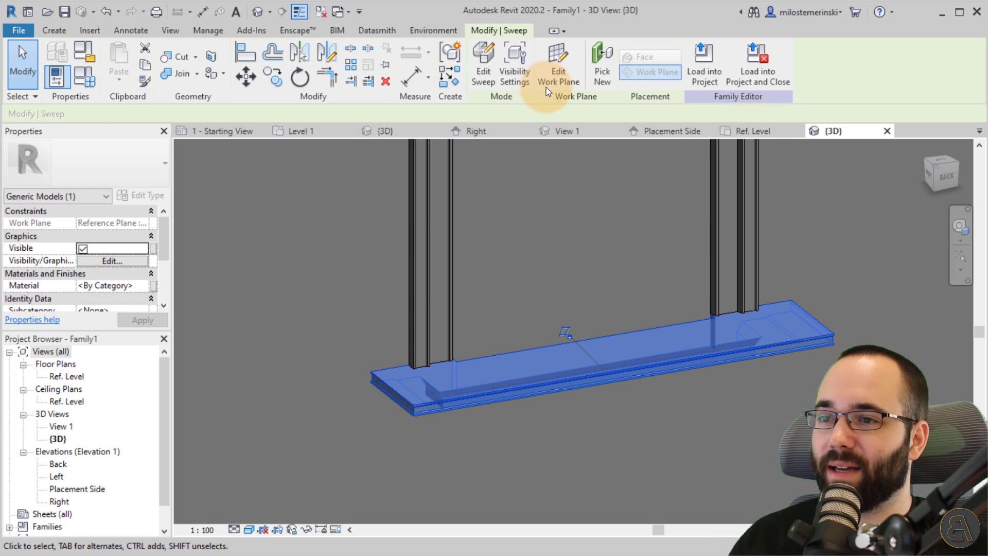
click(485, 77)
scroll(798, 325, up, 4)
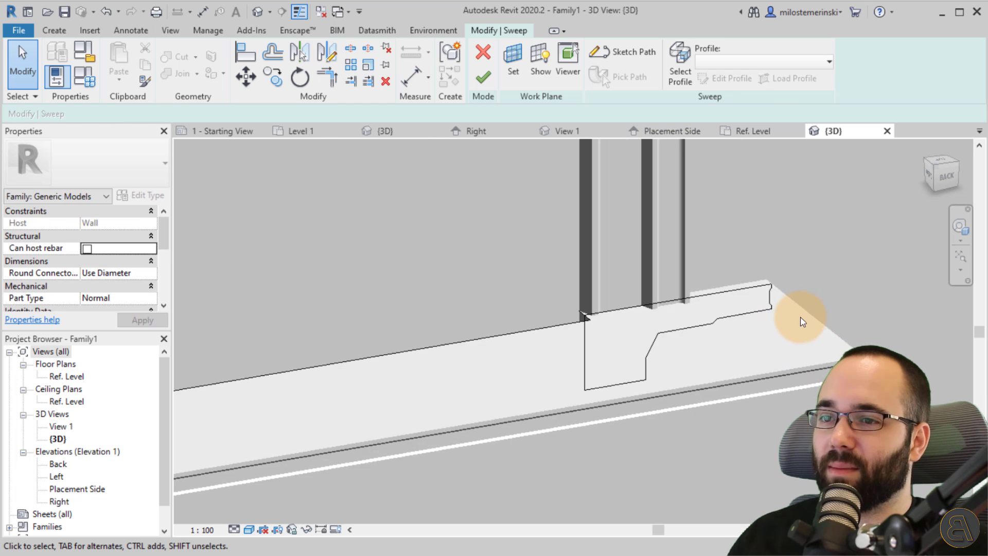
double_click(768, 307)
Shift the profile's right-end lines left so the sill projects less
mouse_move(812, 379)
shift+middle_down()
mouse_move(750, 357)
mouse_move(822, 387)
shift+middle_up()
scroll(819, 371, up, 2)
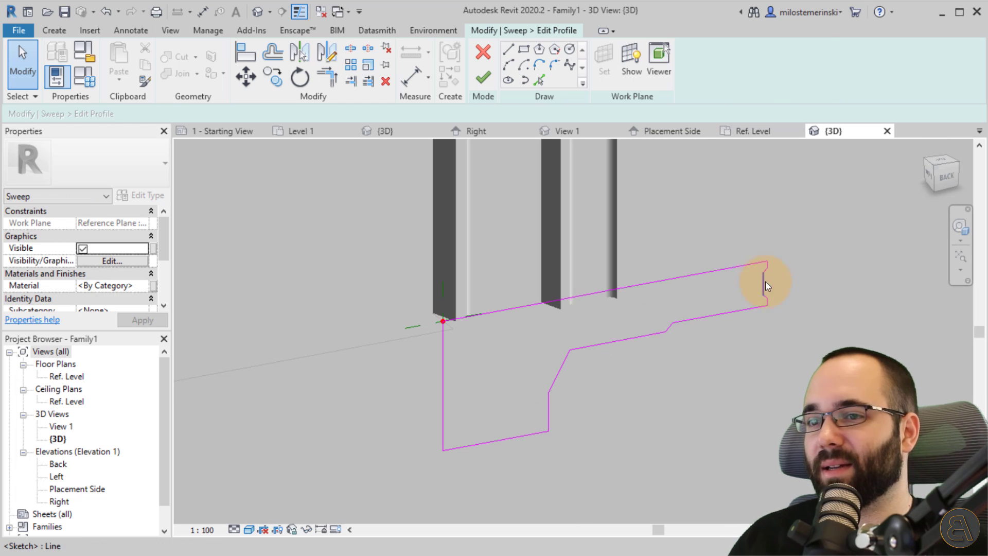
drag(735, 238, 835, 344)
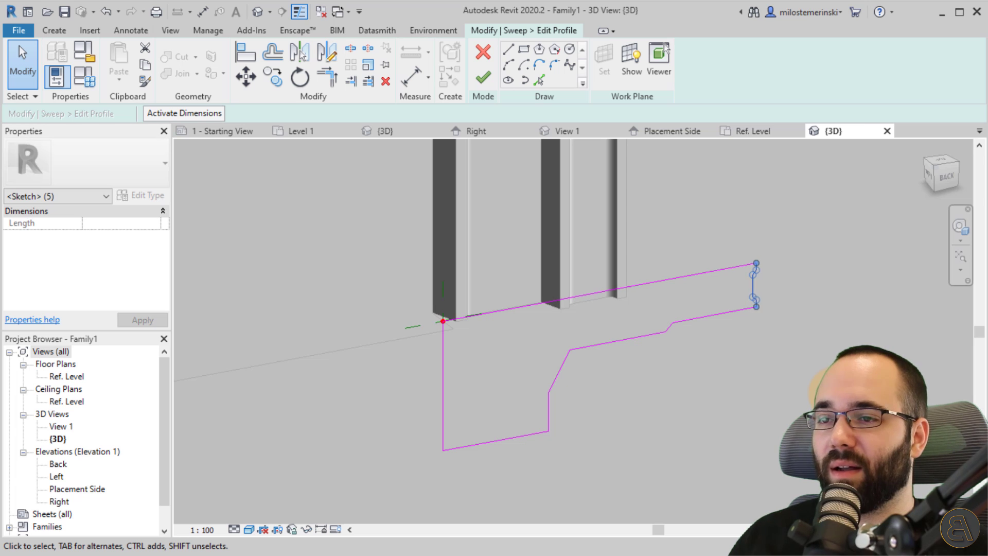
key(Left)
key(Left)
key(Left)
key(Left)
key(Left)
key(Left)
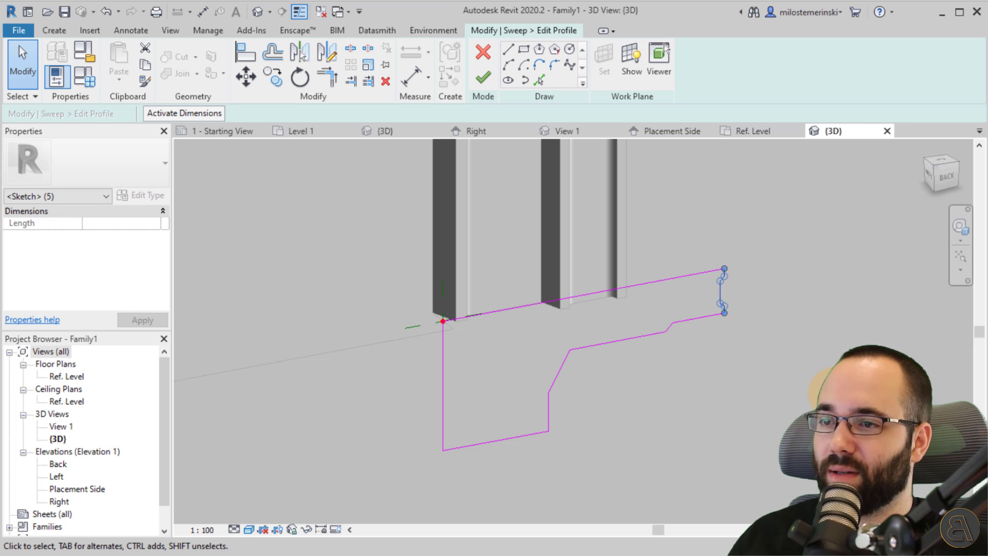
click(739, 292)
mouse_move(636, 242)
mouse_down()
mouse_move(735, 381)
mouse_move(786, 427)
mouse_up()
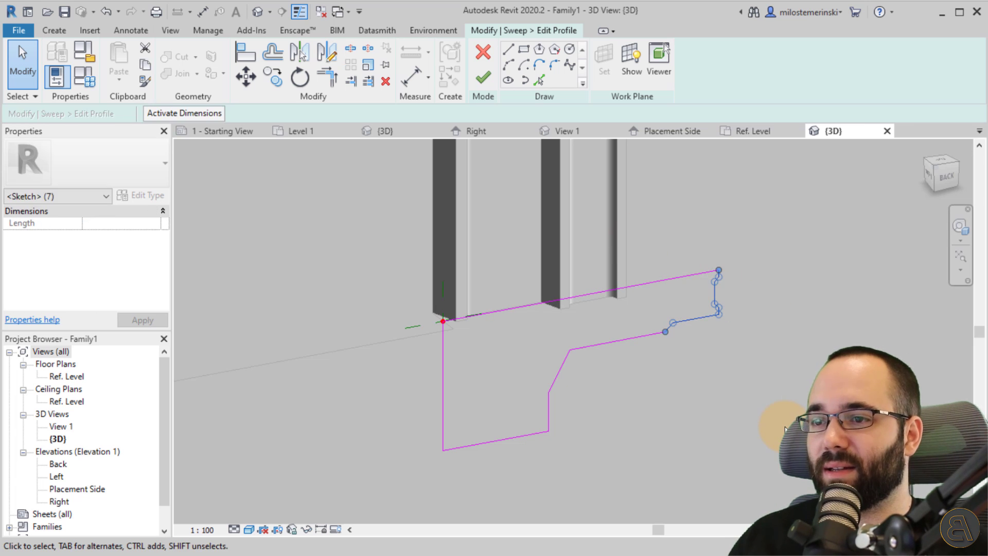
key(Left)
key(Left)
key(Left)
key(Left)
key(Left)
key(Left)
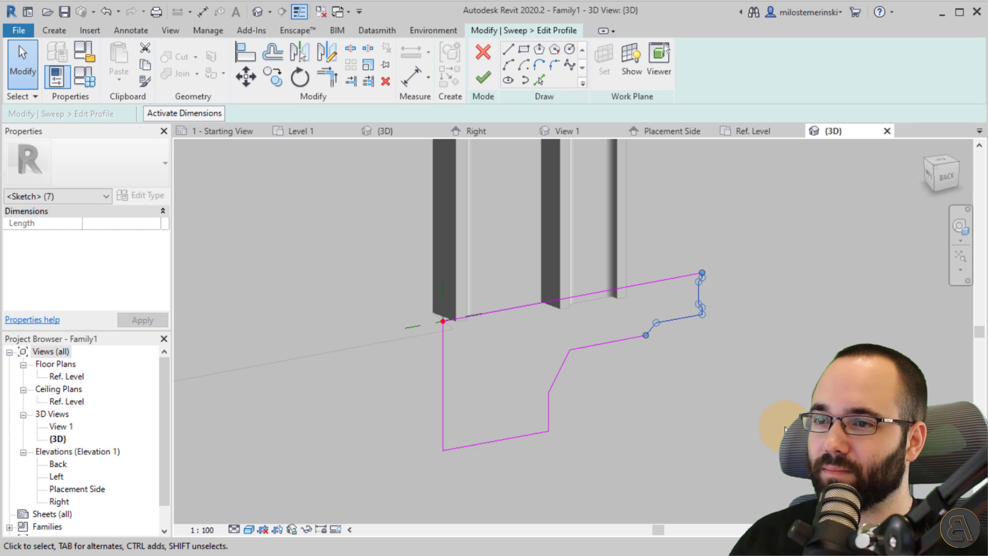
key(Left)
key(Left)
key(Left)
key(Left)
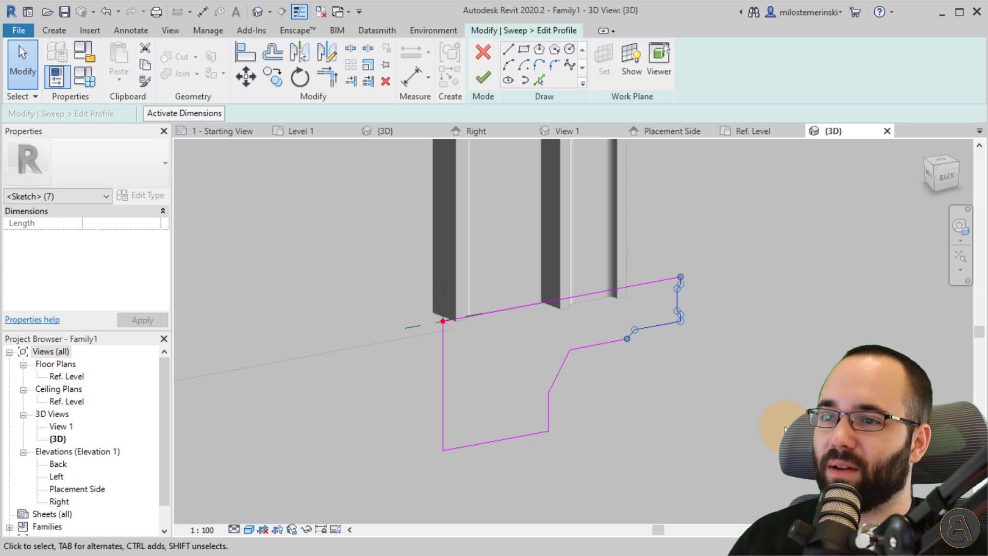
click(785, 429)
scroll(696, 325, up, 6)
scroll(682, 257, up, 1)
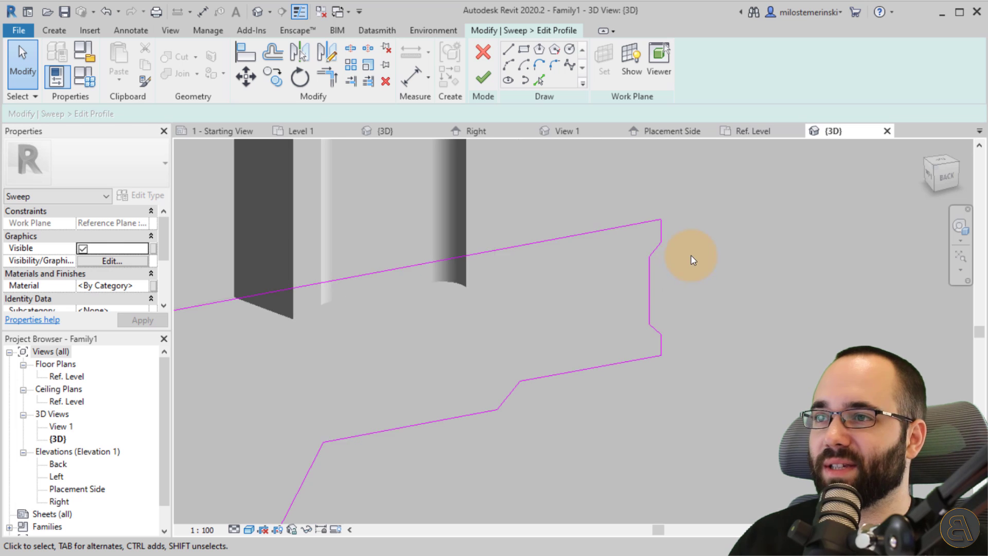
scroll(694, 260, down, 4)
Finish the edited profile and the sill sweep
click(487, 81)
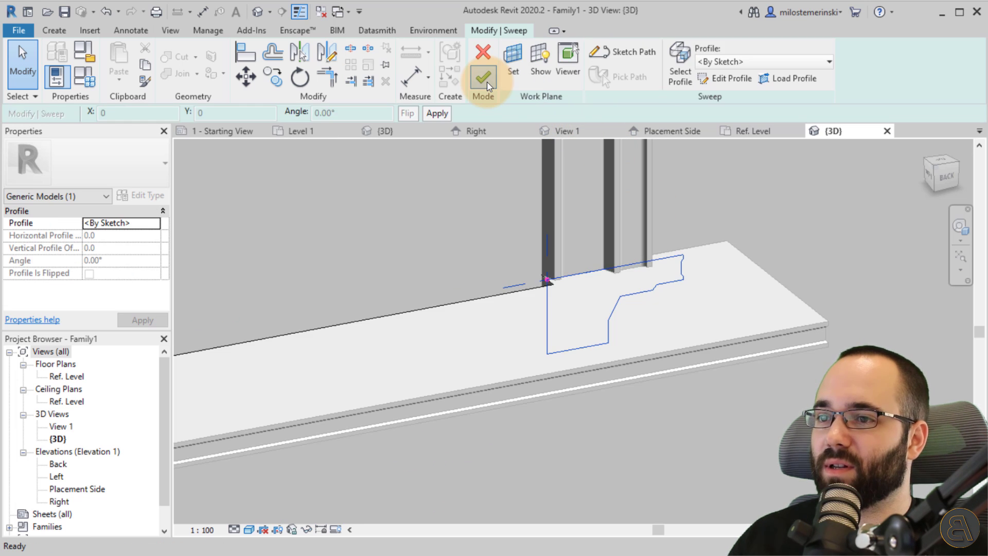
click(487, 82)
scroll(734, 289, down, 4)
click(581, 393)
Orbit the 3D view to inspect the sill's underside and the whole wall
mouse_move(659, 442)
shift+middle_down()
mouse_move(674, 287)
mouse_move(697, 427)
mouse_move(673, 403)
mouse_move(640, 419)
mouse_move(639, 469)
mouse_move(653, 439)
shift+middle_up()
scroll(618, 452, up, 2)
scroll(483, 372, up, 5)
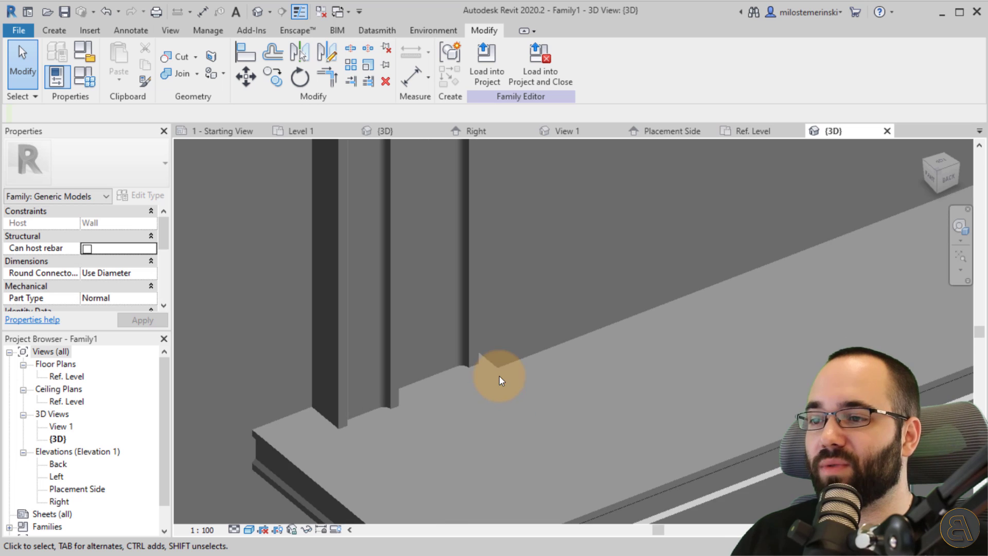
scroll(497, 361, down, 8)
shift+middle_drag(514, 386, 503, 233)
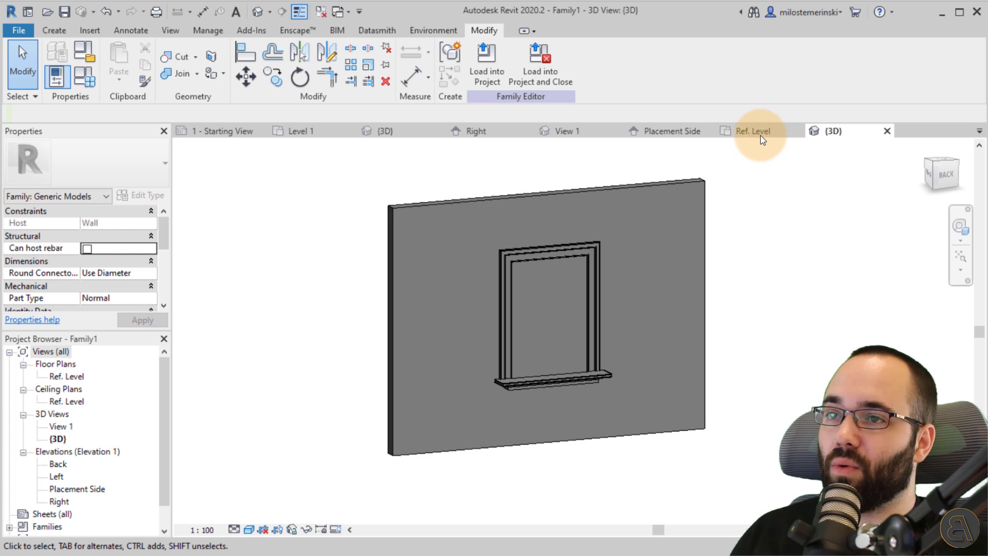
Switch to the Placement Side elevation and pan to the window head
click(685, 132)
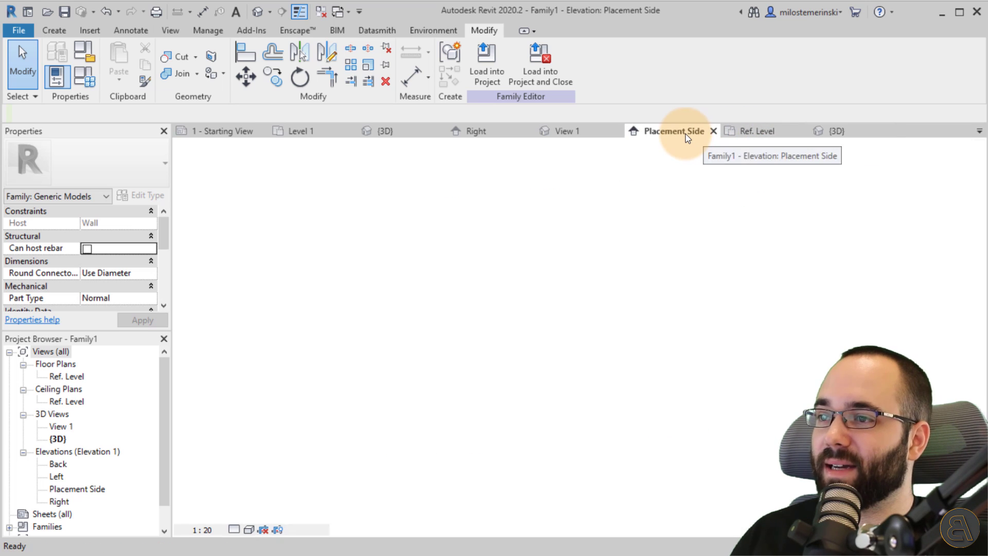
scroll(552, 472, down, 2)
middle_drag(525, 423, 519, 453)
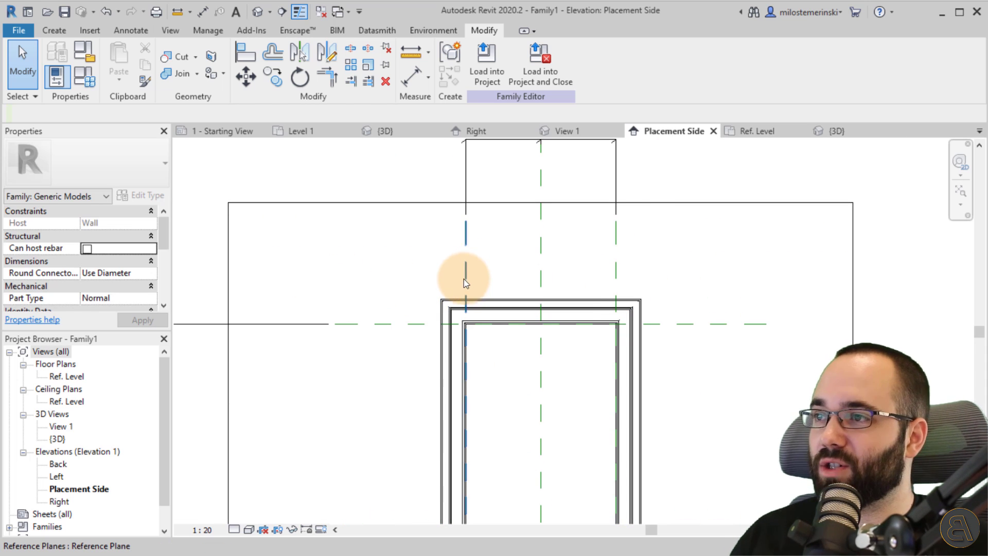
Draw a horizontal reference plane across the window and move it onto the trim's top edge
click(59, 32)
click(764, 72)
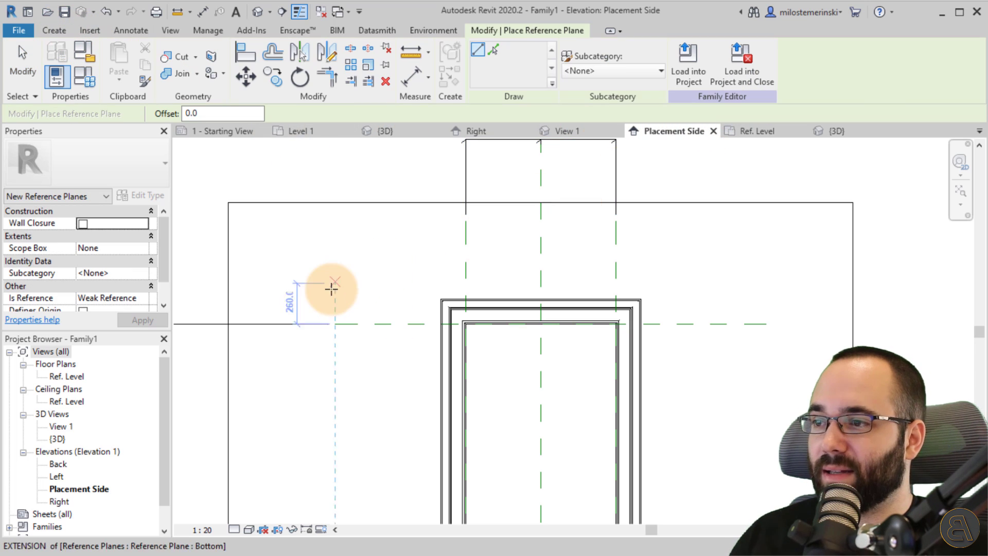
click(337, 289)
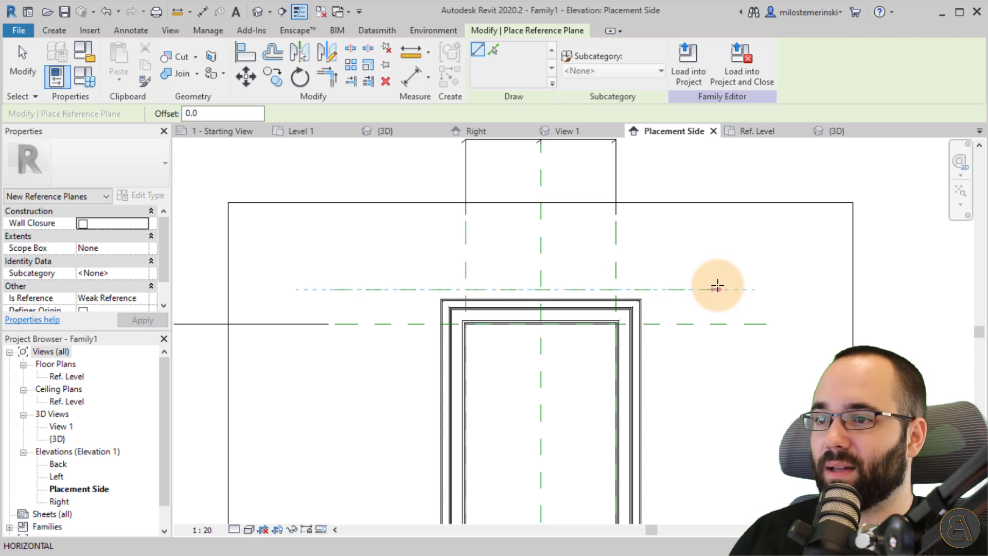
click(766, 290)
key(Escape)
key(Escape)
click(361, 290)
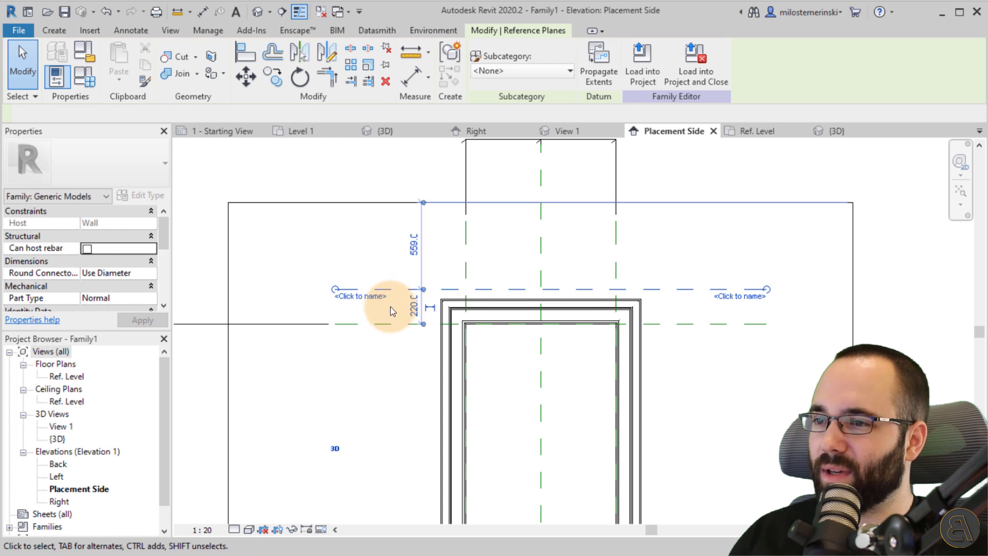
scroll(381, 301, up, 2)
scroll(489, 293, up, 2)
key(Escape)
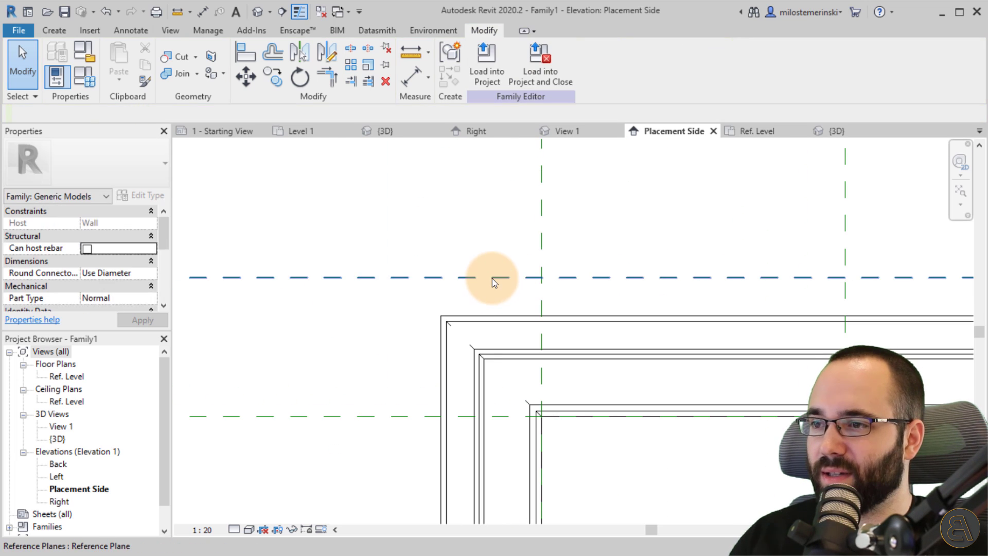
drag(492, 279, 490, 316)
key(Escape)
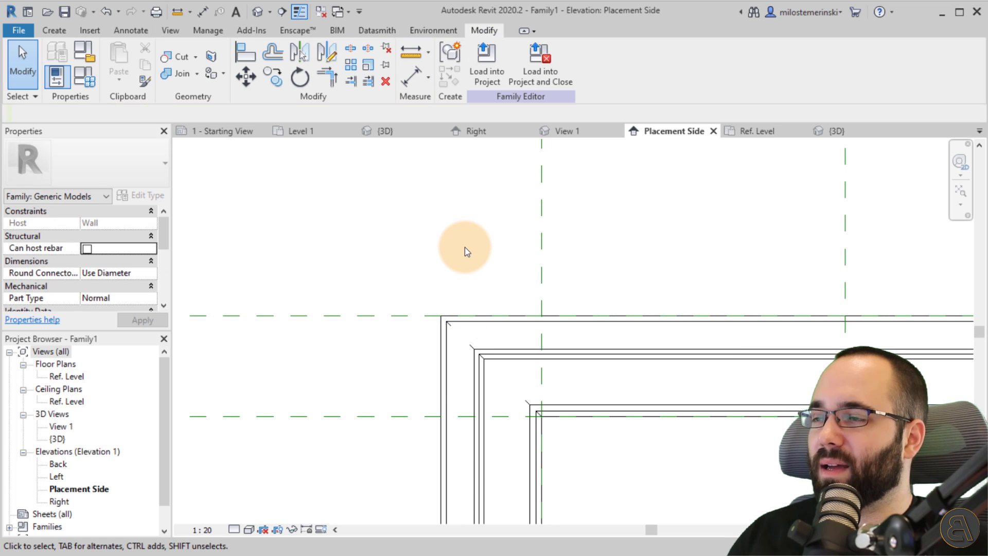
scroll(392, 287, down, 5)
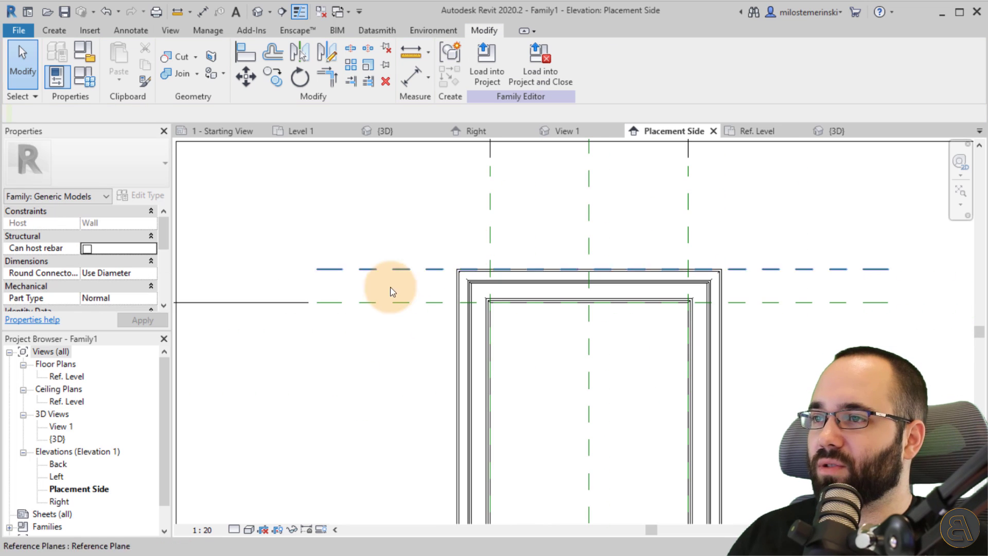
Dimension the new plane 160 above the Trim Height plane with an aligned dimension
click(409, 84)
scroll(403, 268, down, 2)
middle_drag(403, 268, 448, 233)
click(453, 227)
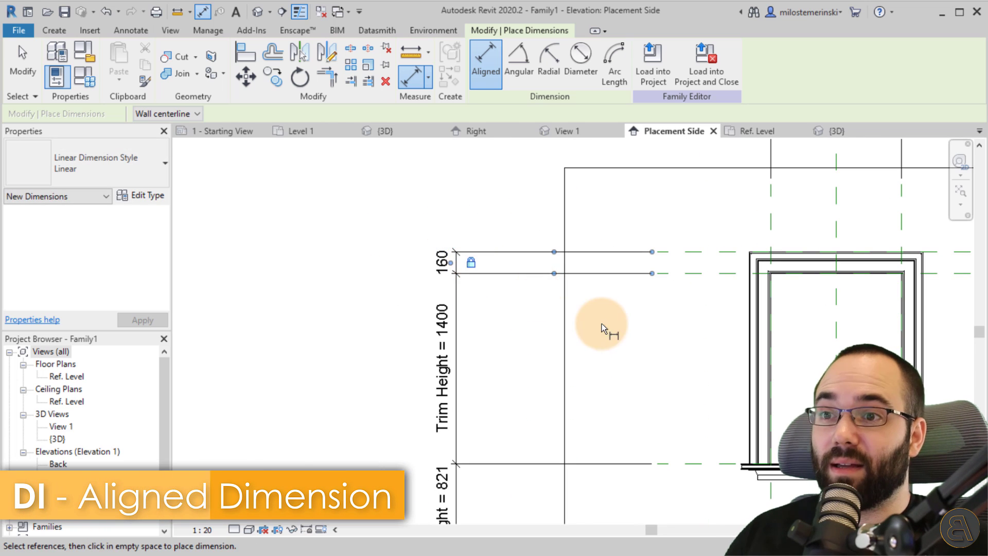
key(Escape)
key(Escape)
Check the new reference plane, then pan back to the window head
scroll(617, 335, down, 3)
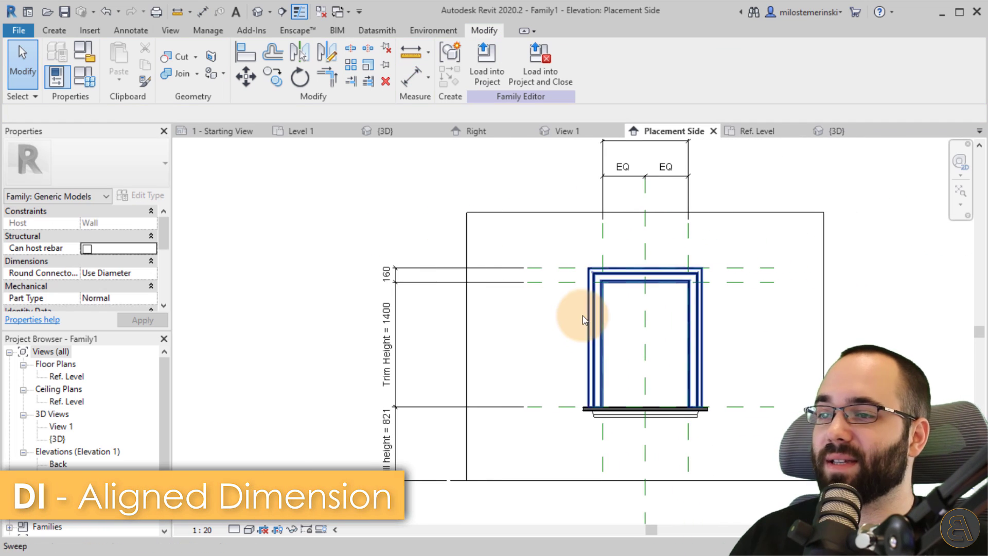
middle_drag(583, 316, 457, 325)
scroll(513, 311, up, 3)
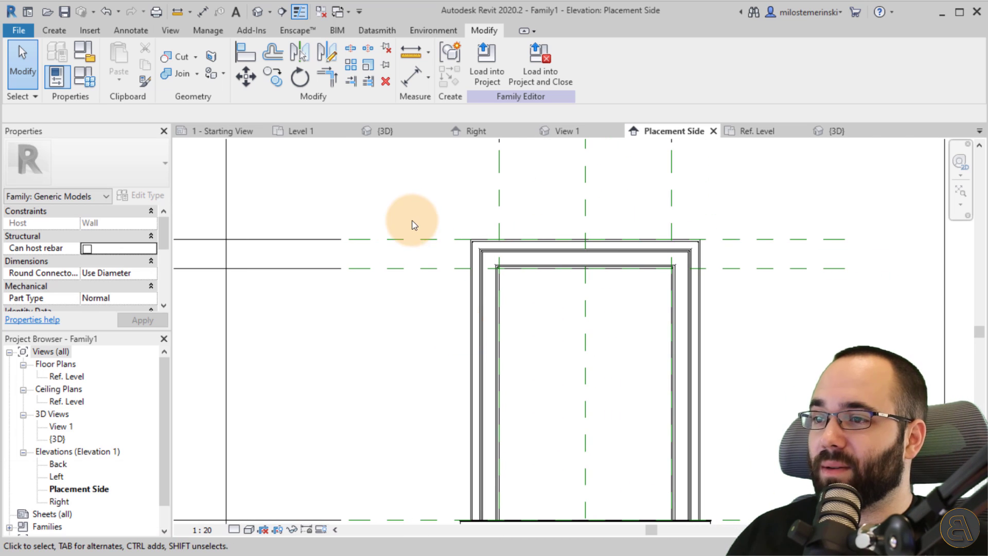
click(421, 248)
scroll(443, 296, down, 2)
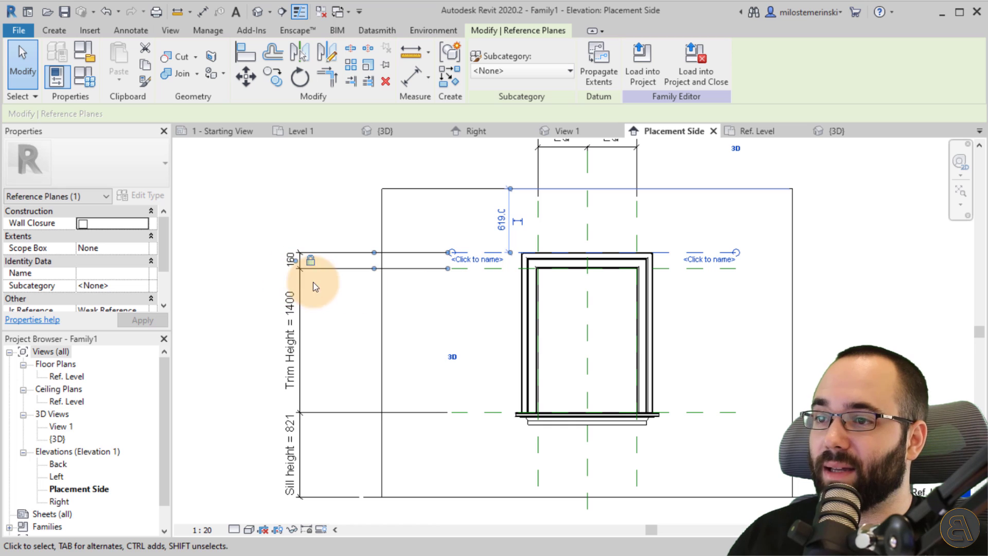
click(461, 319)
middle_drag(543, 241, 515, 298)
scroll(509, 298, up, 2)
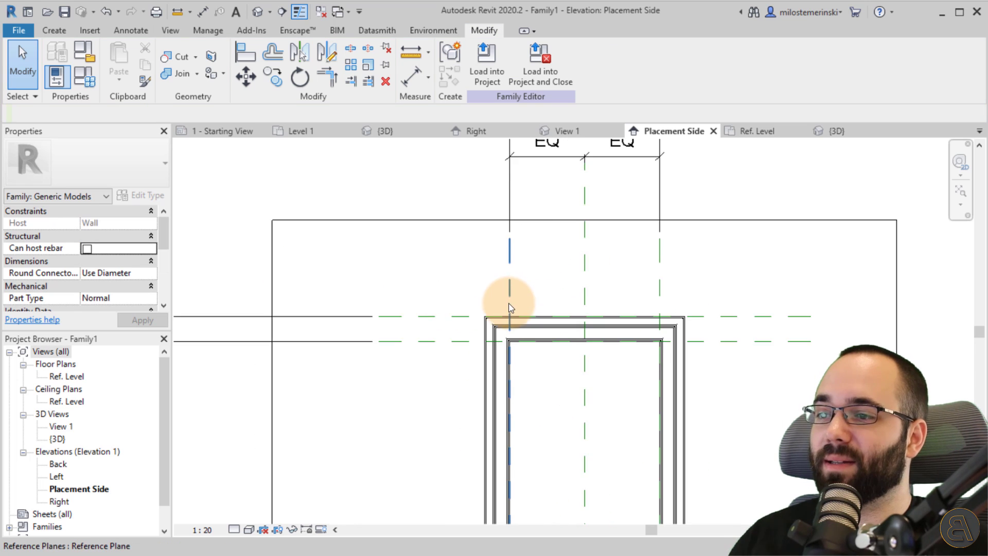
scroll(509, 301, down, 2)
middle_drag(519, 386, 497, 333)
scroll(513, 419, up, 2)
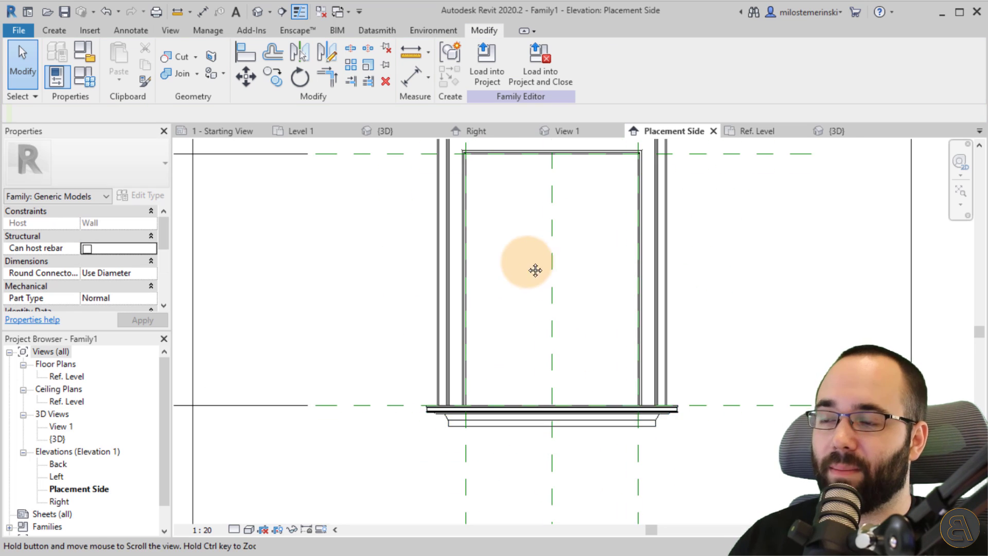
middle_drag(527, 261, 541, 425)
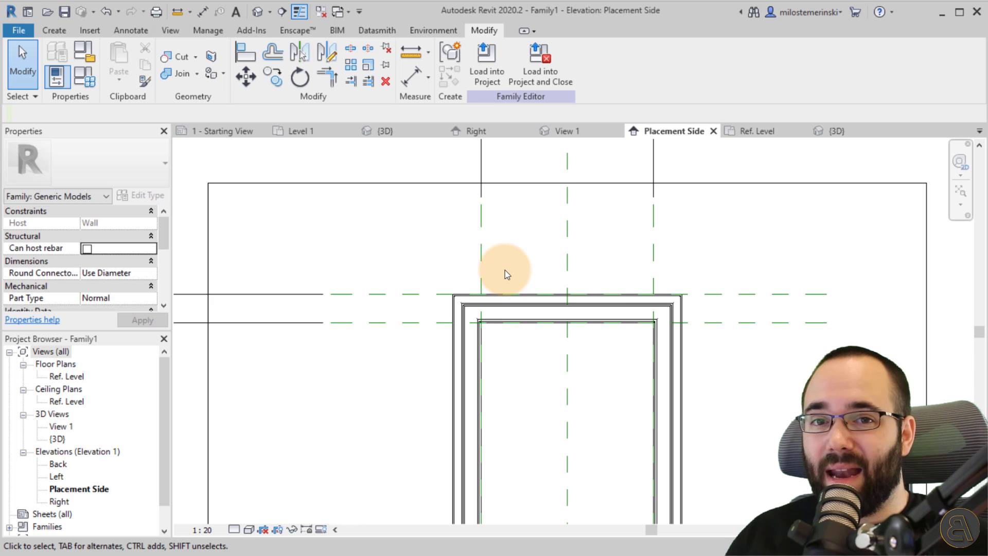
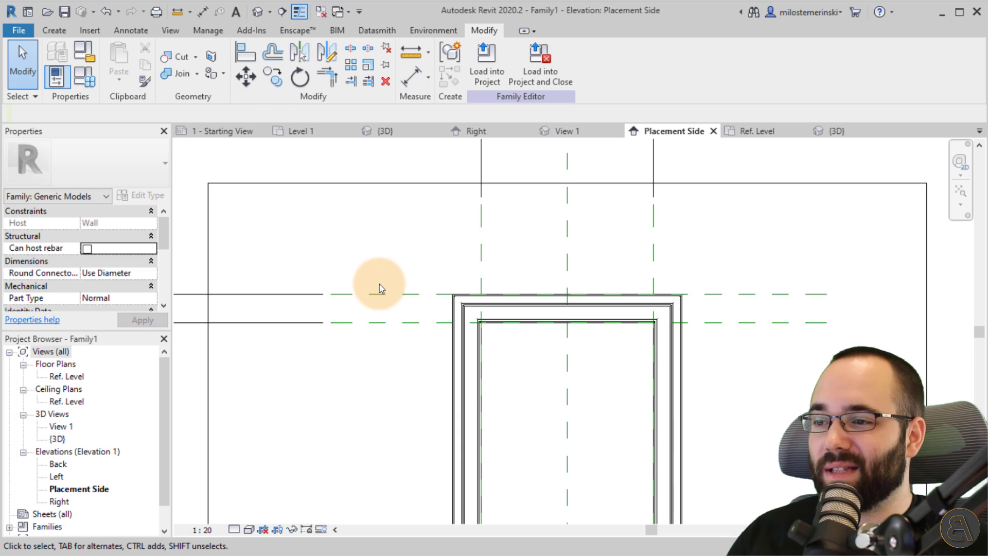
Select the unnamed reference plane above the window head and name it Top
scroll(379, 284, down, 2)
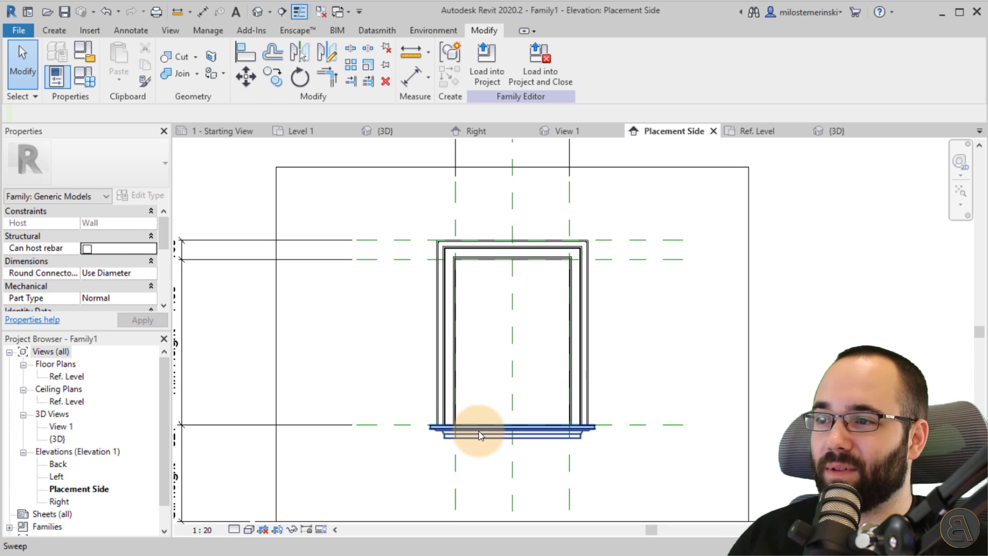
click(408, 247)
click(393, 248)
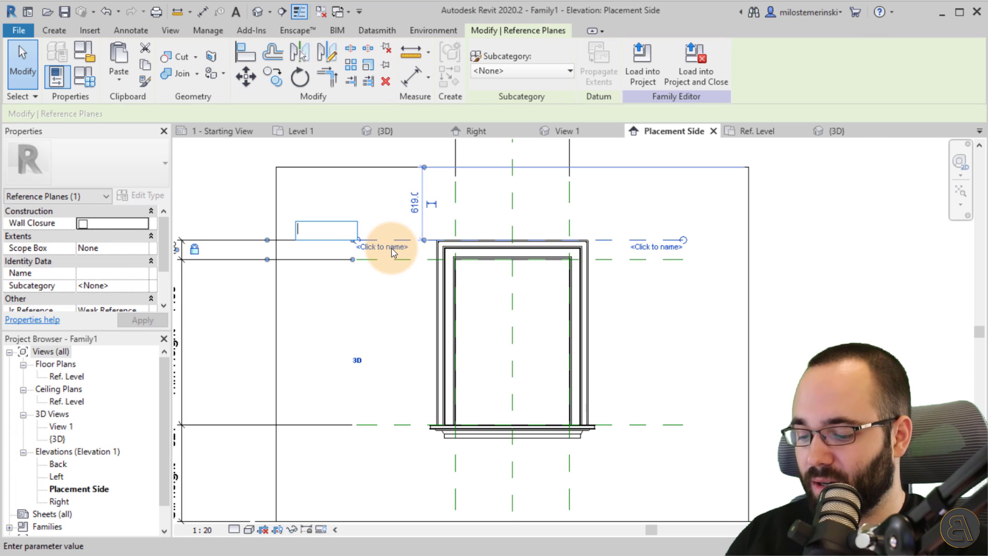
text(Topo)
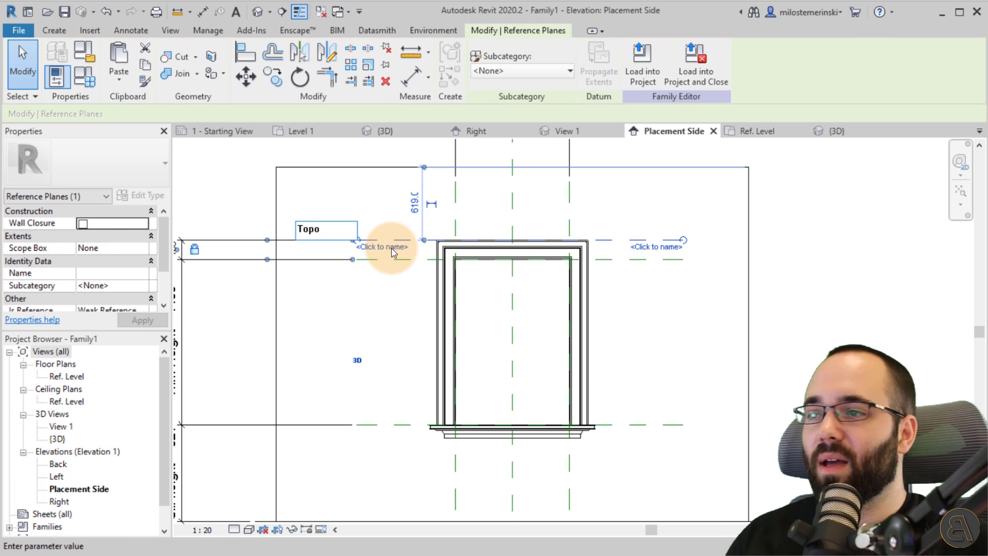
click(469, 472)
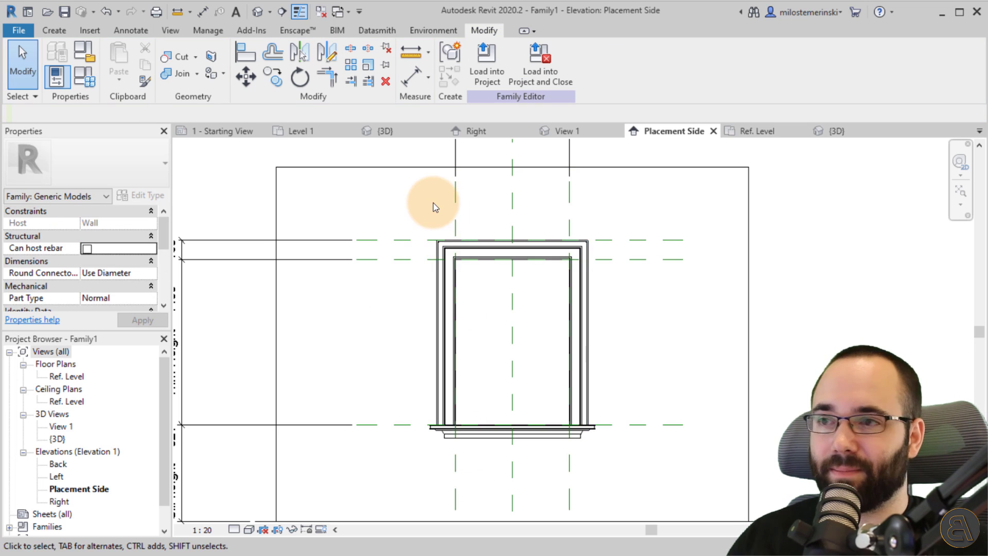
In the Ref. Level plan, start a sweep path sketch on a named reference-plane work plane
scroll(359, 309, up, 1)
click(741, 132)
middle_drag(461, 286, 649, 288)
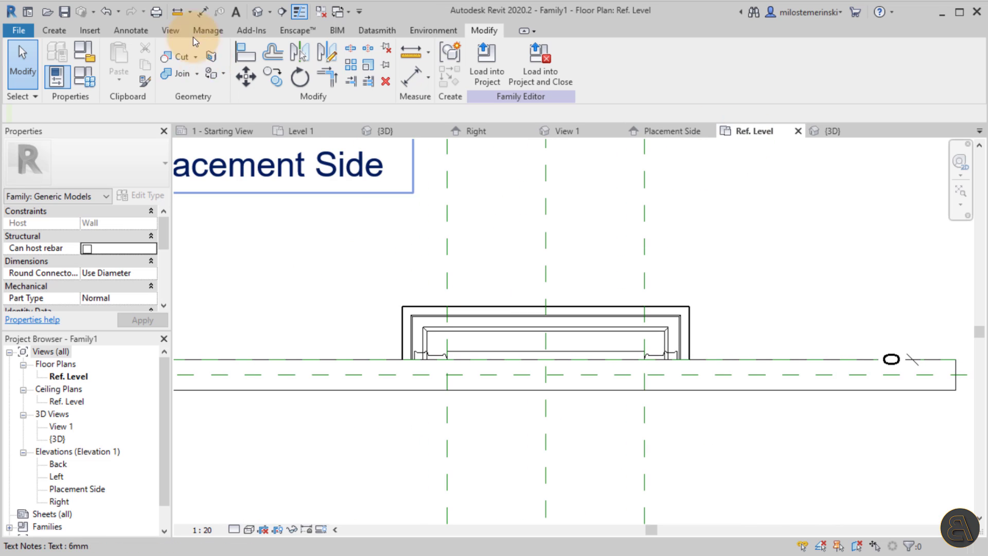
click(55, 30)
click(217, 73)
click(638, 64)
click(608, 80)
click(479, 261)
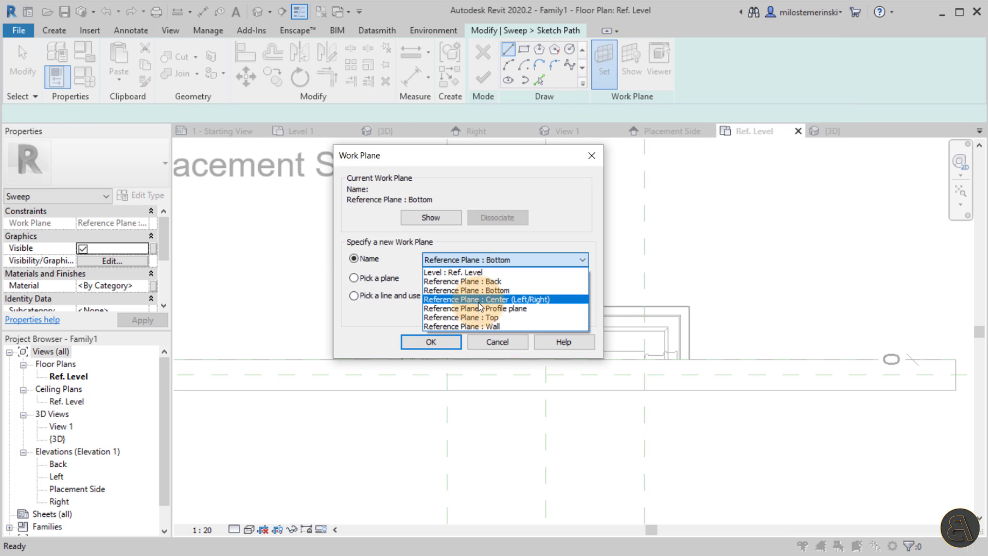
click(466, 318)
click(431, 342)
Draw the path across the top of the window trim with short legs at both ends
scroll(427, 364, up, 6)
middle_drag(501, 359, 433, 405)
click(387, 393)
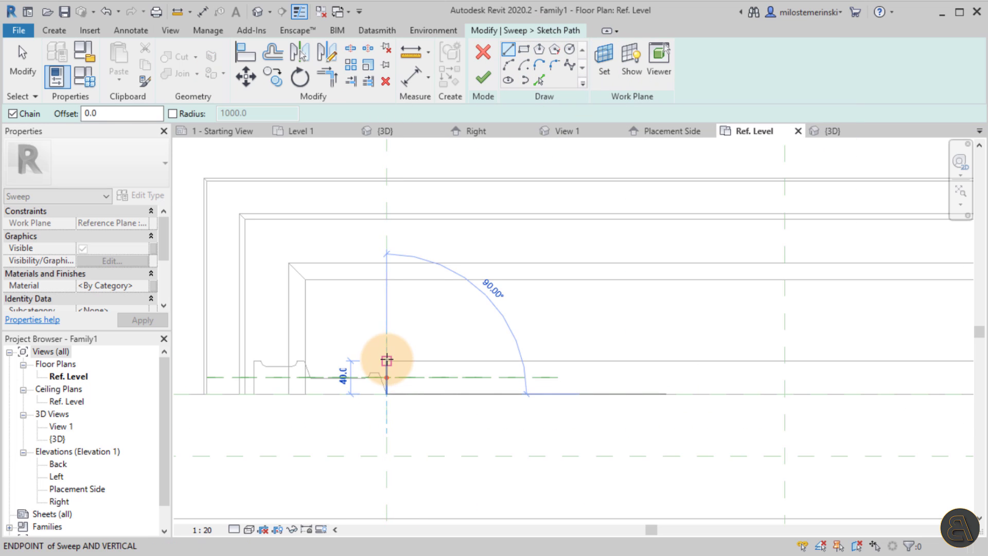
click(386, 359)
scroll(618, 355, down, 3)
middle_drag(742, 350, 401, 355)
click(649, 364)
click(649, 386)
key(Escape)
key(Escape)
Select the short left and right path legs and lock the right leg's alignment
middle_drag(247, 381, 525, 409)
scroll(404, 397, up, 7)
click(400, 396)
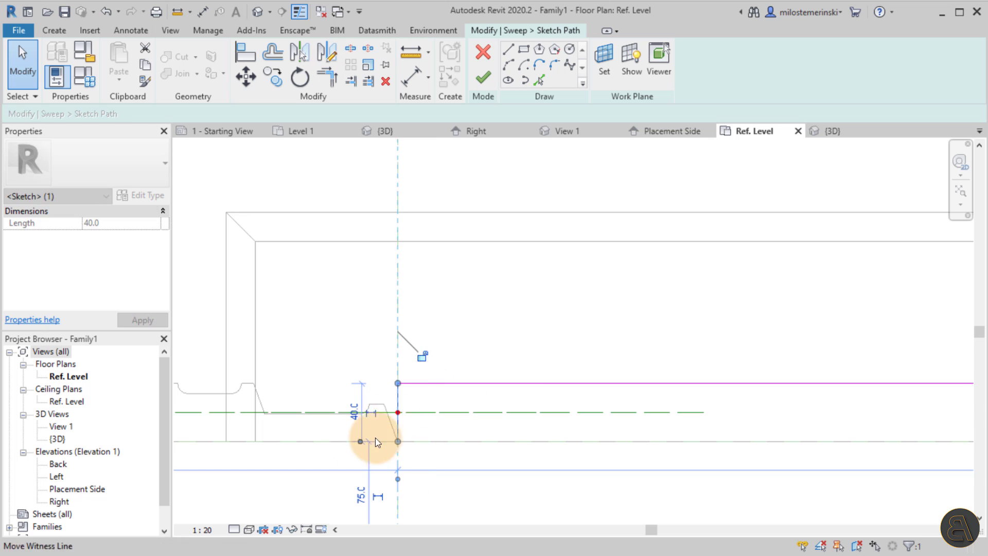
scroll(381, 438, down, 3)
middle_drag(895, 430, 386, 386)
click(796, 384)
click(768, 312)
scroll(510, 339, down, 3)
click(494, 184)
Align the path line to the Back reference plane with AL and lock it
key(a)
key(l)
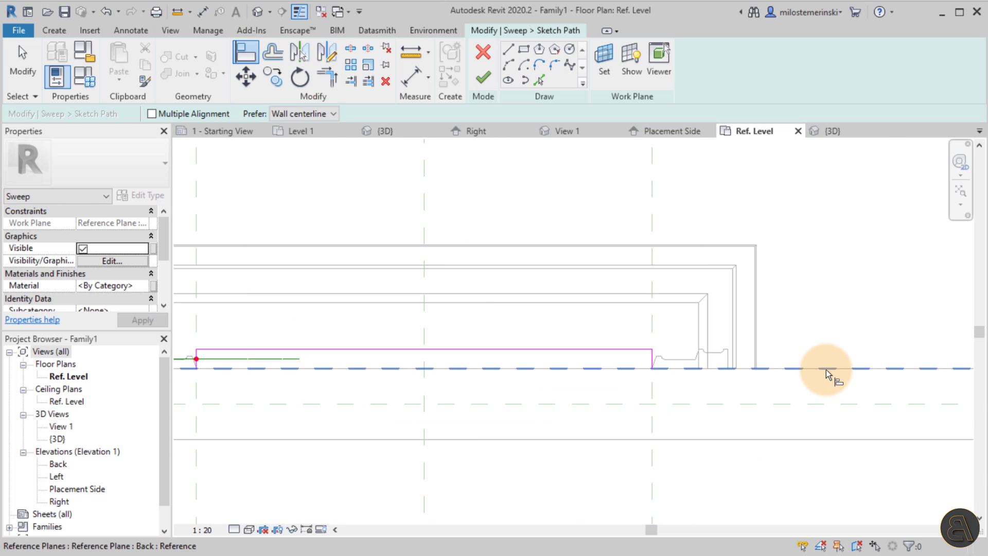
scroll(750, 392, up, 3)
mouse_move(232, 384)
middle_down()
mouse_move(750, 392)
mouse_move(513, 396)
middle_up()
key(Escape)
key(Escape)
scroll(746, 401, down, 3)
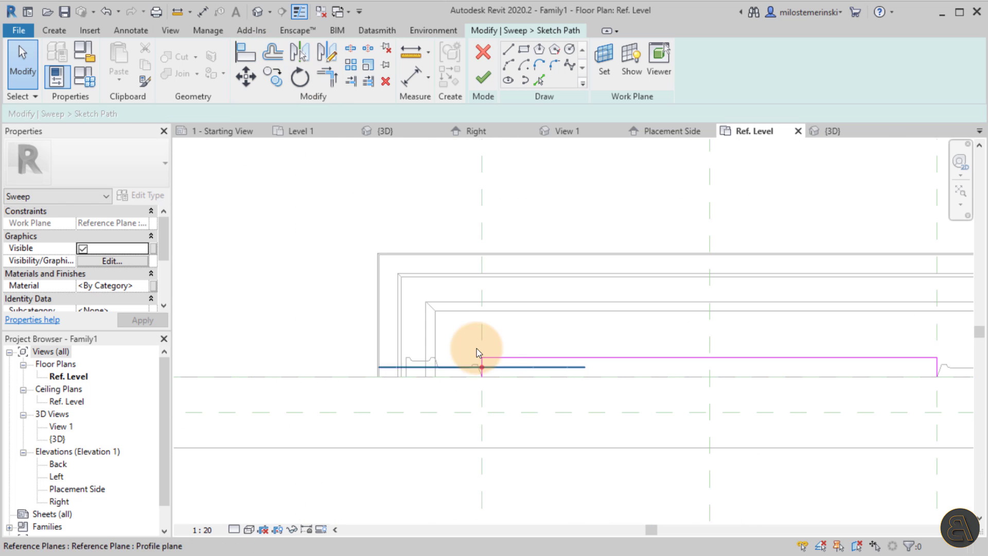
click(412, 77)
click(337, 377)
click(492, 357)
click(269, 332)
key(Escape)
key(Escape)
click(669, 131)
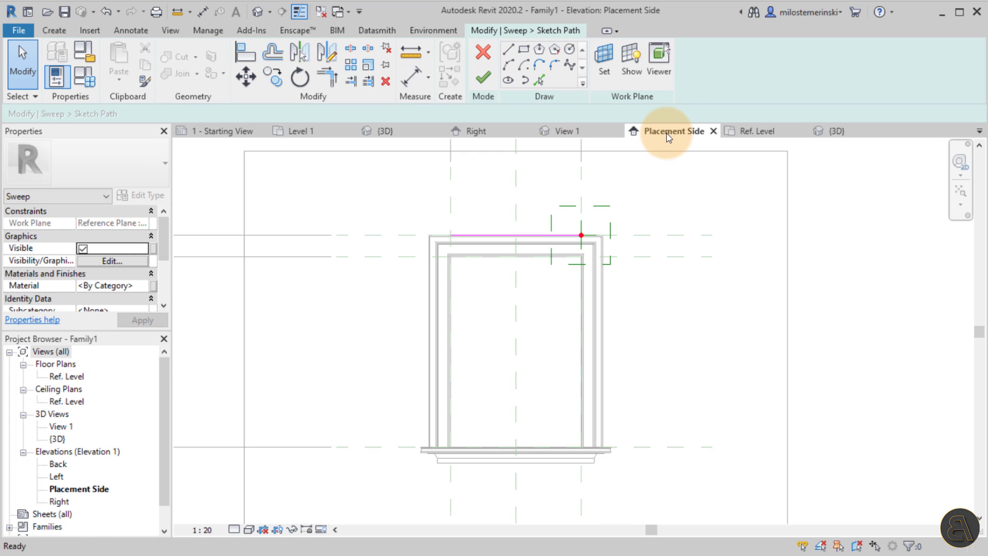
scroll(563, 180, up, 3)
Finish the path and begin the cornice profile with its vertical, top and stepped edges
click(482, 77)
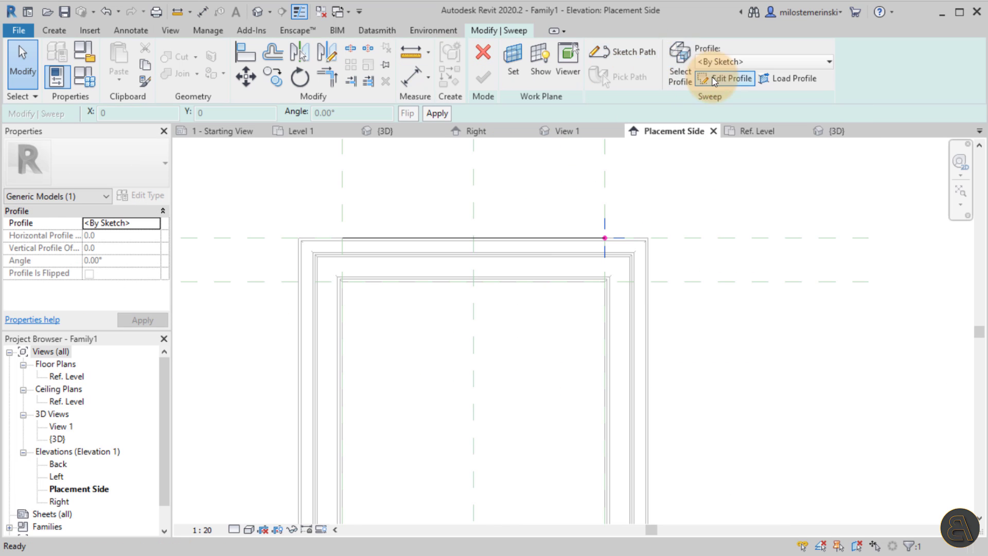
click(728, 77)
scroll(772, 165, up, 3)
click(452, 342)
click(452, 236)
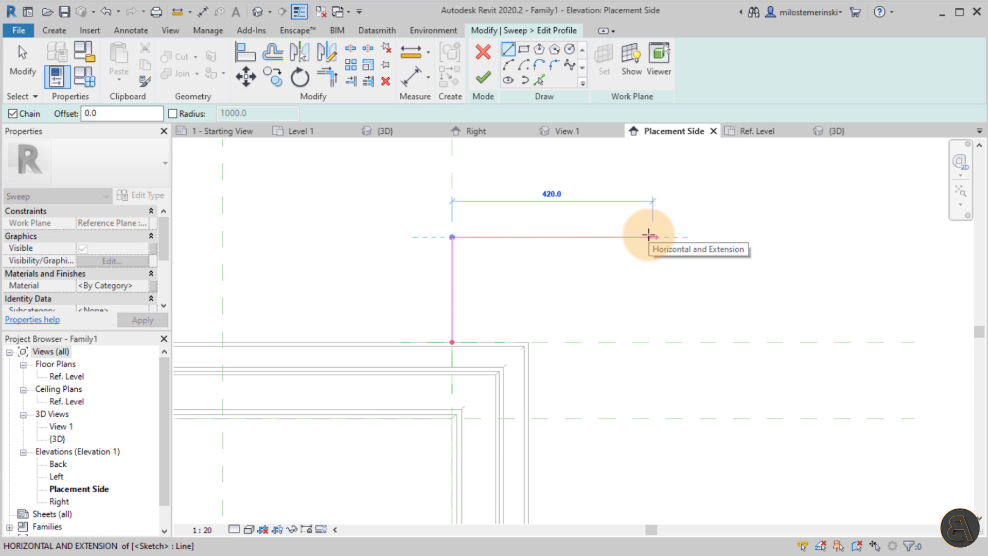
scroll(579, 236, down, 2)
scroll(579, 236, up, 1)
click(574, 236)
scroll(573, 247, up, 2)
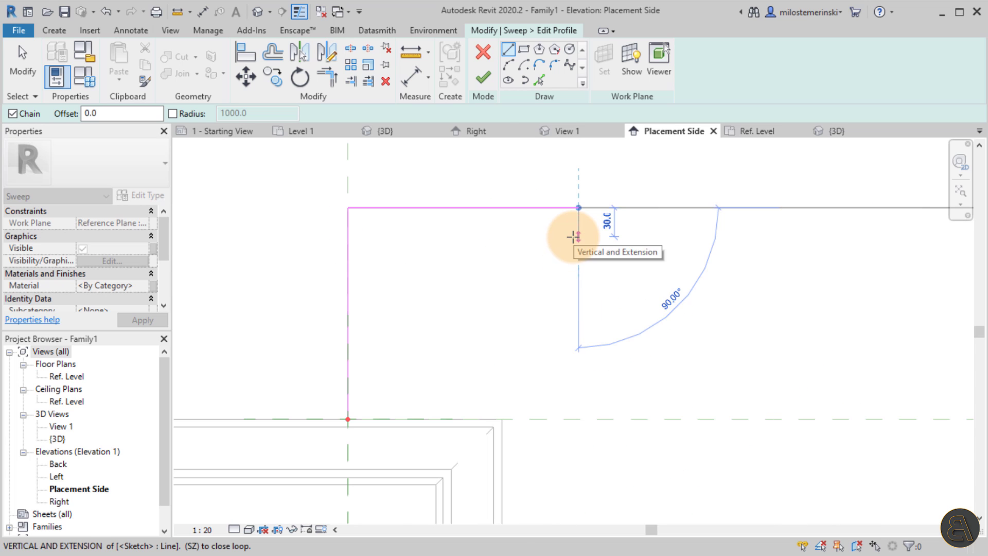
click(573, 237)
scroll(536, 239, up, 2)
click(463, 238)
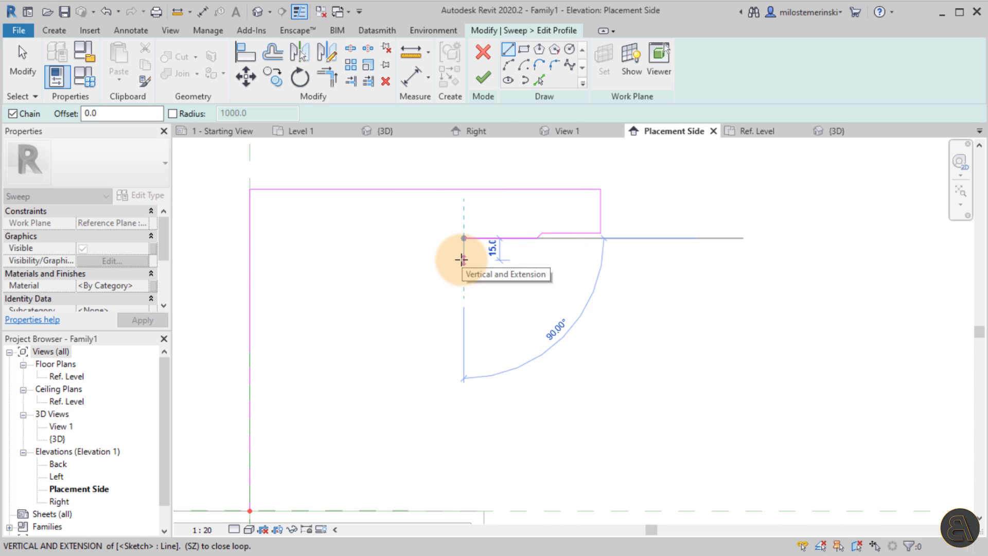
scroll(432, 259, up, 2)
Add the quarter-round curve, short step, horizontal segment and diagonal chamfer to the profile
click(509, 65)
click(452, 259)
click(462, 233)
click(509, 50)
click(452, 277)
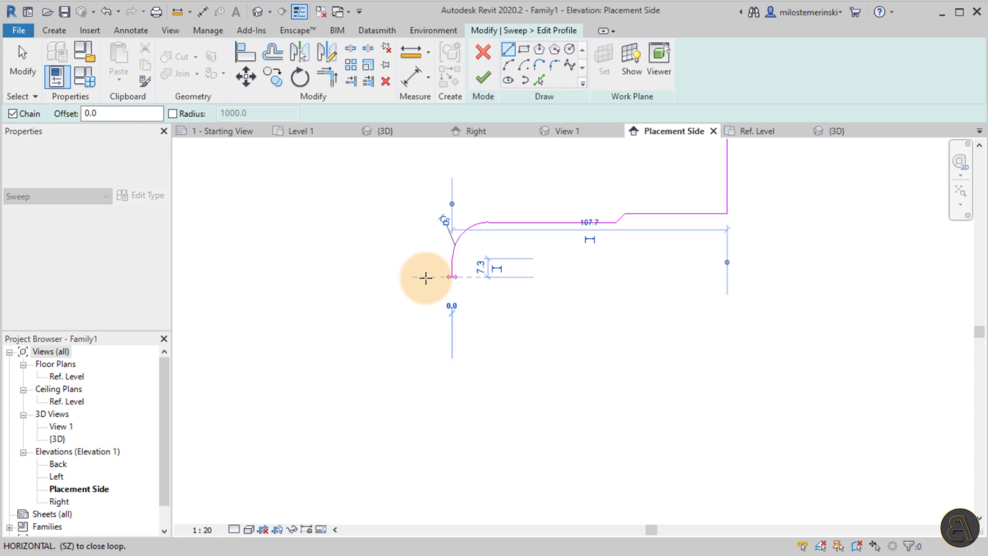
scroll(426, 278, down, 1)
middle_drag(426, 278, 593, 302)
click(535, 301)
click(500, 335)
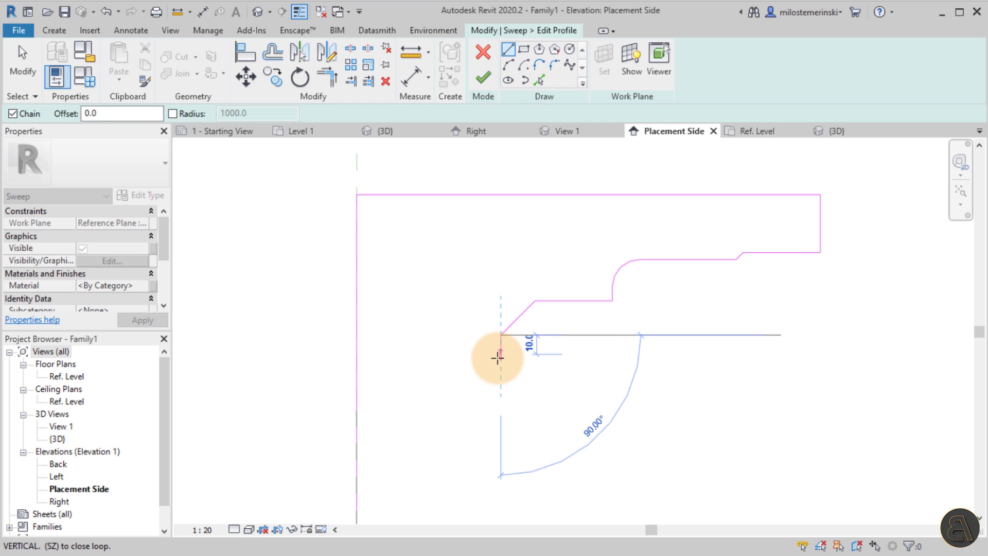
click(508, 65)
scroll(484, 330, up, 3)
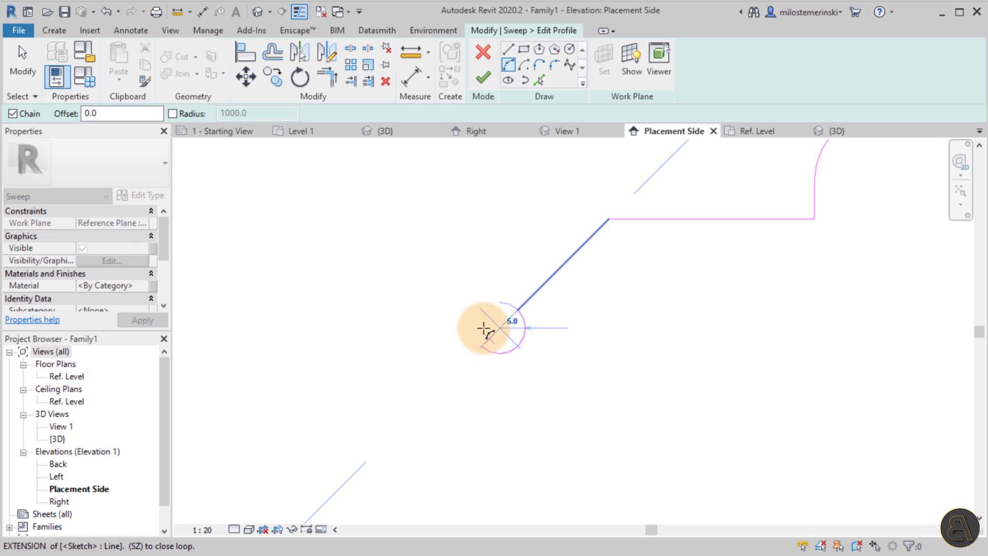
click(502, 335)
click(508, 49)
click(482, 346)
Draw the lower vertical and closing segments to close the cornice profile loop
scroll(417, 373, down, 2)
click(407, 364)
scroll(407, 394, down, 1)
middle_drag(407, 393, 433, 320)
click(431, 340)
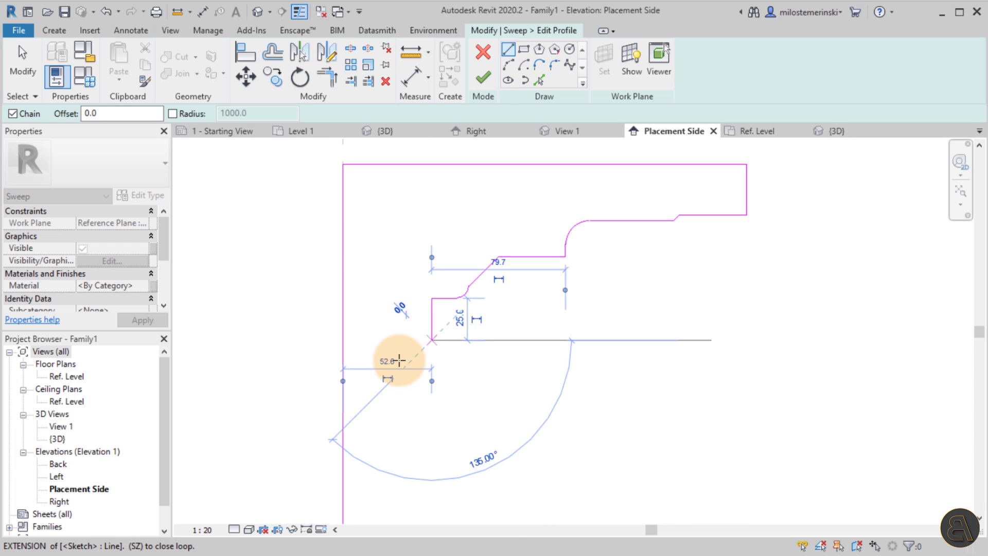
click(368, 400)
scroll(368, 401, down, 2)
middle_drag(371, 433, 402, 266)
click(403, 312)
click(382, 313)
scroll(383, 312, down, 5)
middle_drag(423, 301, 620, 312)
Finish the profile sketch and the sweep so the cornice spans the window top
click(482, 78)
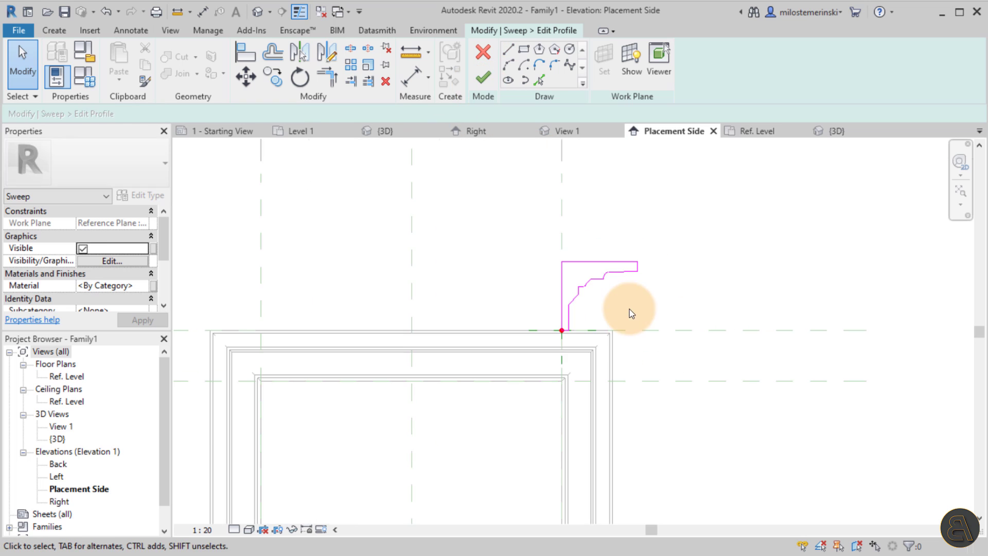
click(483, 78)
scroll(479, 219, up, 2)
Edit the cornice sweep path, dragging the left end outward and the right leg 160 outward
middle_drag(480, 219, 631, 229)
click(492, 84)
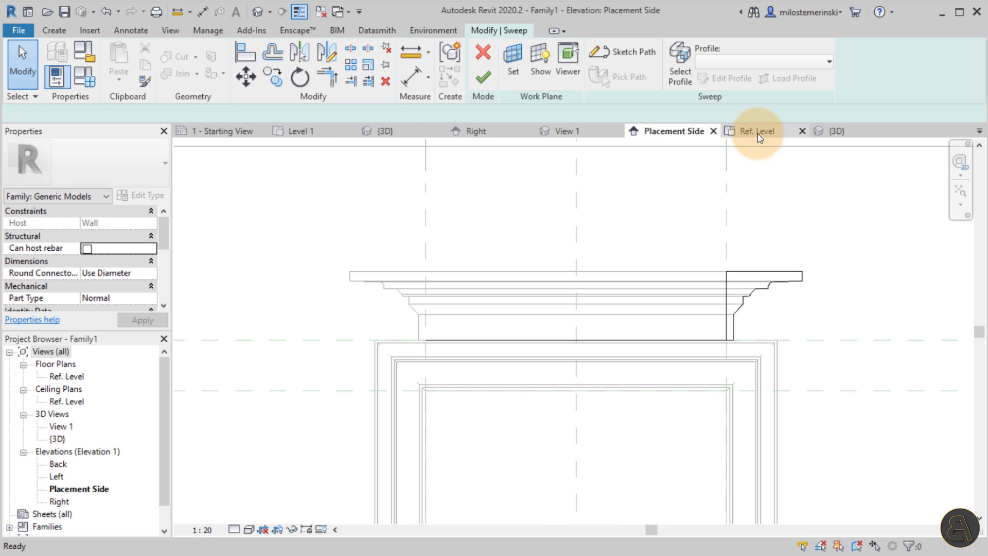
click(758, 131)
click(629, 50)
drag(419, 344, 244, 356)
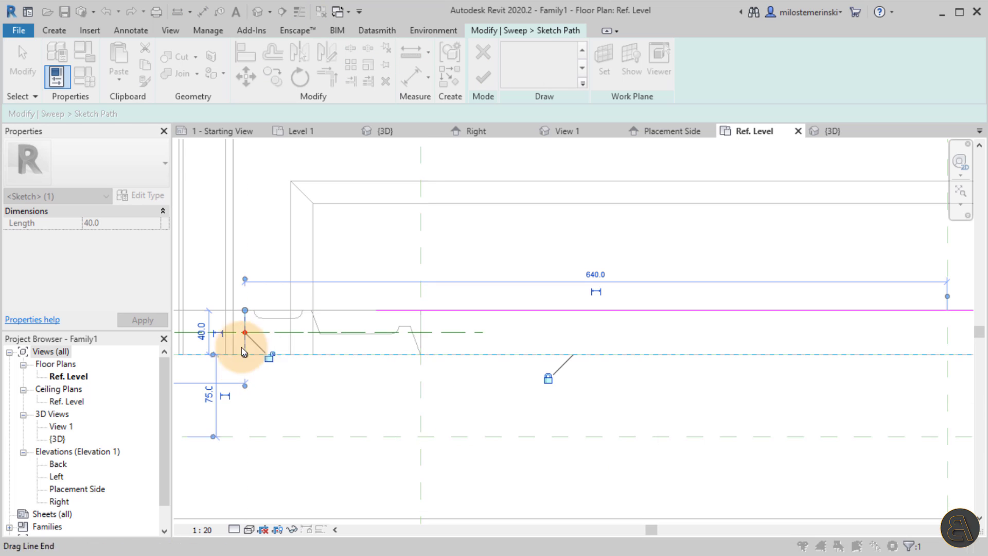
scroll(748, 402, down, 3)
middle_drag(748, 402, 520, 402)
scroll(520, 403, up, 2)
drag(555, 335, 708, 339)
click(725, 463)
Trim/extend the path lines to a corner with TR and finish the path edit
scroll(597, 429, down, 3)
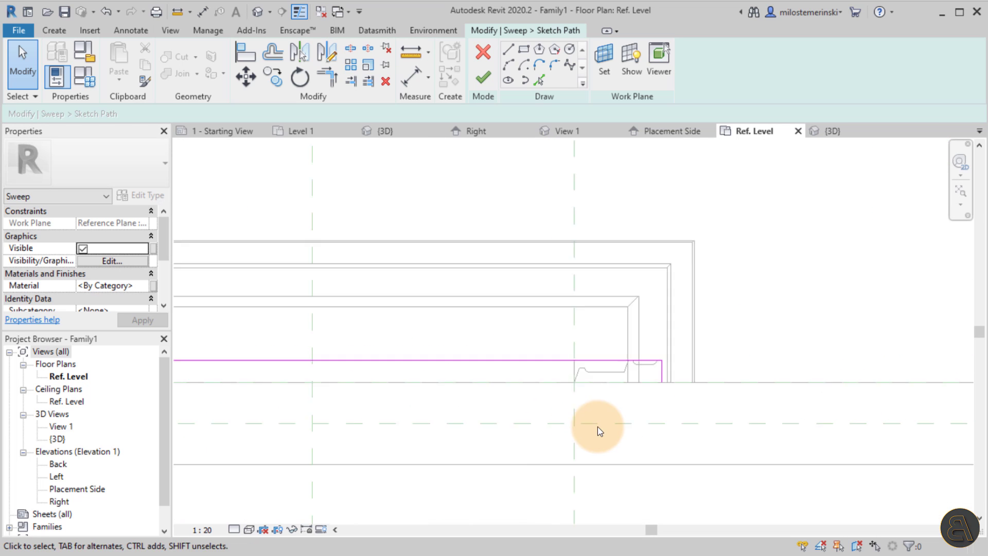
middle_drag(258, 397, 484, 363)
scroll(484, 361, up, 1)
click(485, 357)
scroll(475, 361, up, 4)
key(t)
key(r)
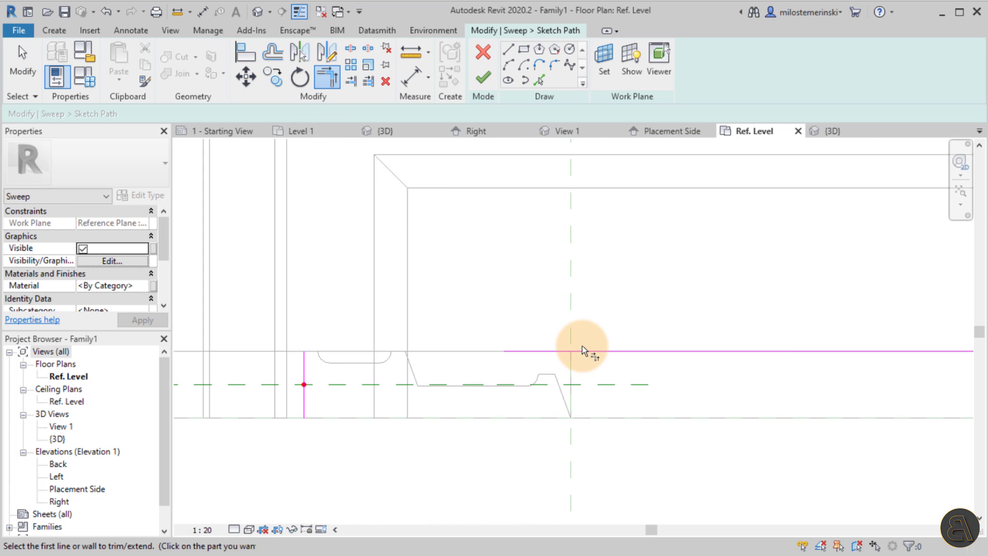
click(833, 131)
scroll(640, 280, up, 4)
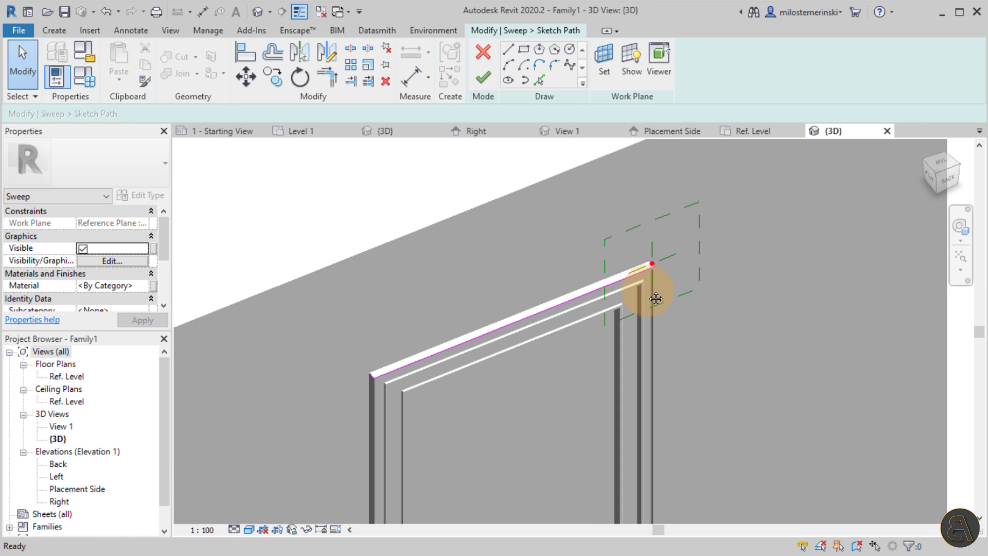
click(484, 79)
In the 3D view, move the cornice profile lines onto the path corner and finish the sweep
scroll(552, 184, down, 4)
scroll(613, 267, up, 6)
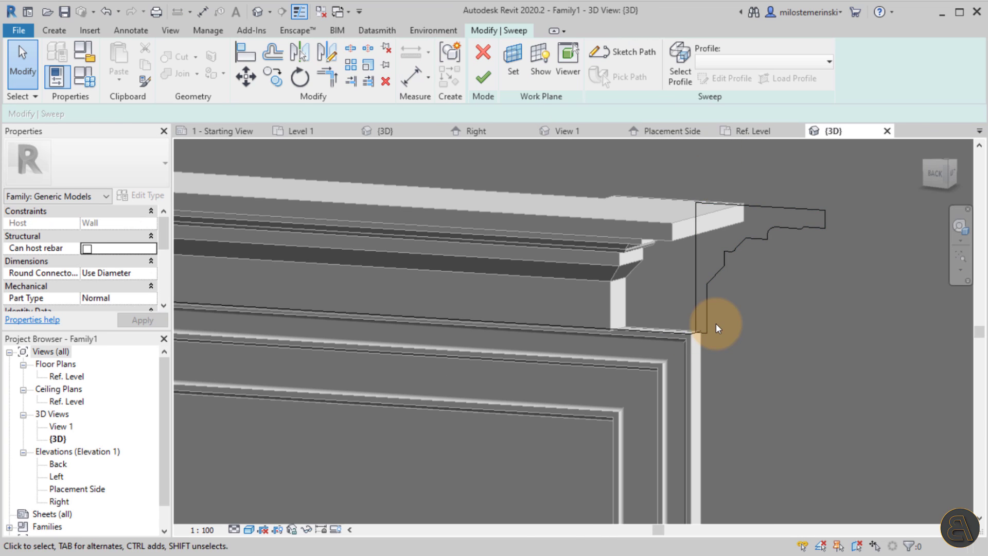
double_click(703, 303)
scroll(702, 312, up, 3)
shift+middle_drag(713, 327, 749, 347)
drag(749, 347, 725, 321)
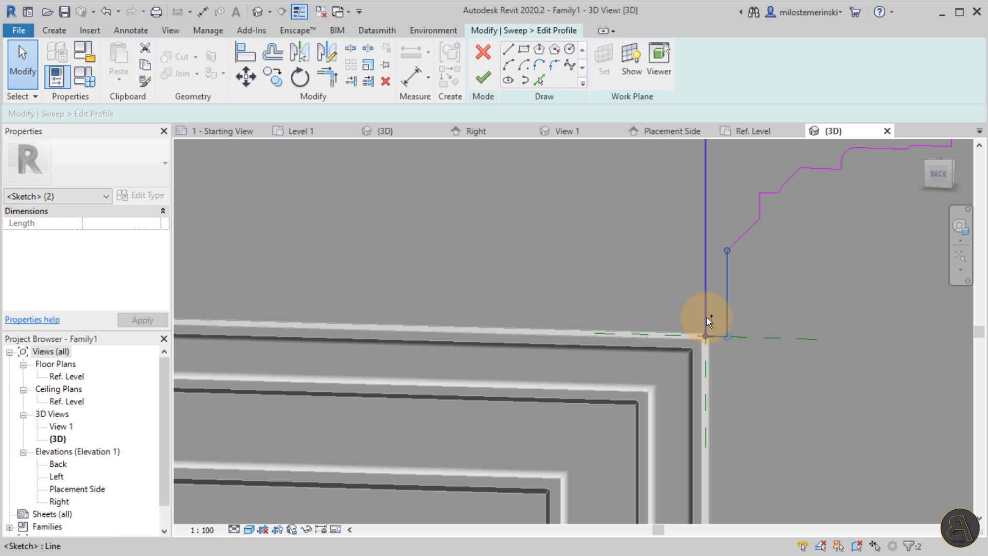
ctrl+click(707, 318)
click(246, 77)
scroll(772, 353, up, 2)
click(686, 324)
click(655, 324)
click(483, 78)
click(484, 78)
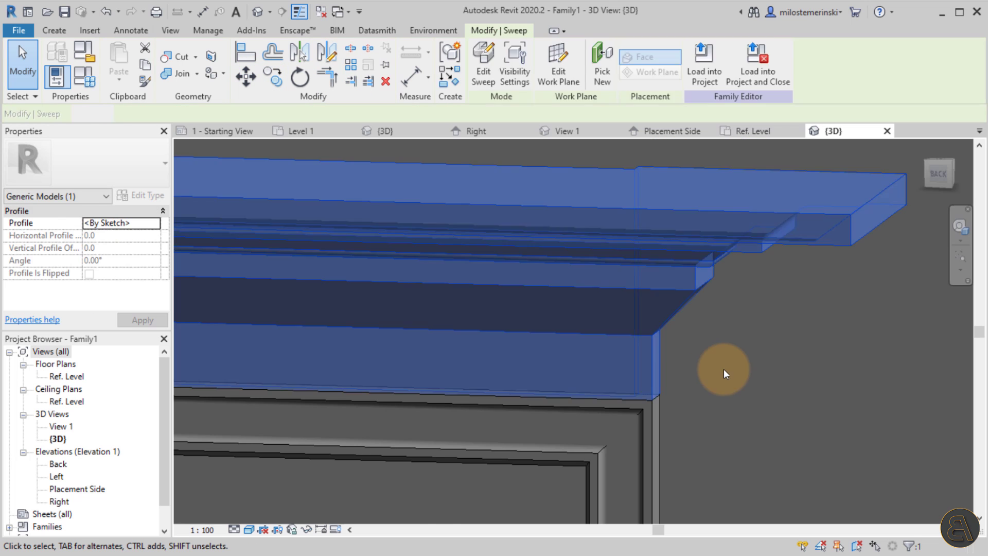
click(724, 373)
scroll(724, 372, down, 4)
shift+middle_drag(690, 330, 707, 356)
scroll(697, 233, down, 3)
middle_drag(707, 356, 749, 328)
middle_drag(470, 278, 346, 286)
shift+middle_drag(479, 323, 468, 327)
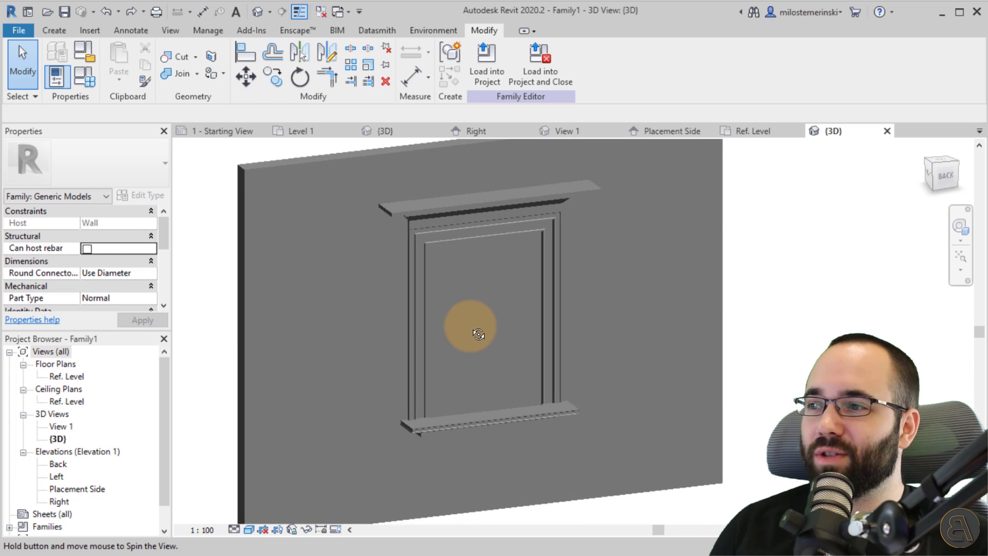
scroll(404, 198, up, 5)
click(397, 235)
mouse_move(558, 354)
shift+middle_down()
mouse_move(554, 308)
mouse_move(571, 356)
shift+middle_up()
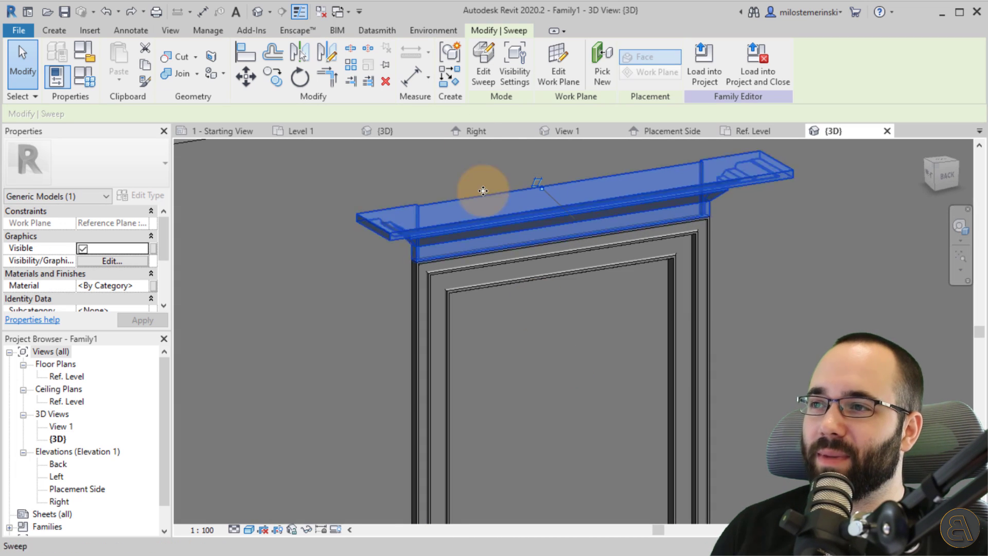
click(485, 82)
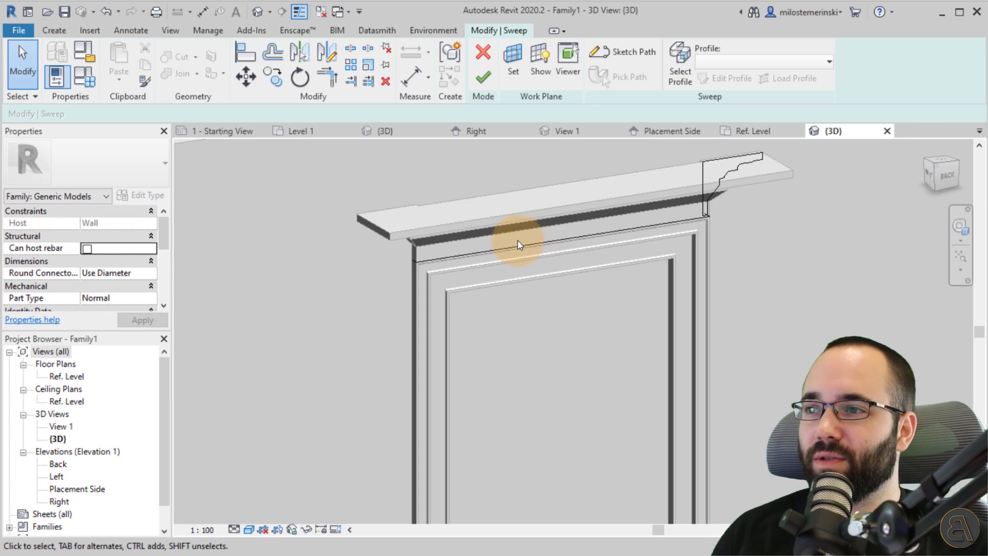
scroll(512, 247, up, 1)
scroll(417, 253, up, 4)
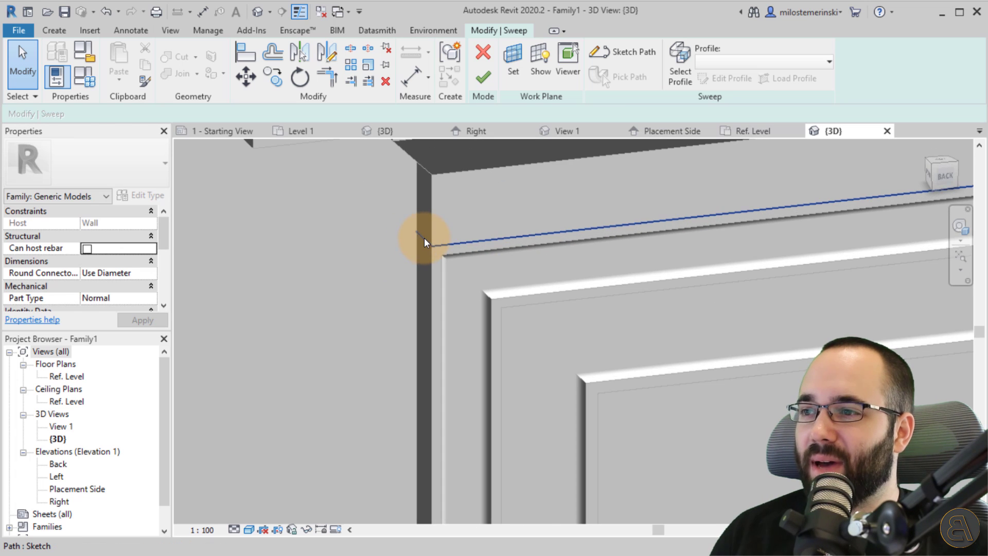
scroll(422, 239, down, 4)
middle_drag(419, 236, 368, 158)
scroll(387, 401, up, 2)
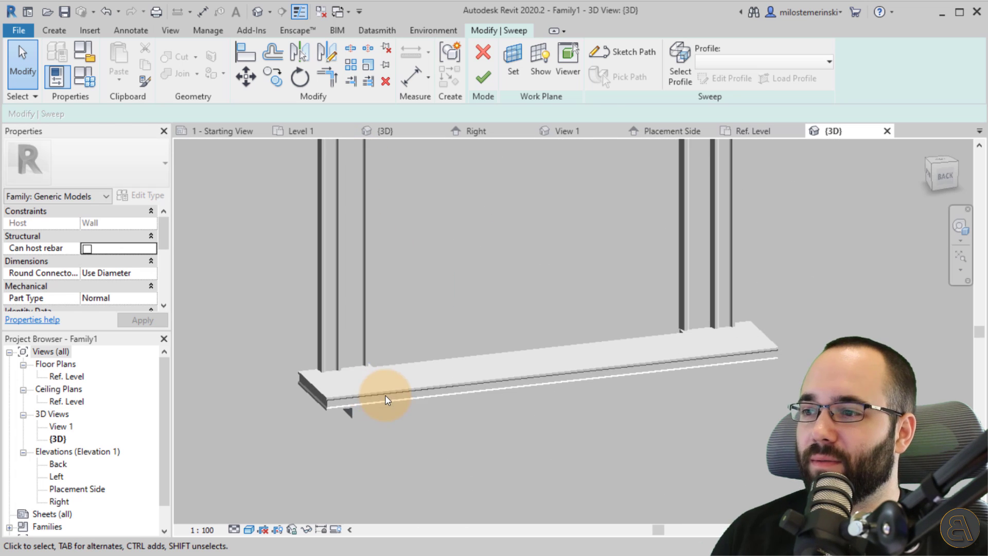
scroll(387, 400, up, 1)
scroll(370, 331, up, 2)
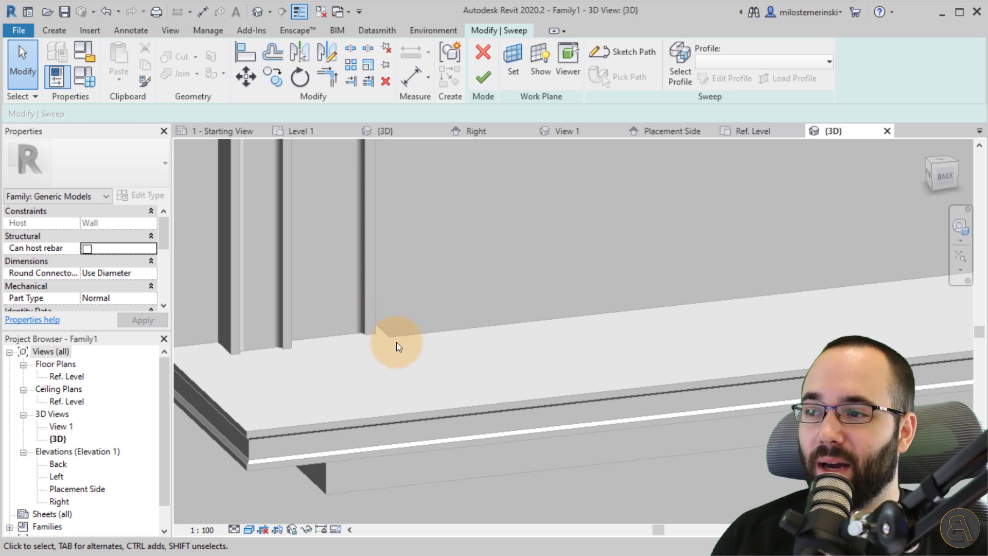
scroll(396, 346, down, 5)
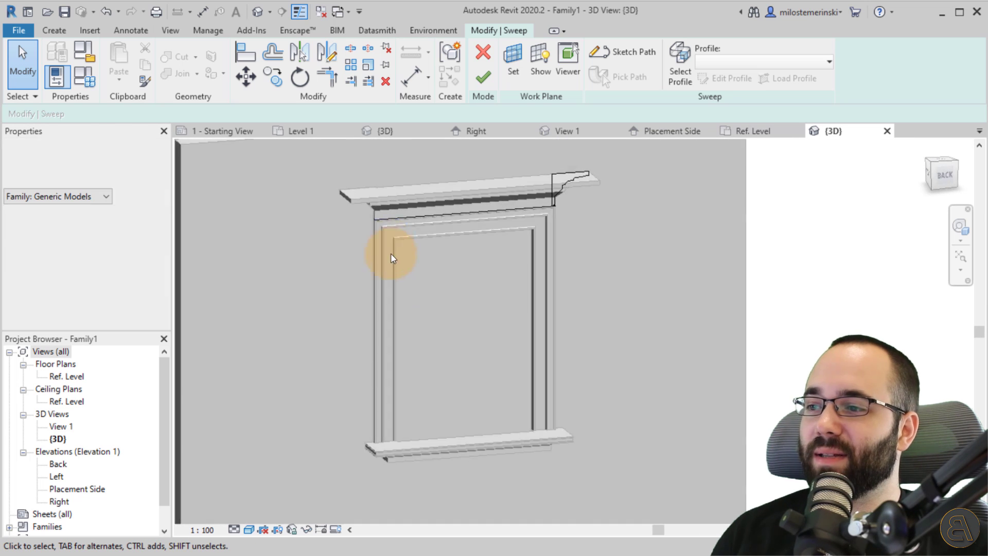
scroll(392, 257, up, 4)
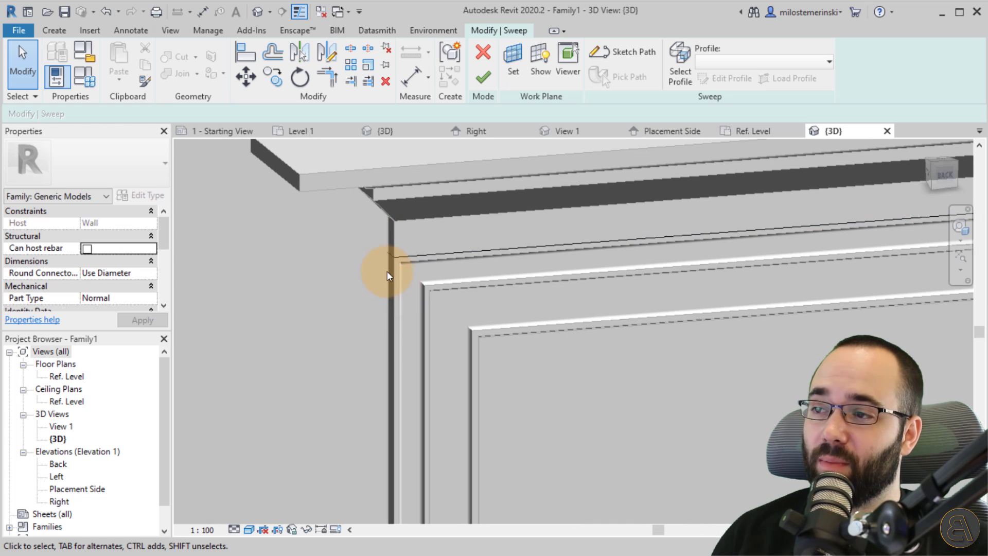
scroll(387, 276, down, 4)
scroll(366, 272, up, 5)
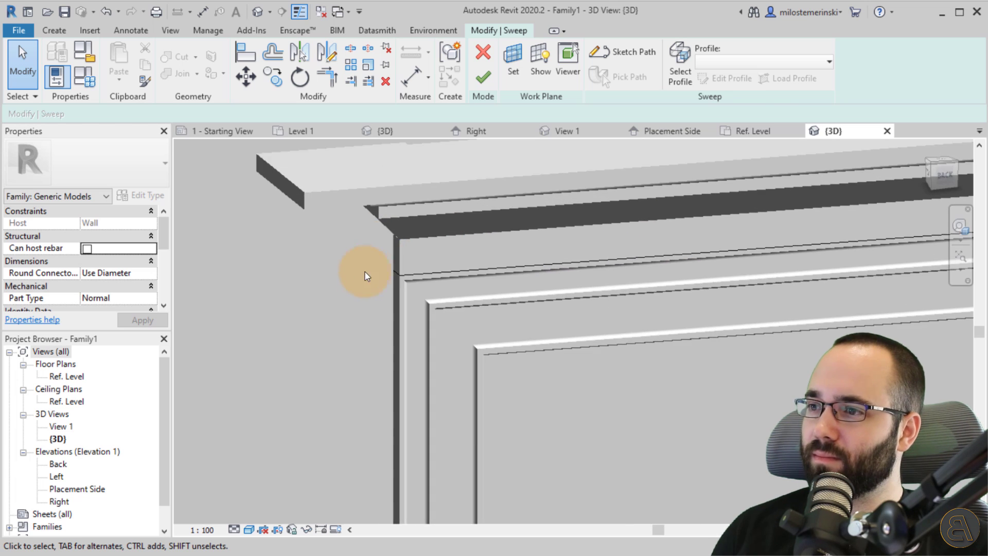
scroll(421, 277, down, 4)
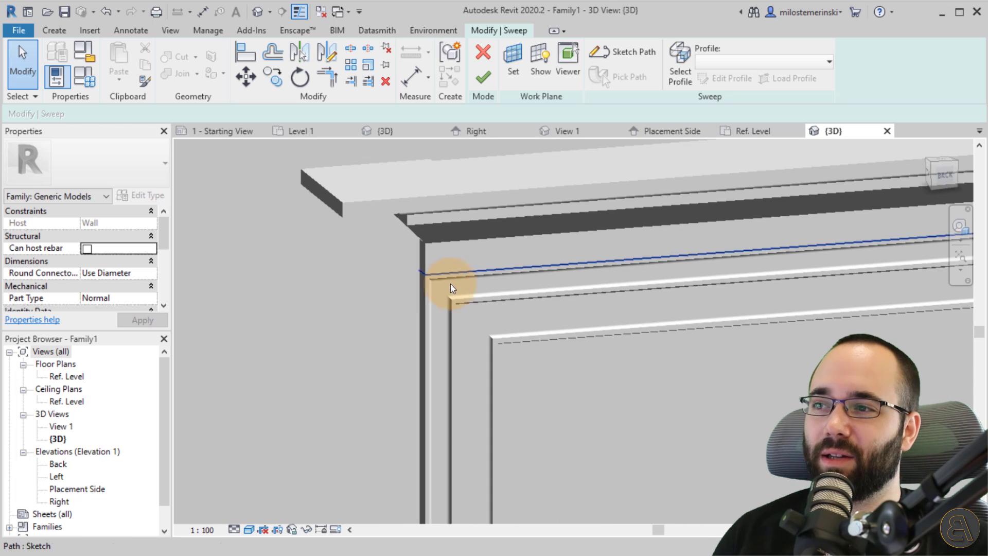
shift+middle_drag(452, 287, 457, 268)
middle_drag(633, 291, 232, 298)
scroll(561, 244, up, 3)
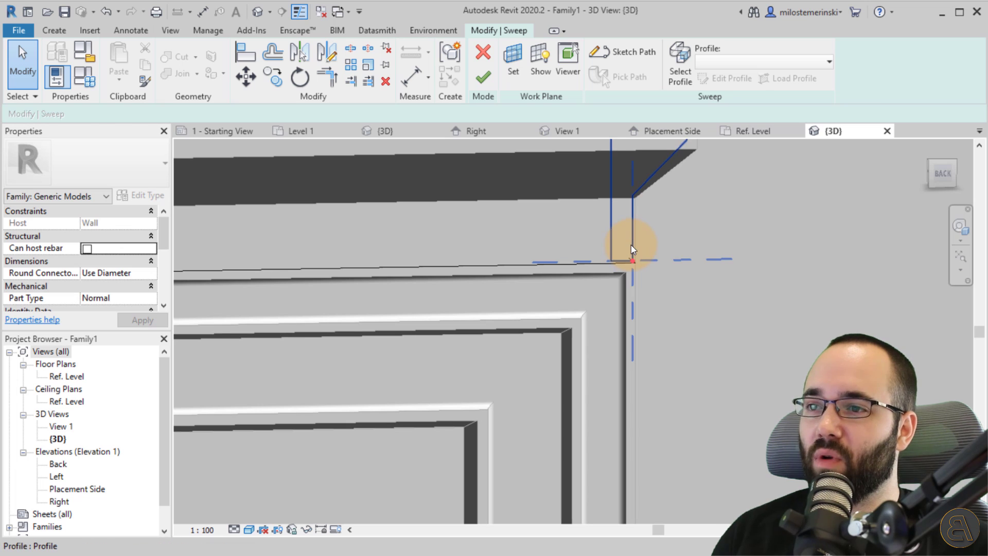
click(484, 80)
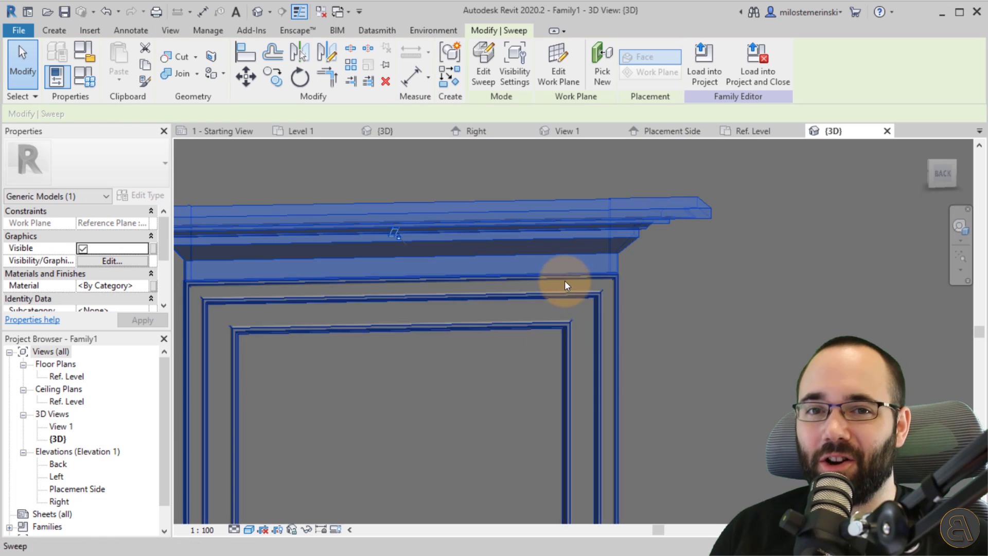
shift+middle_drag(430, 297, 491, 456)
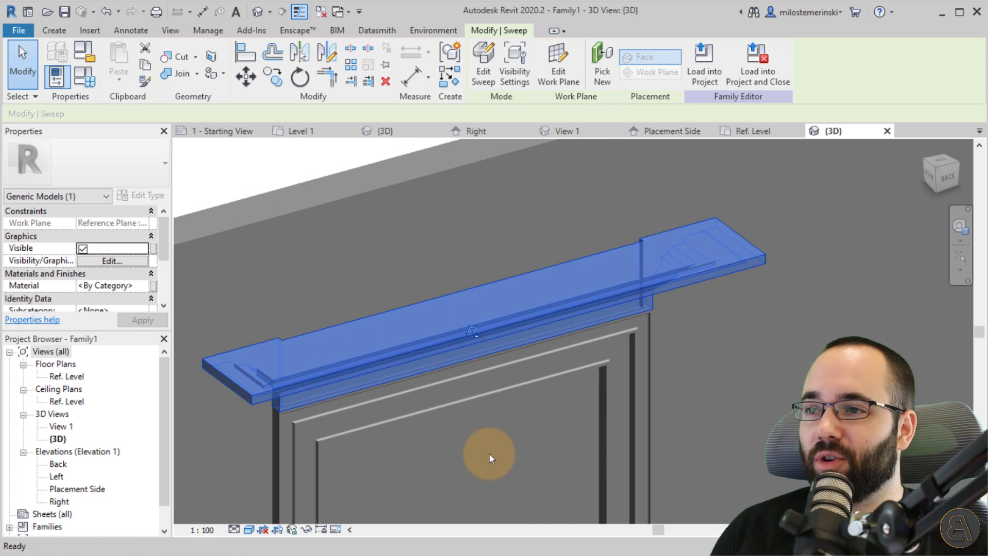
click(491, 457)
scroll(299, 327, up, 5)
scroll(249, 364, down, 5)
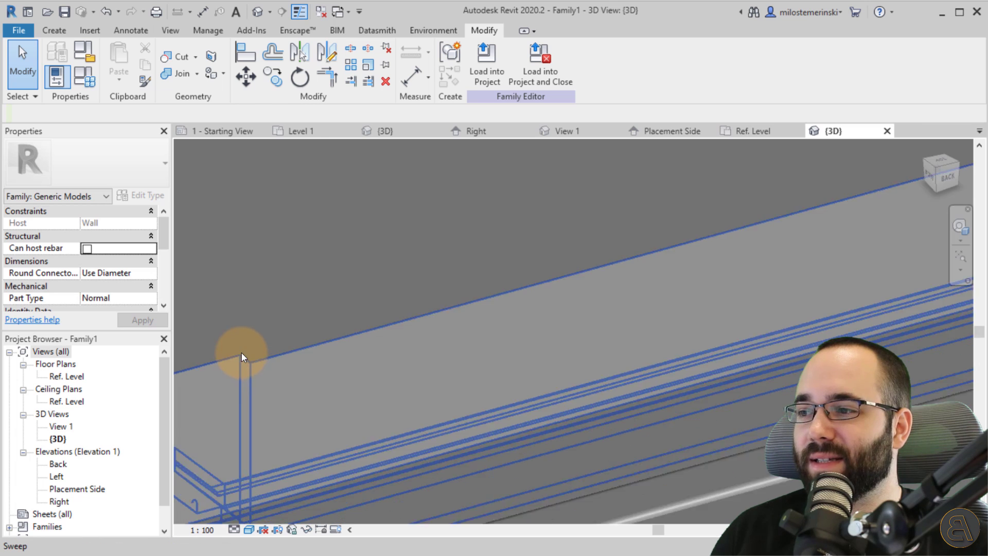
middle_drag(283, 342, 472, 233)
scroll(366, 358, up, 4)
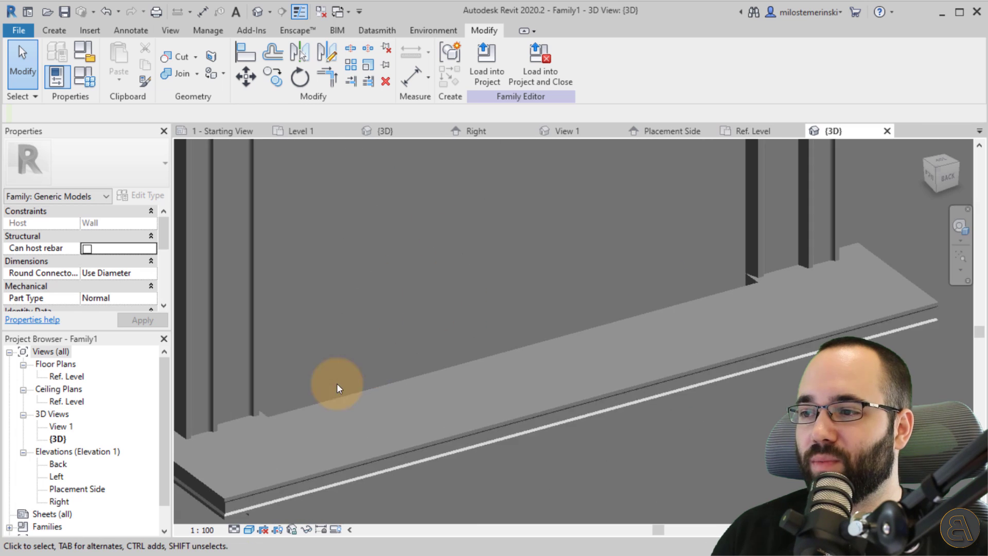
scroll(521, 298, down, 5)
middle_drag(444, 280, 493, 367)
middle_drag(601, 309, 582, 342)
middle_drag(561, 299, 578, 377)
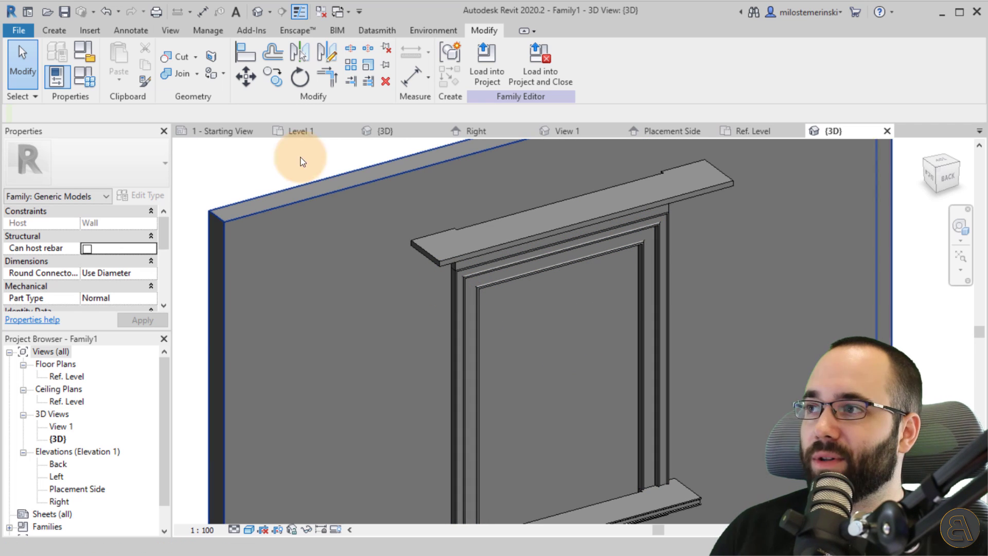
Start a solid extrusion on the cornice's top face and sketch a rectangle along its back edge, locking its edges
click(54, 31)
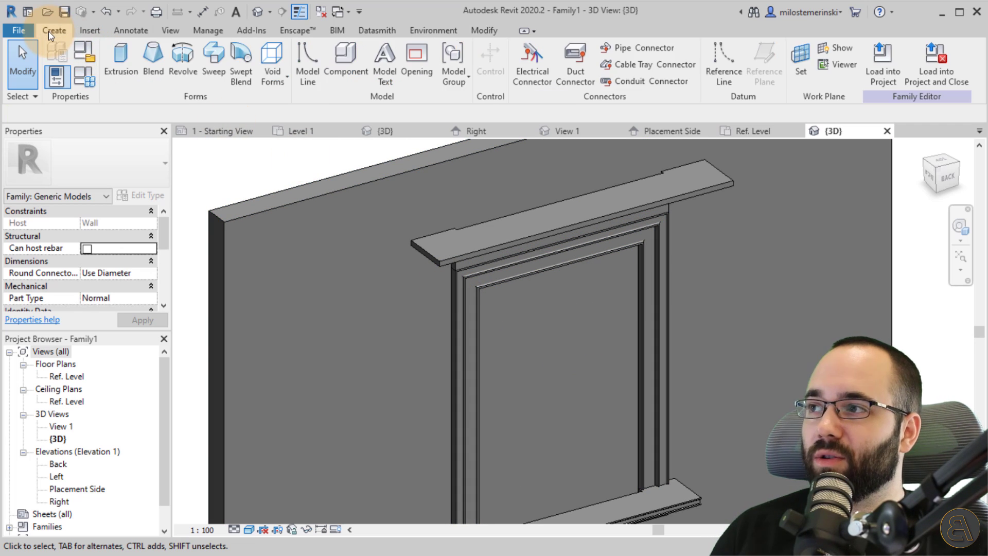
click(129, 82)
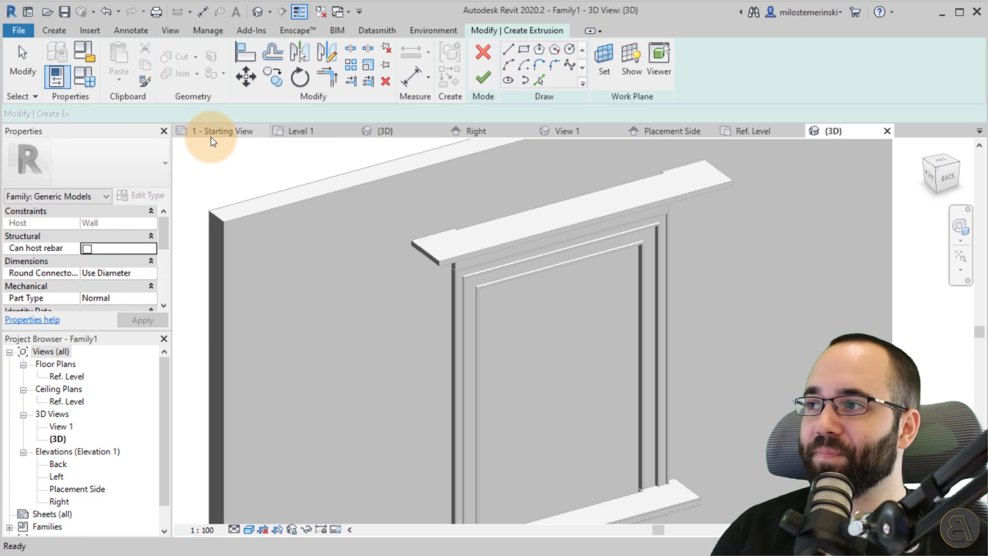
click(603, 64)
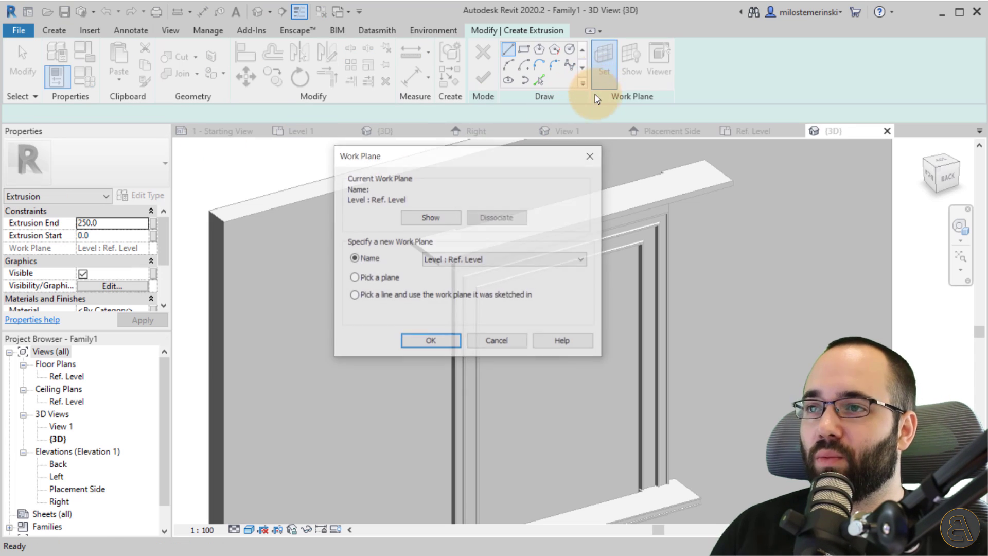
click(431, 342)
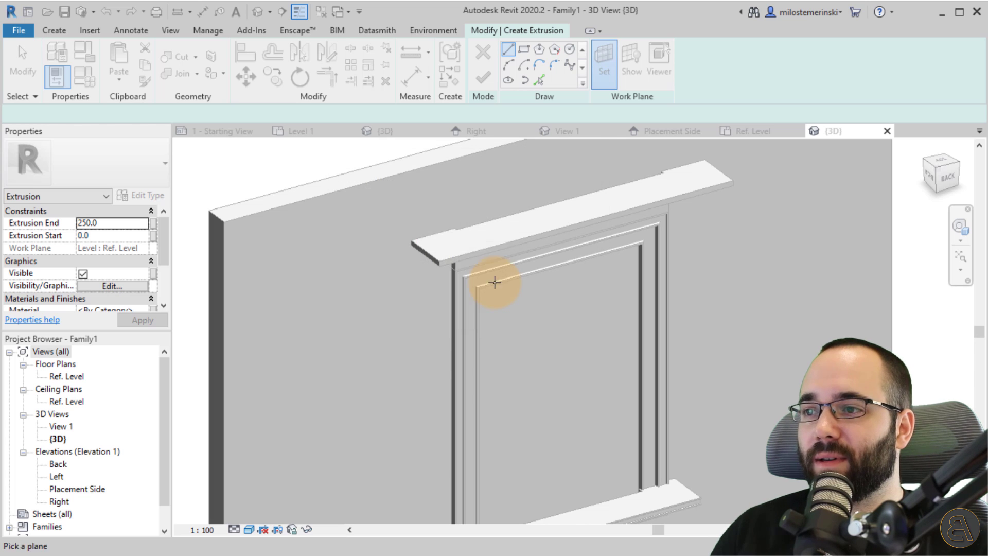
click(452, 232)
scroll(491, 202, up, 3)
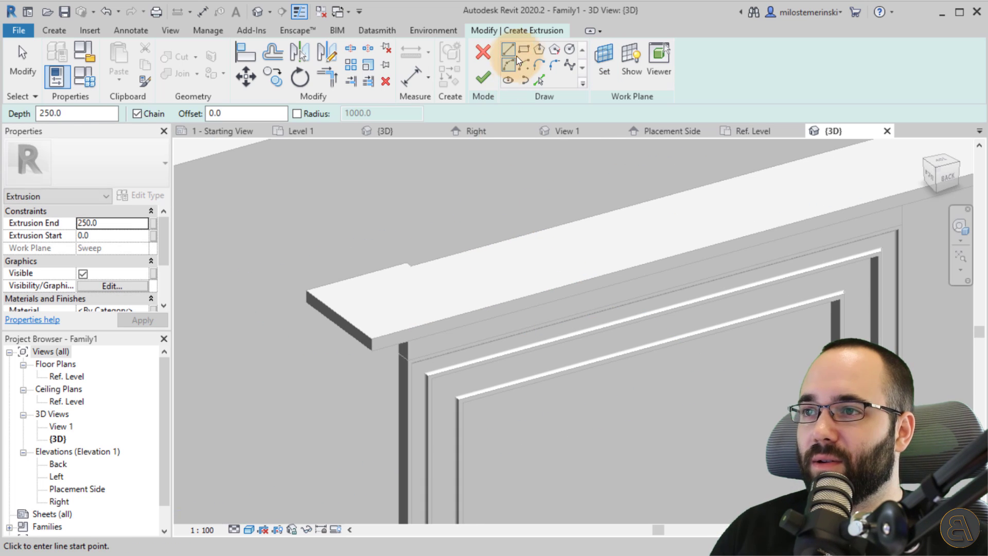
click(524, 49)
click(405, 264)
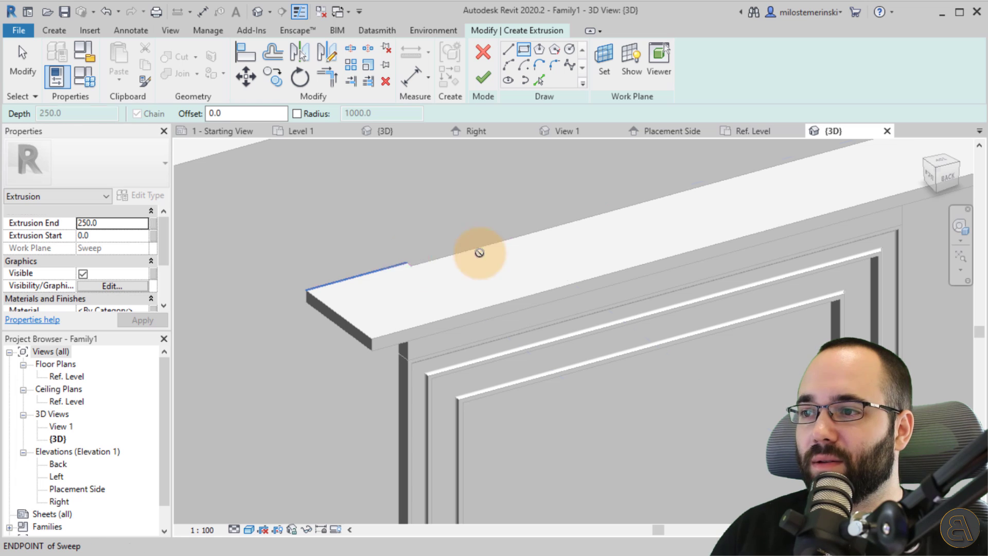
scroll(375, 368, up, 5)
click(582, 277)
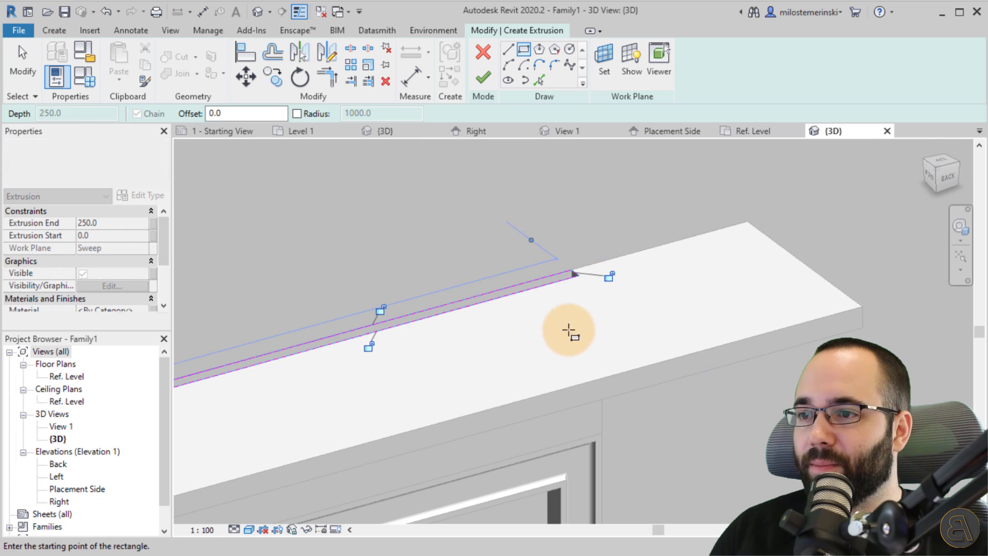
scroll(556, 349, down, 2)
middle_drag(556, 349, 703, 310)
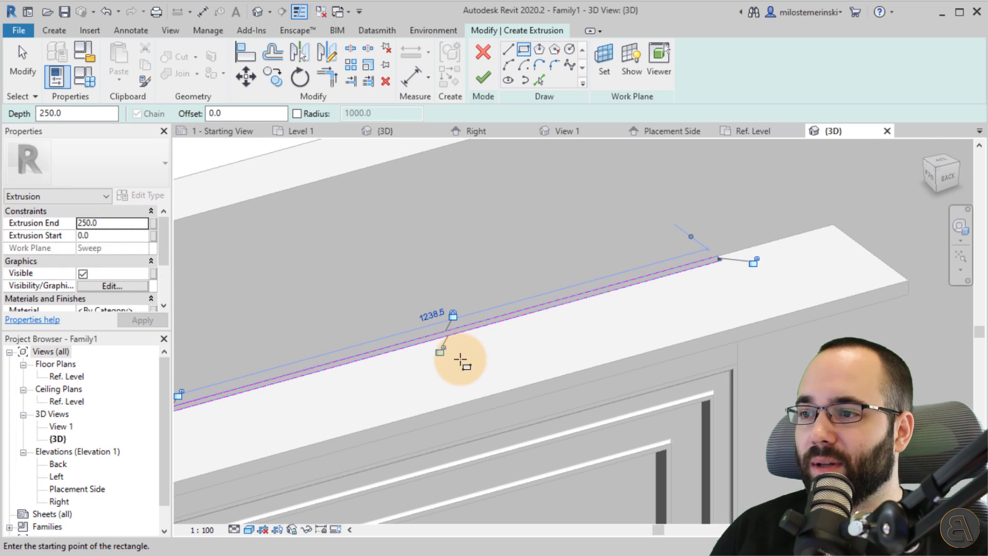
click(443, 353)
click(756, 264)
middle_drag(228, 403, 576, 387)
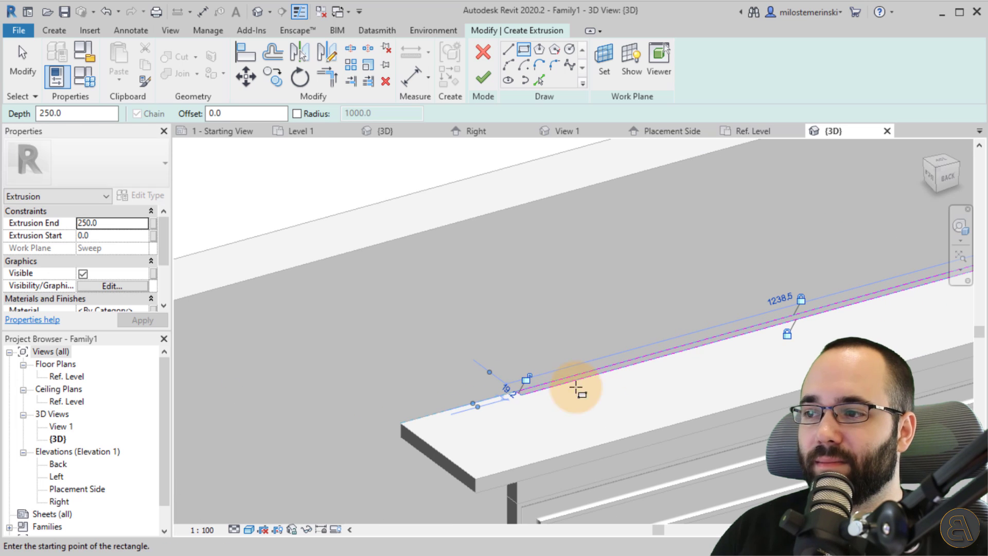
scroll(629, 404, down, 3)
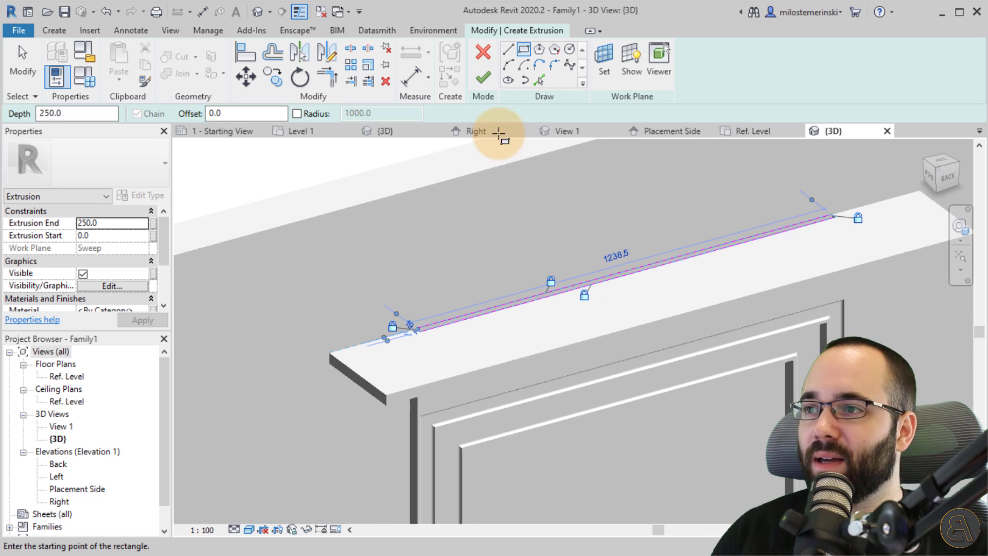
Finish the extrusion and drag its depth down 220 so it closes against the wall
click(483, 77)
scroll(673, 397, up, 2)
middle_drag(649, 342, 617, 352)
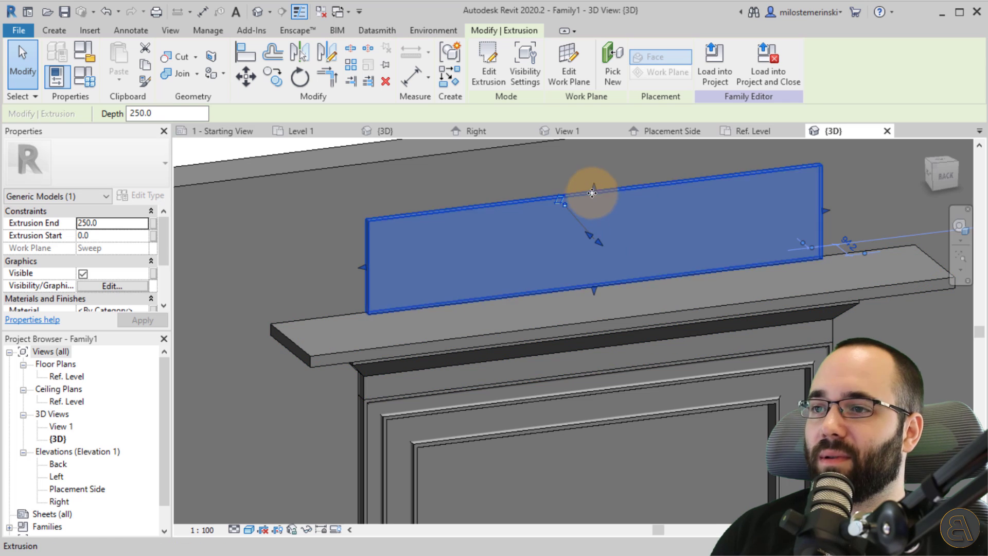
drag(597, 335, 596, 366)
mouse_move(586, 277)
mouse_down()
mouse_move(591, 271)
mouse_move(595, 292)
mouse_up()
scroll(594, 288, down, 3)
middle_drag(594, 287, 542, 205)
Start a new solid extrusion with its work plane picked on a sill face
click(550, 322)
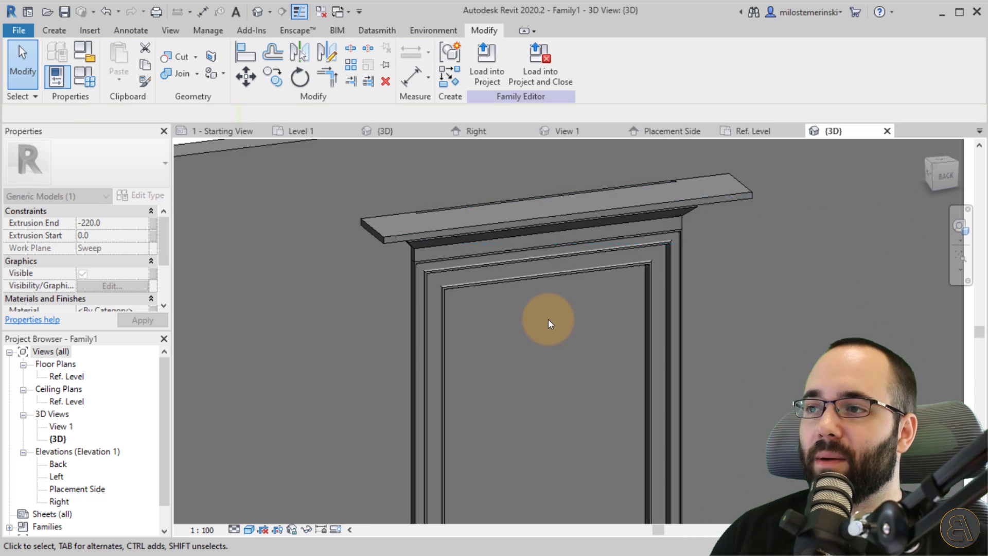
scroll(549, 322, down, 2)
middle_drag(550, 323, 519, 206)
scroll(472, 381, up, 4)
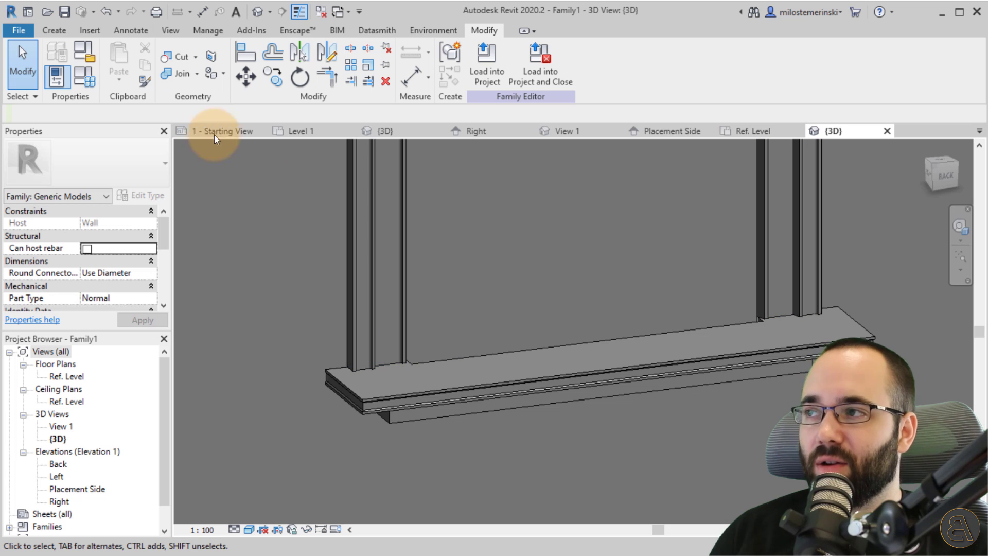
click(55, 30)
click(115, 80)
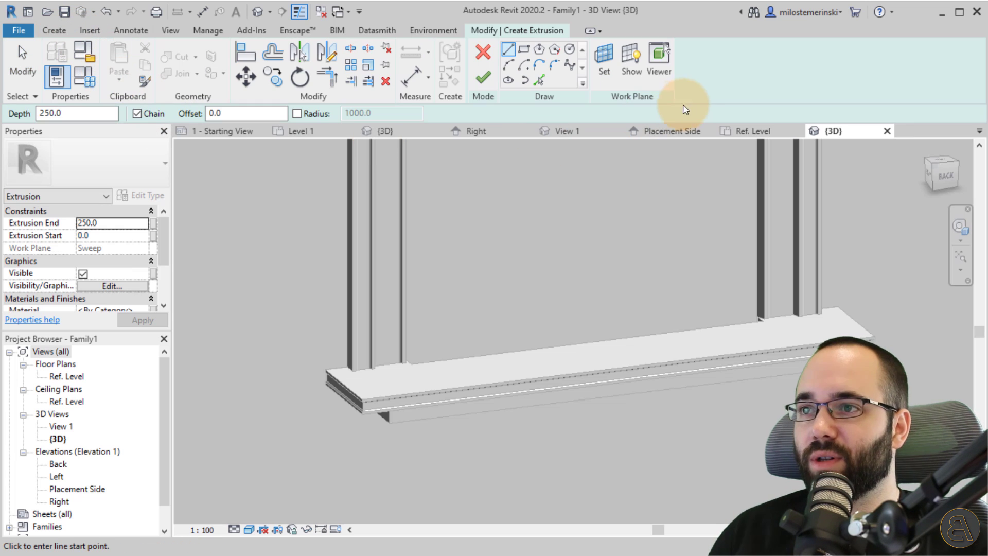
click(606, 64)
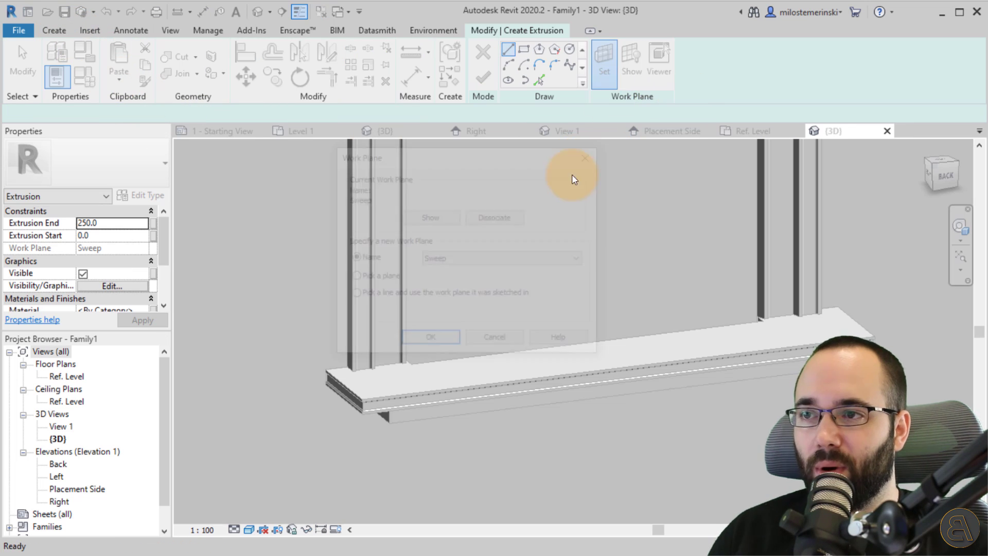
click(432, 343)
click(474, 364)
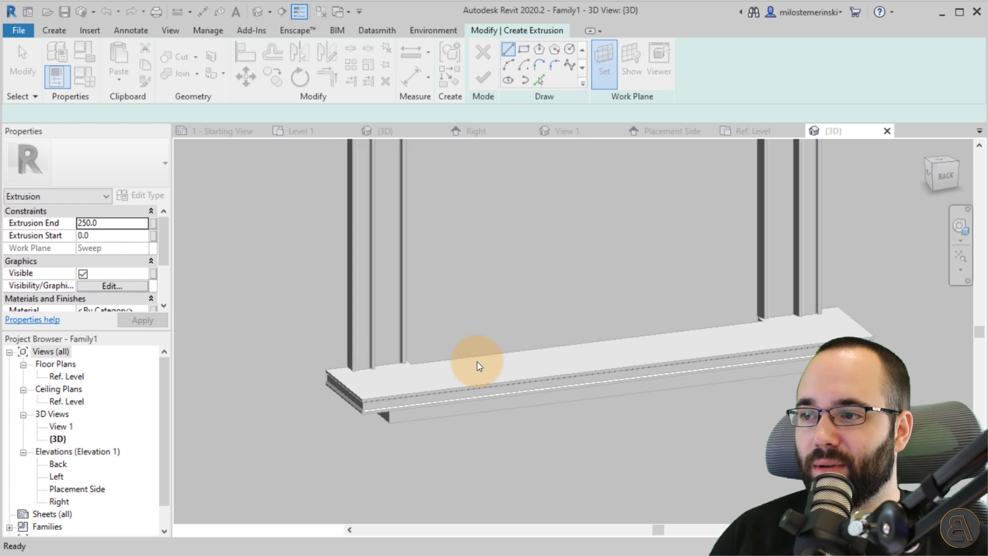
Sketch a rectangle along the sill between the jambs and finish the extrusion
click(531, 56)
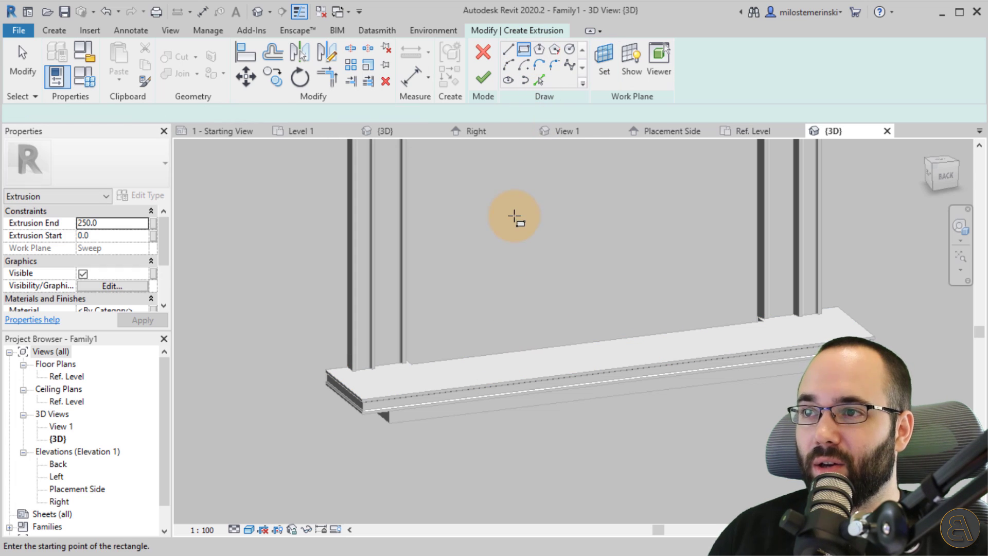
shift+middle_drag(514, 216, 515, 342)
scroll(406, 210, up, 5)
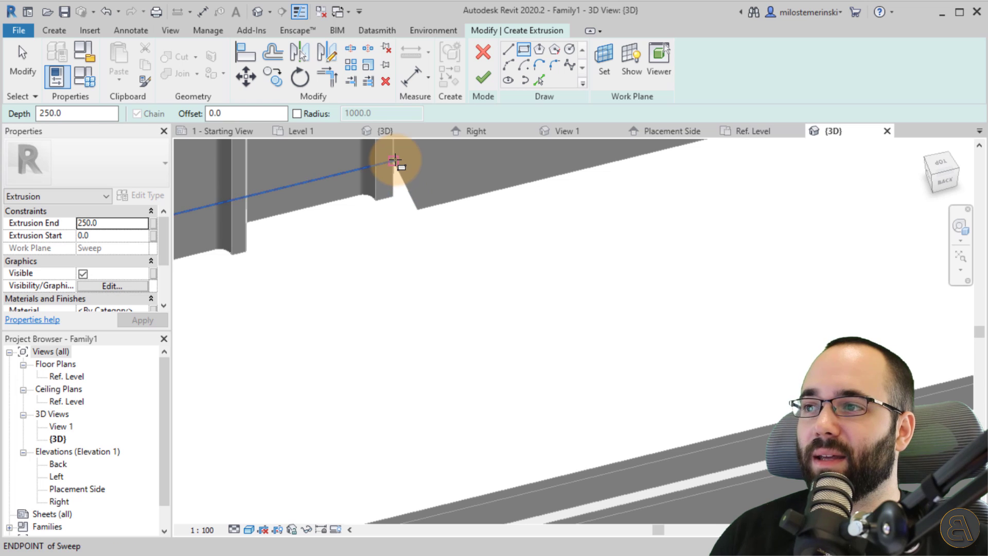
click(395, 161)
scroll(578, 239, down, 4)
middle_drag(695, 186, 500, 372)
middle_drag(860, 255, 647, 269)
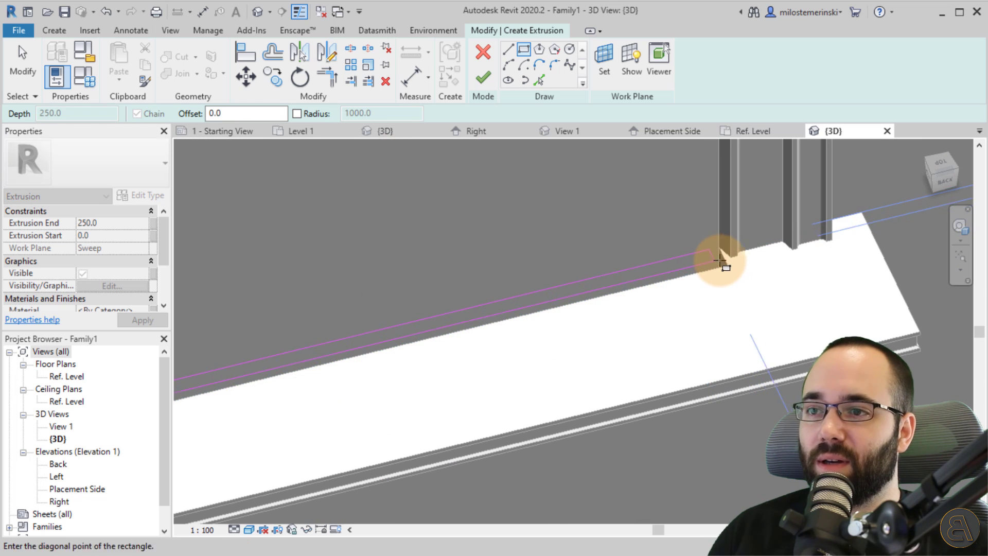
click(726, 265)
scroll(578, 309, down, 3)
click(483, 77)
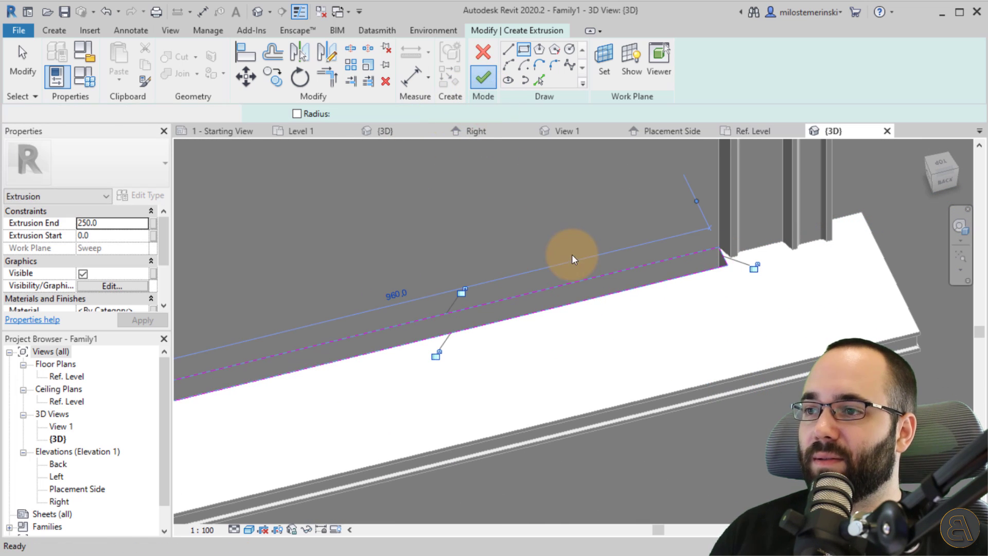
Drag the strip's shape handles to Start -116.7 and End 0.0
shift+middle_drag(569, 324, 496, 257)
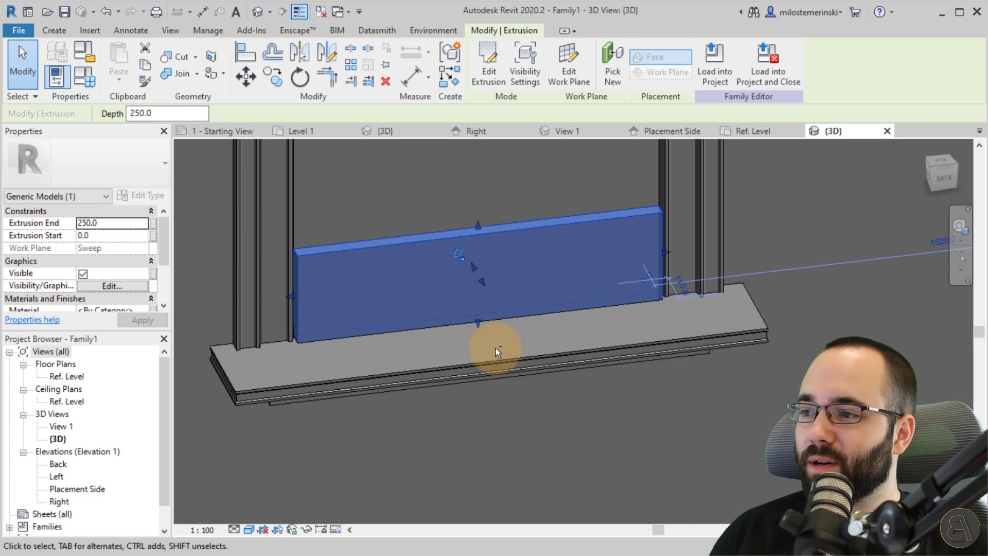
shift+middle_drag(497, 353, 465, 329)
drag(478, 332, 478, 369)
drag(457, 411, 459, 410)
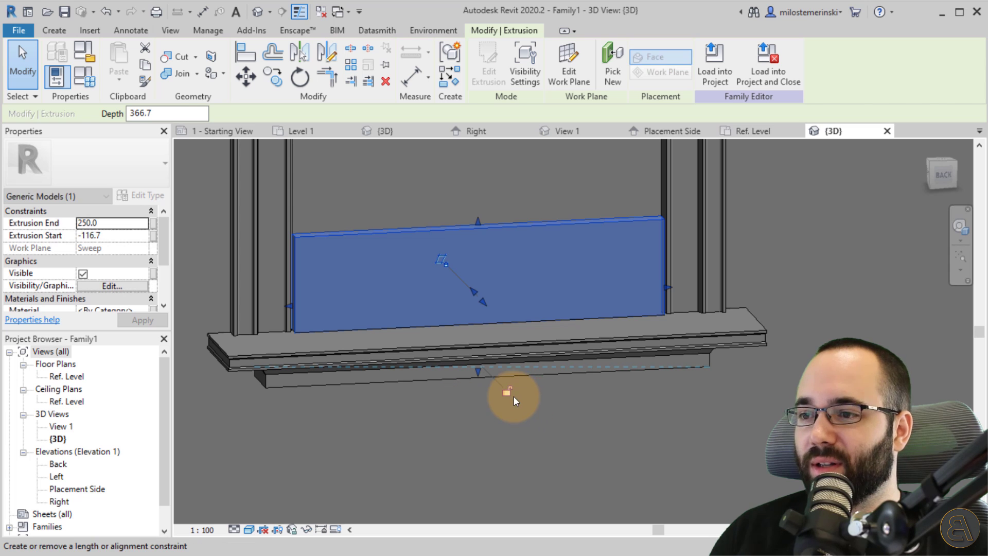
drag(480, 221, 484, 311)
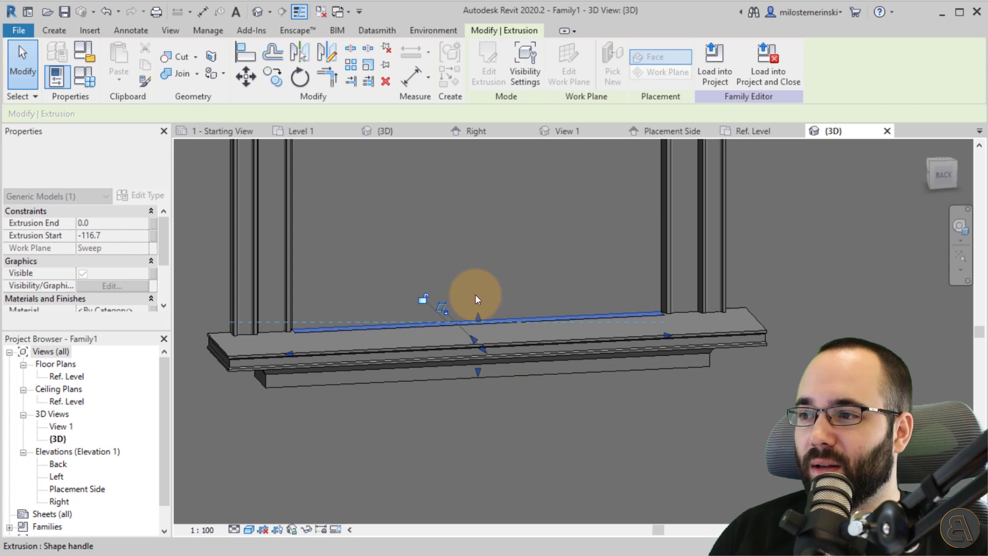
shift+middle_drag(474, 295, 430, 333)
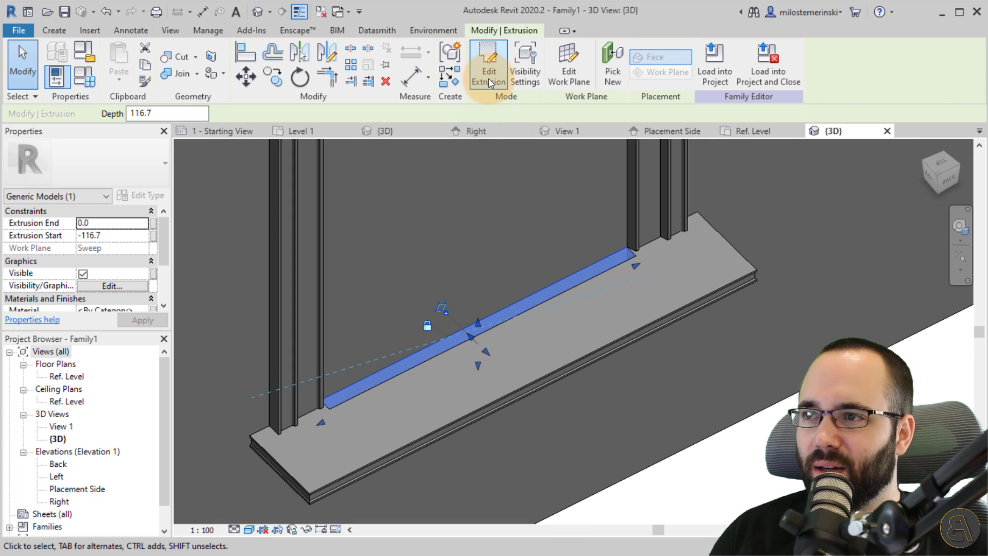
Reopen the strip's sketch and test-move its front sketch line before restoring its offset
click(490, 81)
click(497, 323)
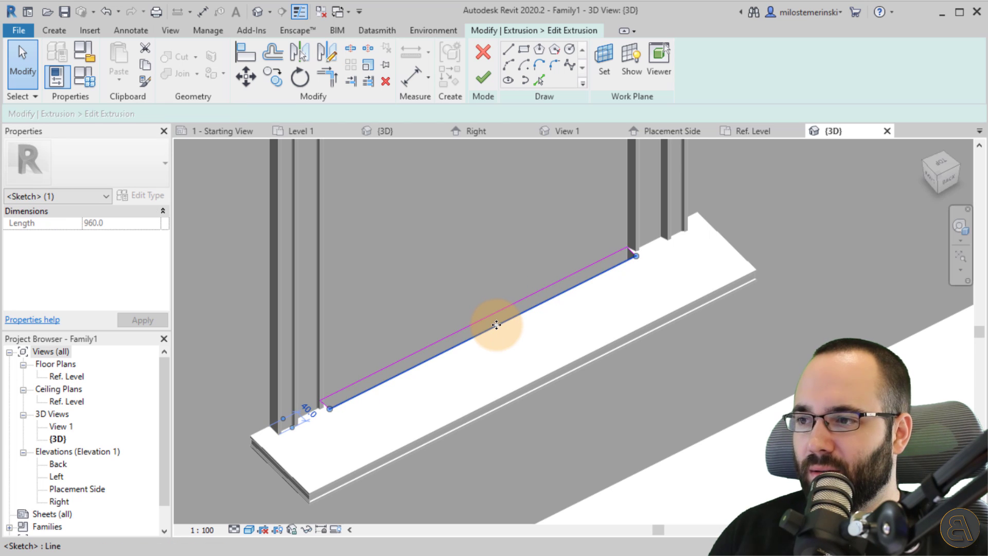
mouse_move(490, 326)
mouse_down()
mouse_move(505, 352)
mouse_move(482, 334)
mouse_up()
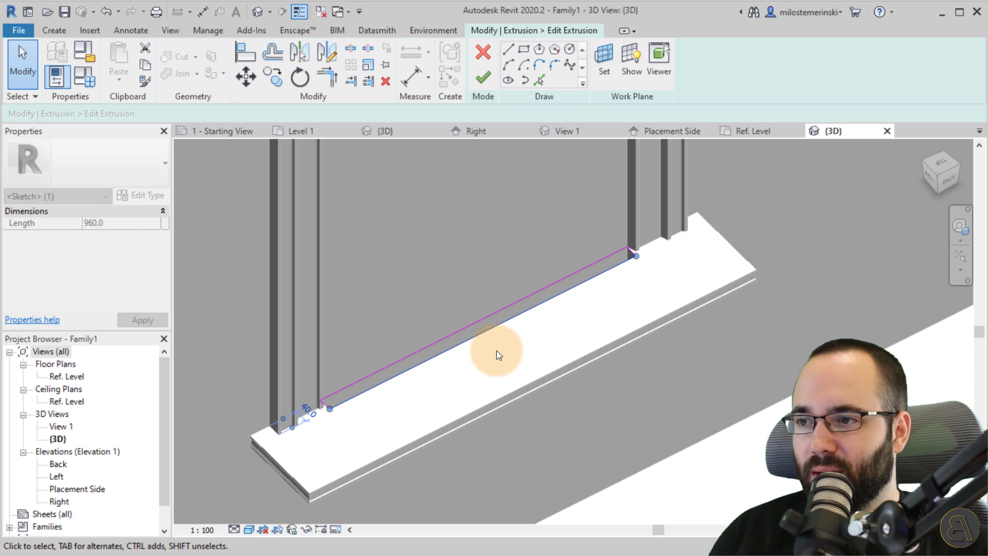
click(489, 352)
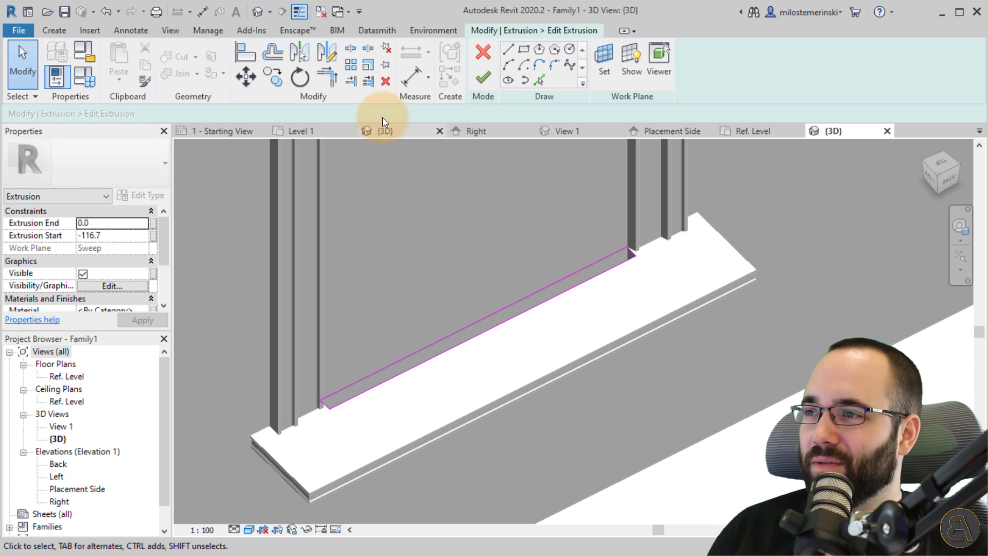
Align and lock the strip's two ends to the sweep end and the jamb edge
key(a)
key(l)
scroll(615, 268, up, 3)
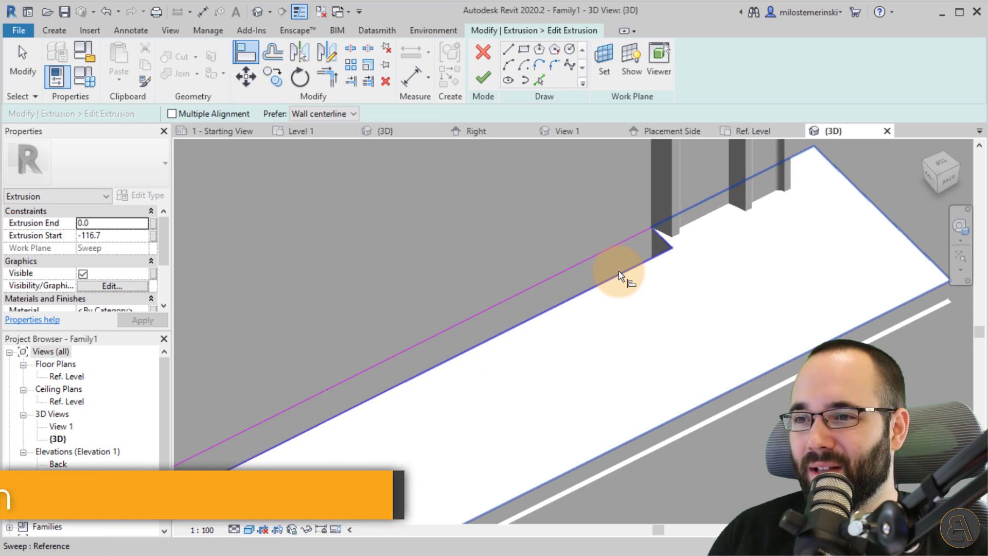
click(619, 271)
click(608, 287)
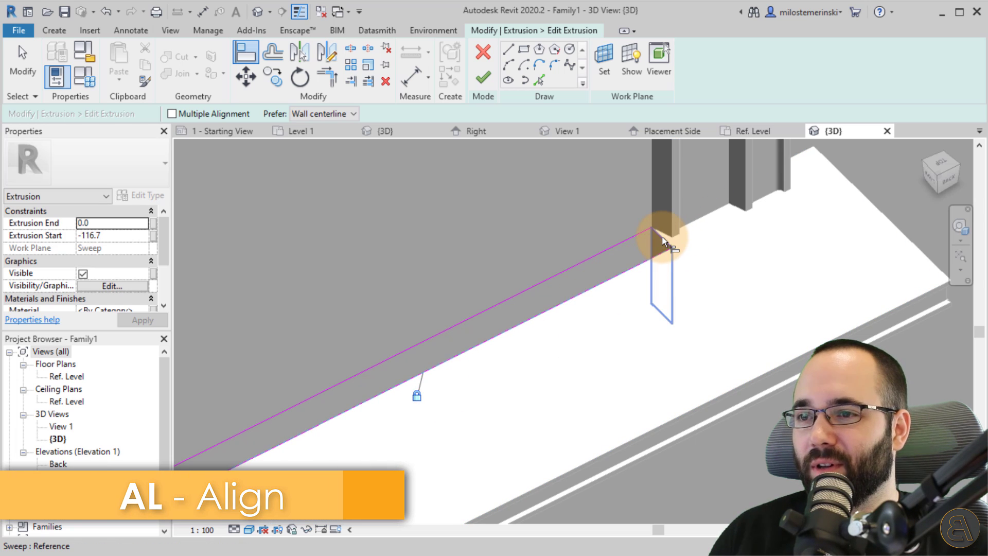
scroll(693, 245, down, 5)
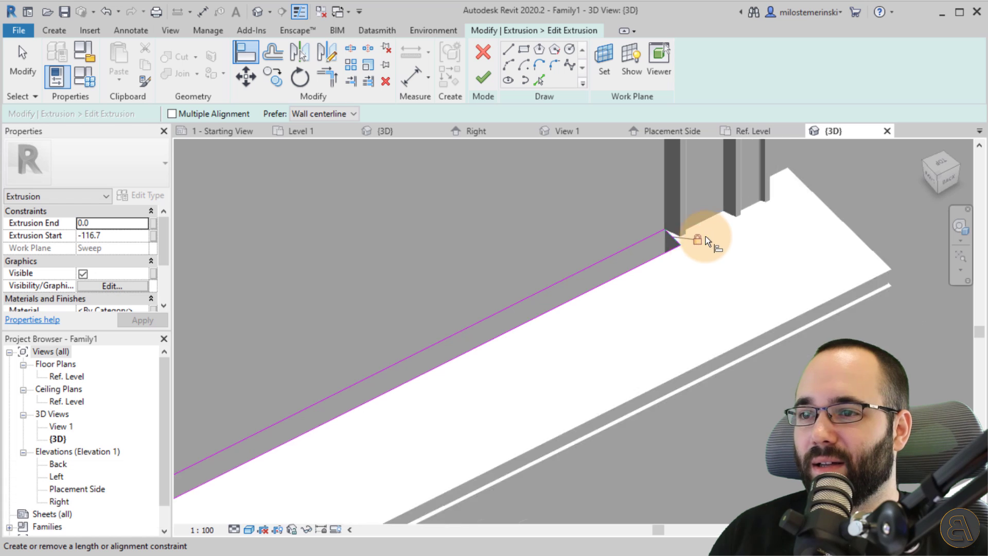
scroll(638, 276, up, 5)
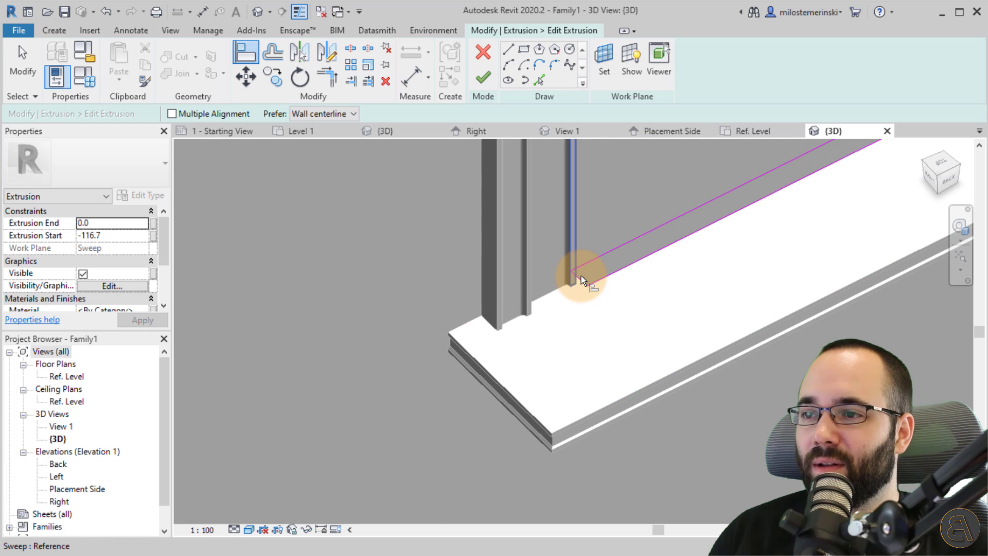
click(582, 279)
click(582, 275)
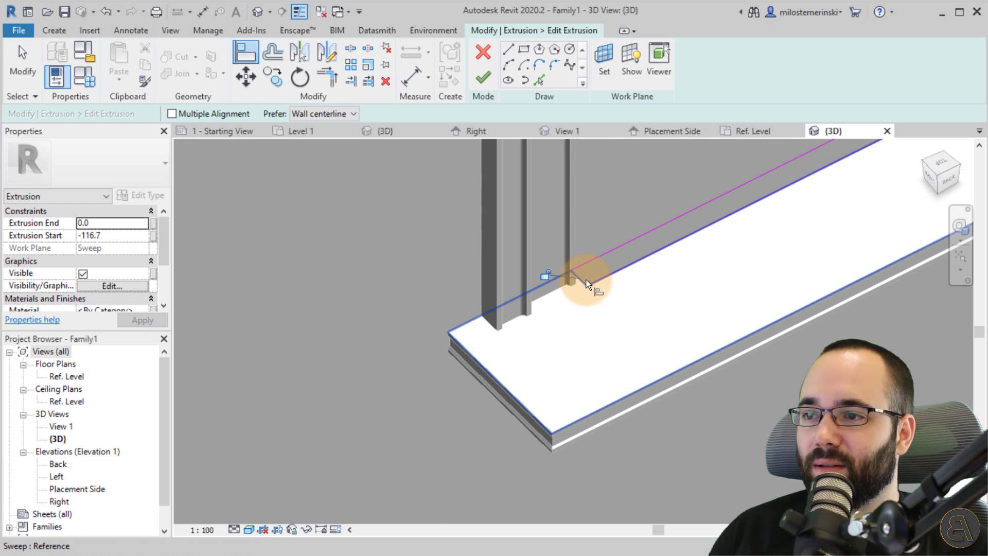
Align the strip's back line to the wall face and finish the sketch
scroll(589, 264, down, 5)
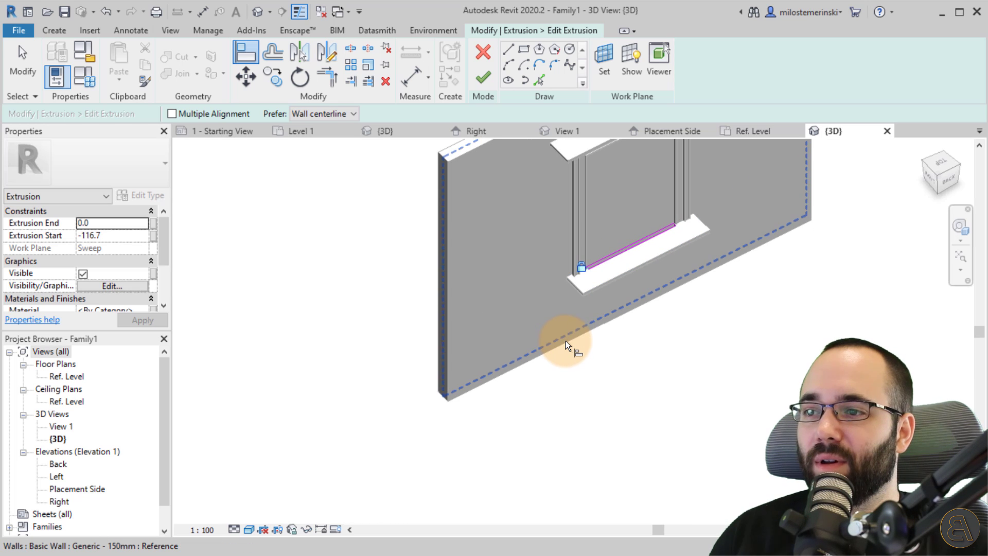
click(567, 342)
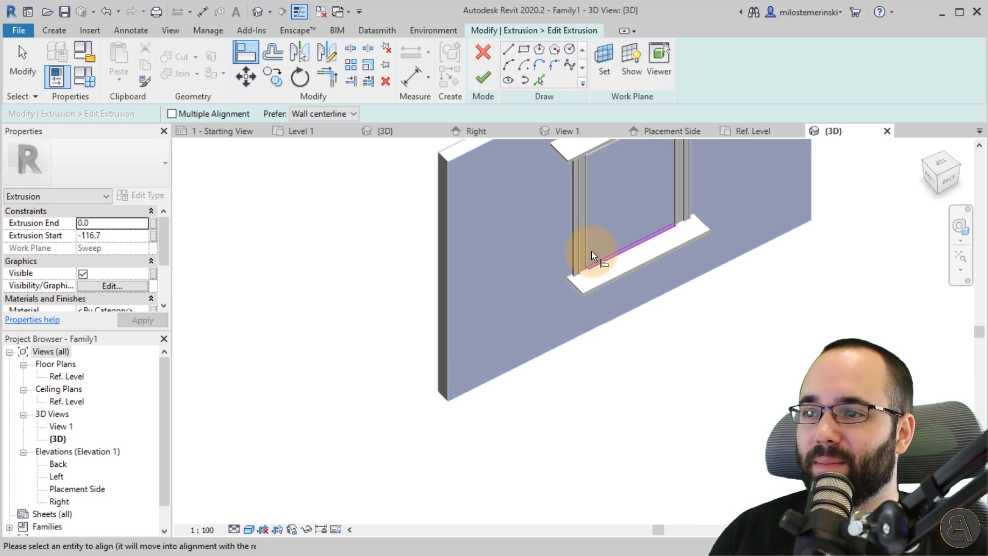
scroll(594, 273, up, 4)
click(596, 292)
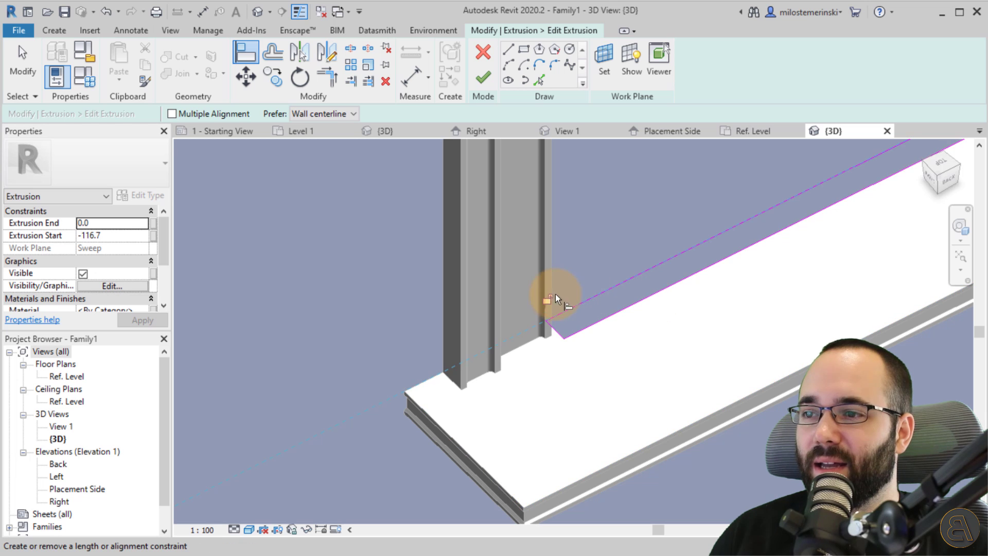
scroll(560, 295, down, 3)
mouse_move(560, 295)
middle_down()
mouse_move(641, 271)
mouse_move(572, 370)
middle_up()
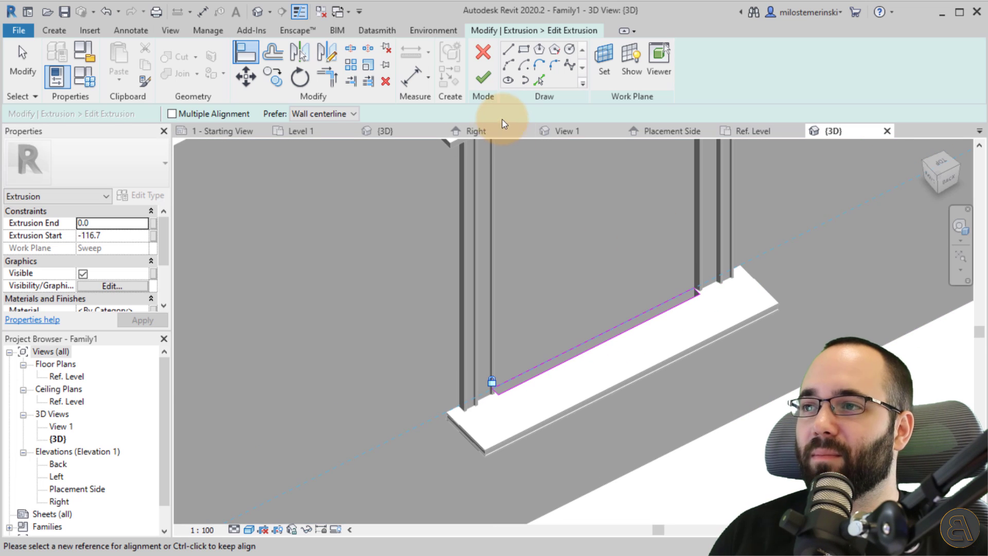
click(489, 85)
Join the cornice and frame using Join Geometry with Multiple Join enabled
shift+middle_drag(690, 403, 623, 322)
scroll(642, 292, down, 2)
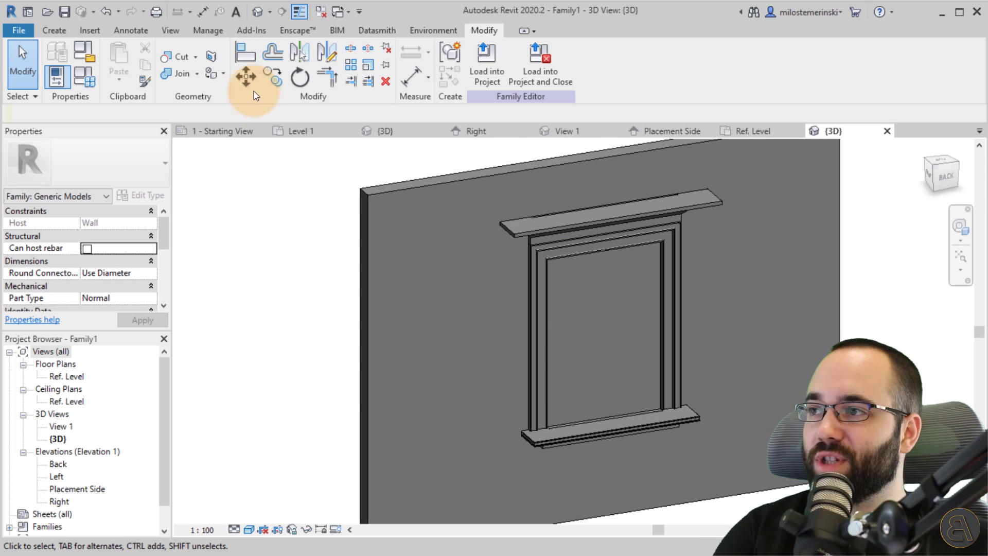
click(181, 76)
scroll(541, 216, up, 5)
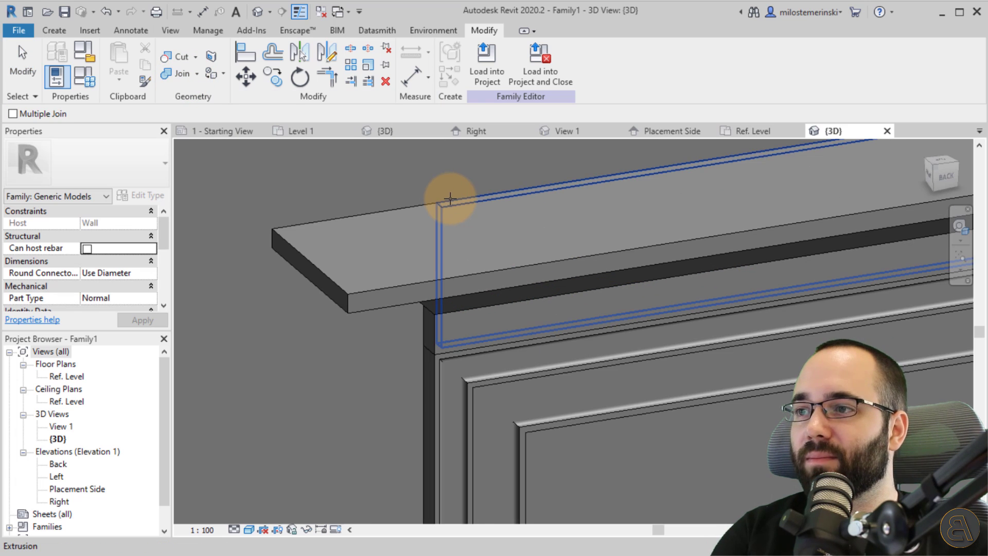
click(451, 200)
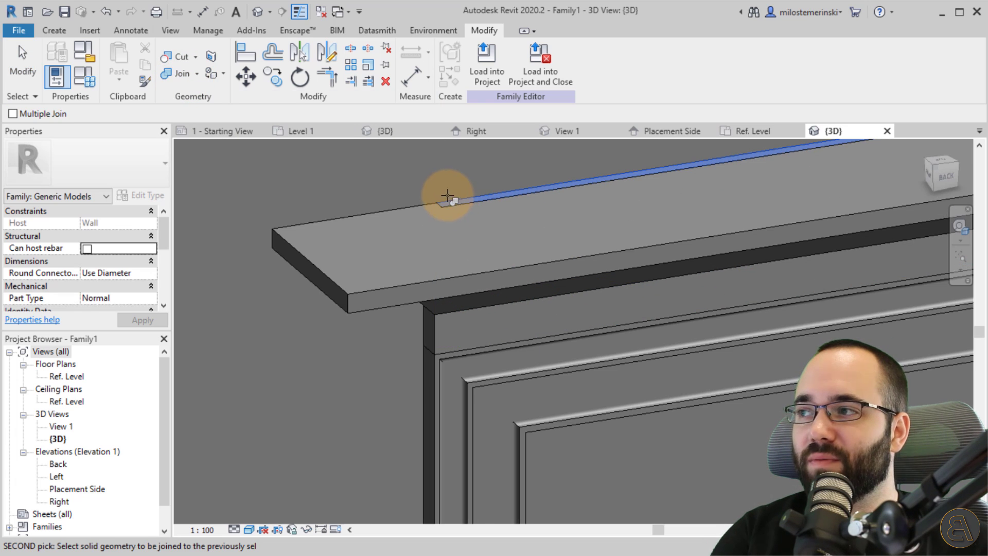
click(39, 116)
click(358, 210)
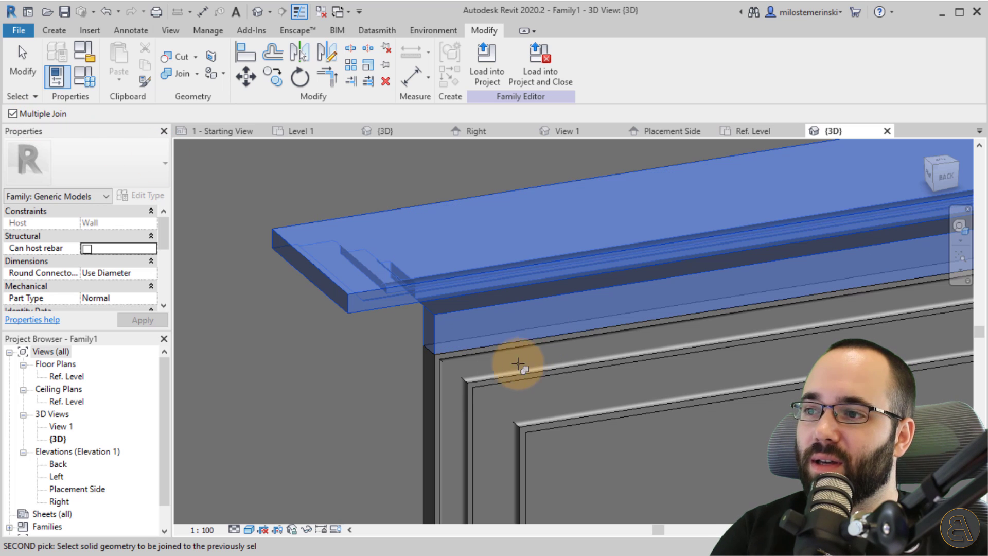
Add the sill and flat strip to the join, then end the command
click(472, 380)
scroll(614, 431, down, 3)
middle_drag(614, 431, 499, 154)
middle_drag(570, 378, 548, 137)
click(500, 311)
click(451, 348)
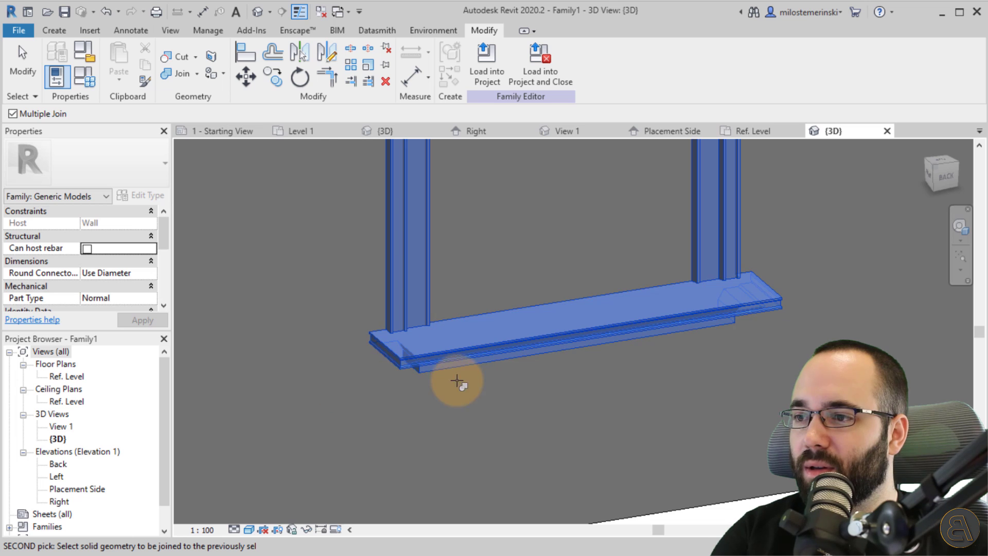
scroll(459, 381, down, 3)
key(Escape)
key(Escape)
Inspect the joined trim corners and window-select all the trim pieces
scroll(570, 342, down, 2)
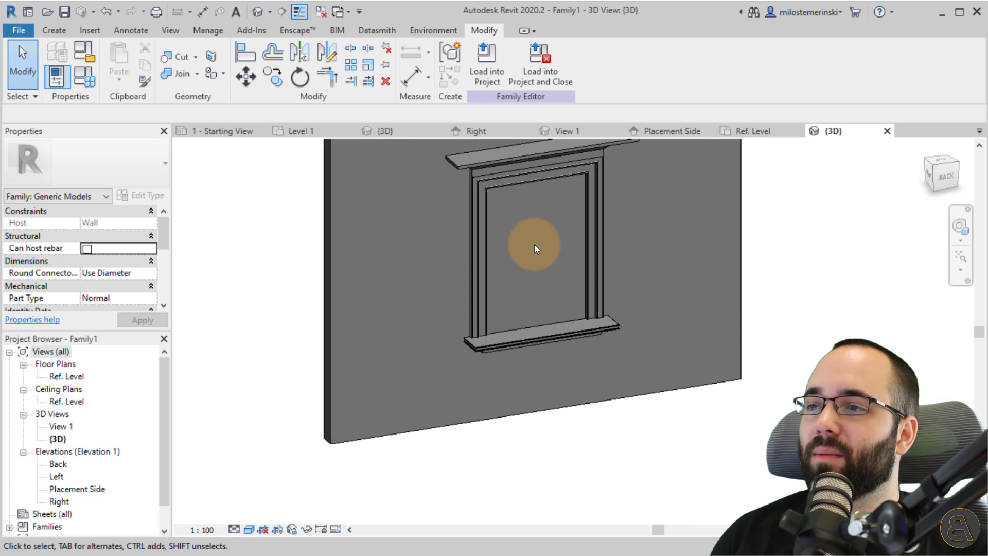
shift+middle_drag(535, 244, 473, 172)
scroll(548, 211, up, 5)
shift+middle_drag(548, 211, 549, 507)
scroll(419, 303, up, 3)
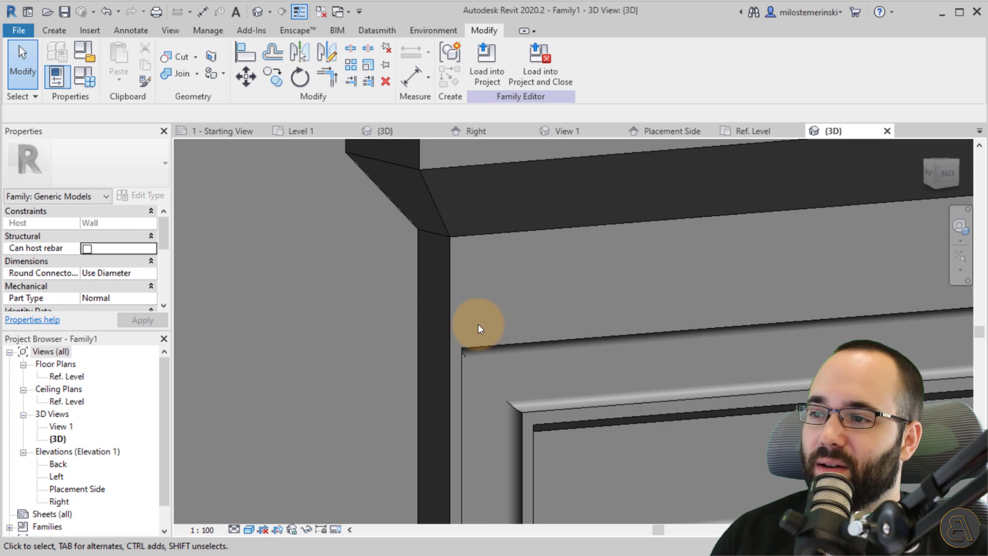
scroll(397, 305, down, 2)
scroll(549, 270, down, 3)
scroll(577, 369, down, 4)
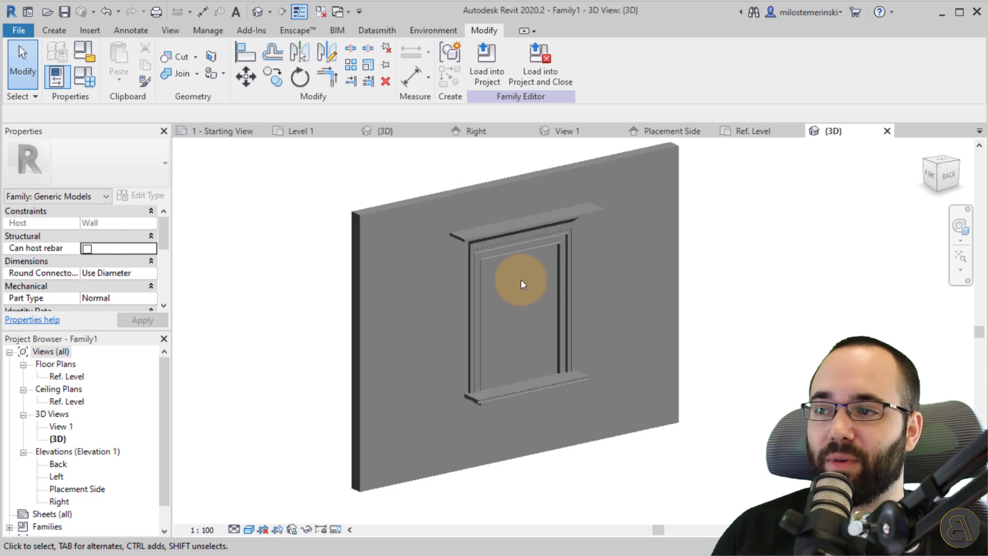
drag(432, 179, 597, 459)
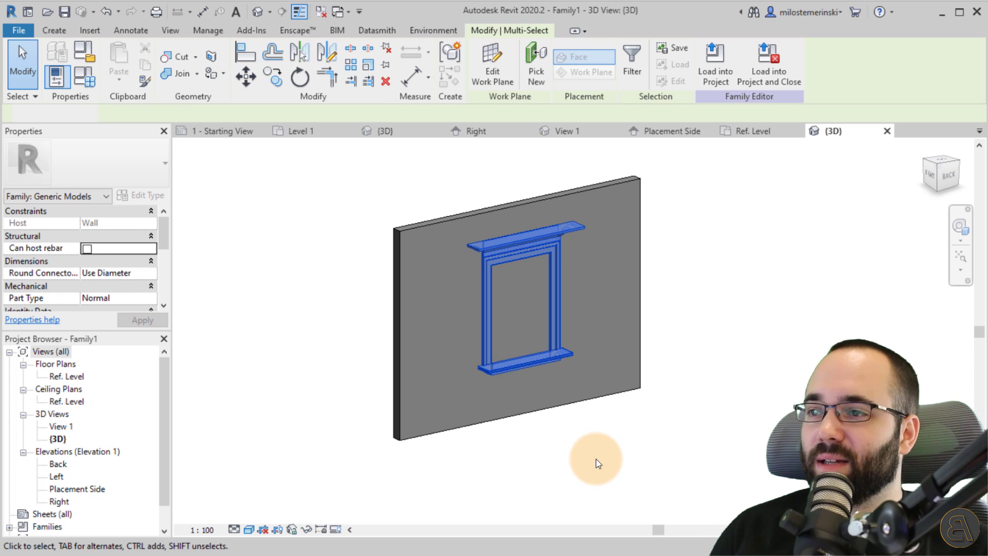
Change the five trim solids' Material from By Category to Gypsum Wall Board
click(136, 287)
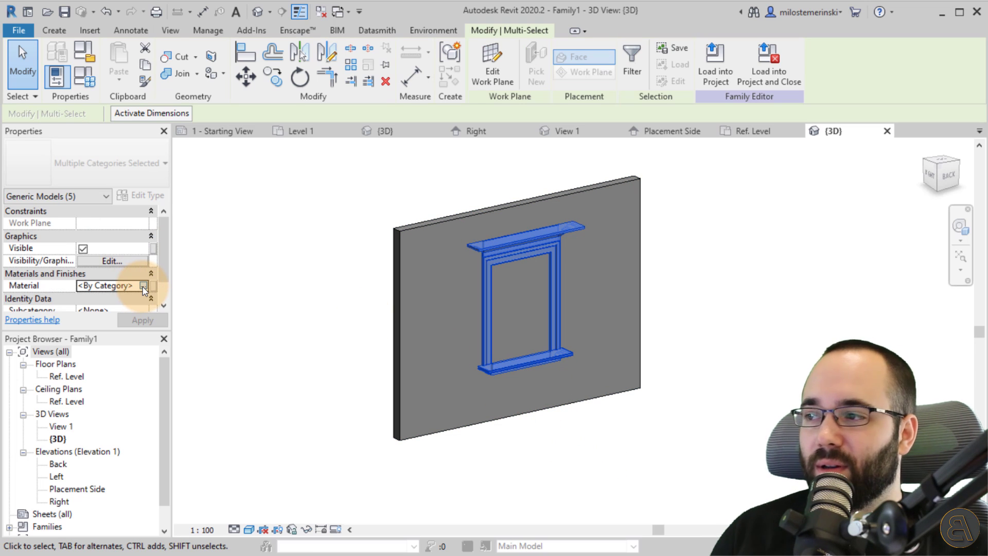
click(143, 285)
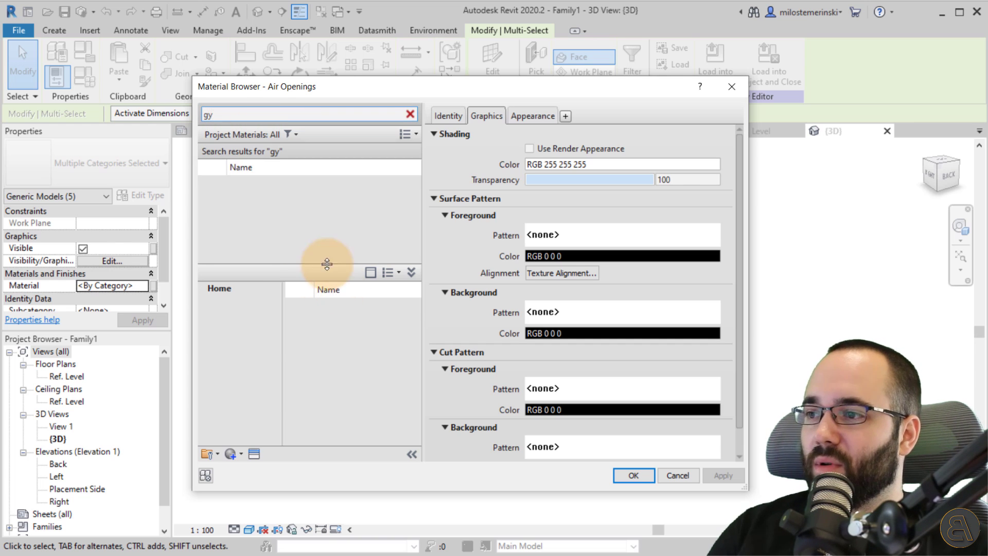
click(398, 340)
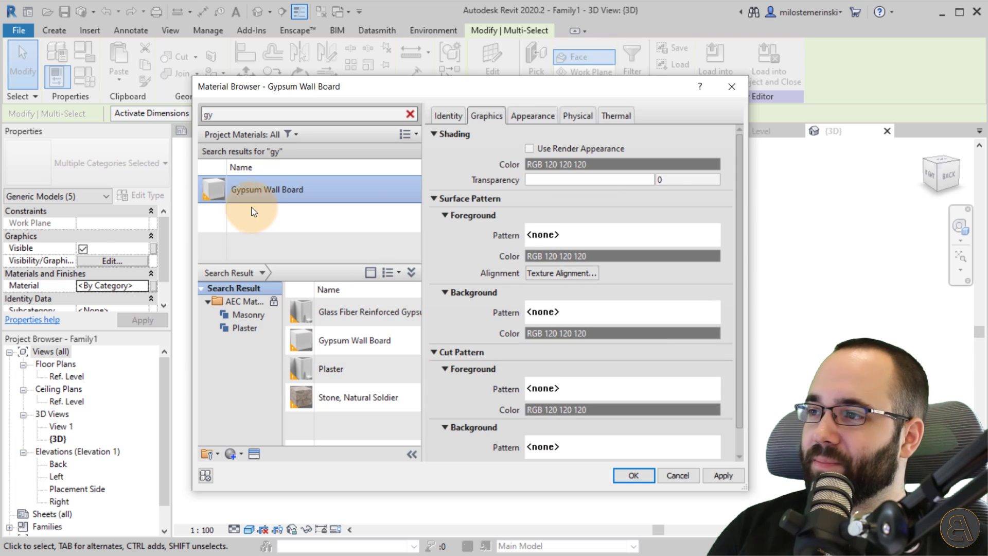
click(723, 474)
click(633, 477)
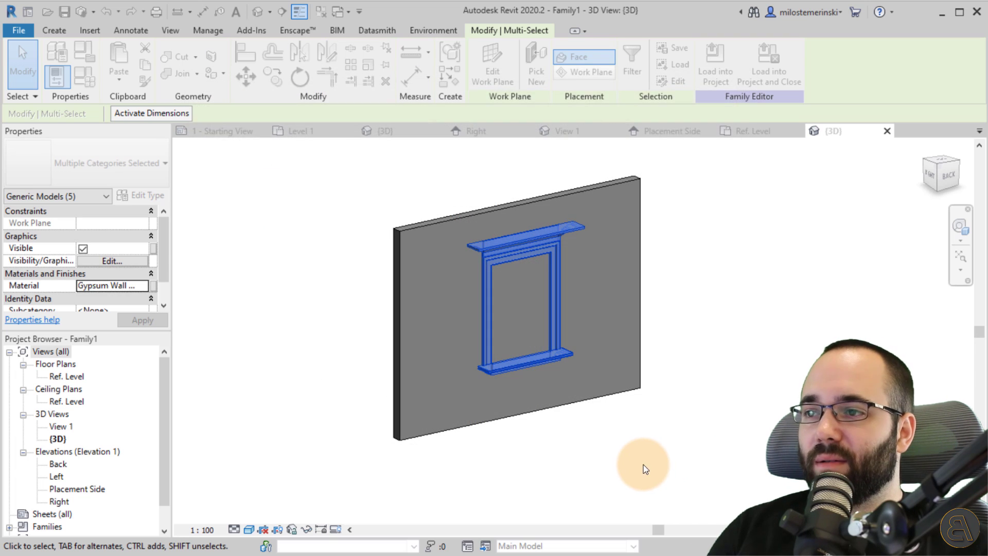
click(672, 130)
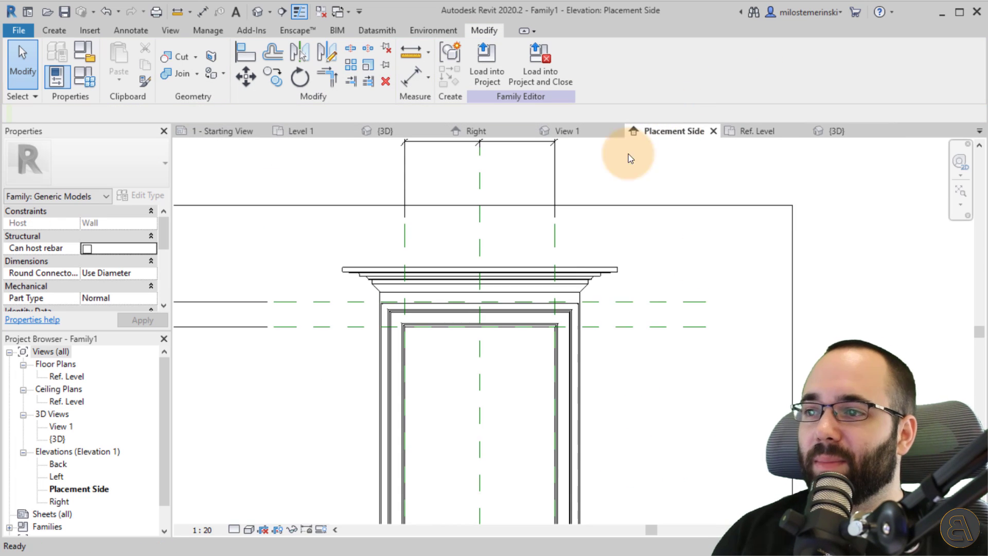
middle_drag(632, 379, 611, 356)
scroll(646, 443, up, 2)
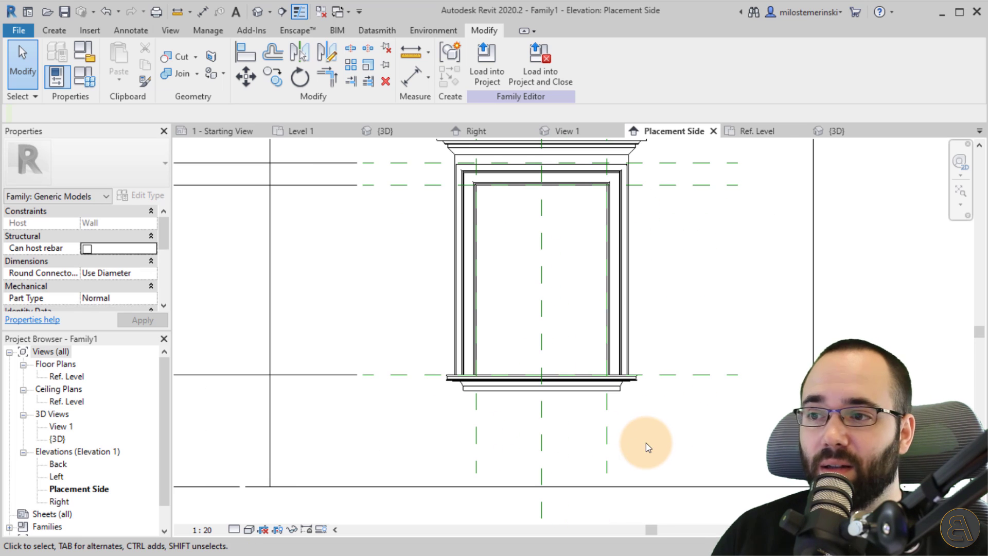
click(611, 436)
drag(630, 428, 631, 429)
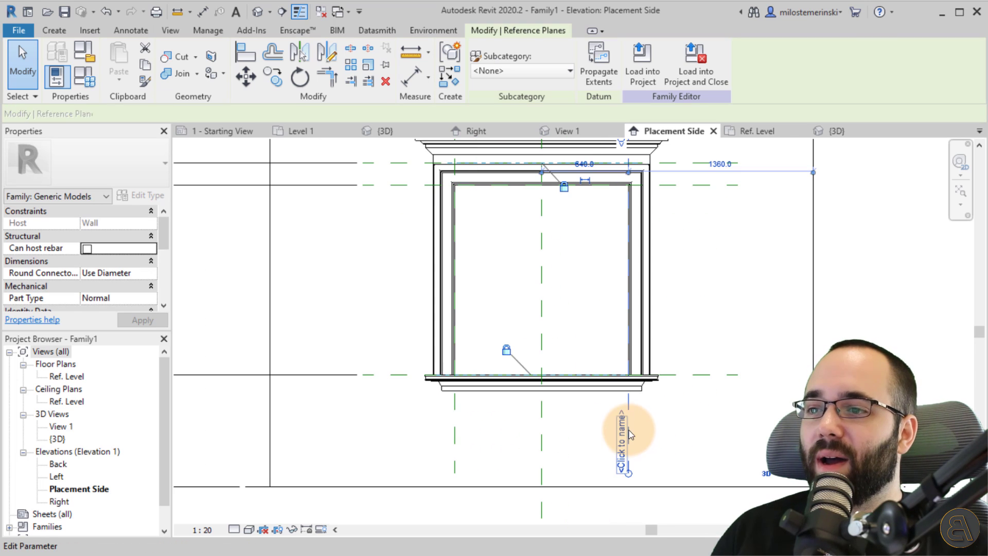
middle_drag(508, 290, 526, 356)
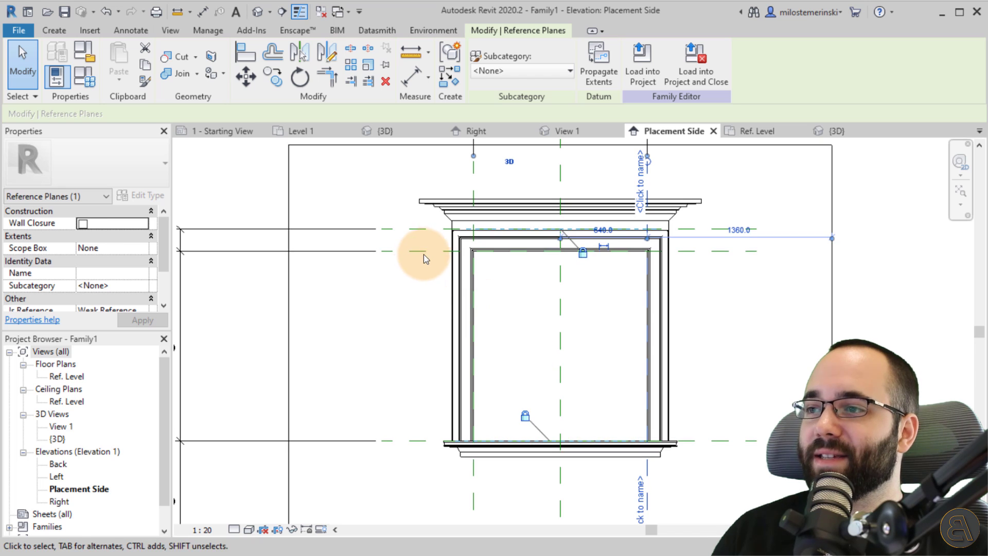
drag(424, 252, 423, 282)
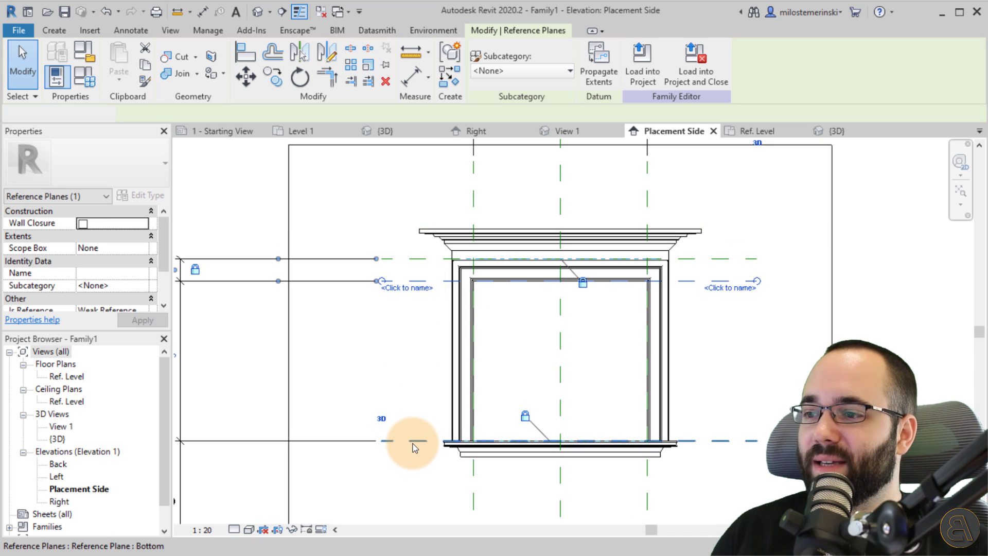
drag(415, 441, 418, 414)
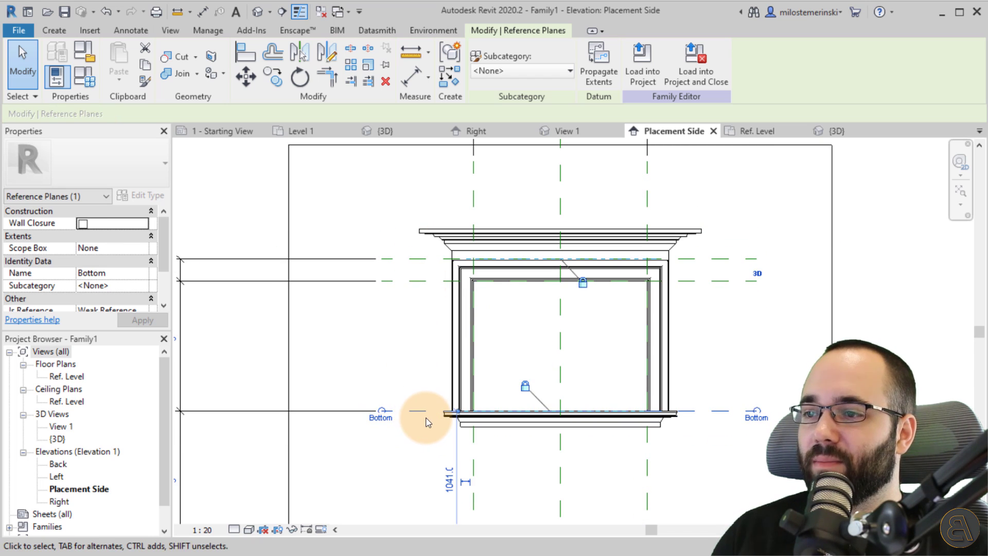
click(110, 13)
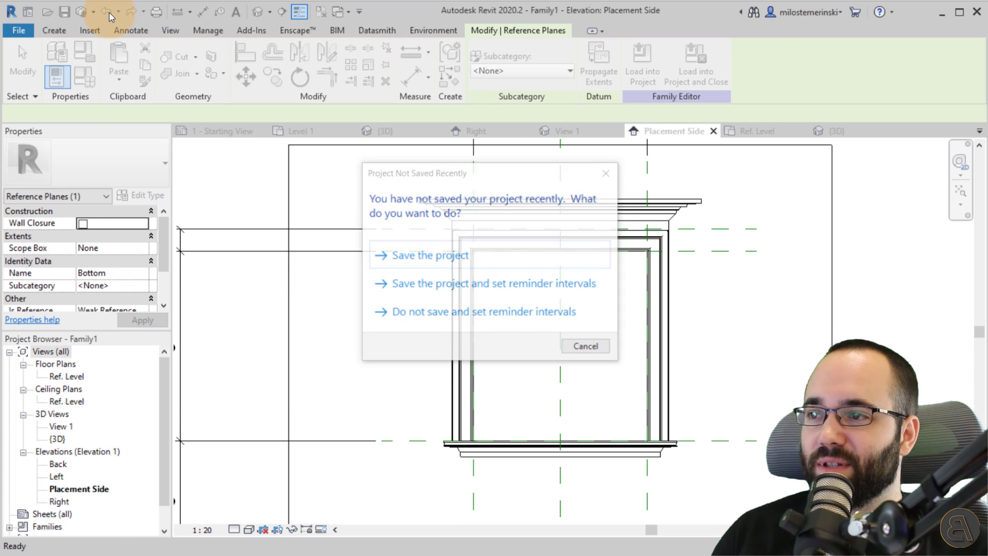
click(586, 347)
click(283, 198)
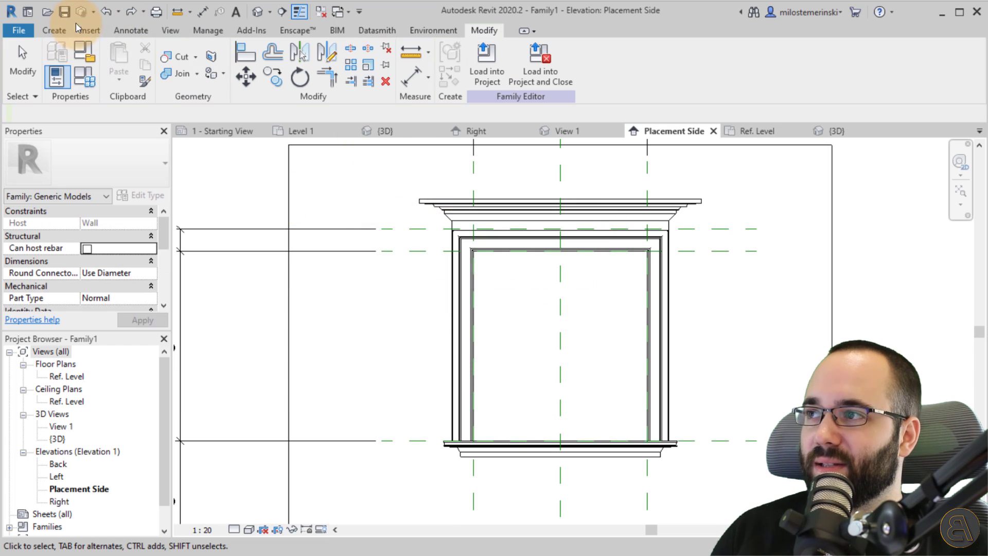
click(101, 15)
Save the family to the Desktop as Window Trim.rfa
middle_drag(443, 213, 510, 309)
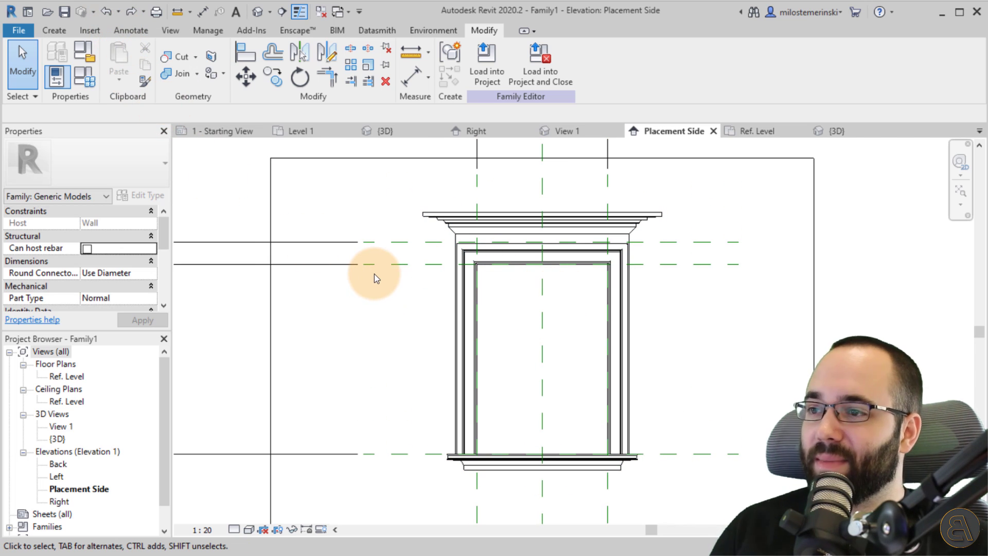
click(64, 12)
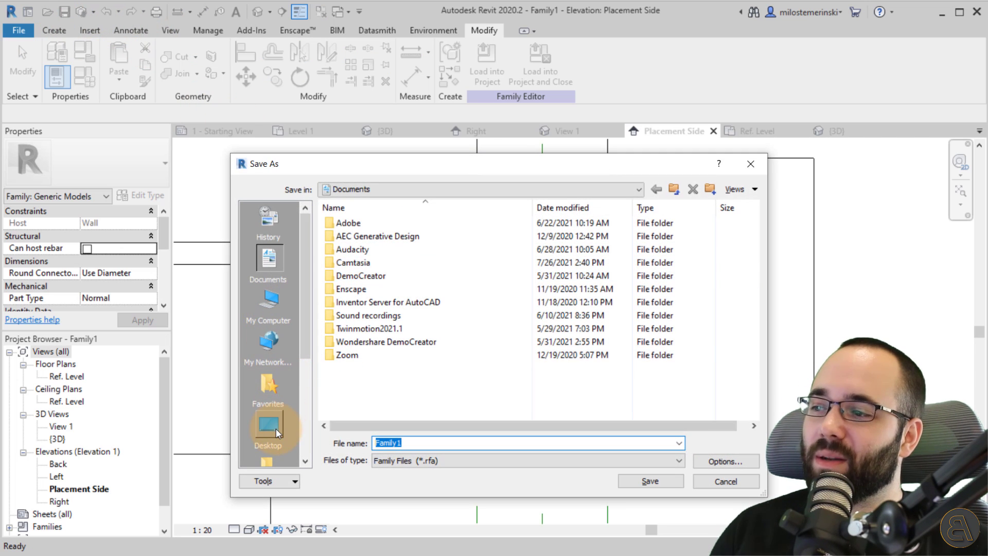
click(276, 428)
click(426, 444)
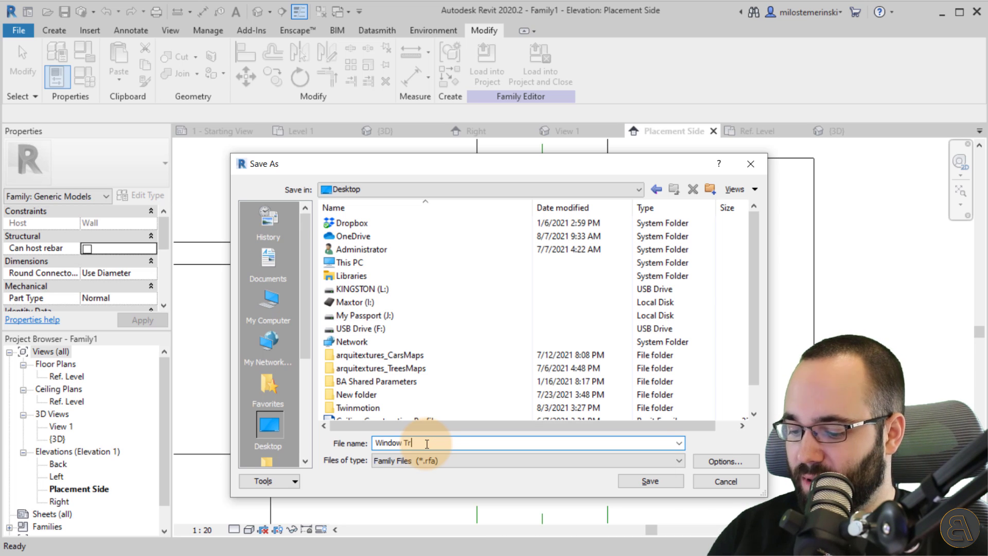
click(650, 481)
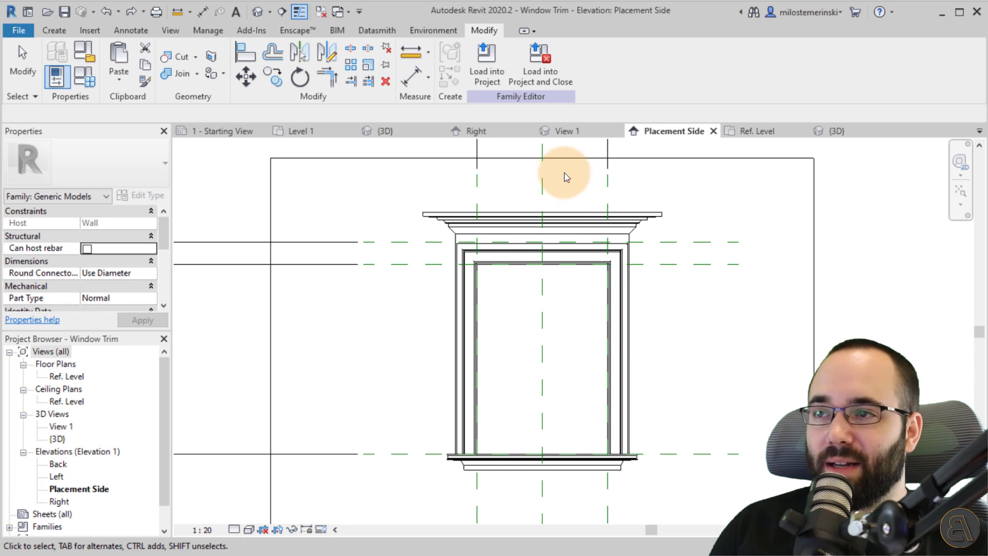
Load Window Trim into Project1 and place one instance on the wall at the window
click(541, 87)
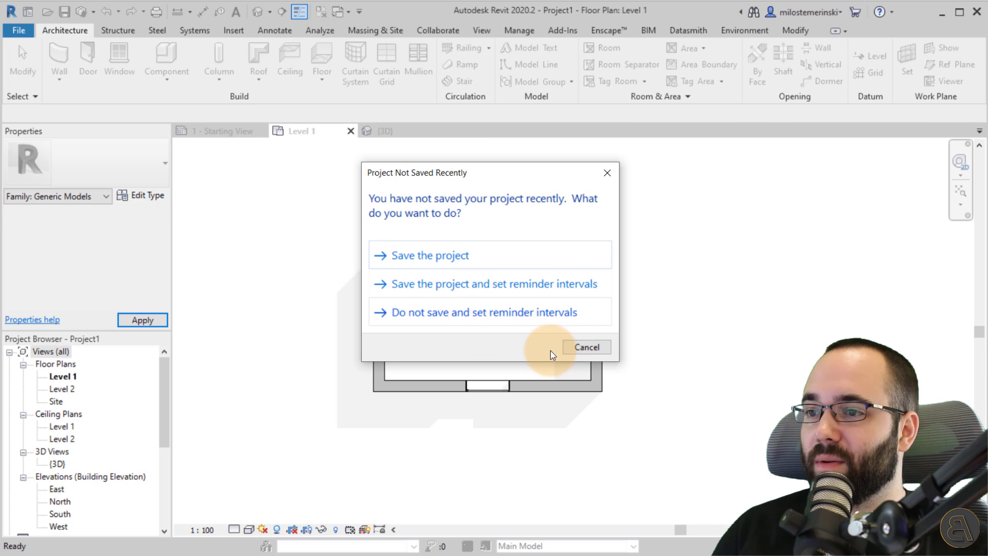
click(591, 351)
scroll(486, 389, up, 3)
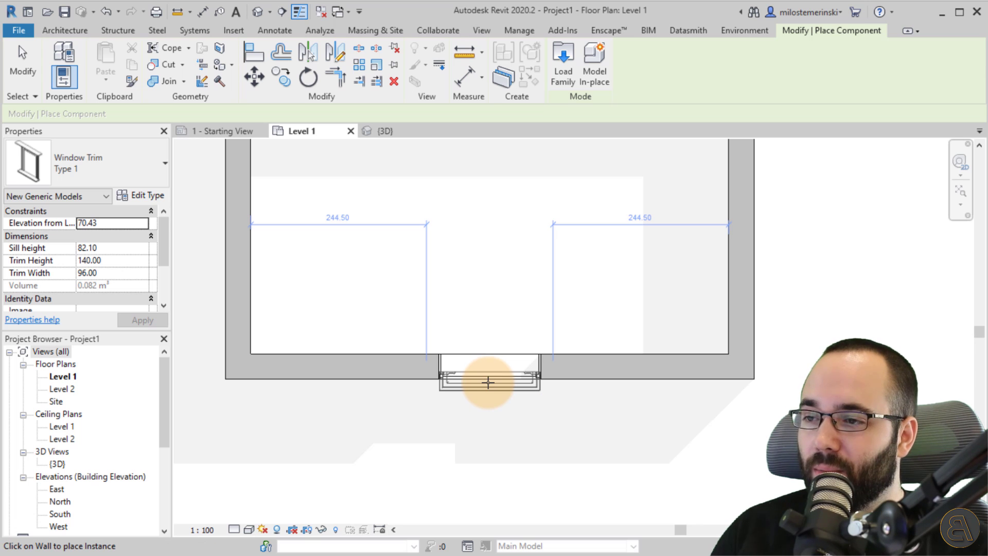
click(488, 383)
key(Escape)
key(Escape)
scroll(467, 406, up, 3)
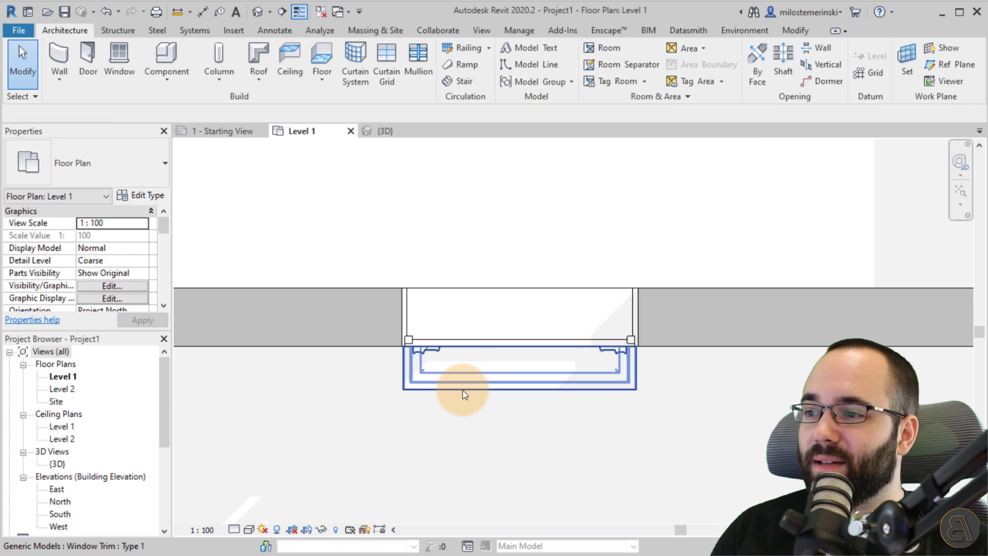
click(462, 390)
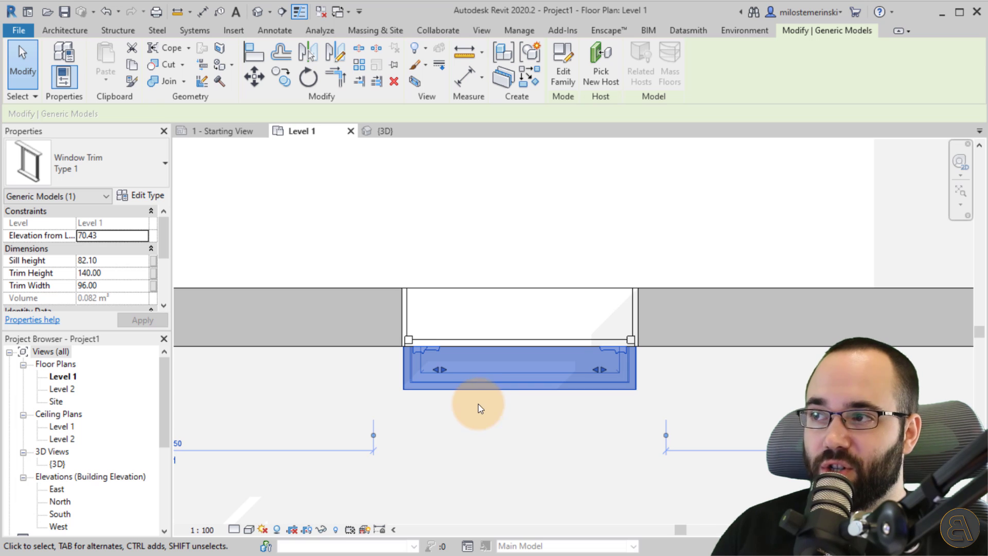
key(Escape)
scroll(570, 248, down, 6)
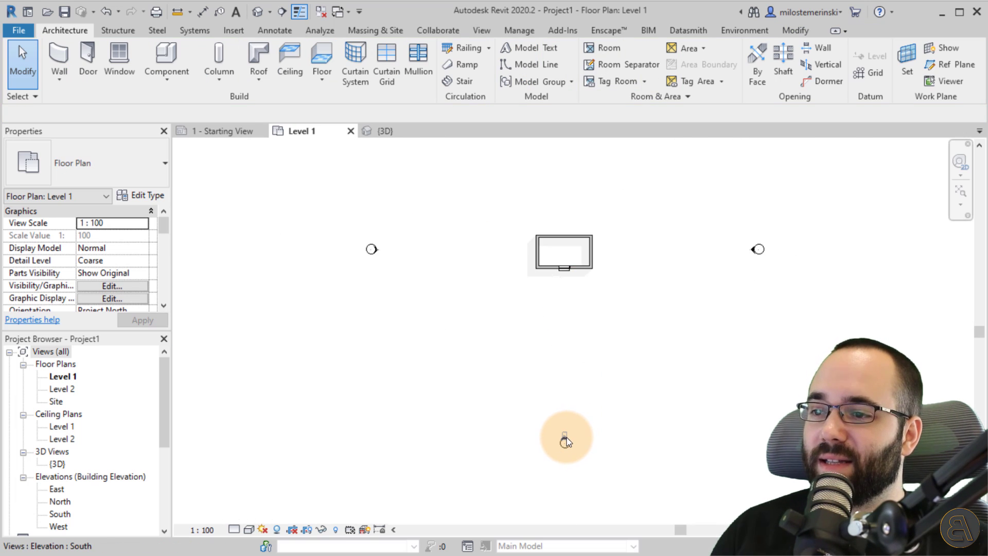
In the South elevation, drag the trim's handles to stretch it taller, wider on both sides, and lower at the sill
double_click(565, 440)
scroll(541, 335, up, 6)
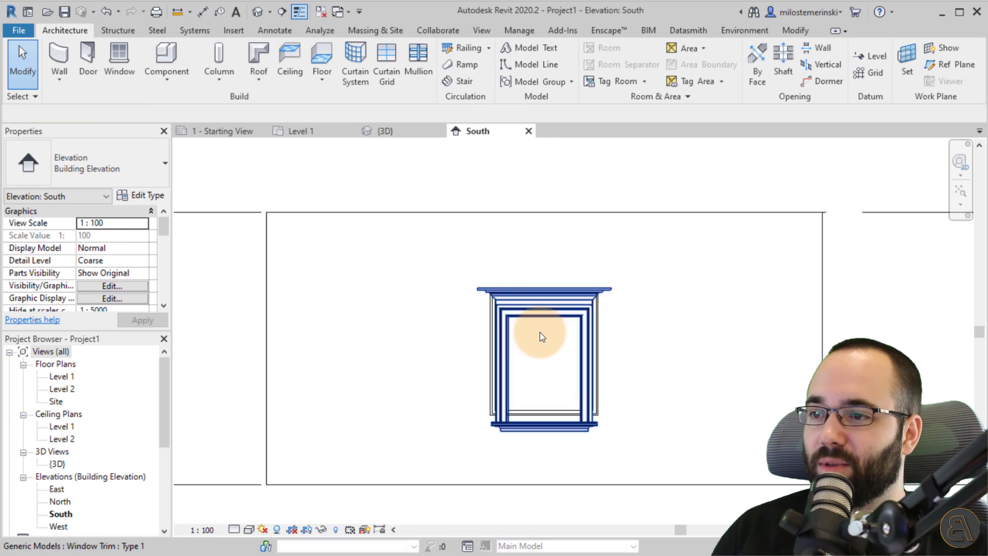
click(575, 297)
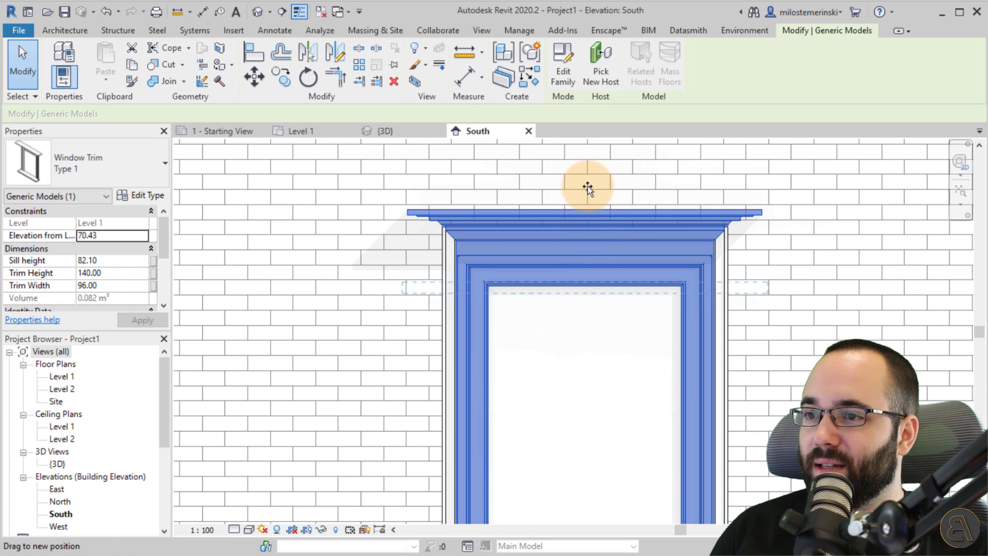
drag(588, 187, 587, 186)
scroll(615, 238, down, 2)
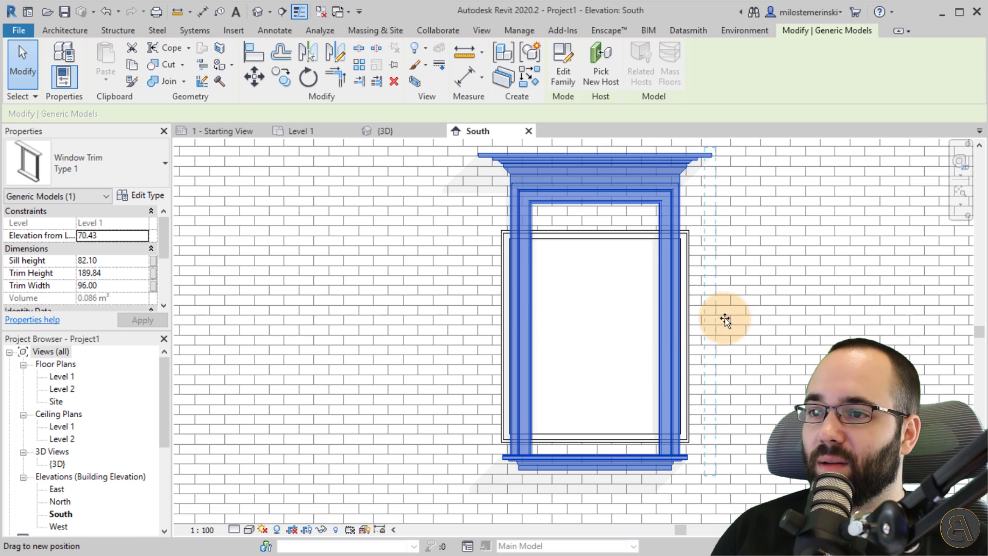
drag(725, 320, 721, 320)
drag(530, 315, 466, 309)
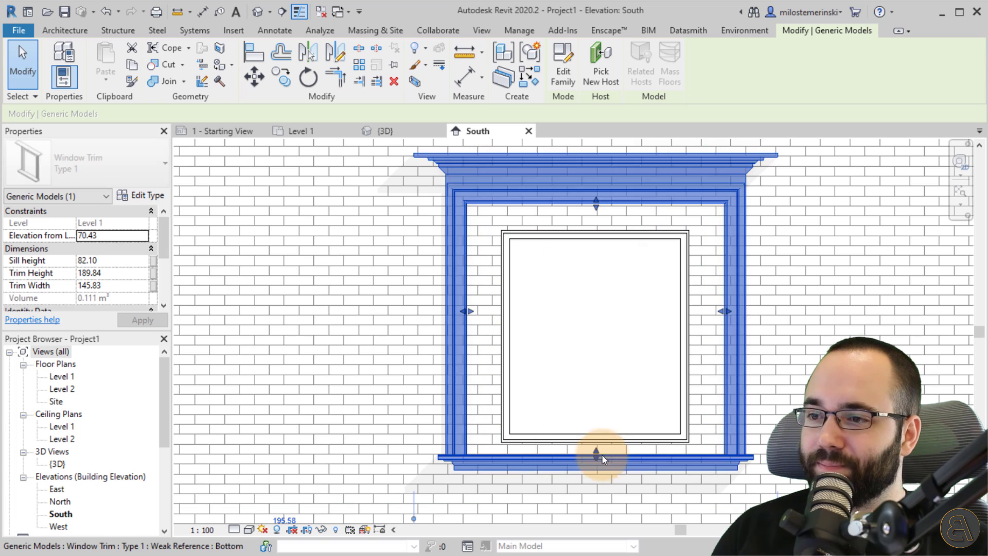
drag(601, 459, 597, 460)
scroll(512, 446, up, 4)
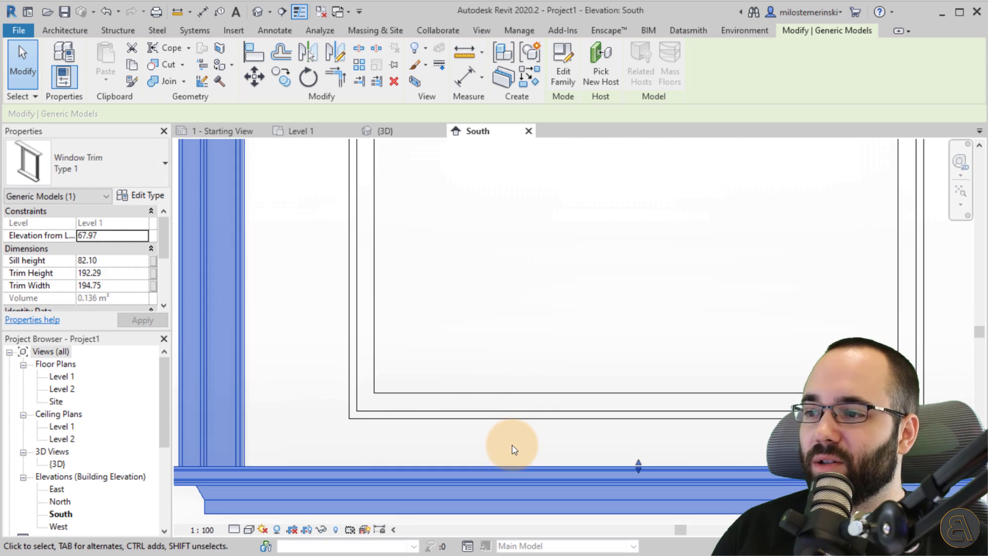
key(Escape)
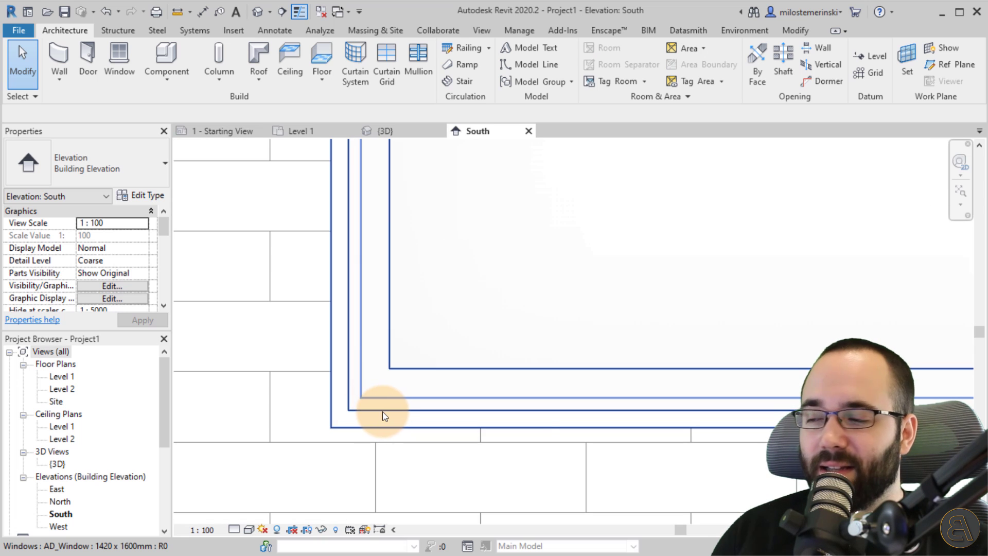
scroll(382, 413, up, 3)
Check the trim in the 3D view, then return to the South elevation framed on the whole trim
click(381, 133)
scroll(464, 382, up, 6)
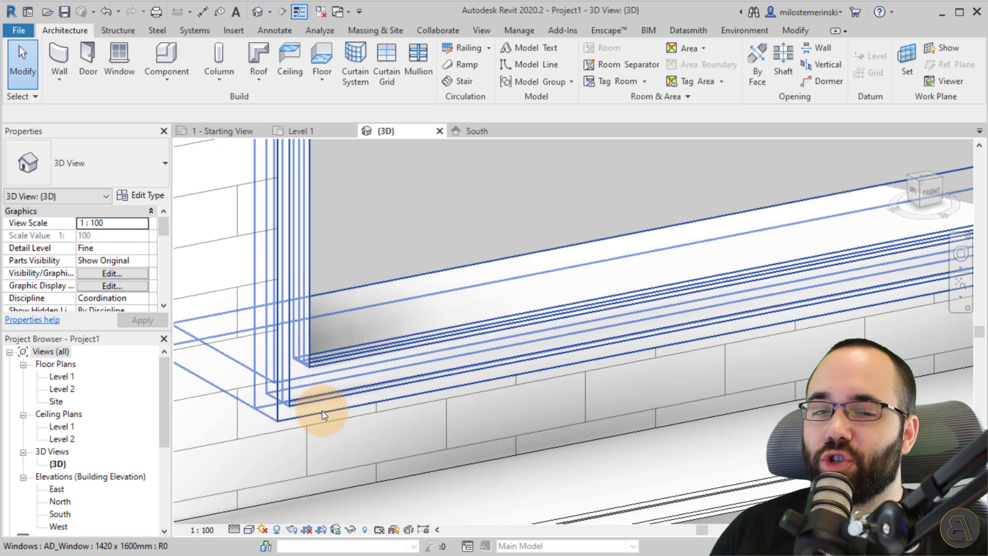
scroll(323, 415, down, 4)
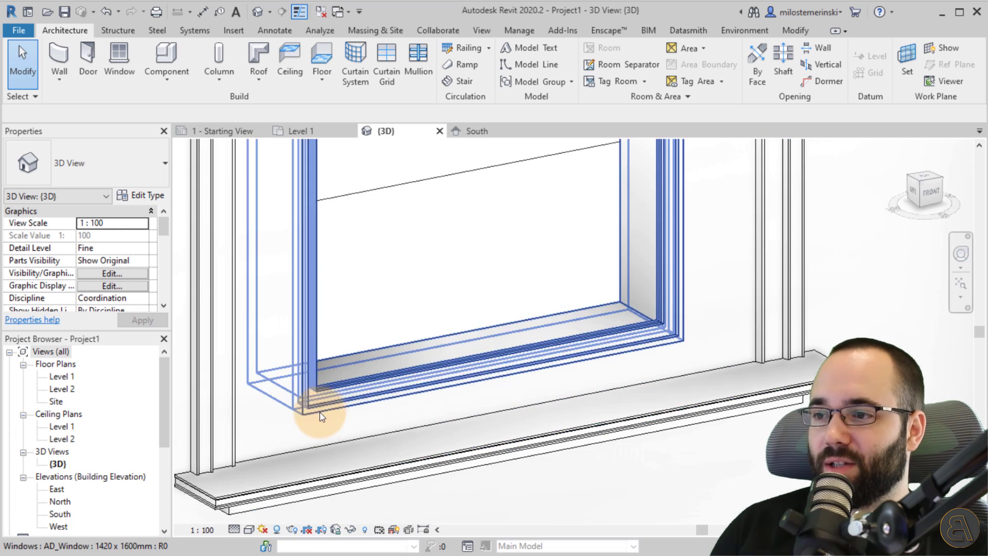
click(394, 448)
scroll(471, 222, up, 1)
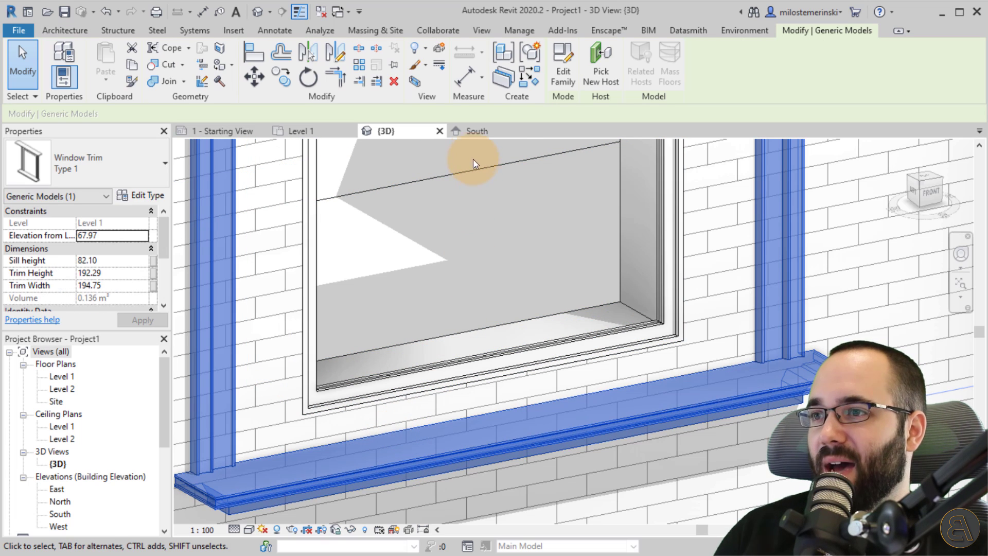
click(474, 136)
scroll(495, 329, down, 8)
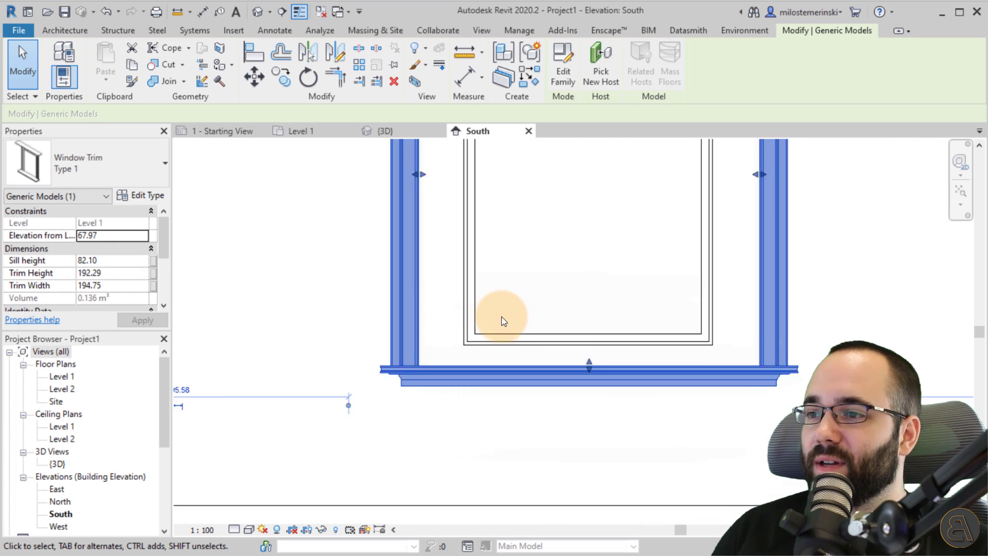
middle_drag(545, 297, 498, 310)
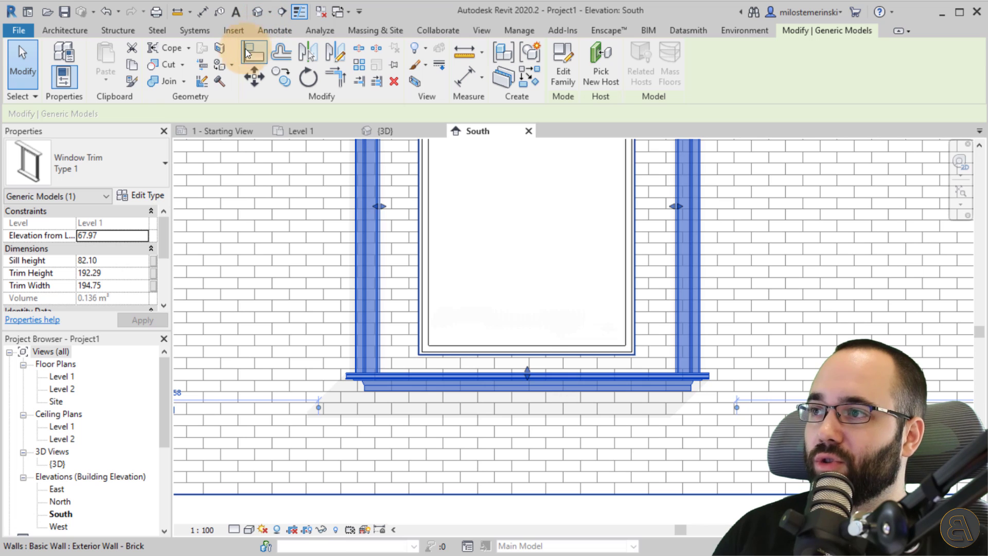
Align the trim's sill and left edge to the window's bottom and left edges, locking each
click(249, 56)
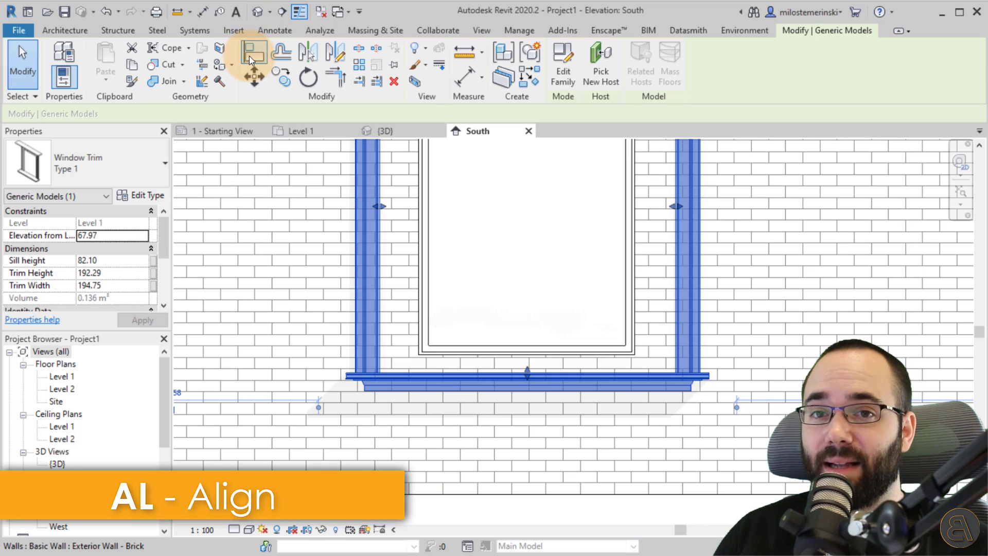
scroll(432, 274, up, 4)
click(492, 456)
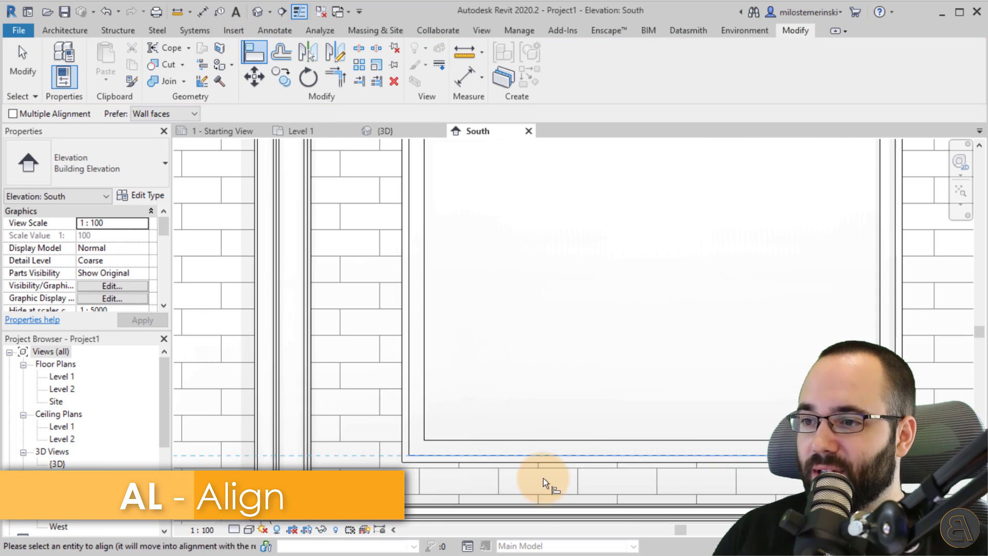
middle_drag(543, 478, 477, 351)
click(476, 376)
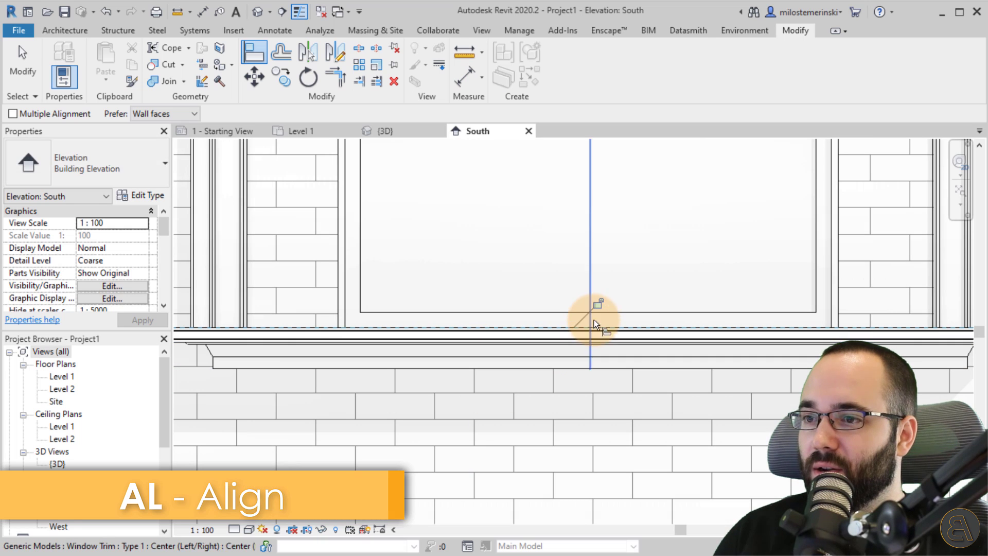
click(344, 252)
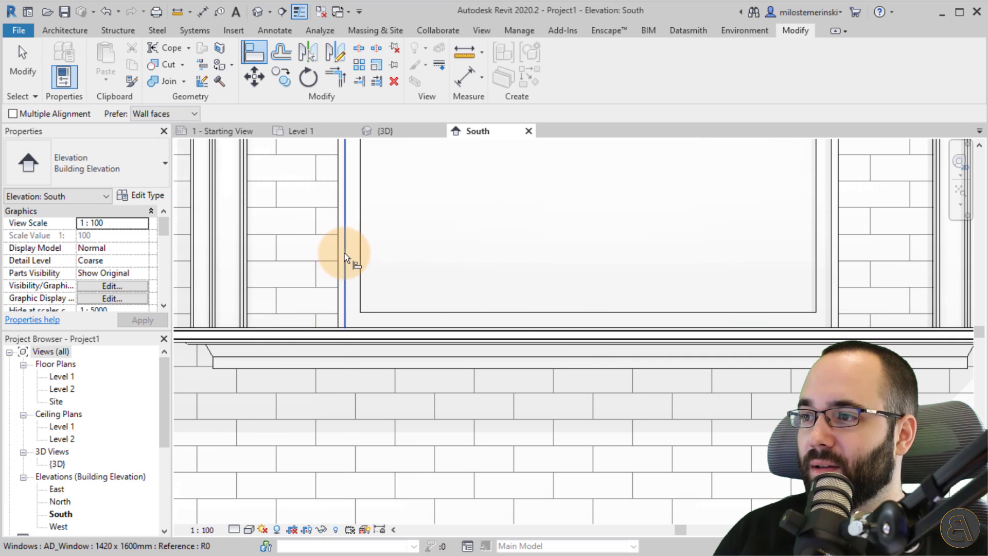
click(249, 260)
Align and lock the trim's top and right edges to the window head and right edge
scroll(497, 256, down, 3)
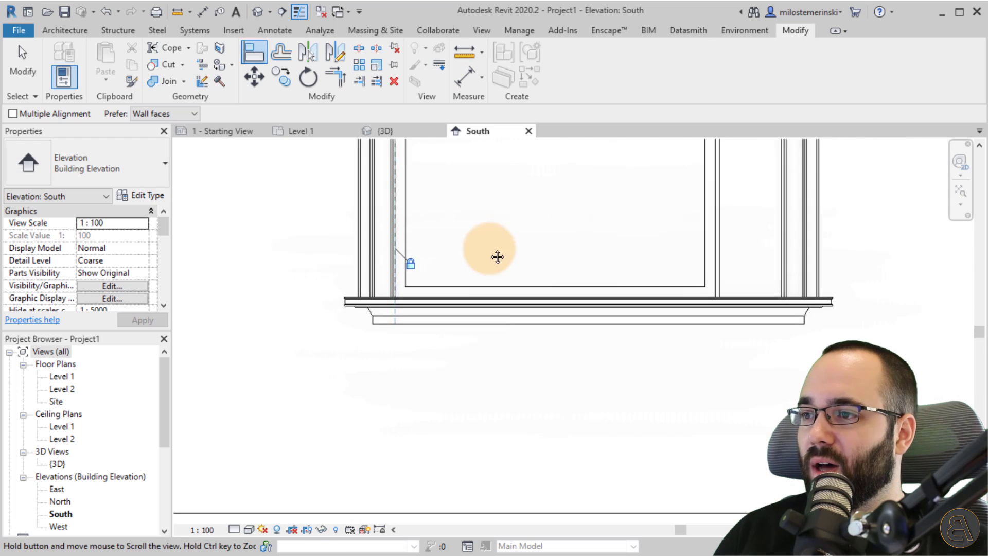
middle_drag(489, 266, 479, 293)
click(480, 293)
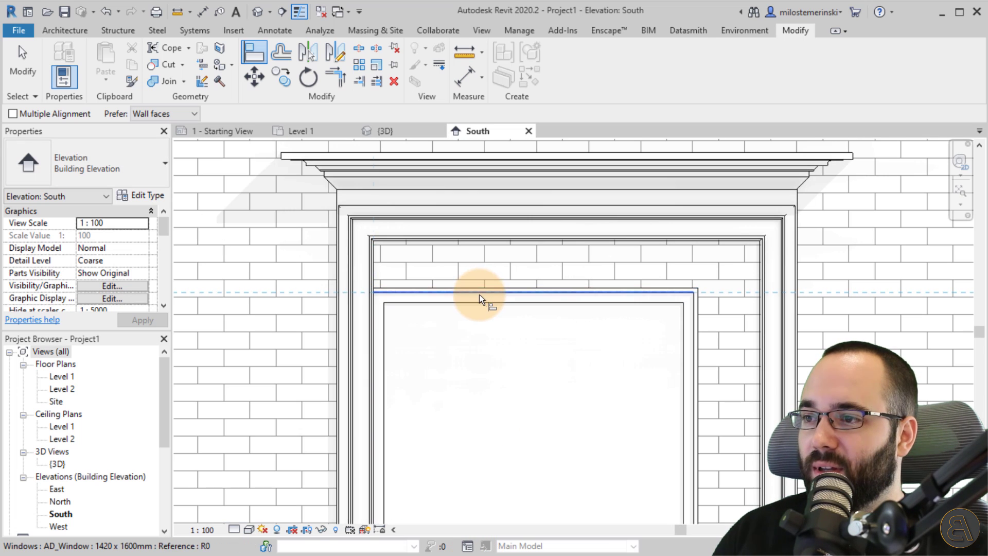
click(505, 246)
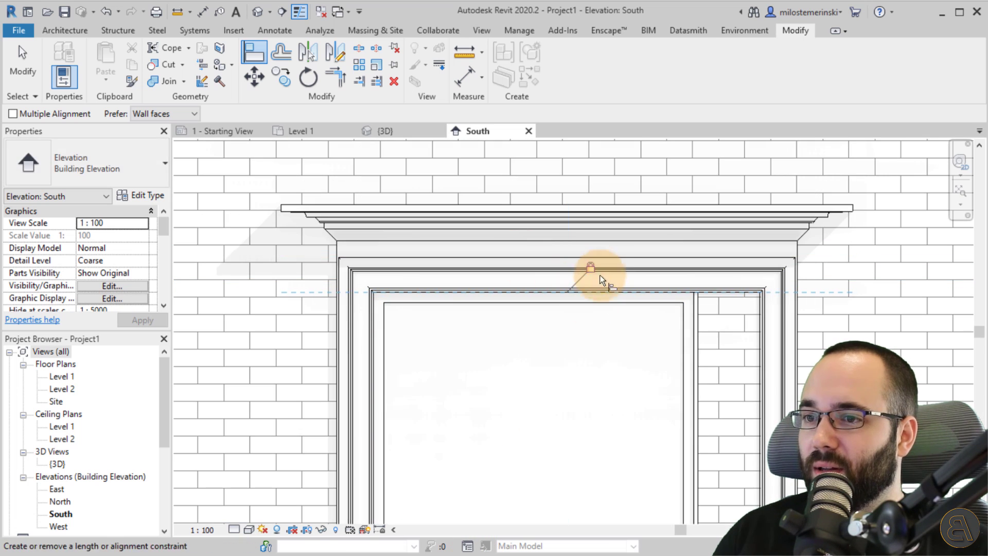
click(692, 363)
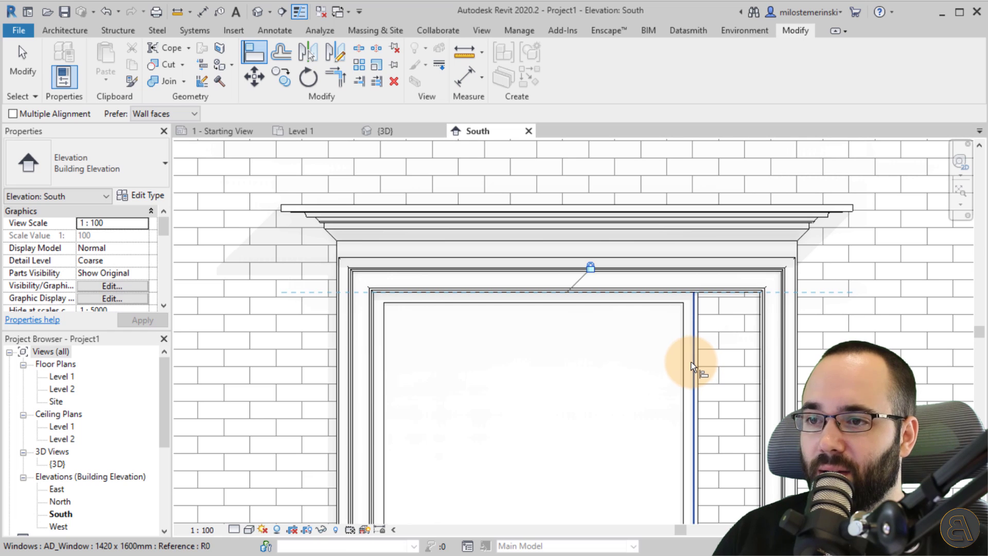
click(758, 376)
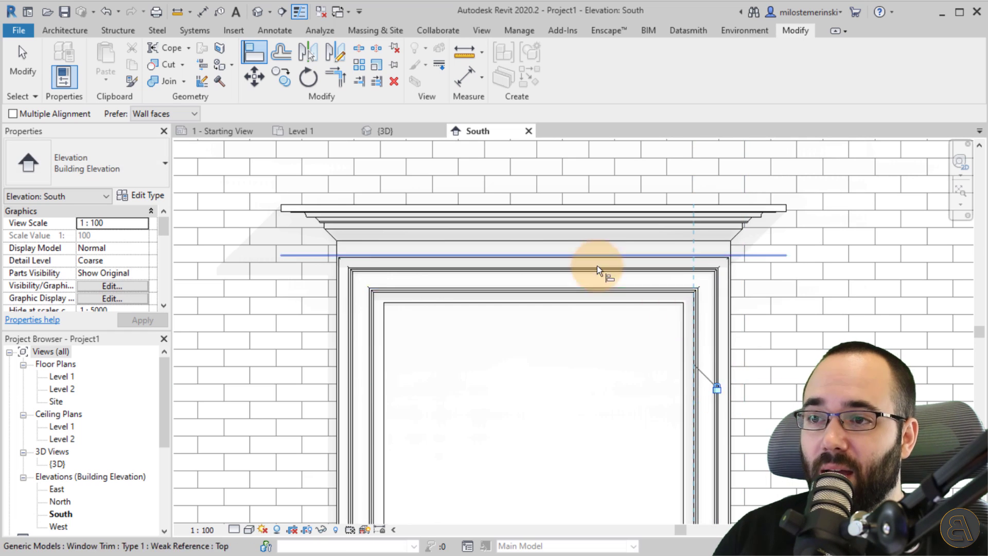
scroll(597, 265, down, 5)
key(Escape)
Switch to the 3D view and orbit to an angled view of the window trim
click(383, 131)
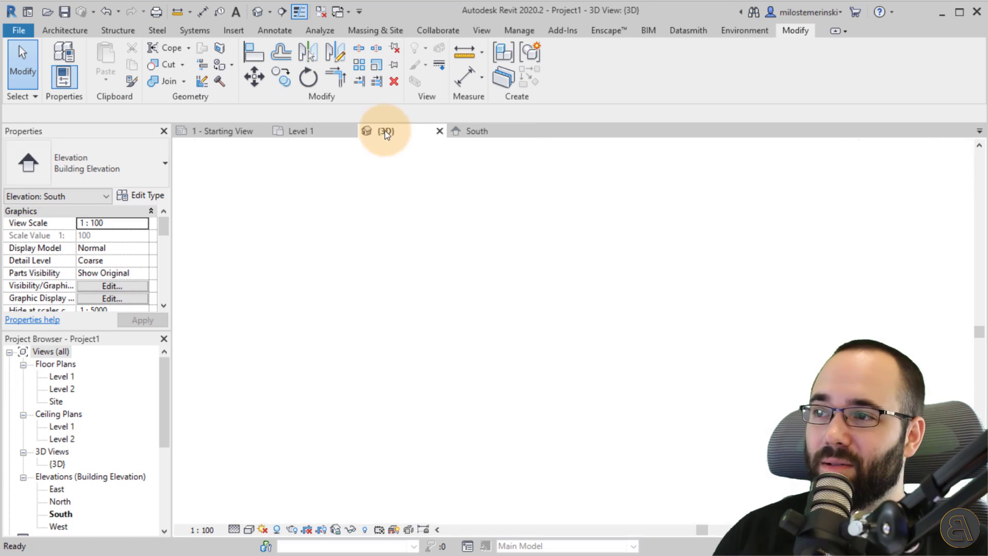
scroll(539, 316, down, 5)
shift+middle_drag(625, 375, 684, 500)
scroll(576, 302, up, 3)
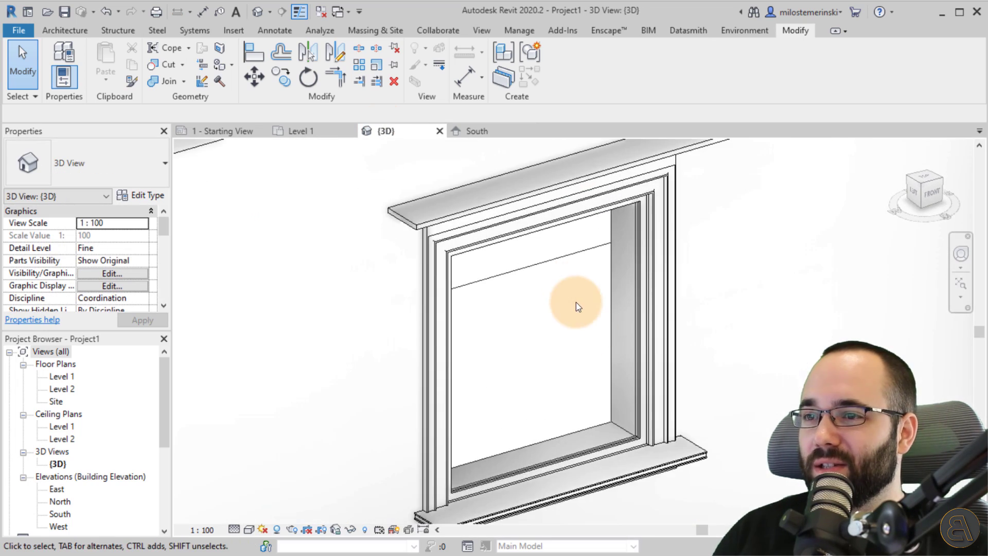
shift+middle_drag(576, 301, 565, 281)
scroll(515, 311, down, 4)
shift+middle_drag(515, 311, 529, 311)
scroll(512, 415, down, 3)
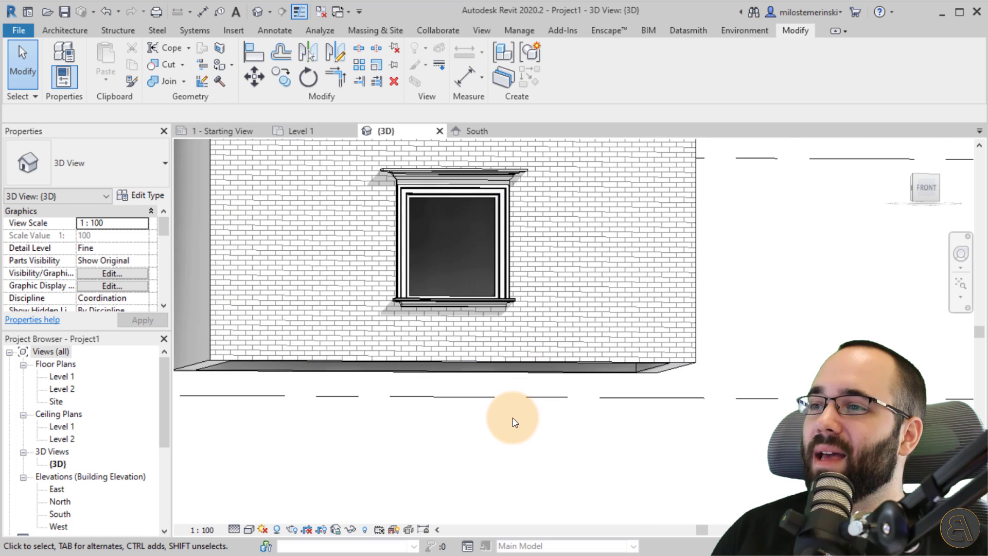
shift+middle_drag(511, 415, 503, 368)
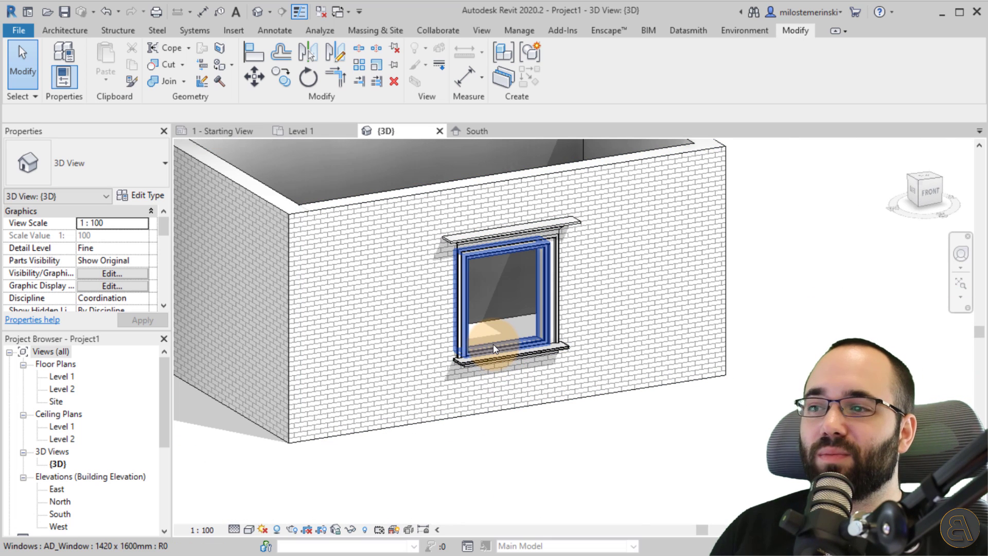
Change the window type to 0915 x 1830mm, then 0610 x 1830mm, then 0915 x 1220mm
click(453, 329)
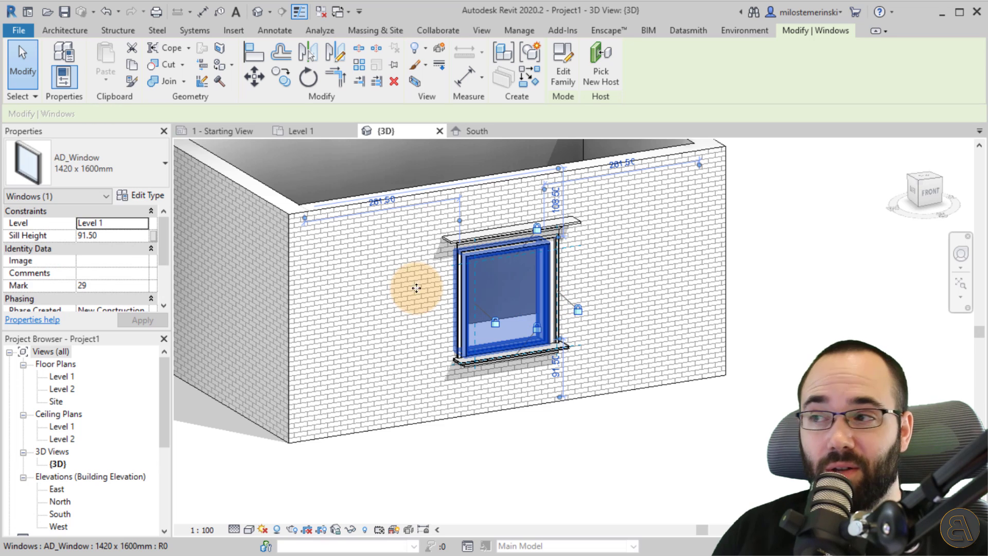
click(129, 162)
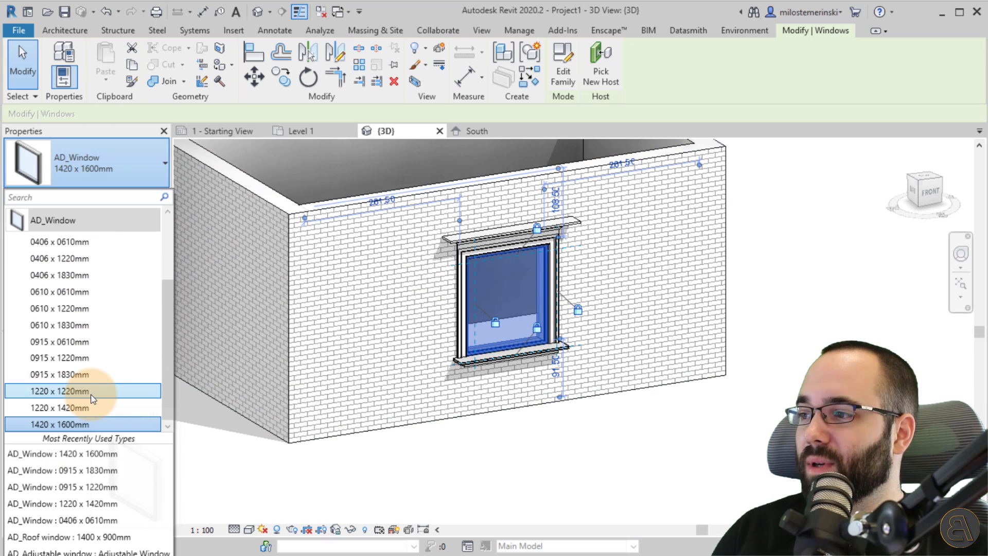
click(92, 375)
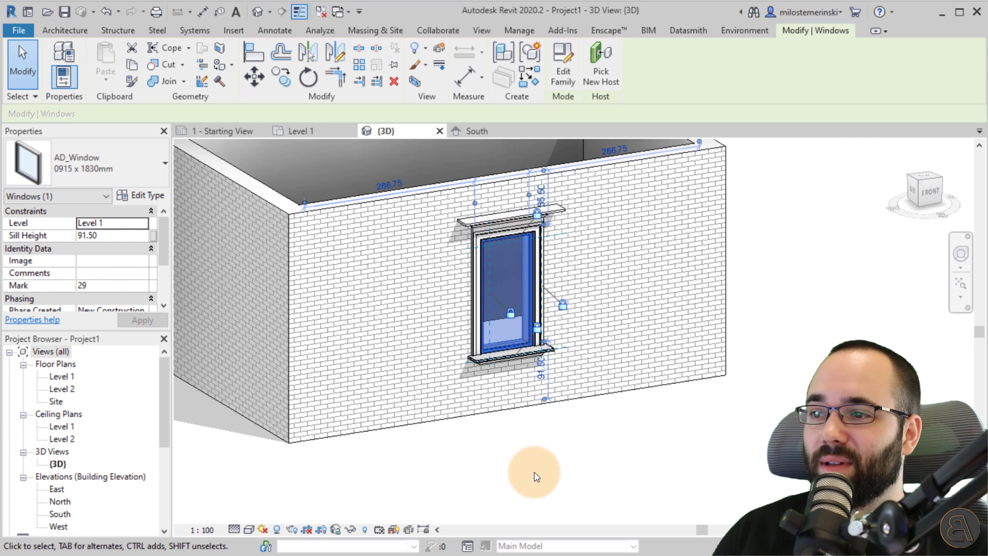
click(87, 170)
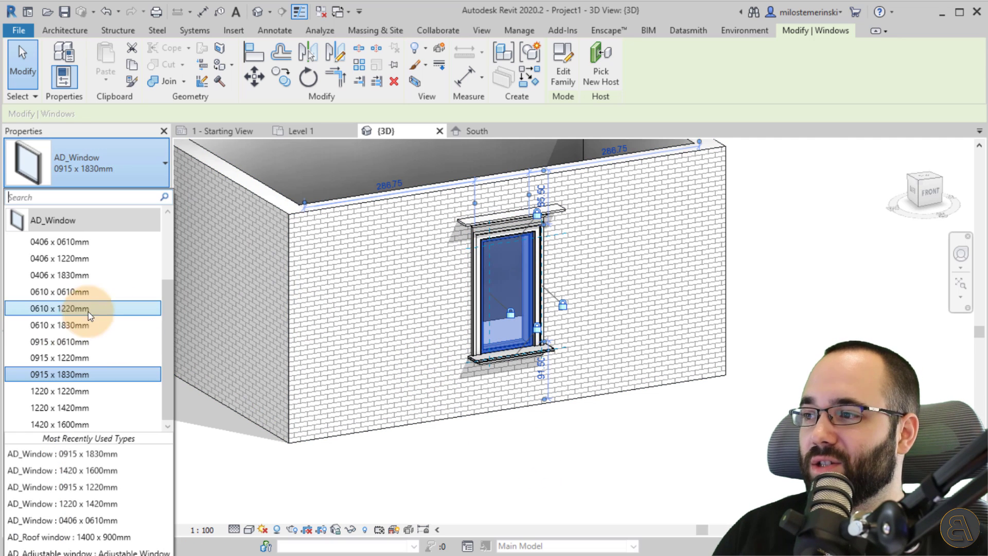
click(82, 324)
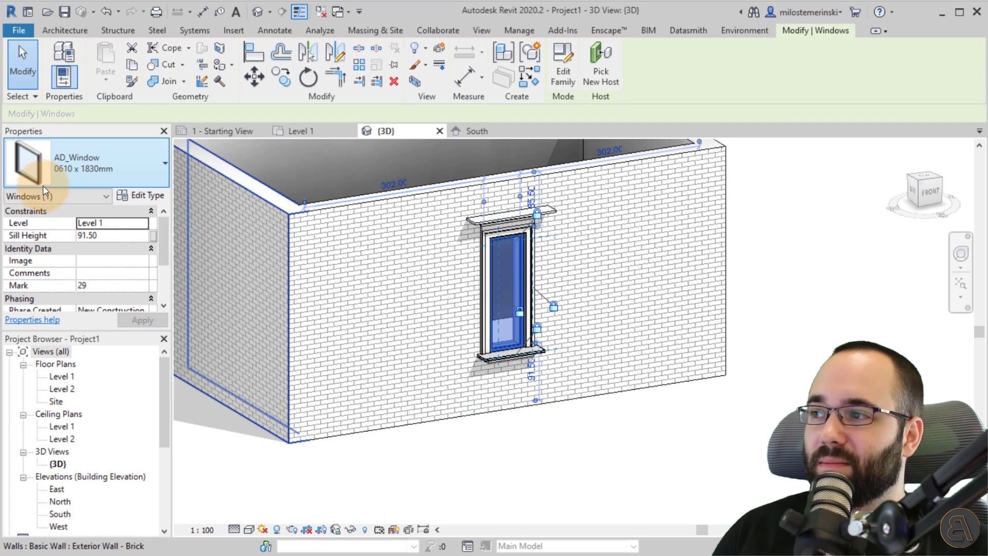
click(87, 173)
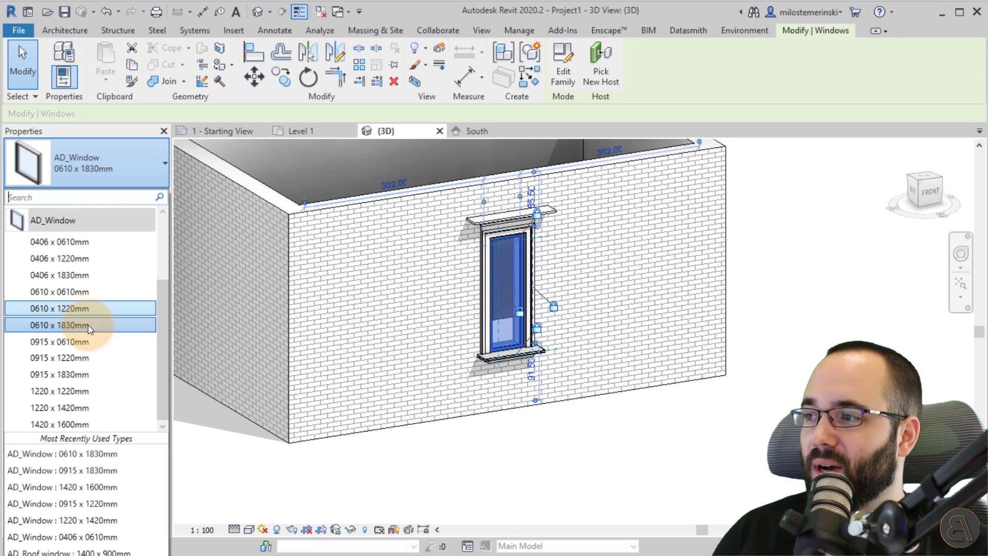
click(85, 358)
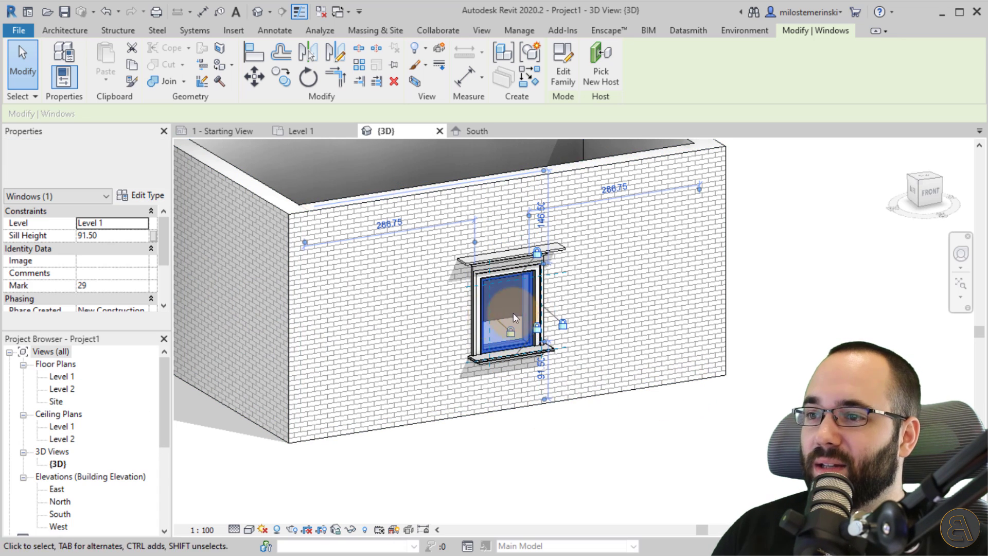
Deselect the window and orbit around it to check the trim still frames it
click(582, 462)
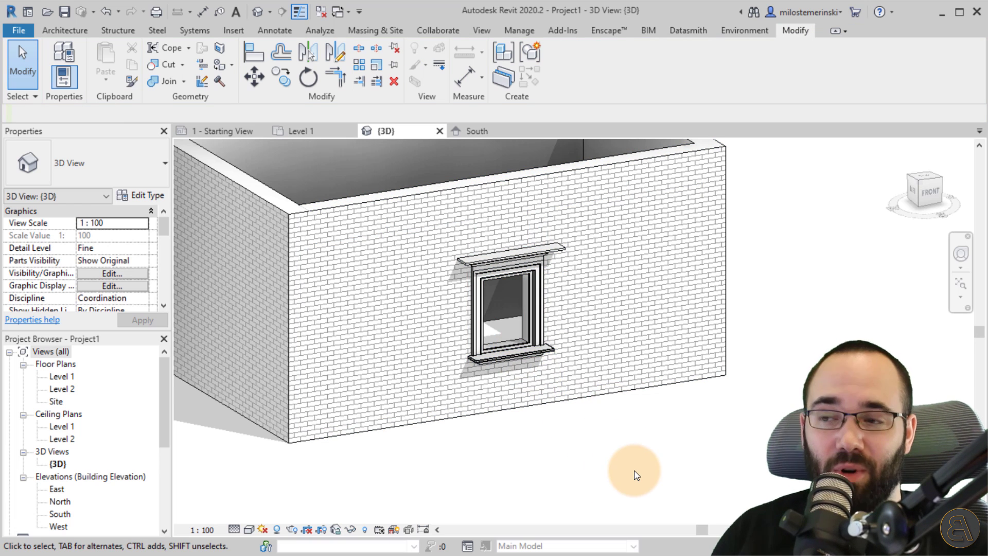
shift+middle_drag(642, 465, 590, 426)
scroll(500, 288, up, 4)
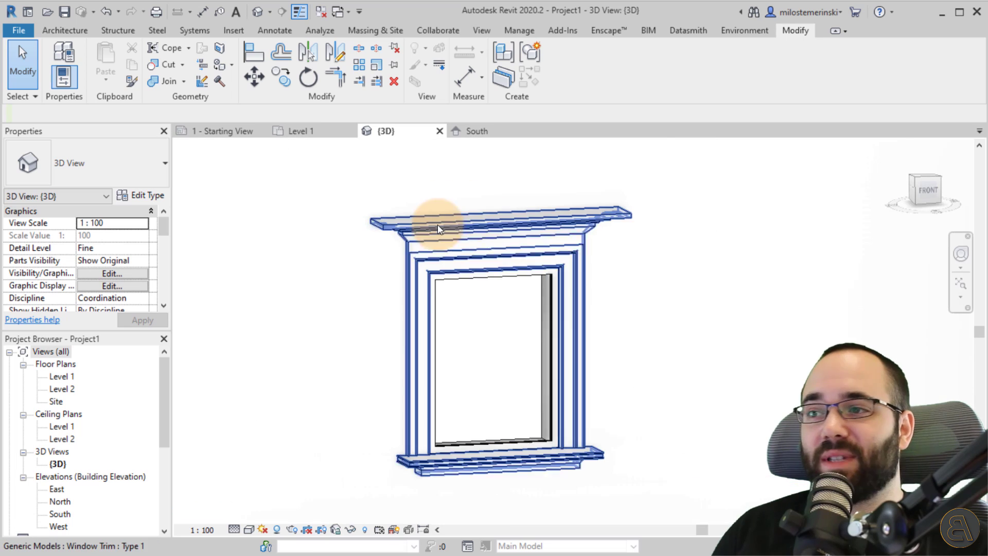
scroll(649, 343, down, 4)
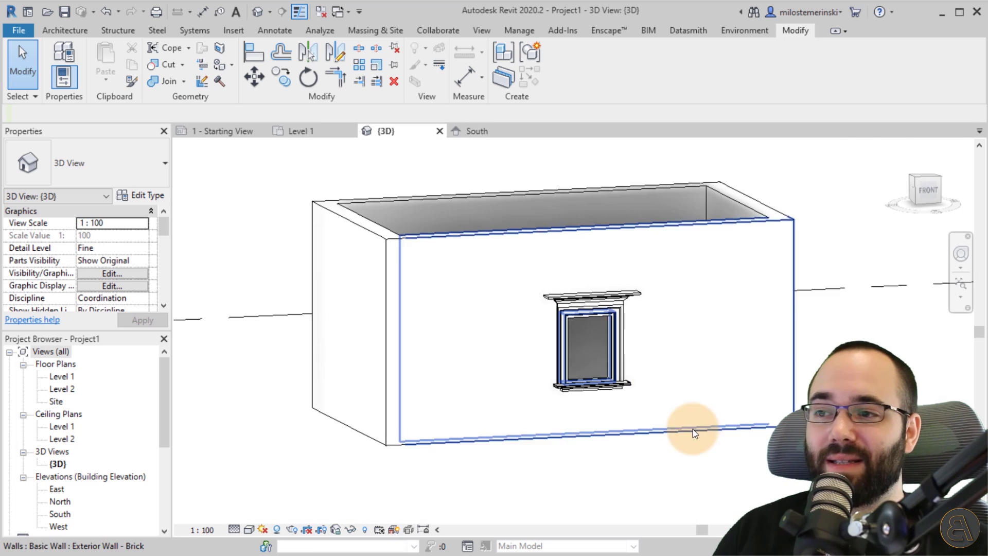
shift+middle_drag(679, 427, 721, 484)
middle_drag(720, 484, 705, 457)
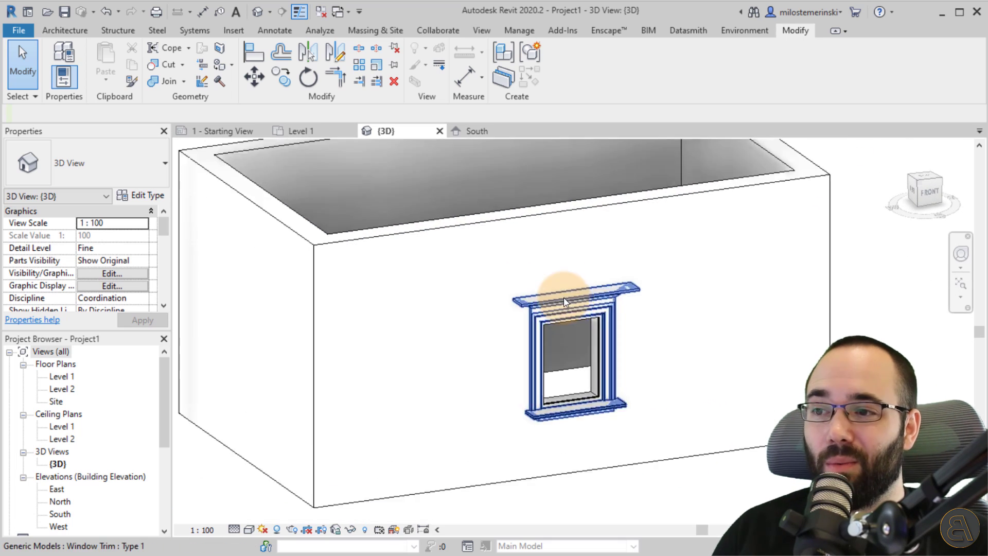
scroll(669, 364, up, 3)
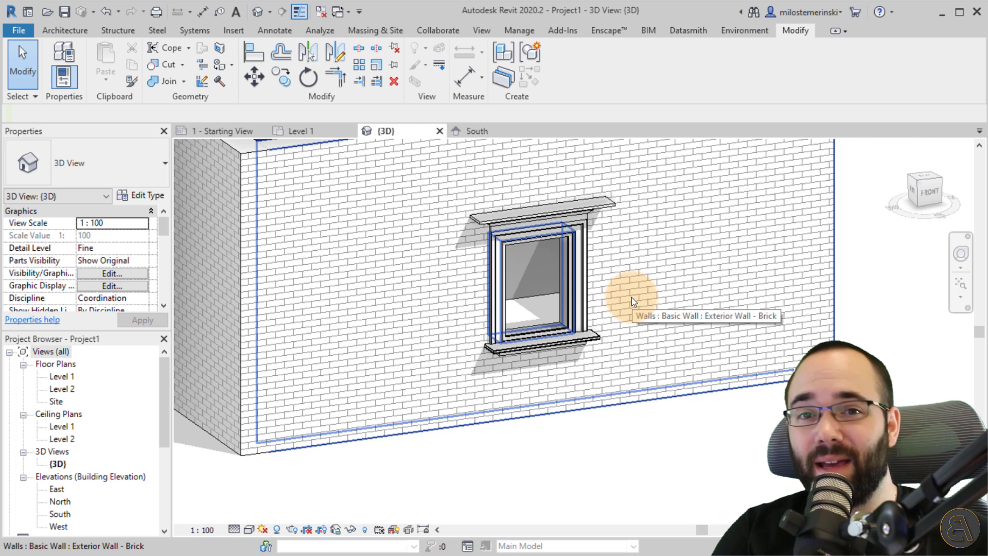